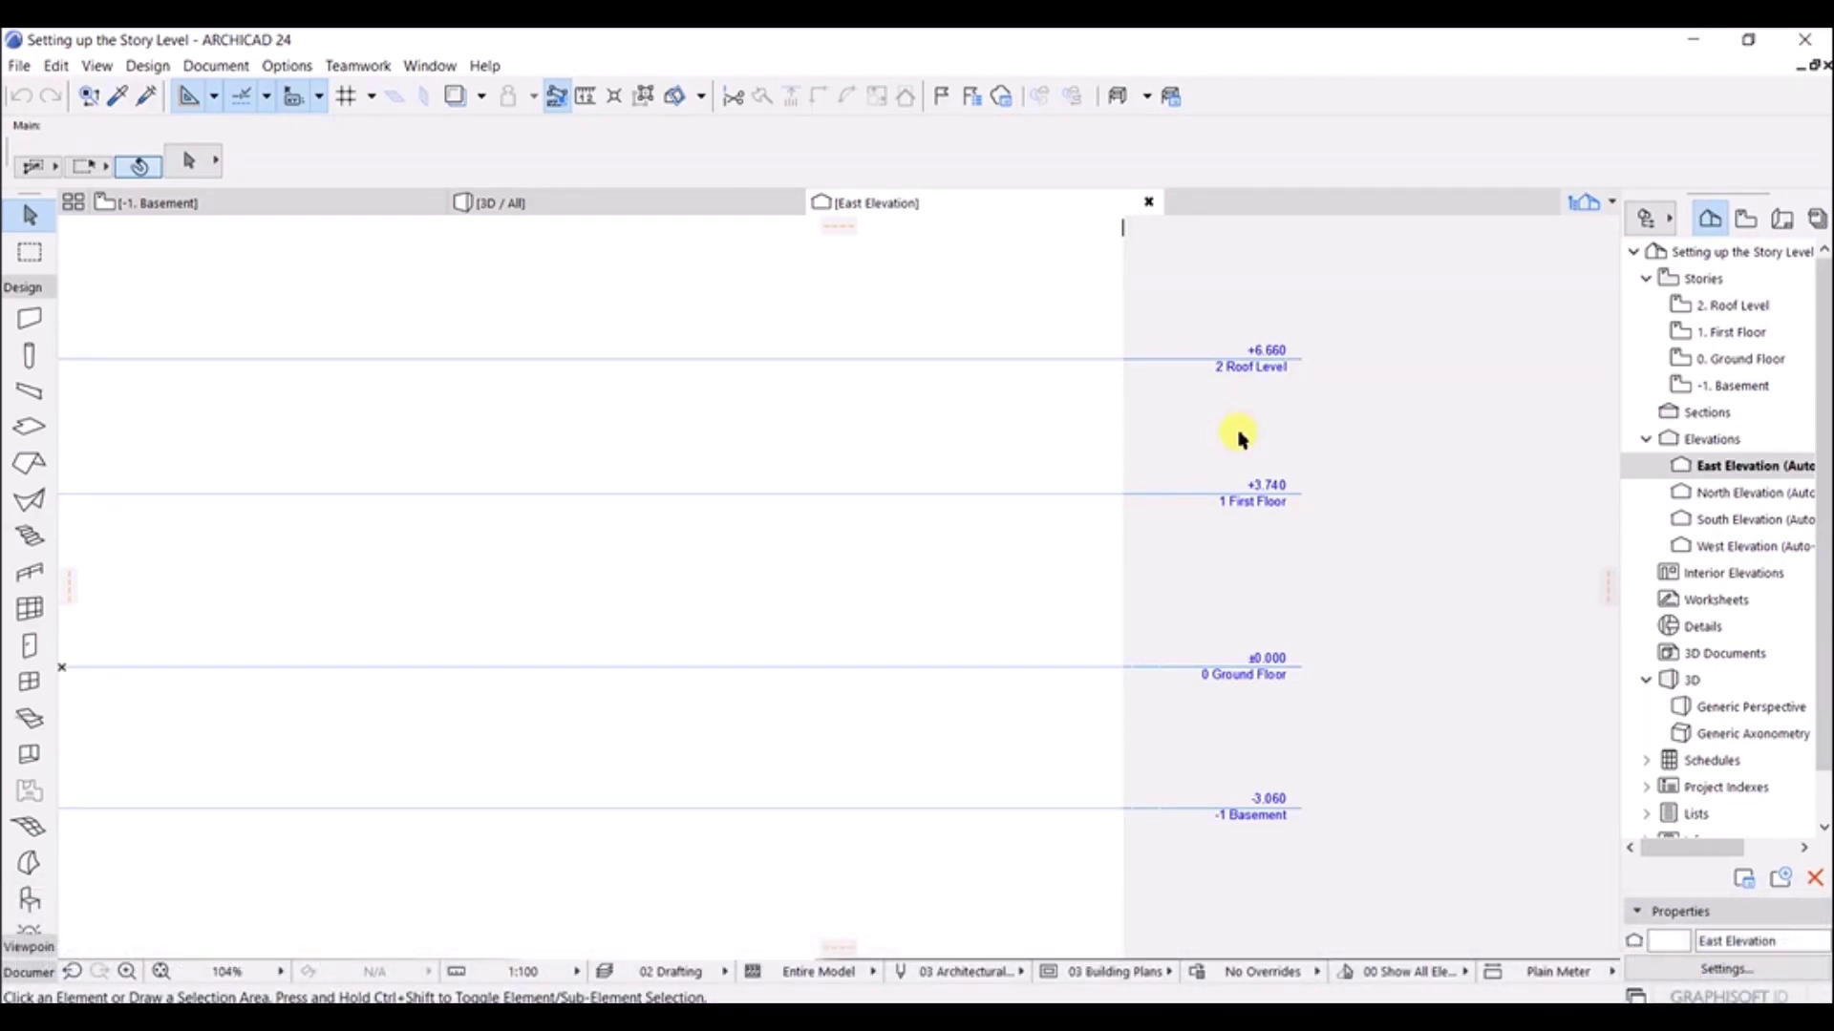
Step: Open the Ground Floor plan from the project's stories
click(1711, 361)
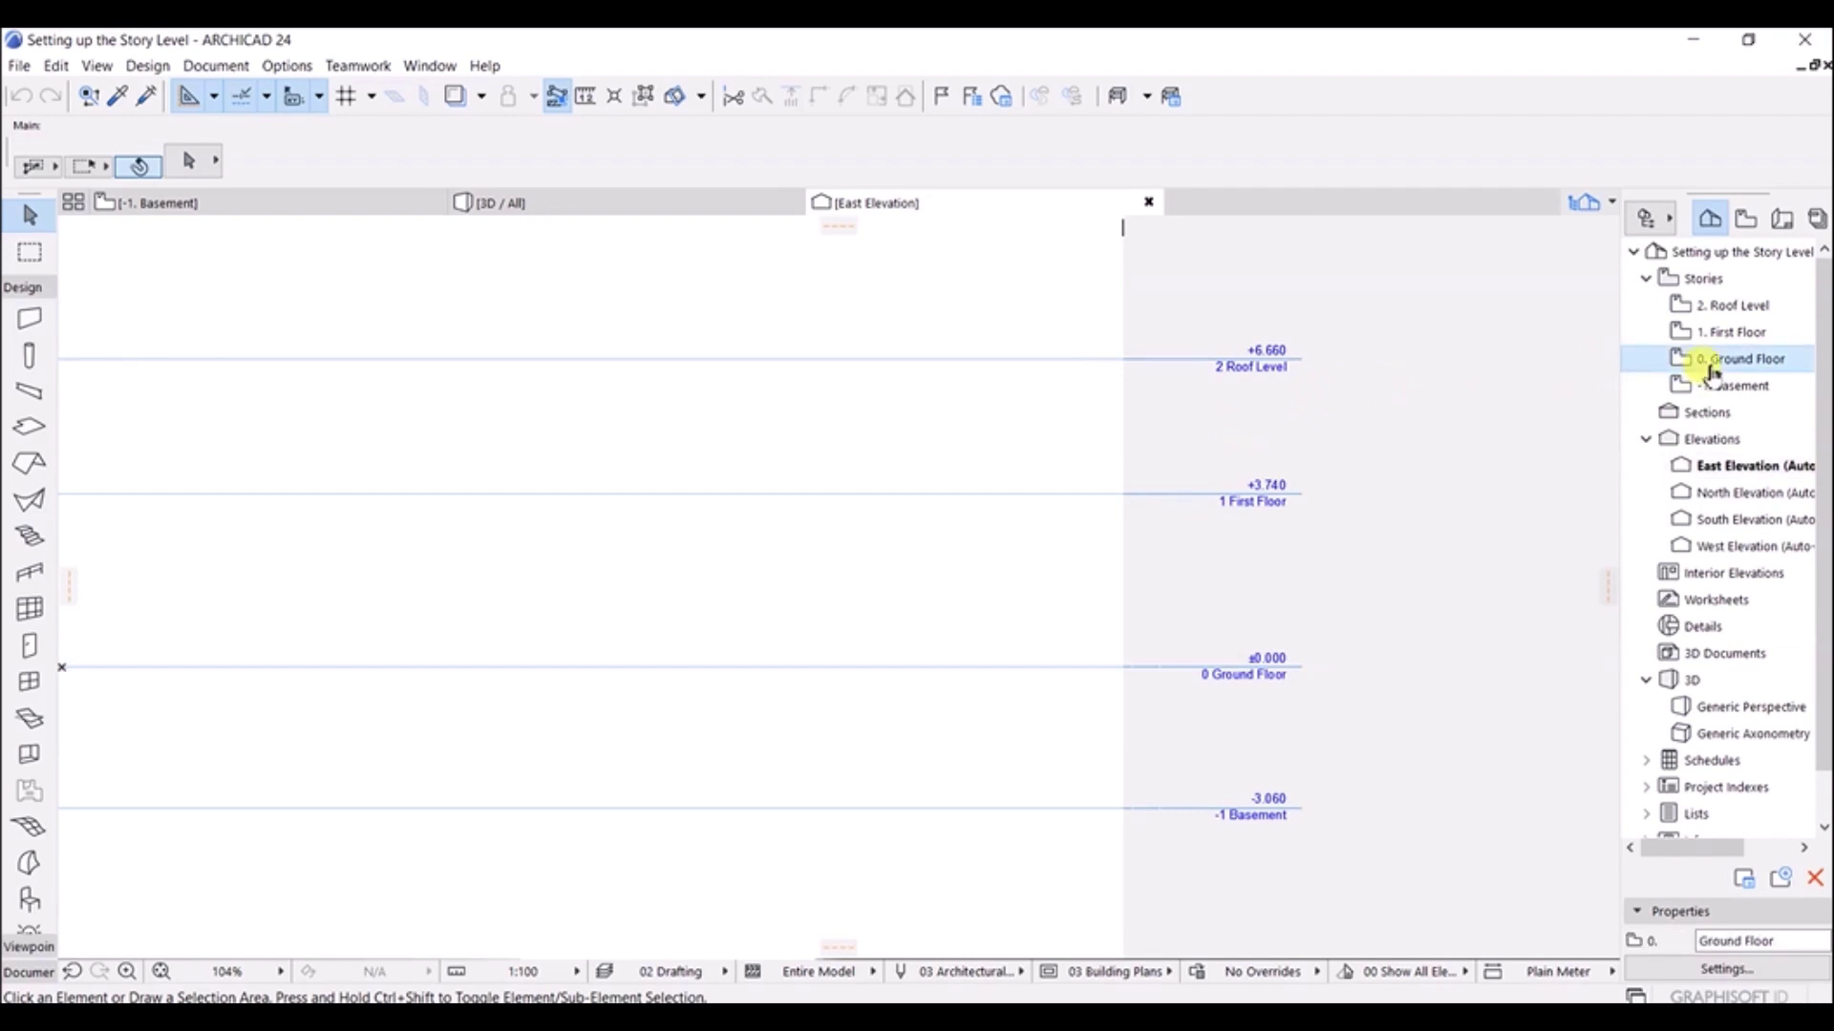
double_click(1712, 363)
scroll(795, 560, up, 3)
middle_drag(872, 598, 856, 602)
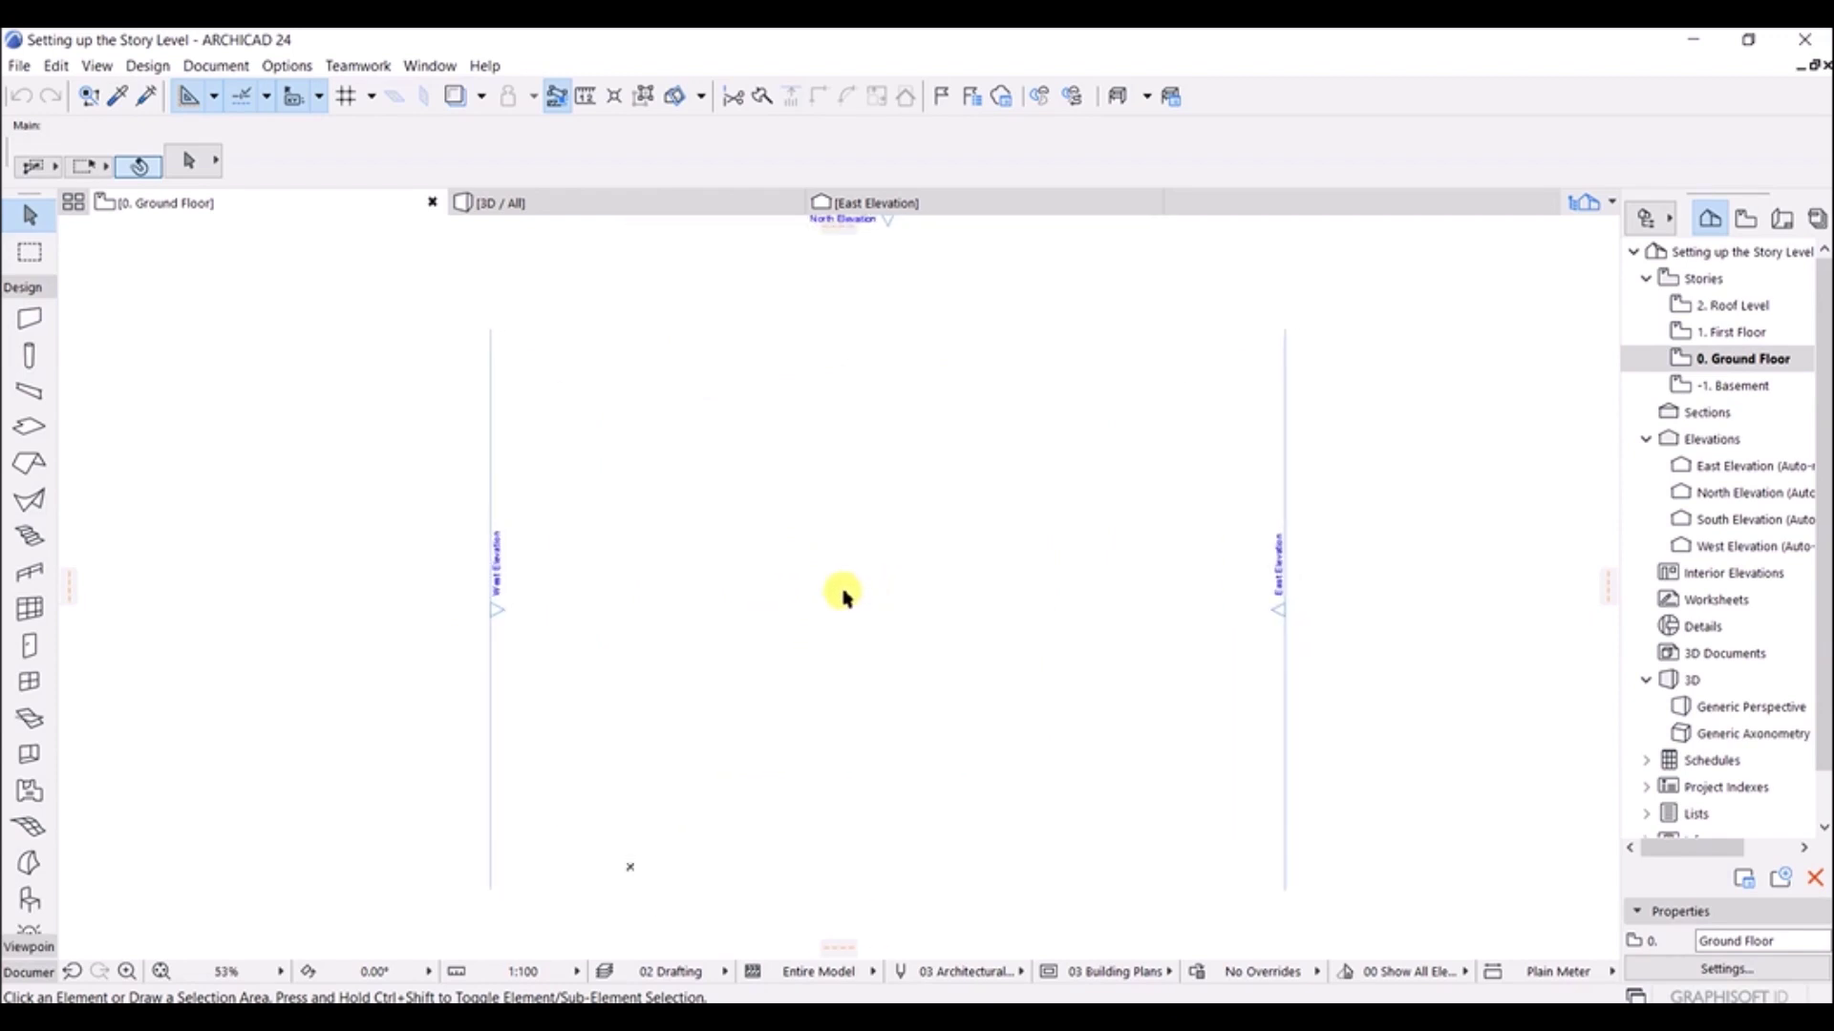
Step: Start a horizontal wall between the elevation markers and expand its tracker to include the X, Y and Z coordinates
click(31, 328)
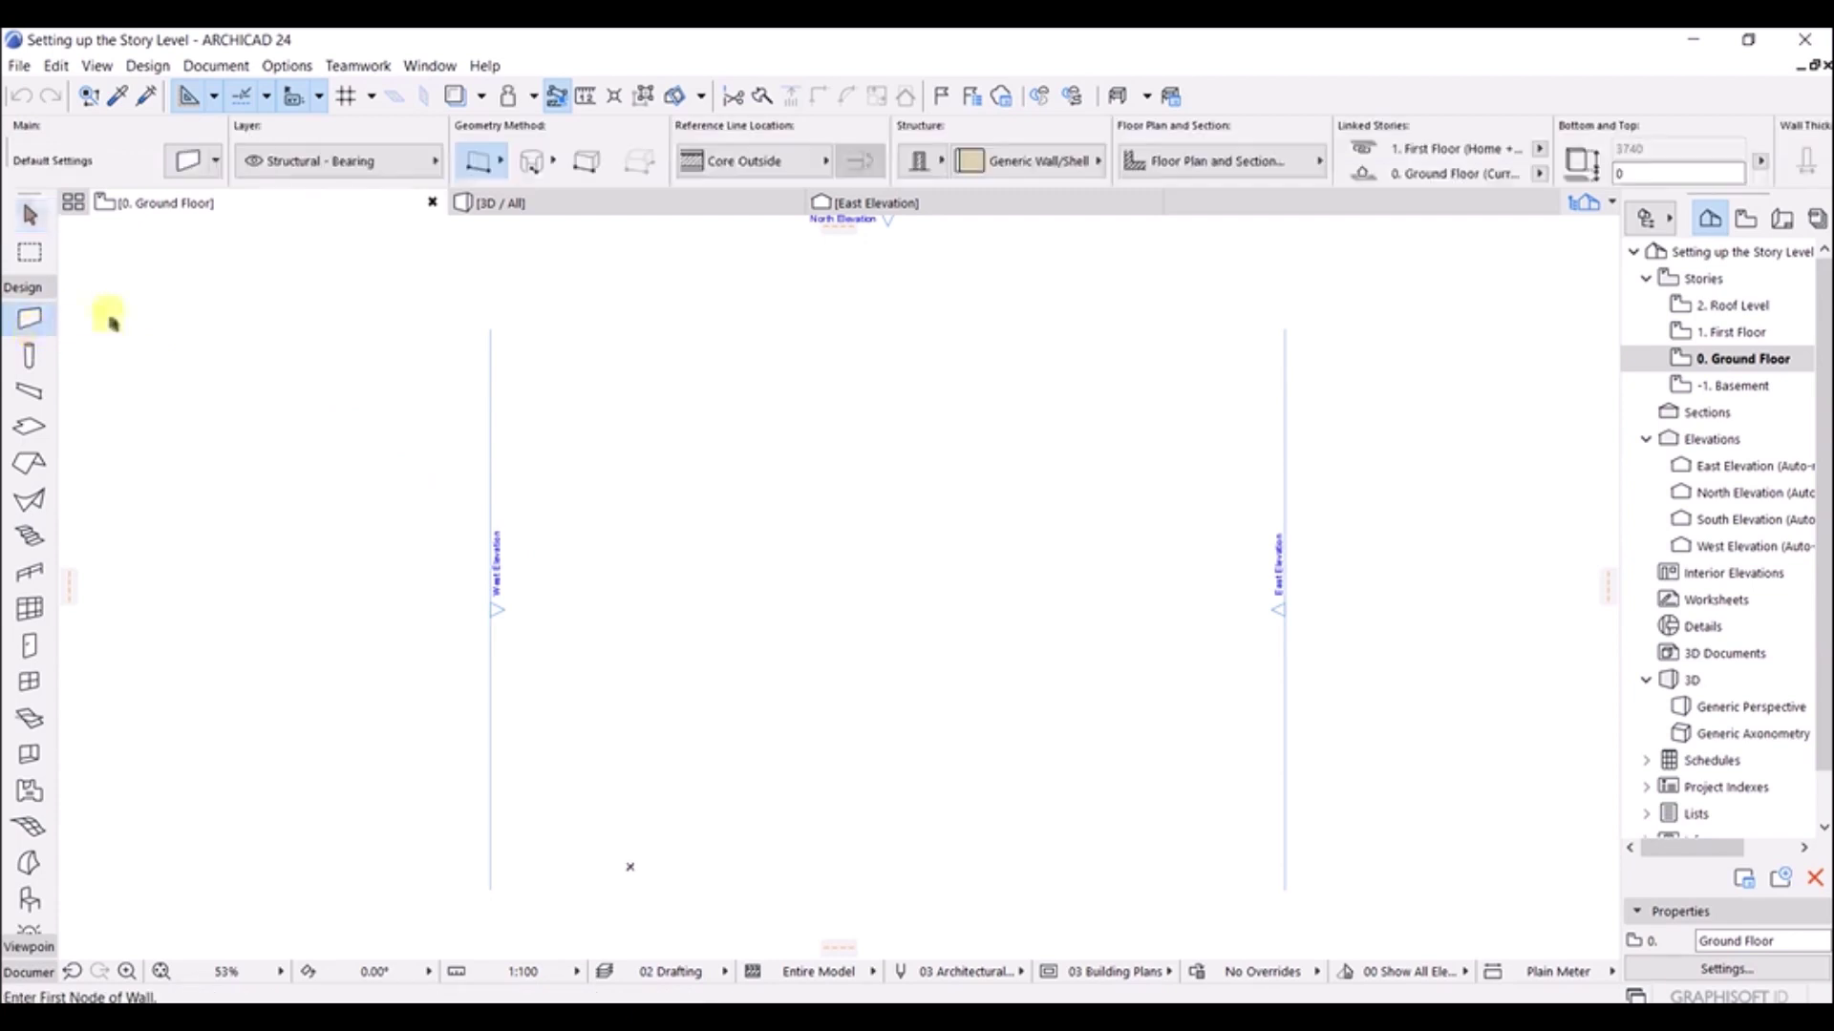
click(660, 501)
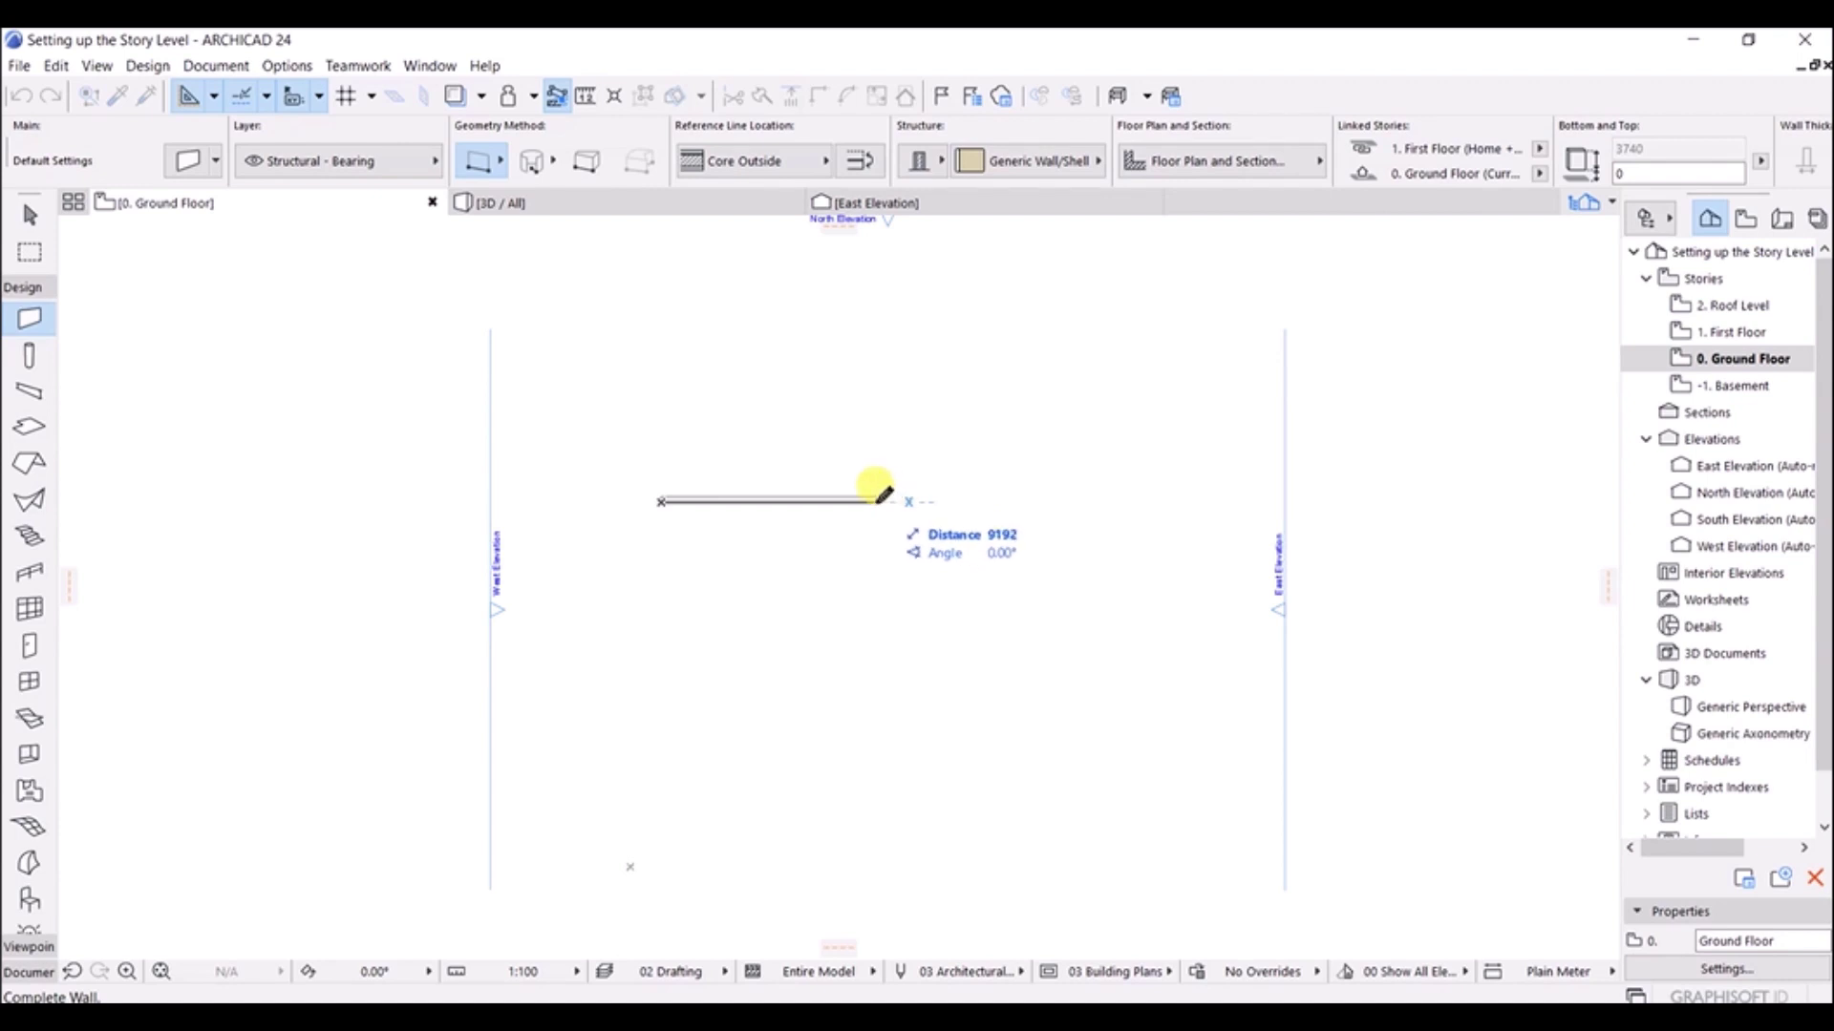
key(Tab)
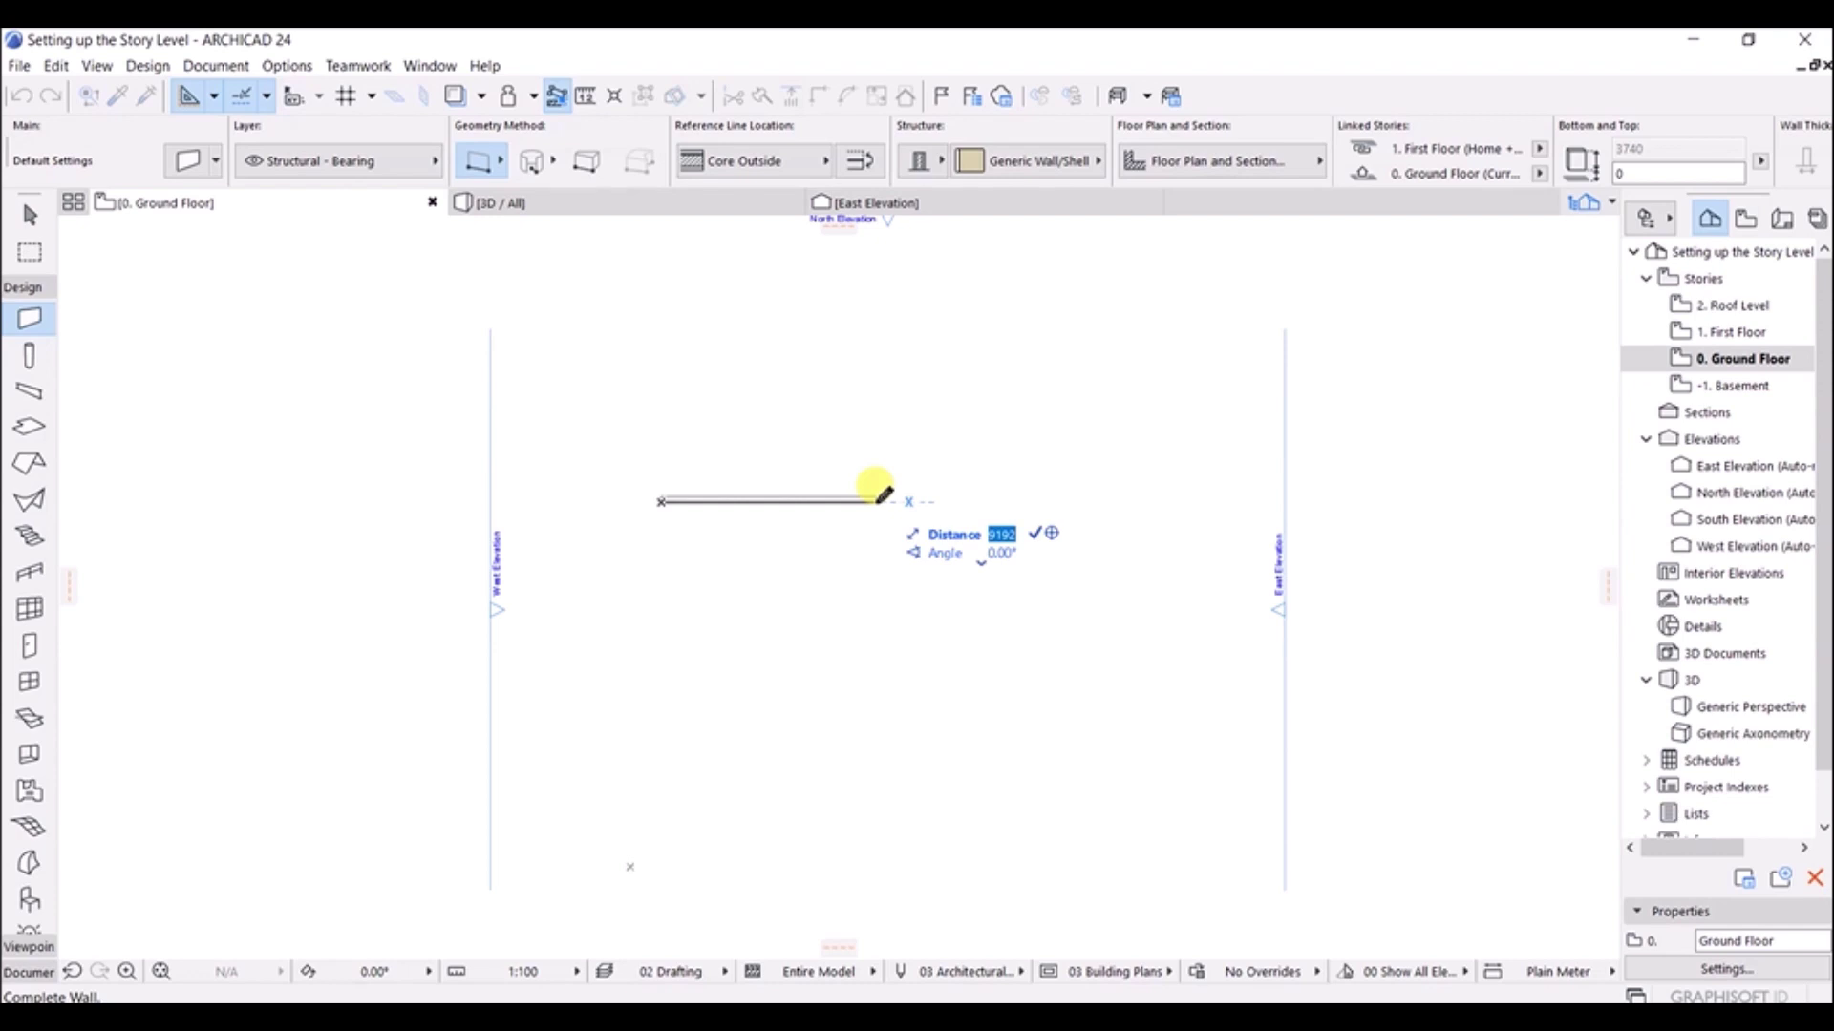
key(Tab)
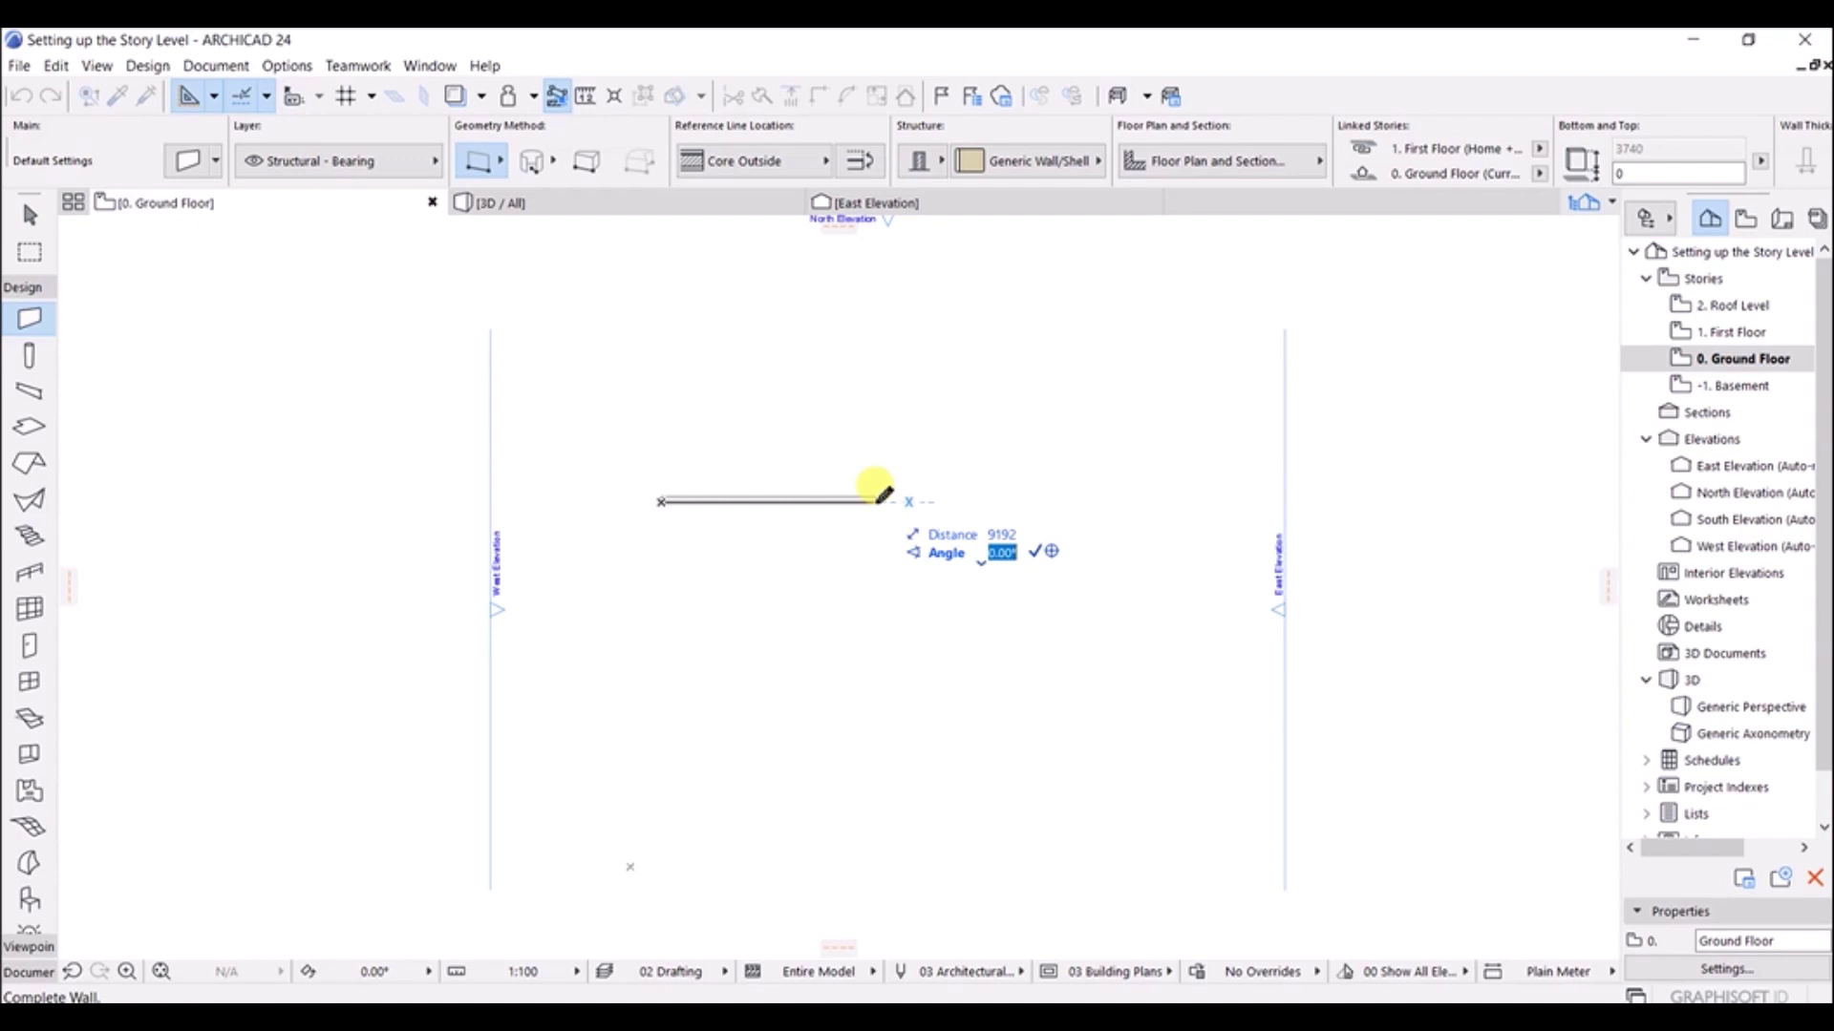
key(Tab)
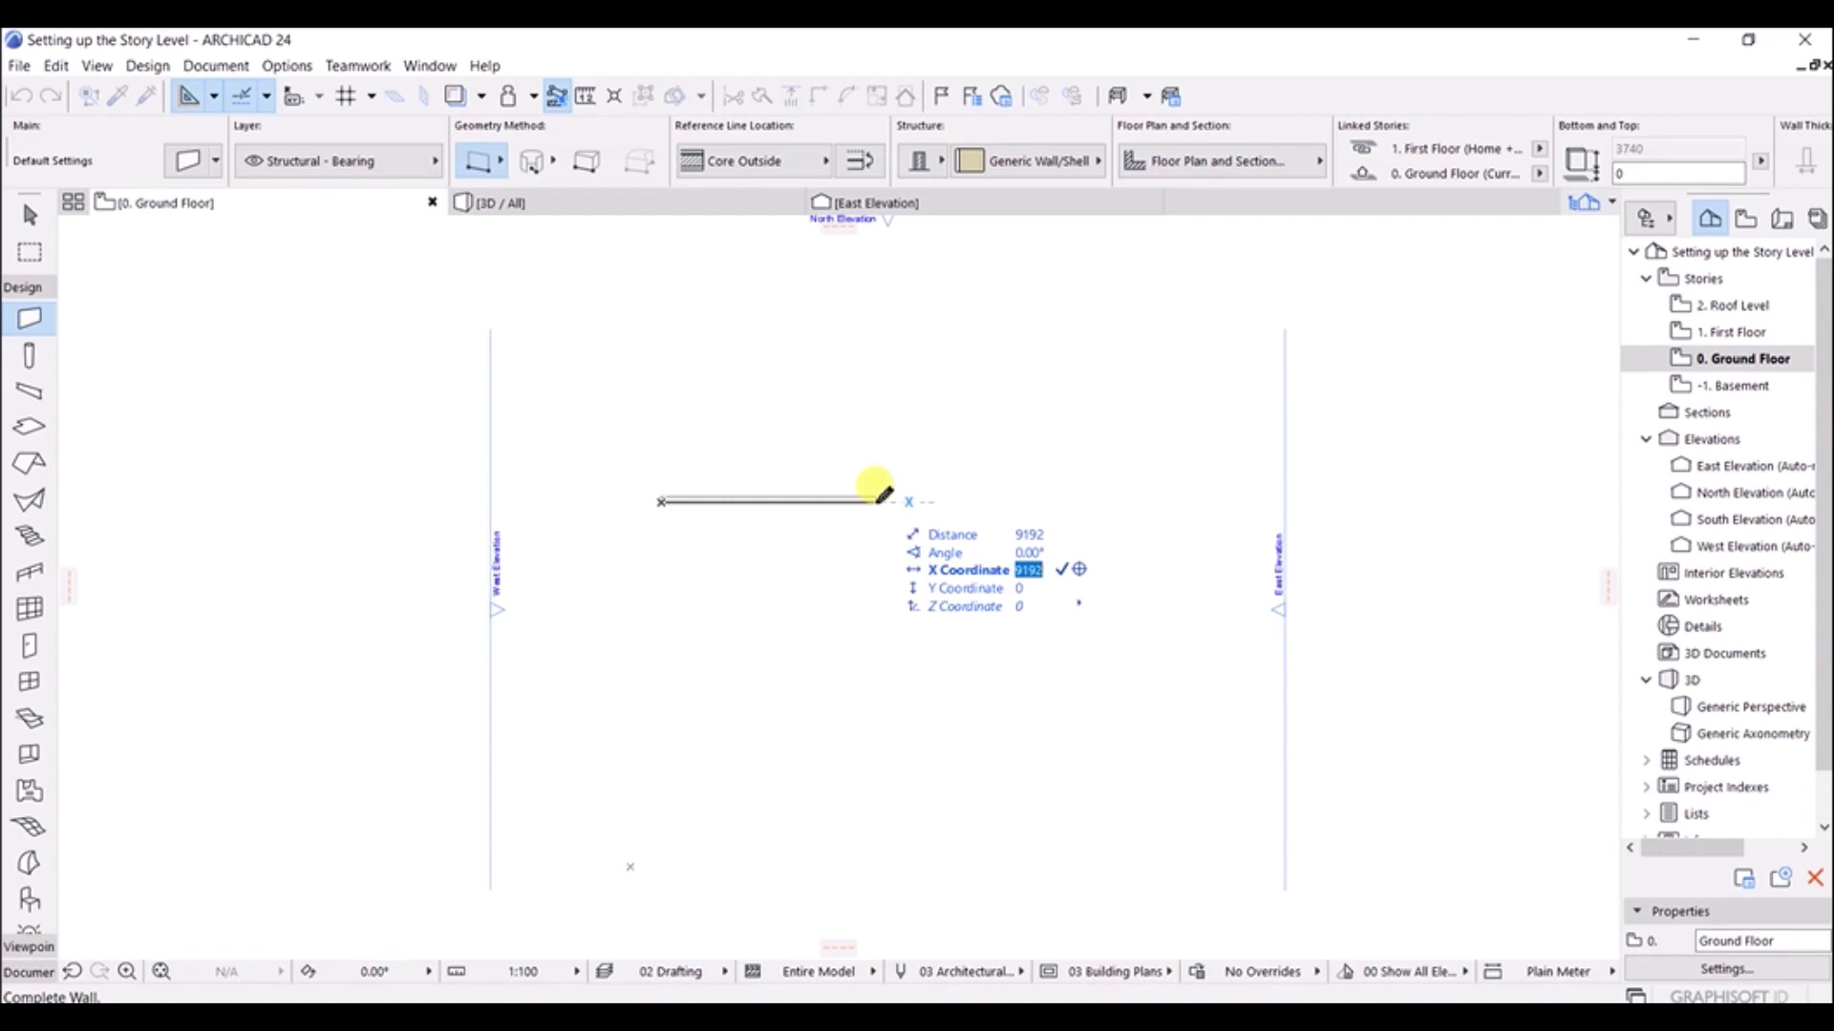
Step: Examine the tracker's angle, X, Y and Z coordinate fields in turn, ending at the distance field
key(Tab)
key(Tab)
key(Tab)
key(Tab)
key(Tab)
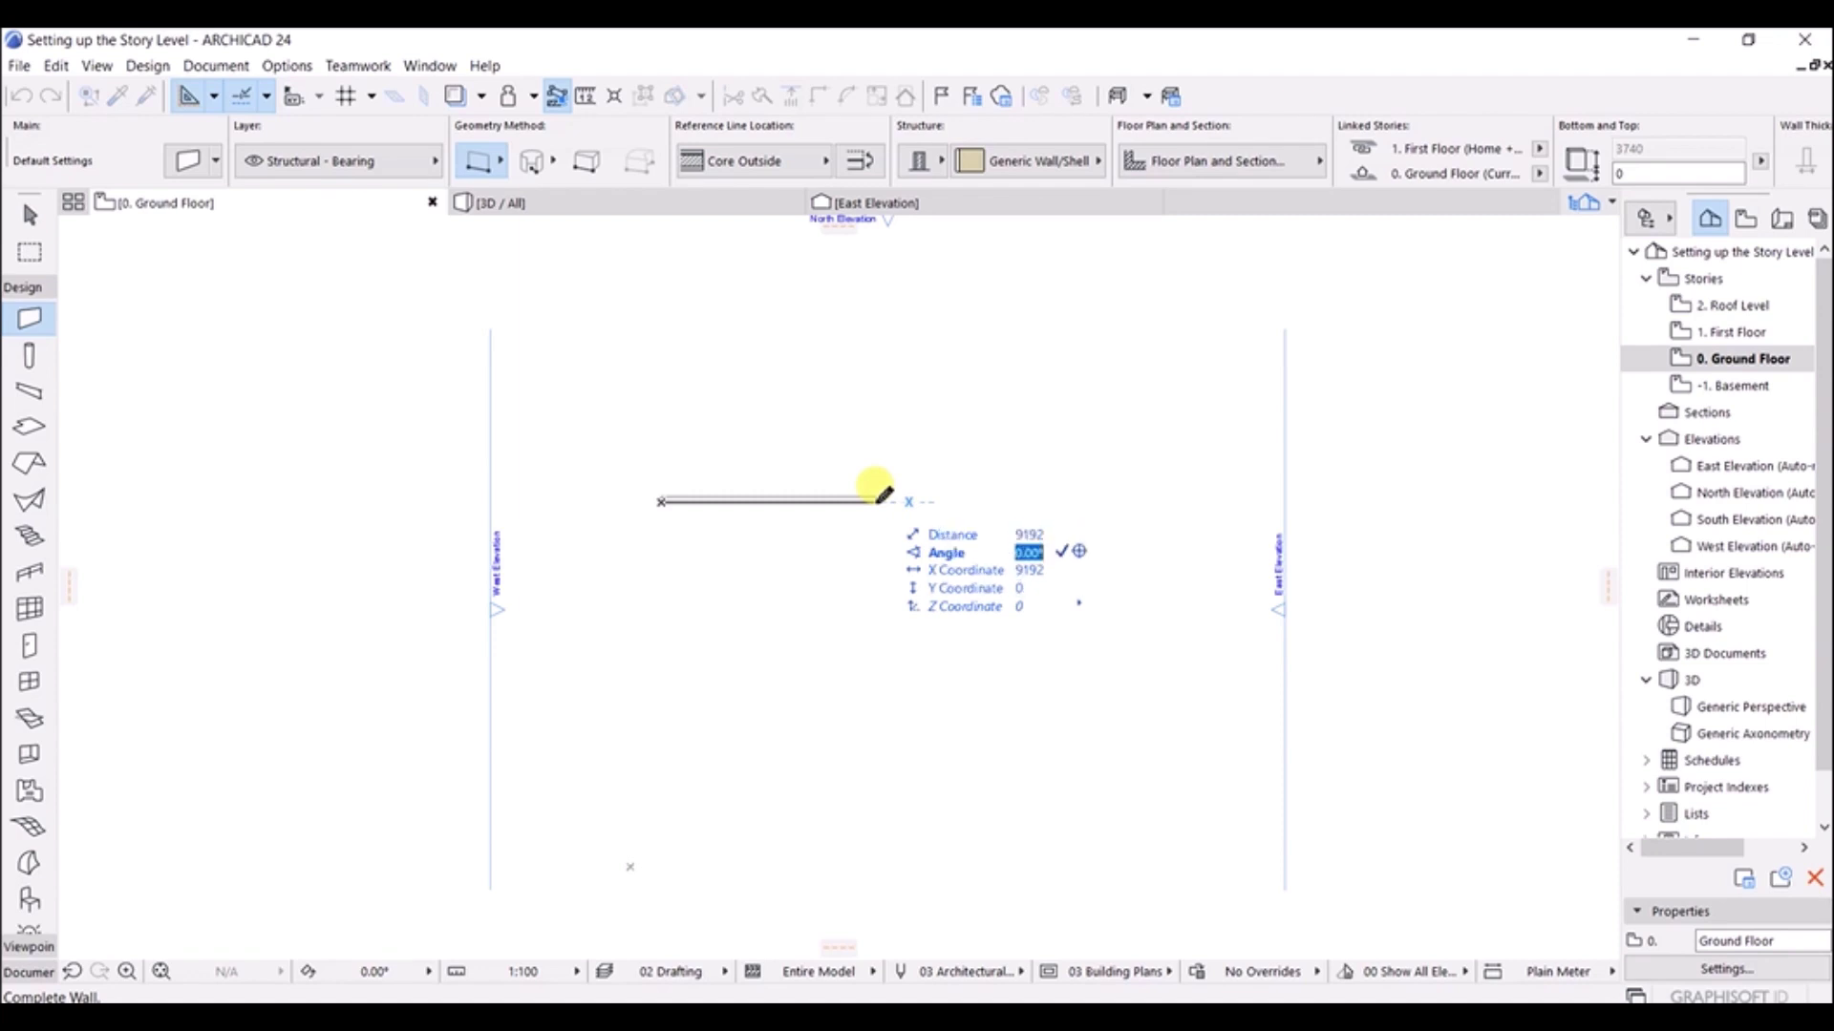
key(Tab)
key(Tab)
key(Tab)
key(Tab)
key(Tab)
key(Tab)
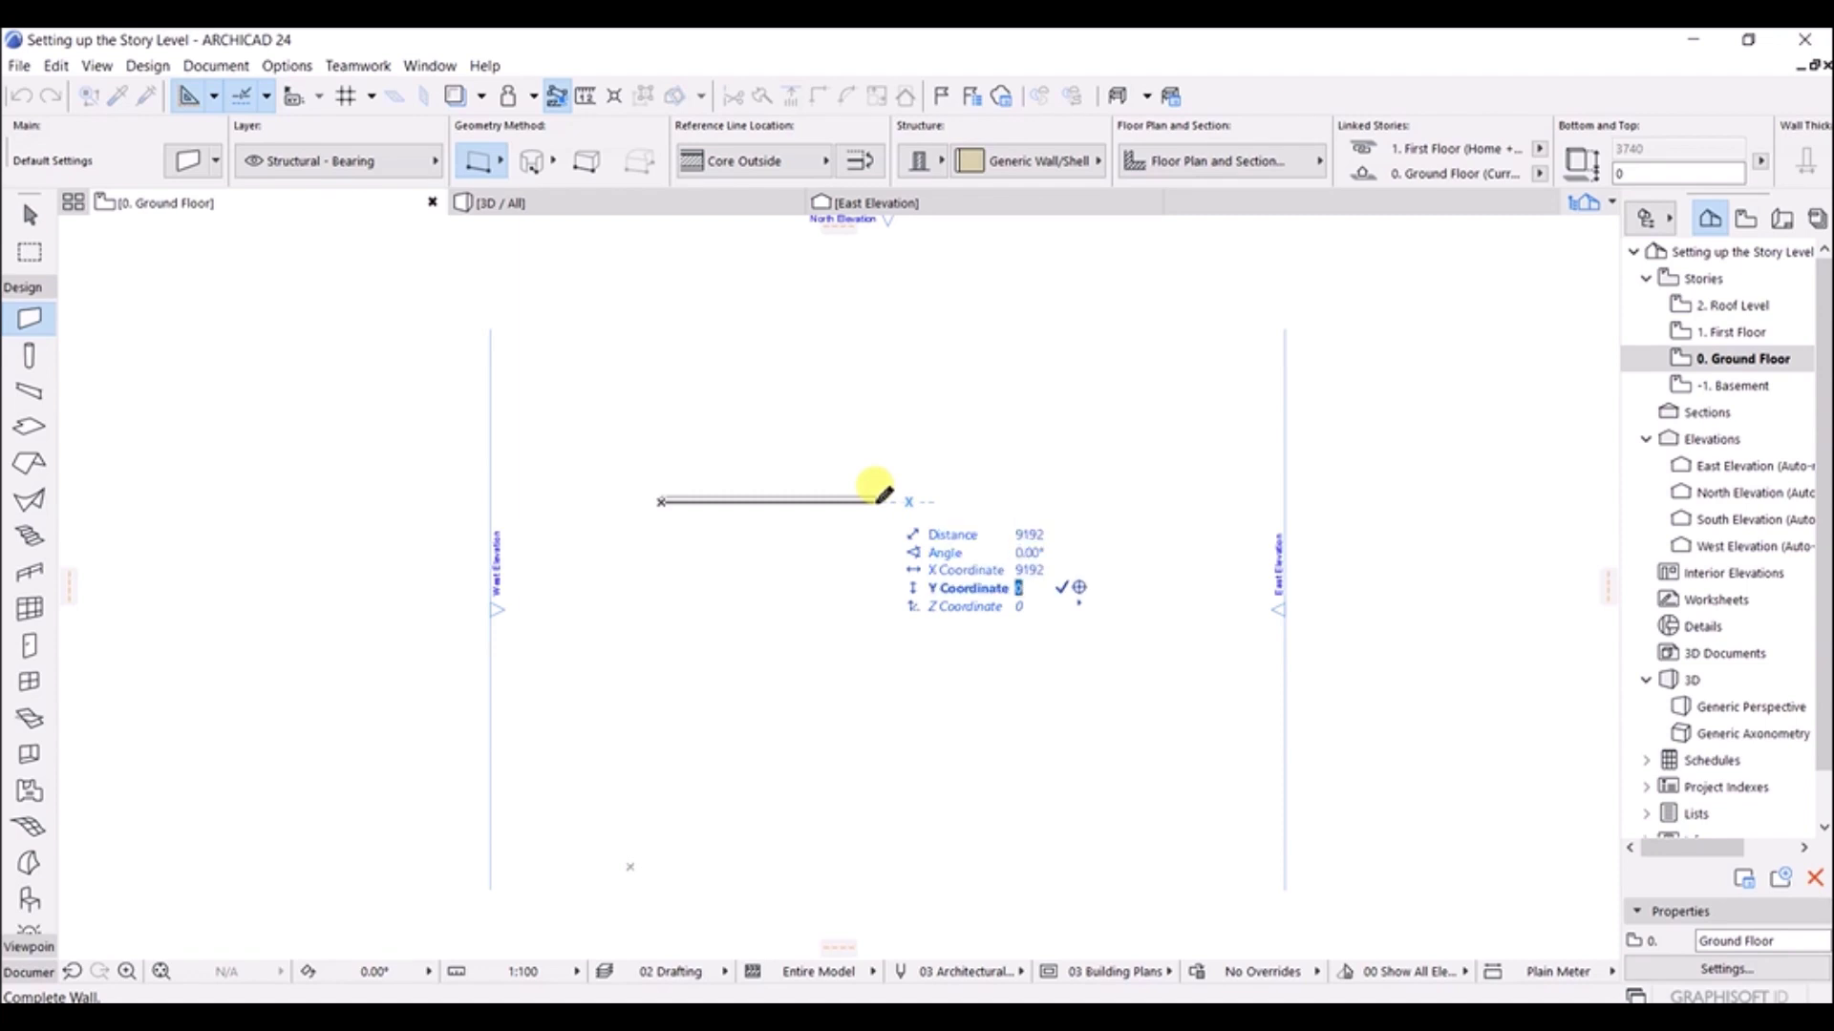
key(Tab)
key(Tab)
key(Tab)
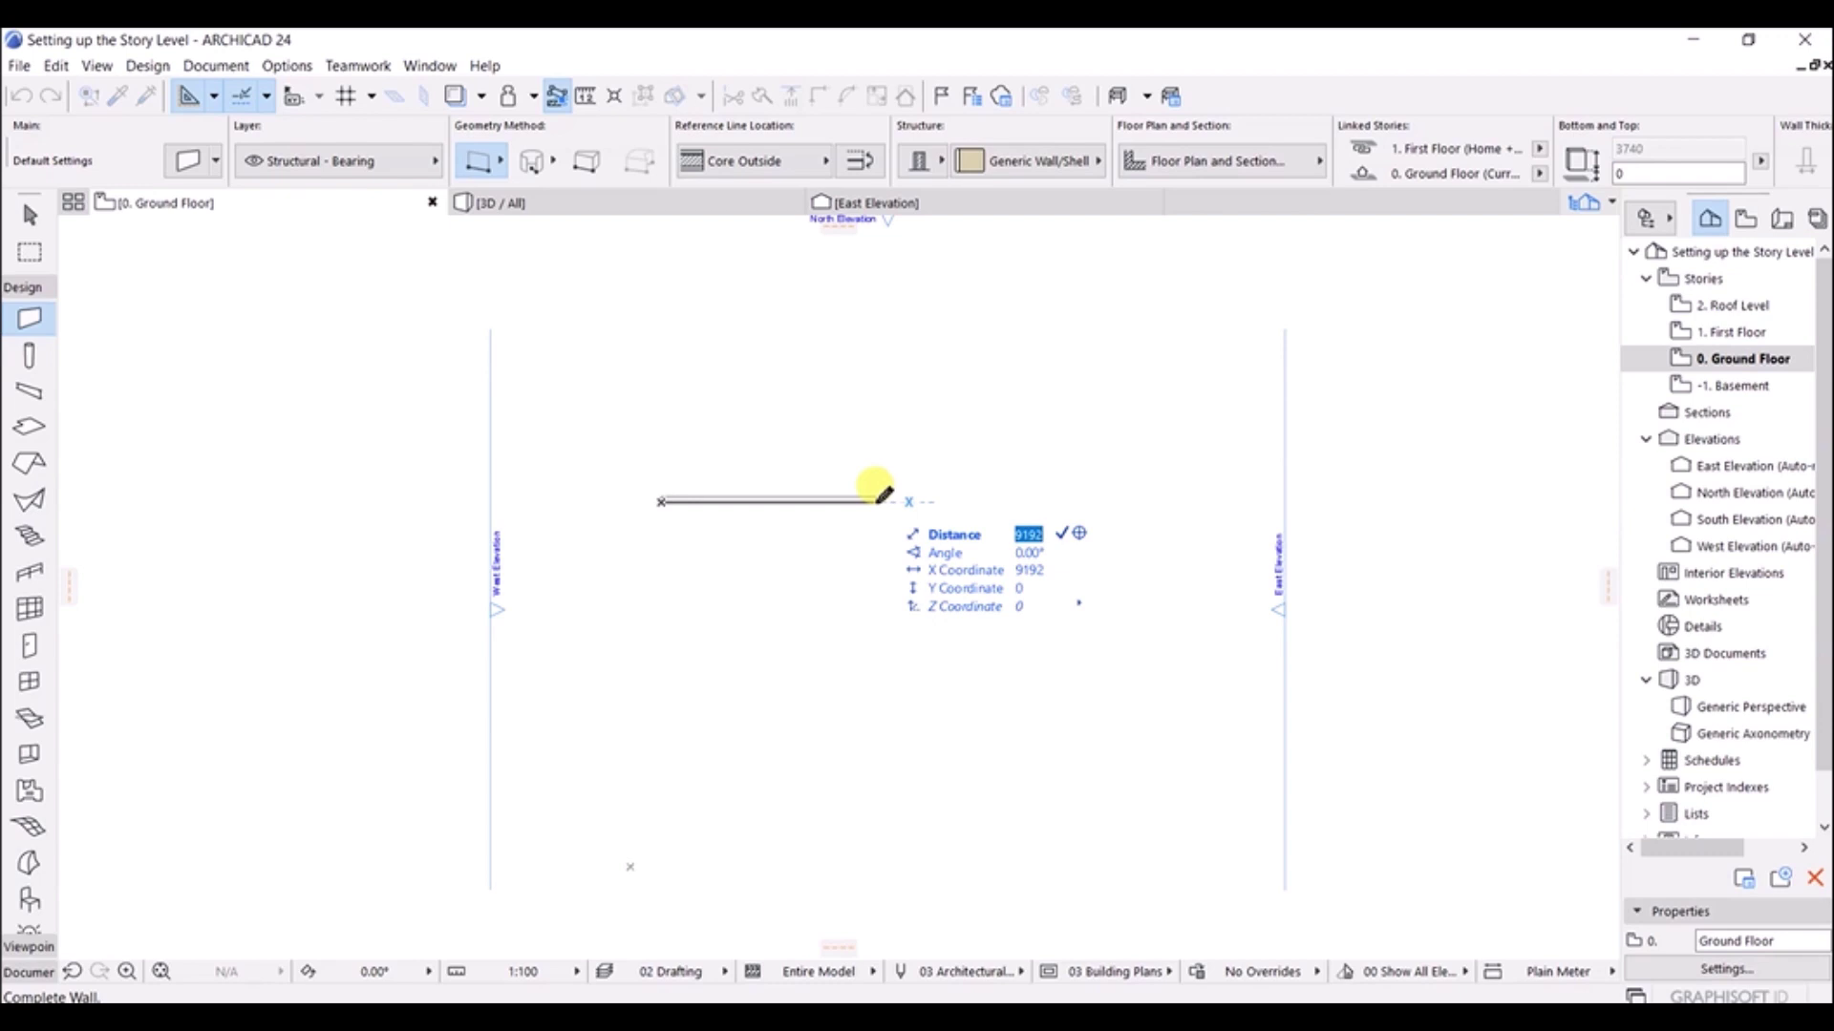
Step: Set the wall's distance to 4000 and complete the wall
text(4000)
key(Return)
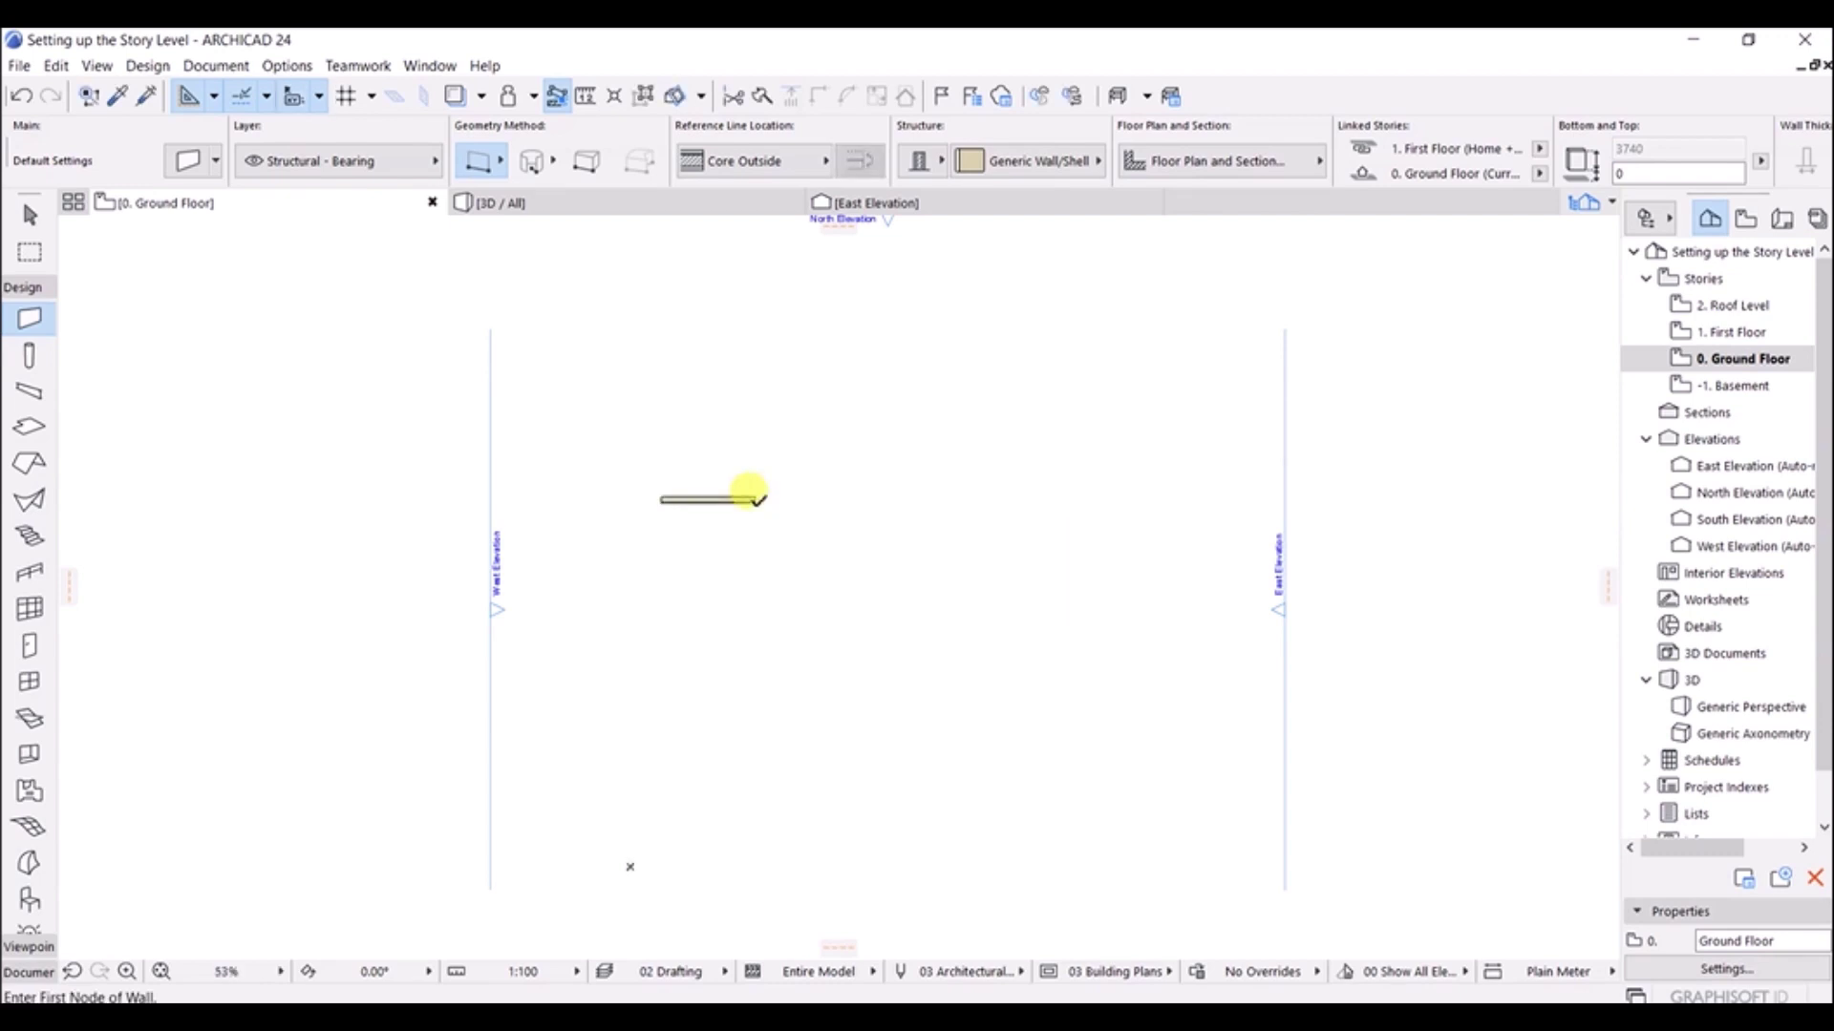
scroll(716, 500, up, 5)
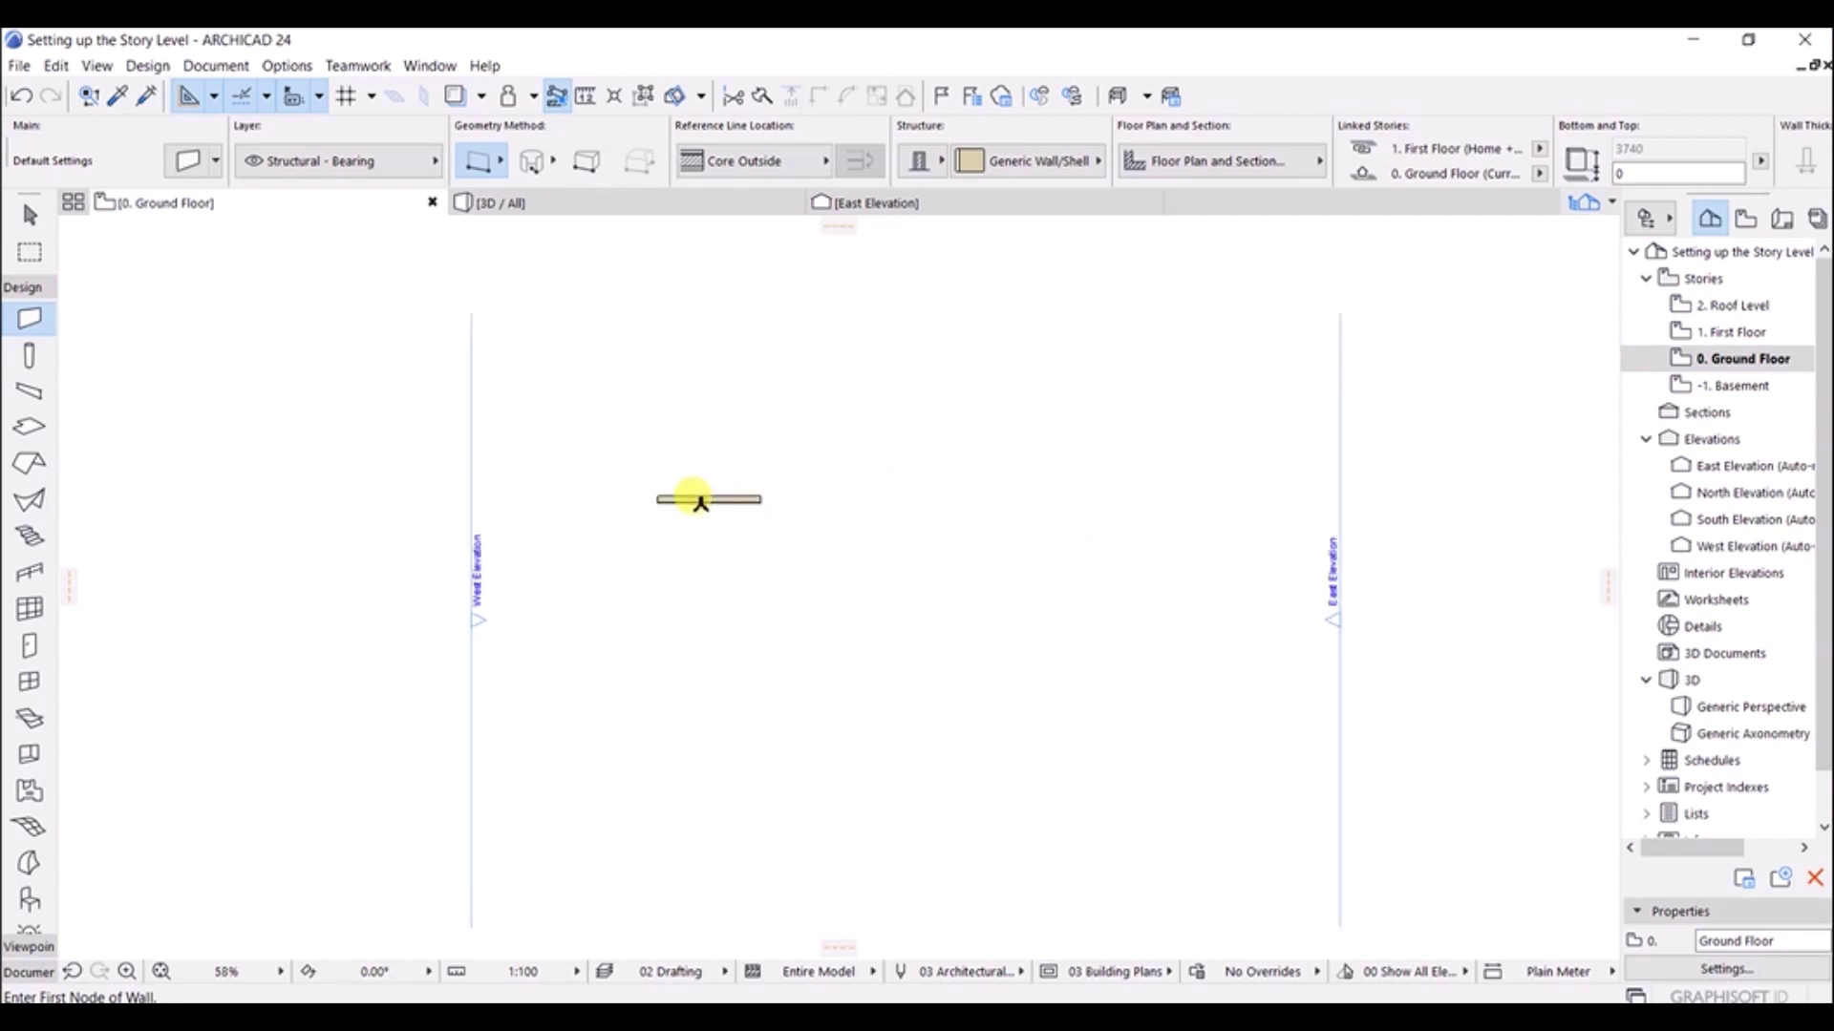
scroll(650, 513, up, 1)
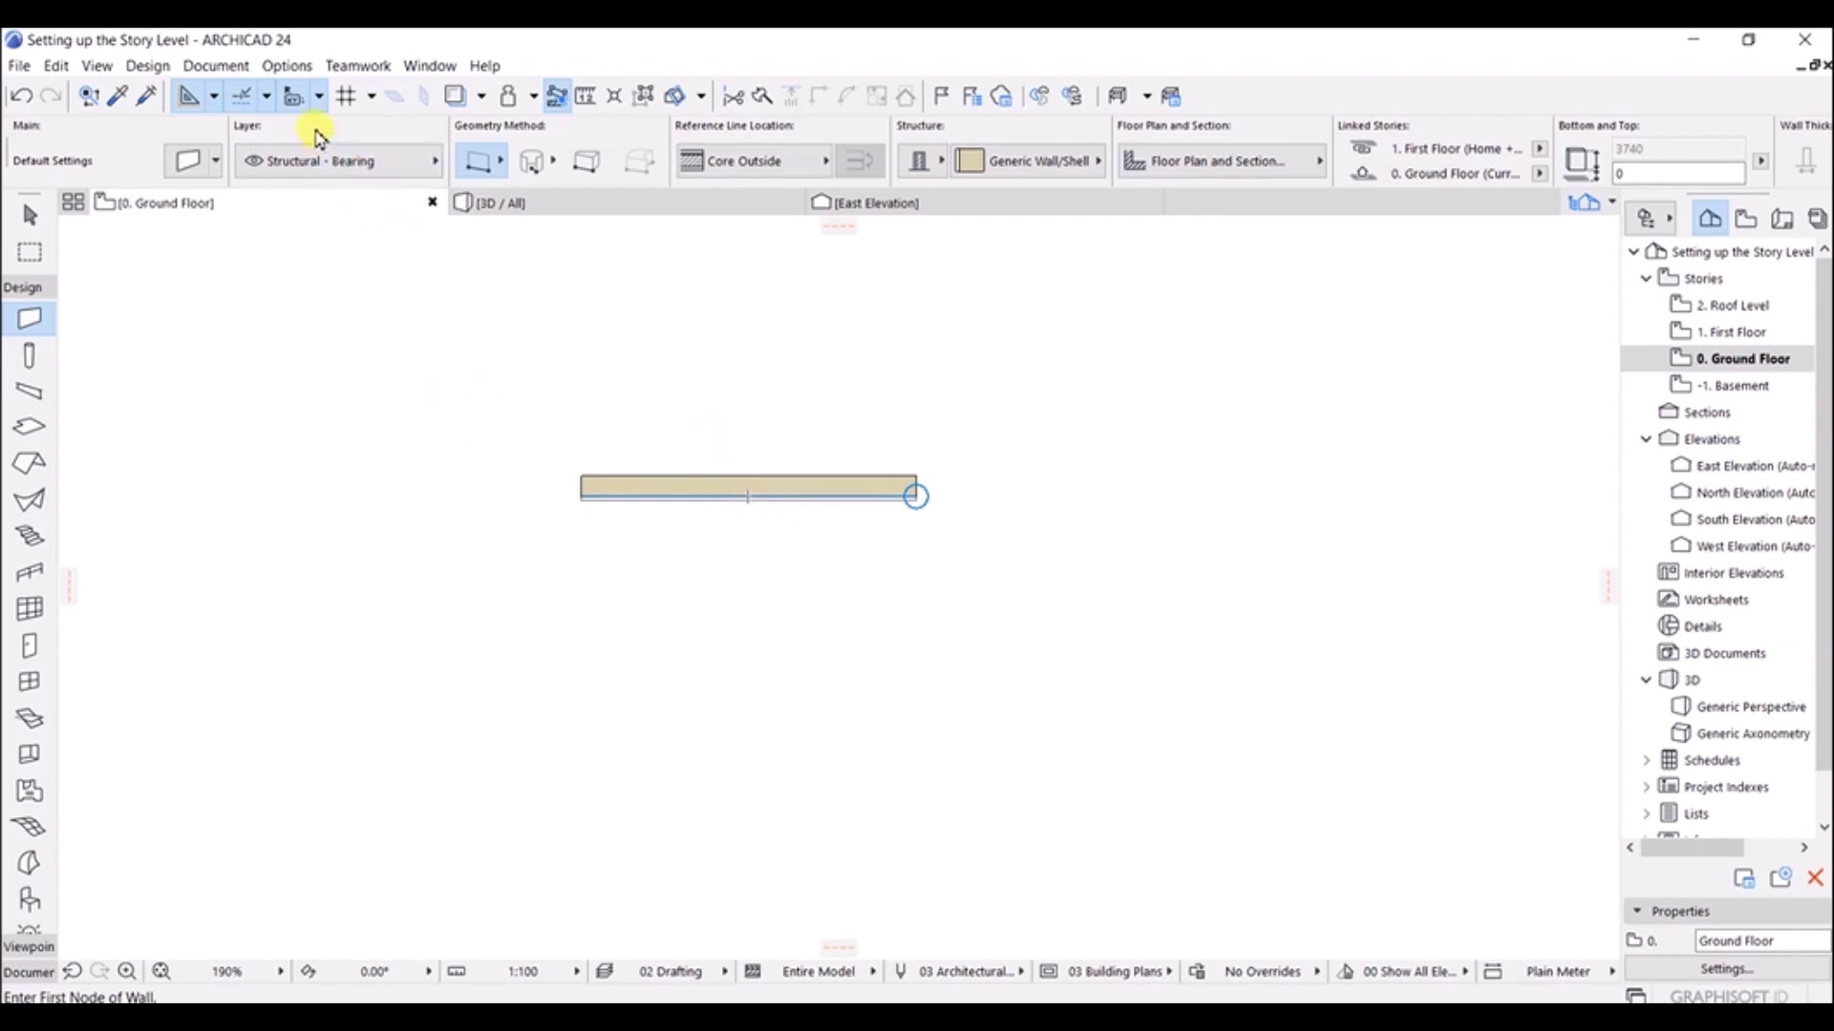
Step: Turn off the tracker and start a second wall just below the left end of the horizontal wall
click(292, 100)
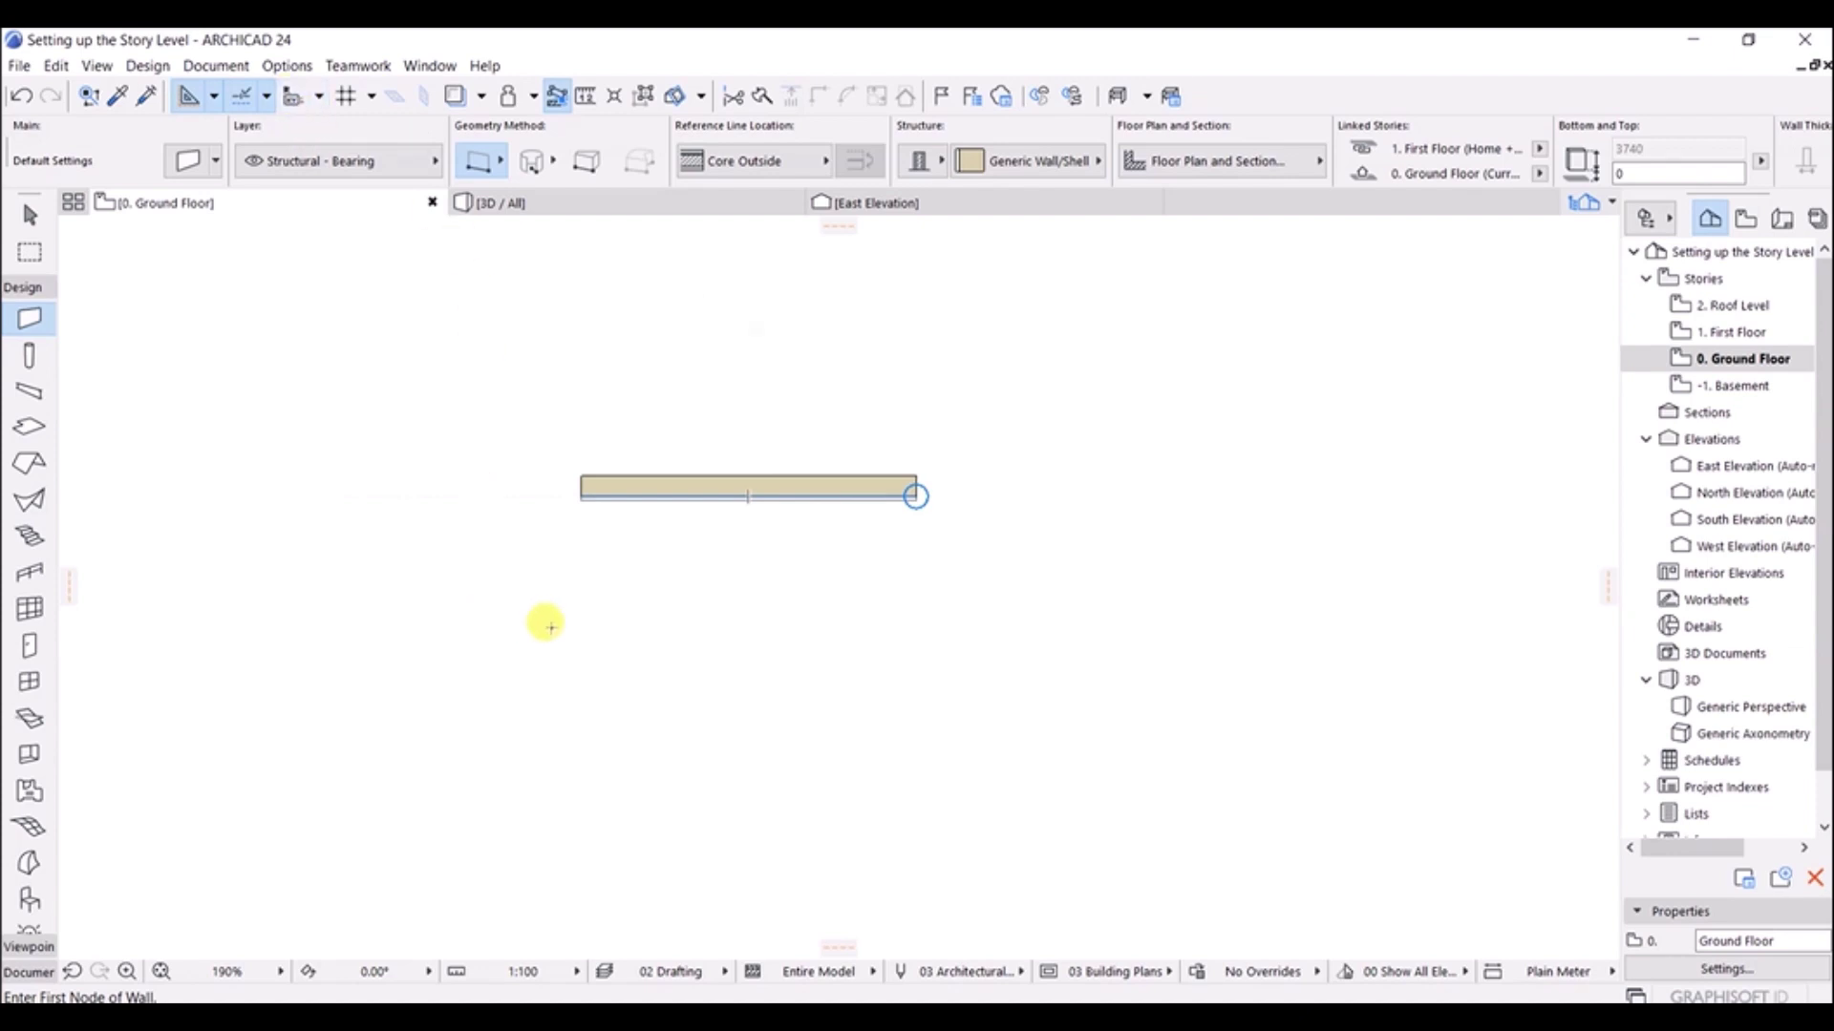
click(619, 606)
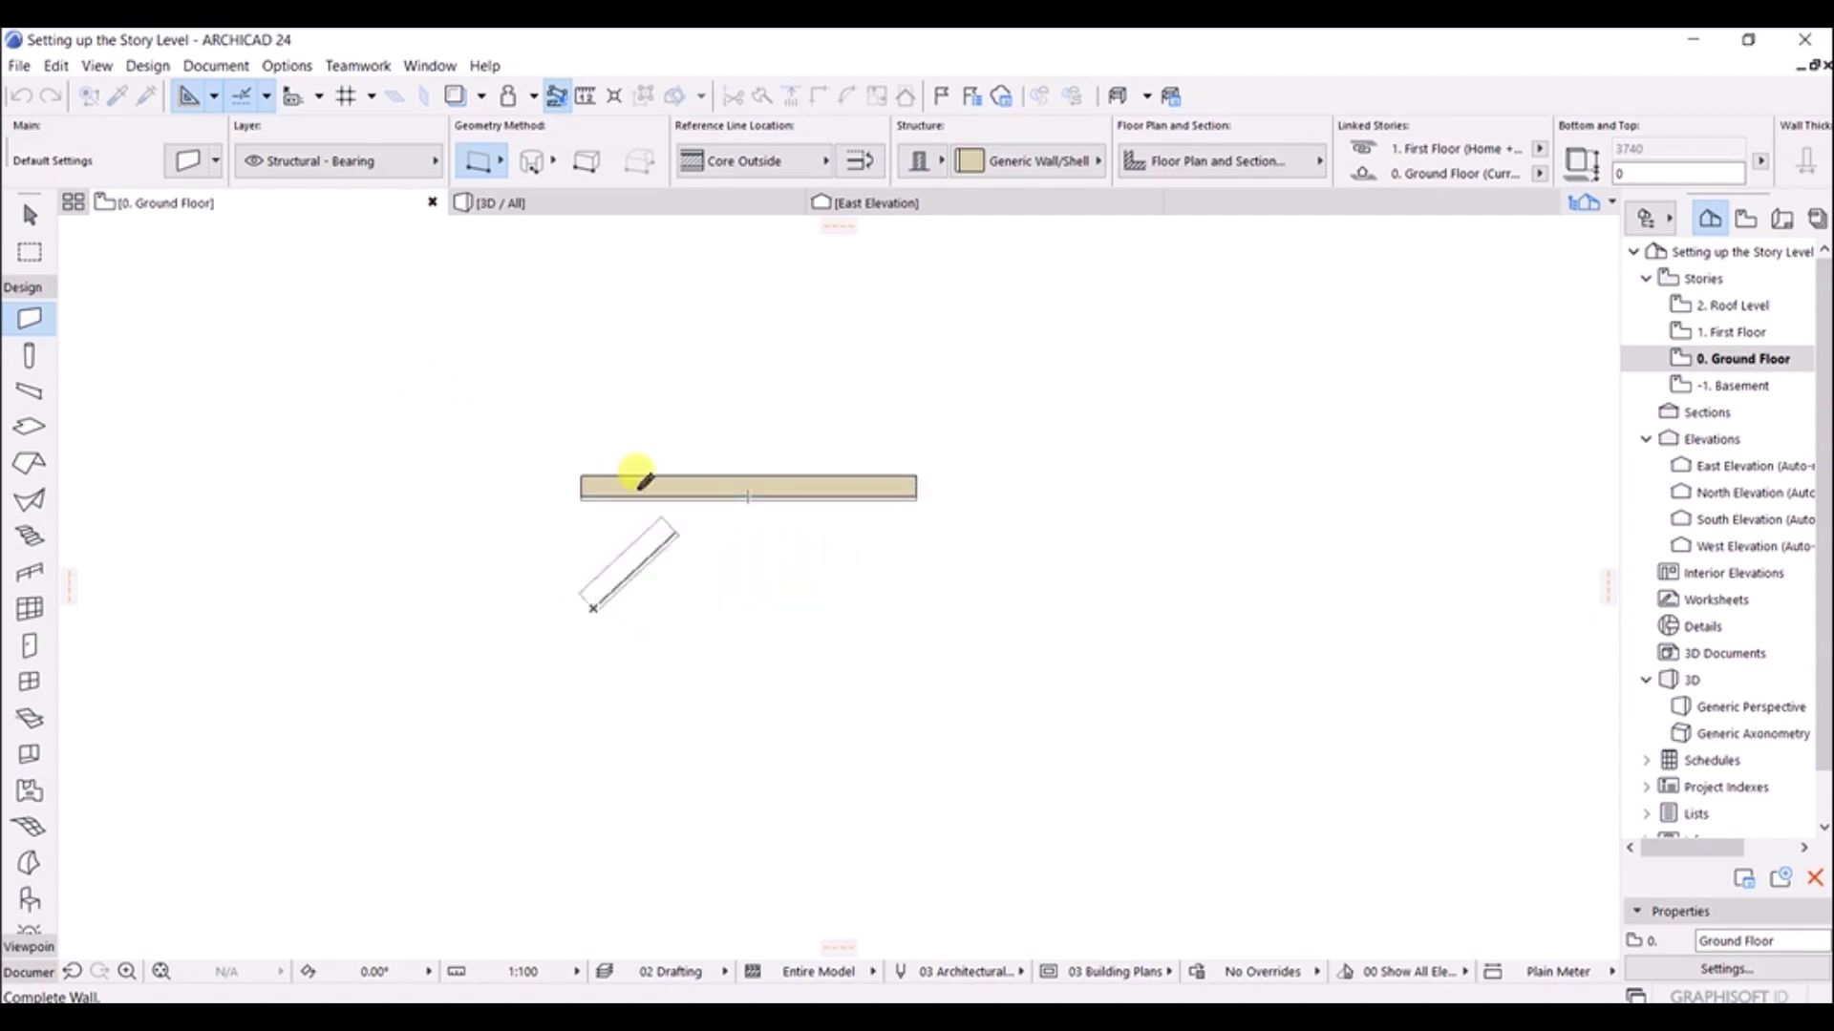
Step: Turn the tracker back on and complete the second wall at about 60°, crossing the horizontal wall
click(293, 96)
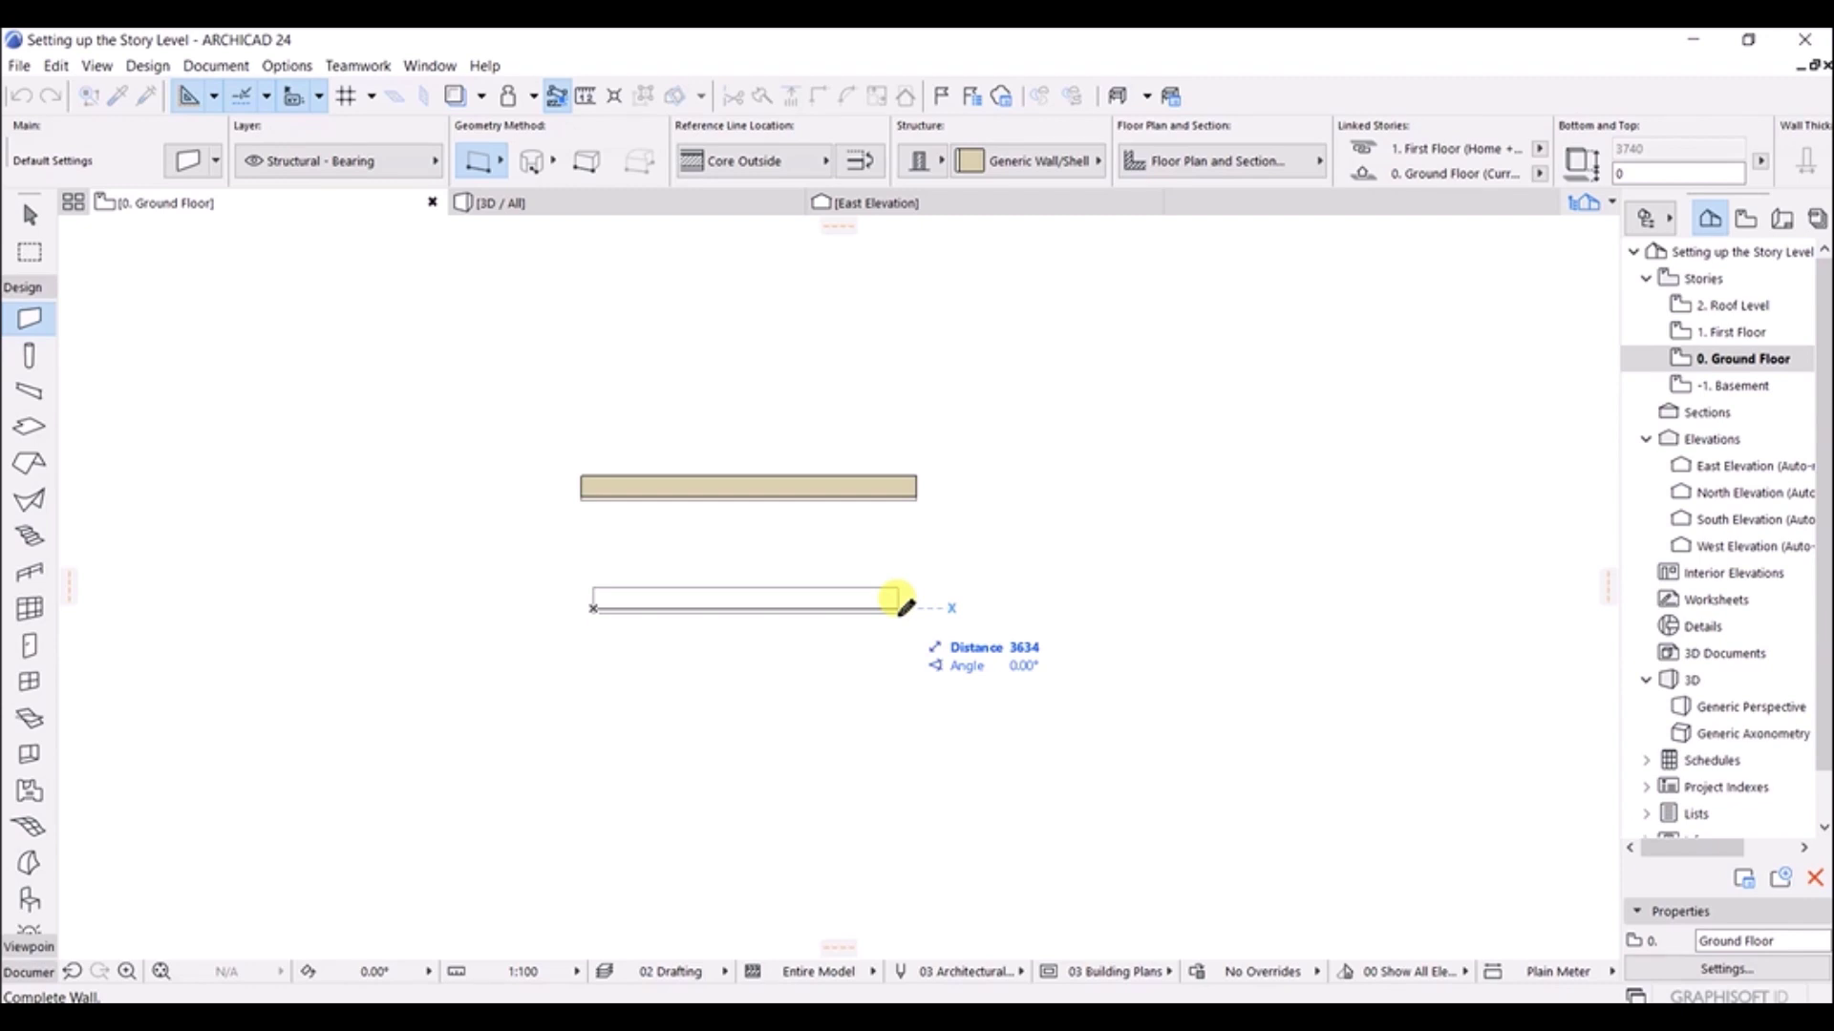
key(Tab)
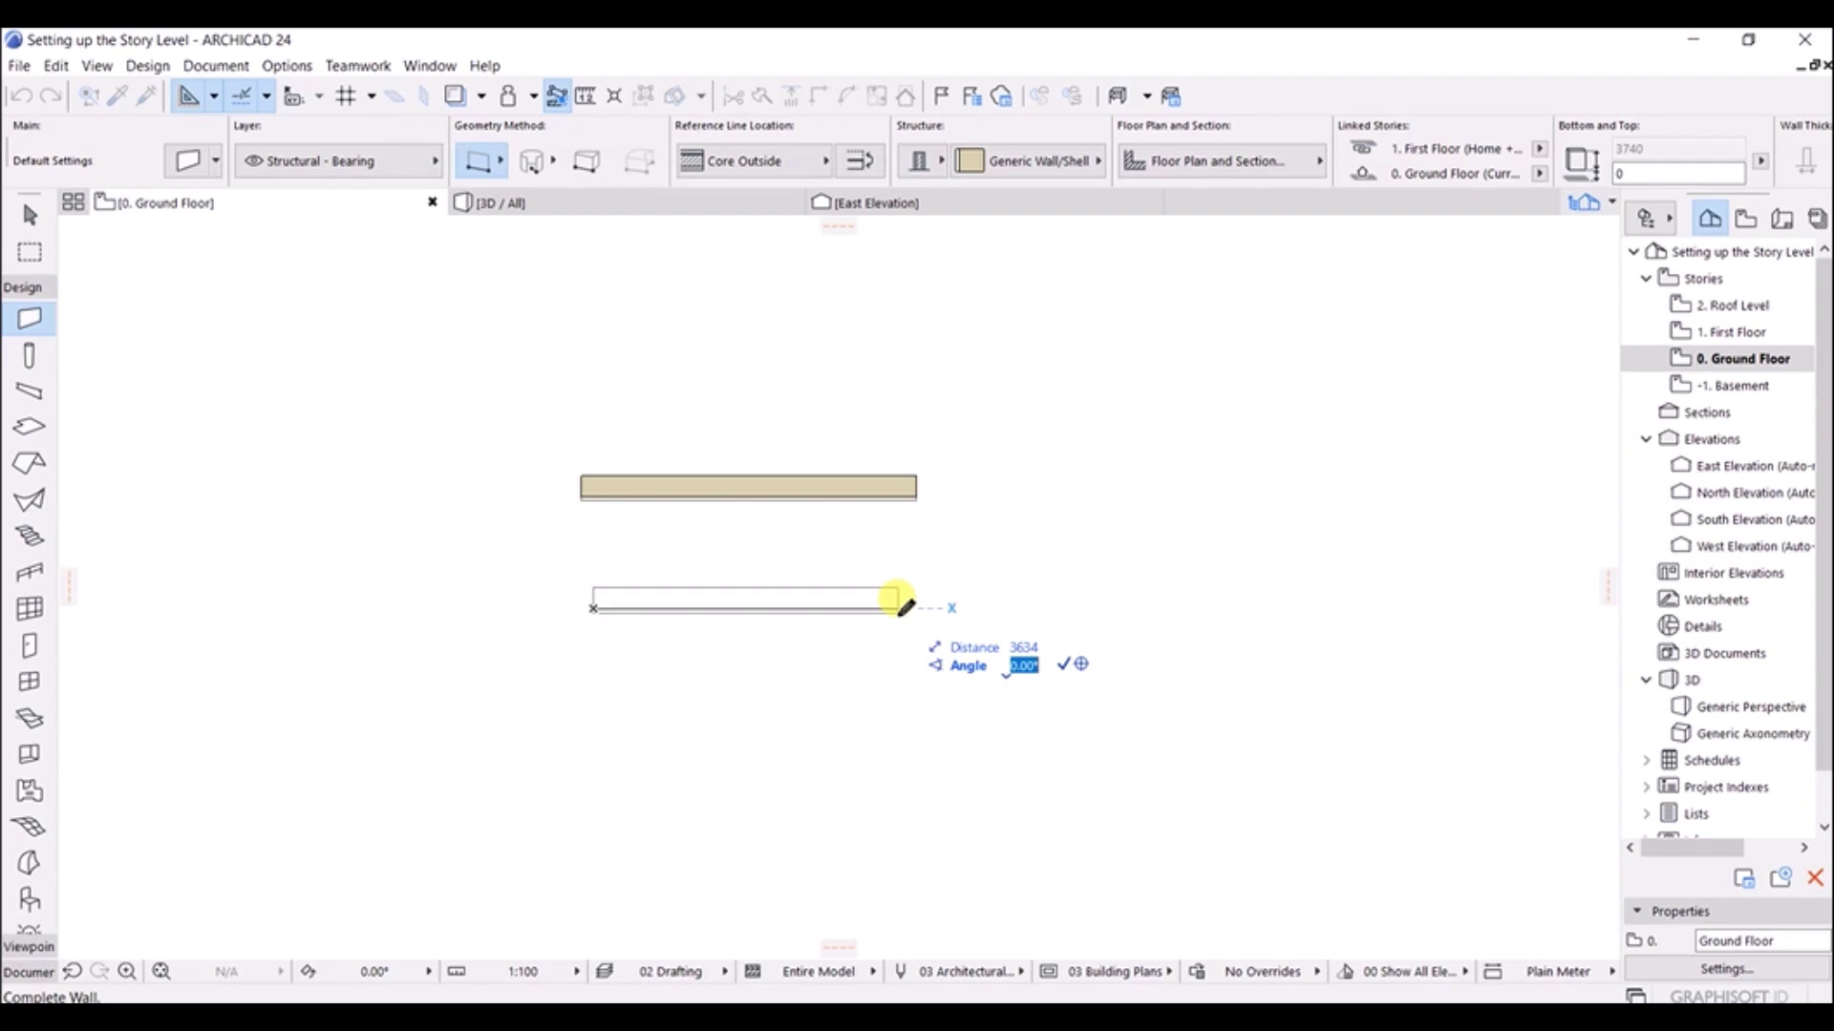
text(6)
key(Return)
click(741, 332)
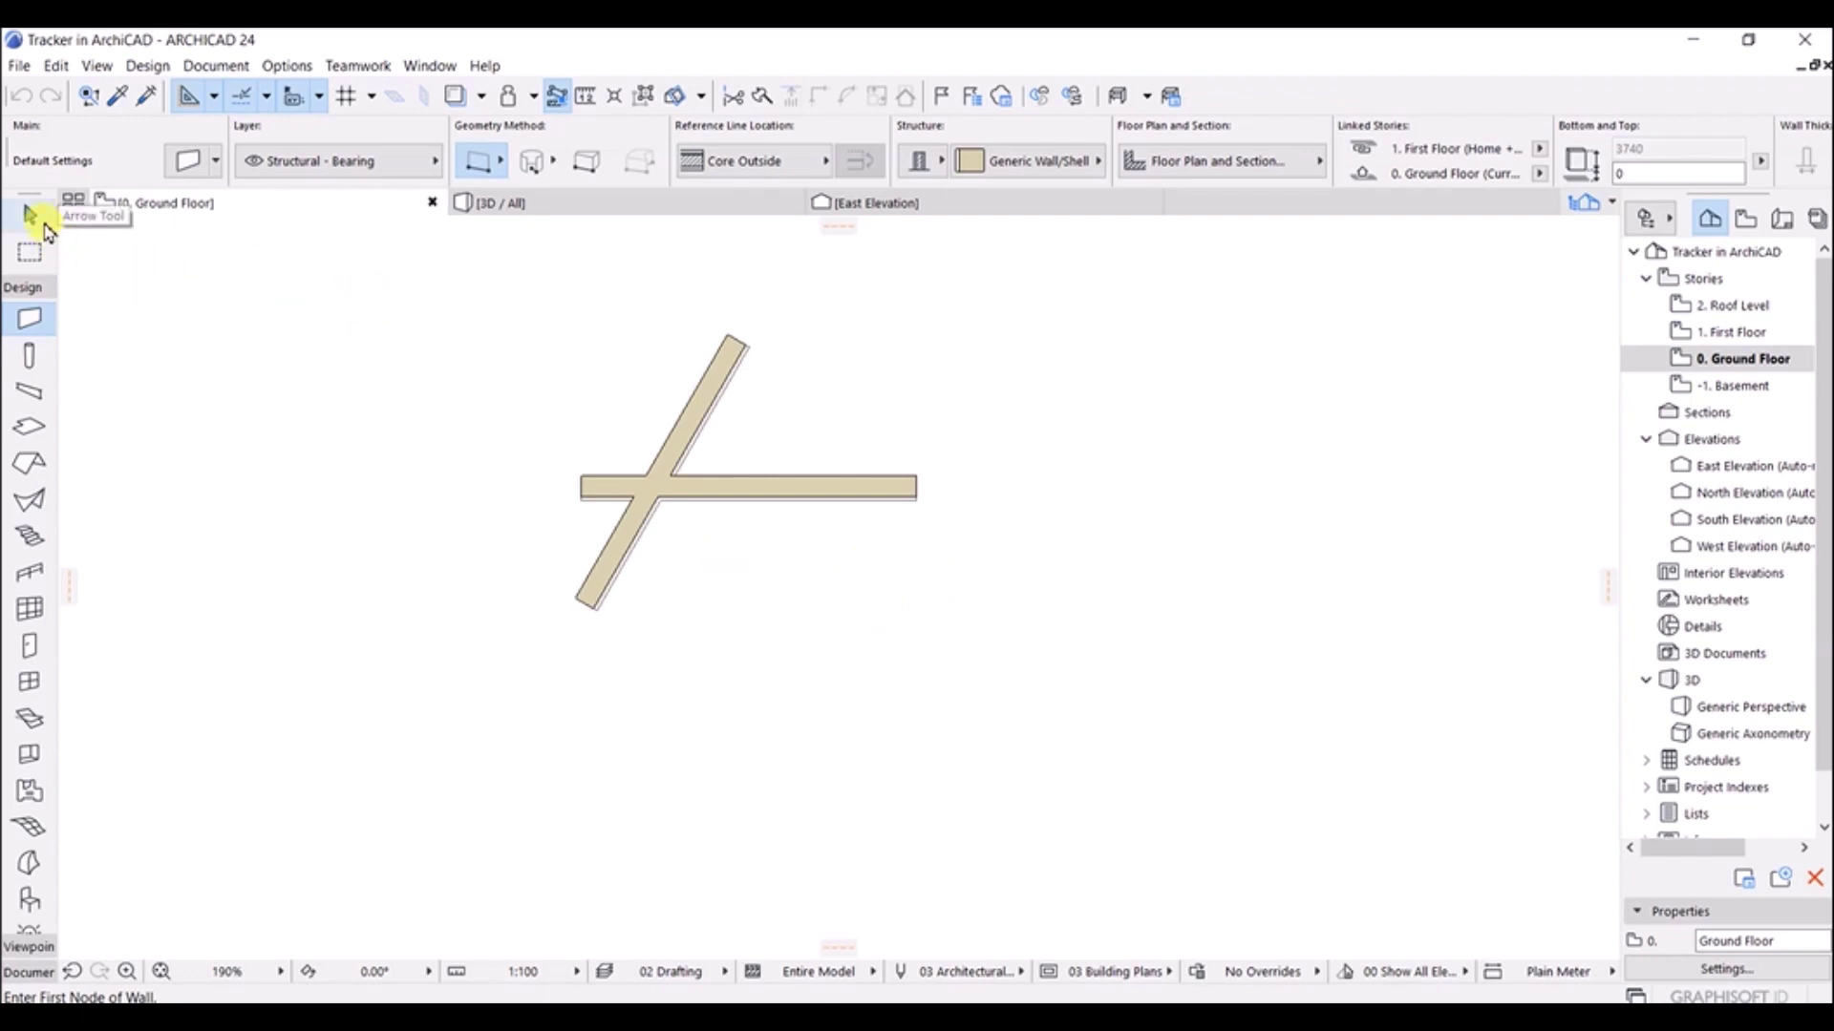
Step: Delete both crossing walls using a marquee around them and clear the marquee
click(29, 250)
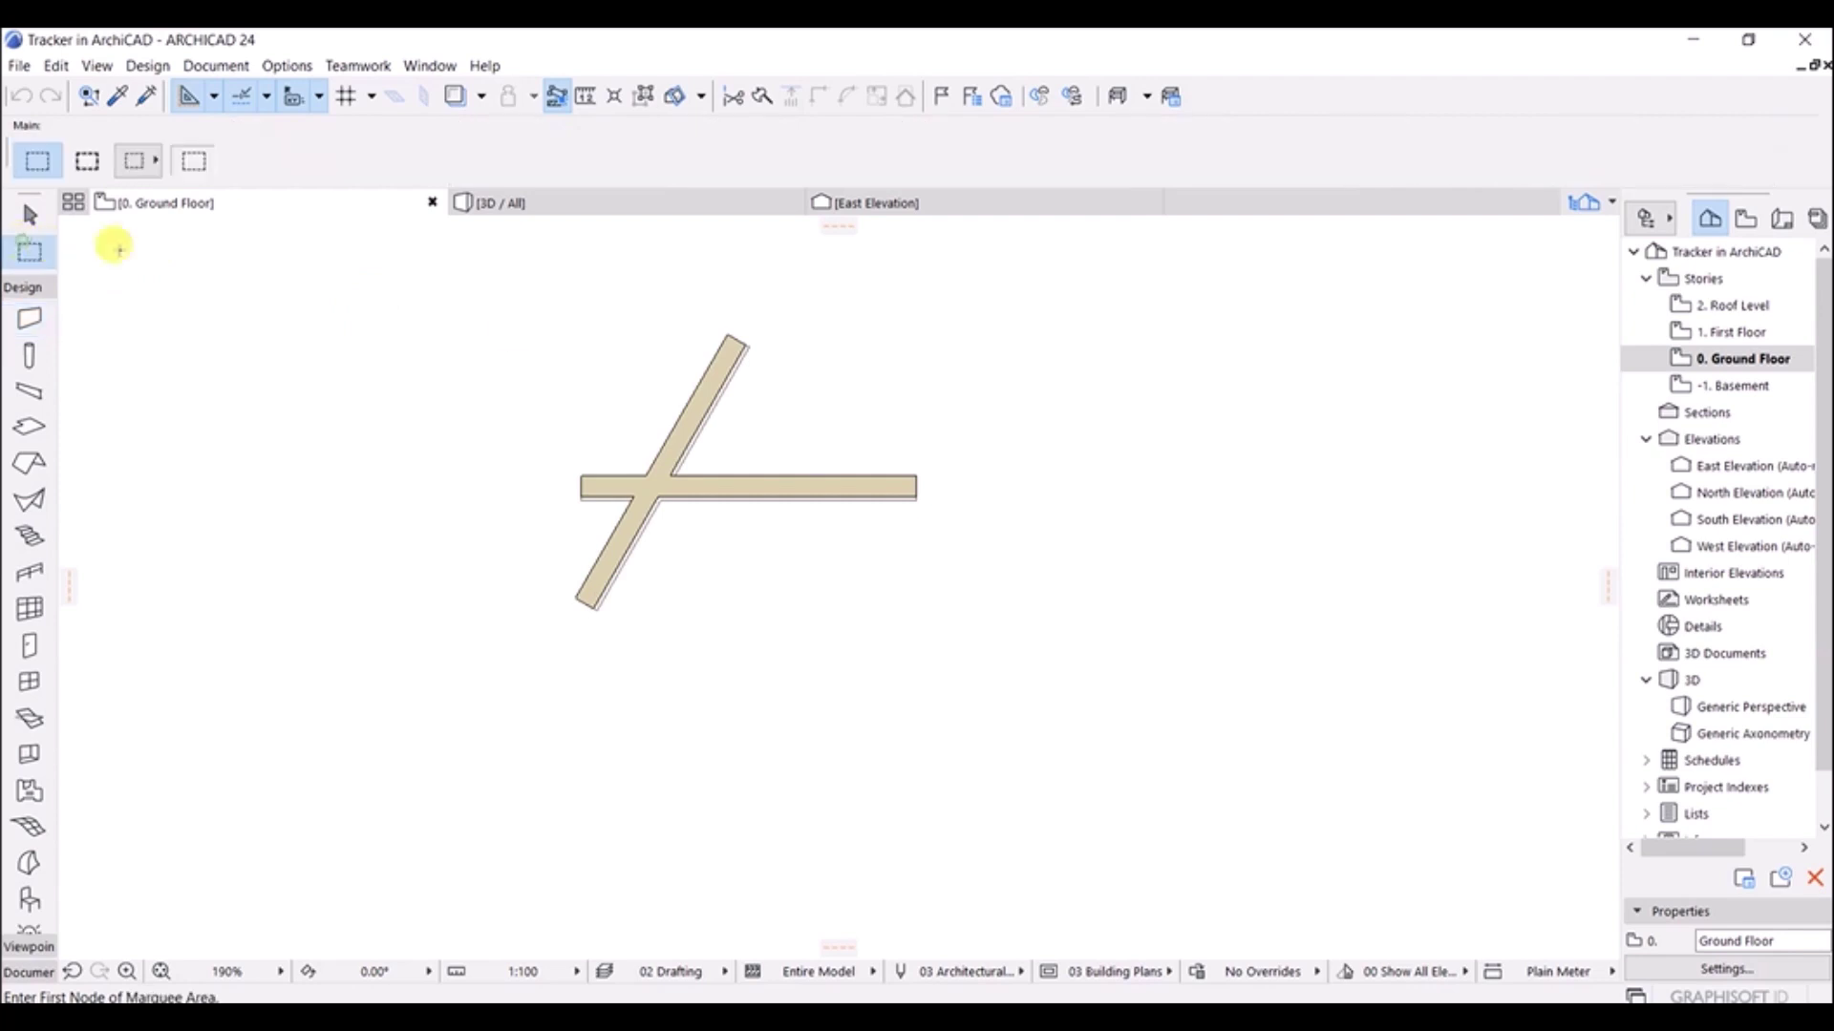
click(491, 315)
click(994, 652)
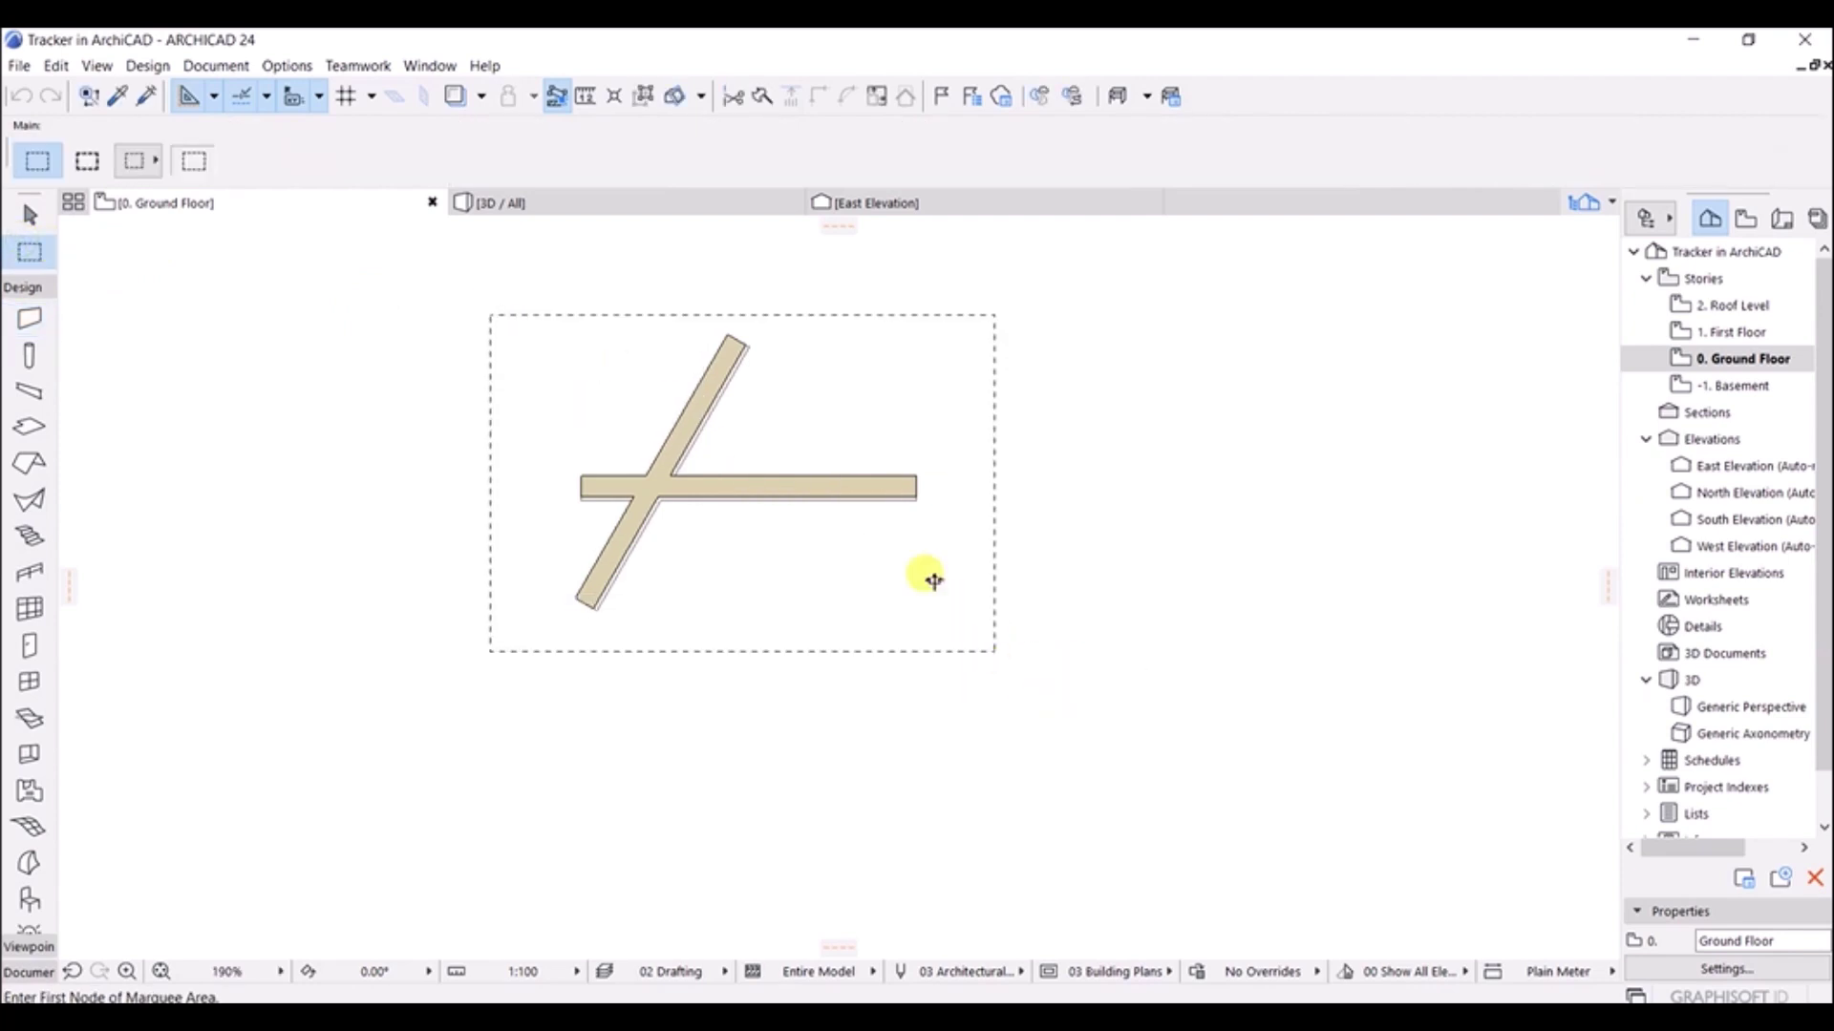
key(Delete)
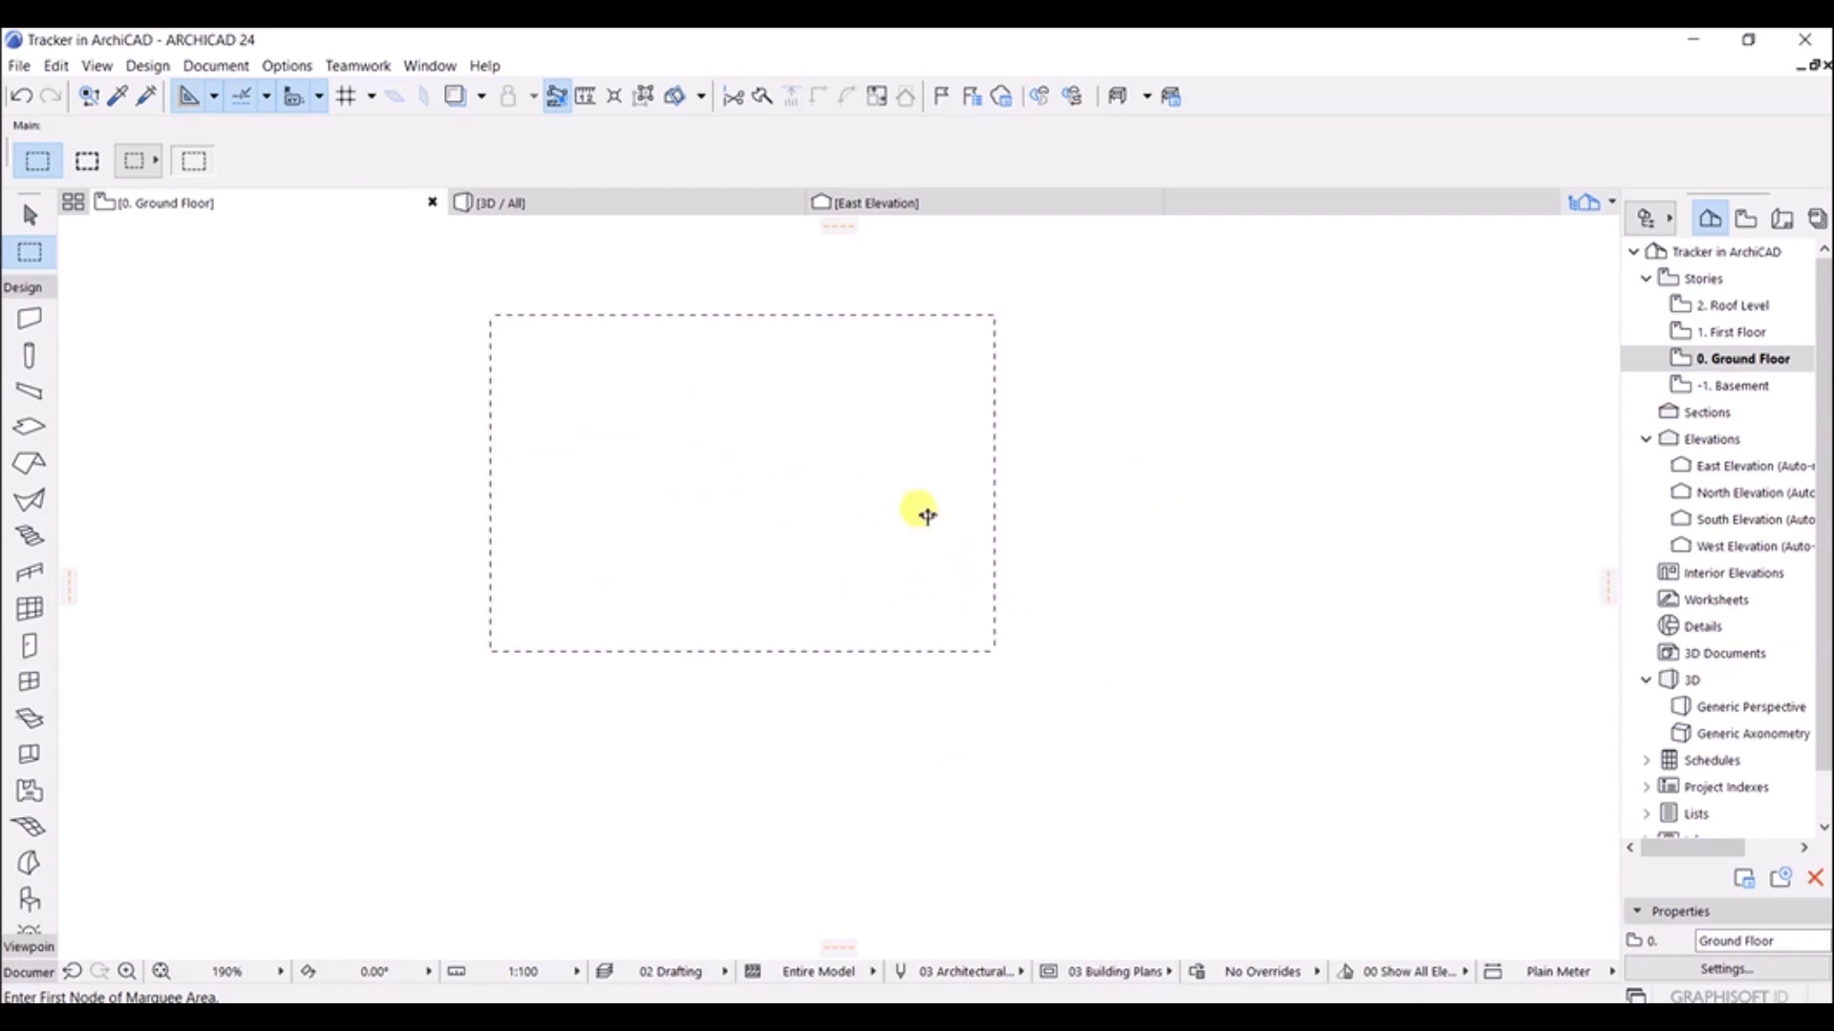
click(27, 217)
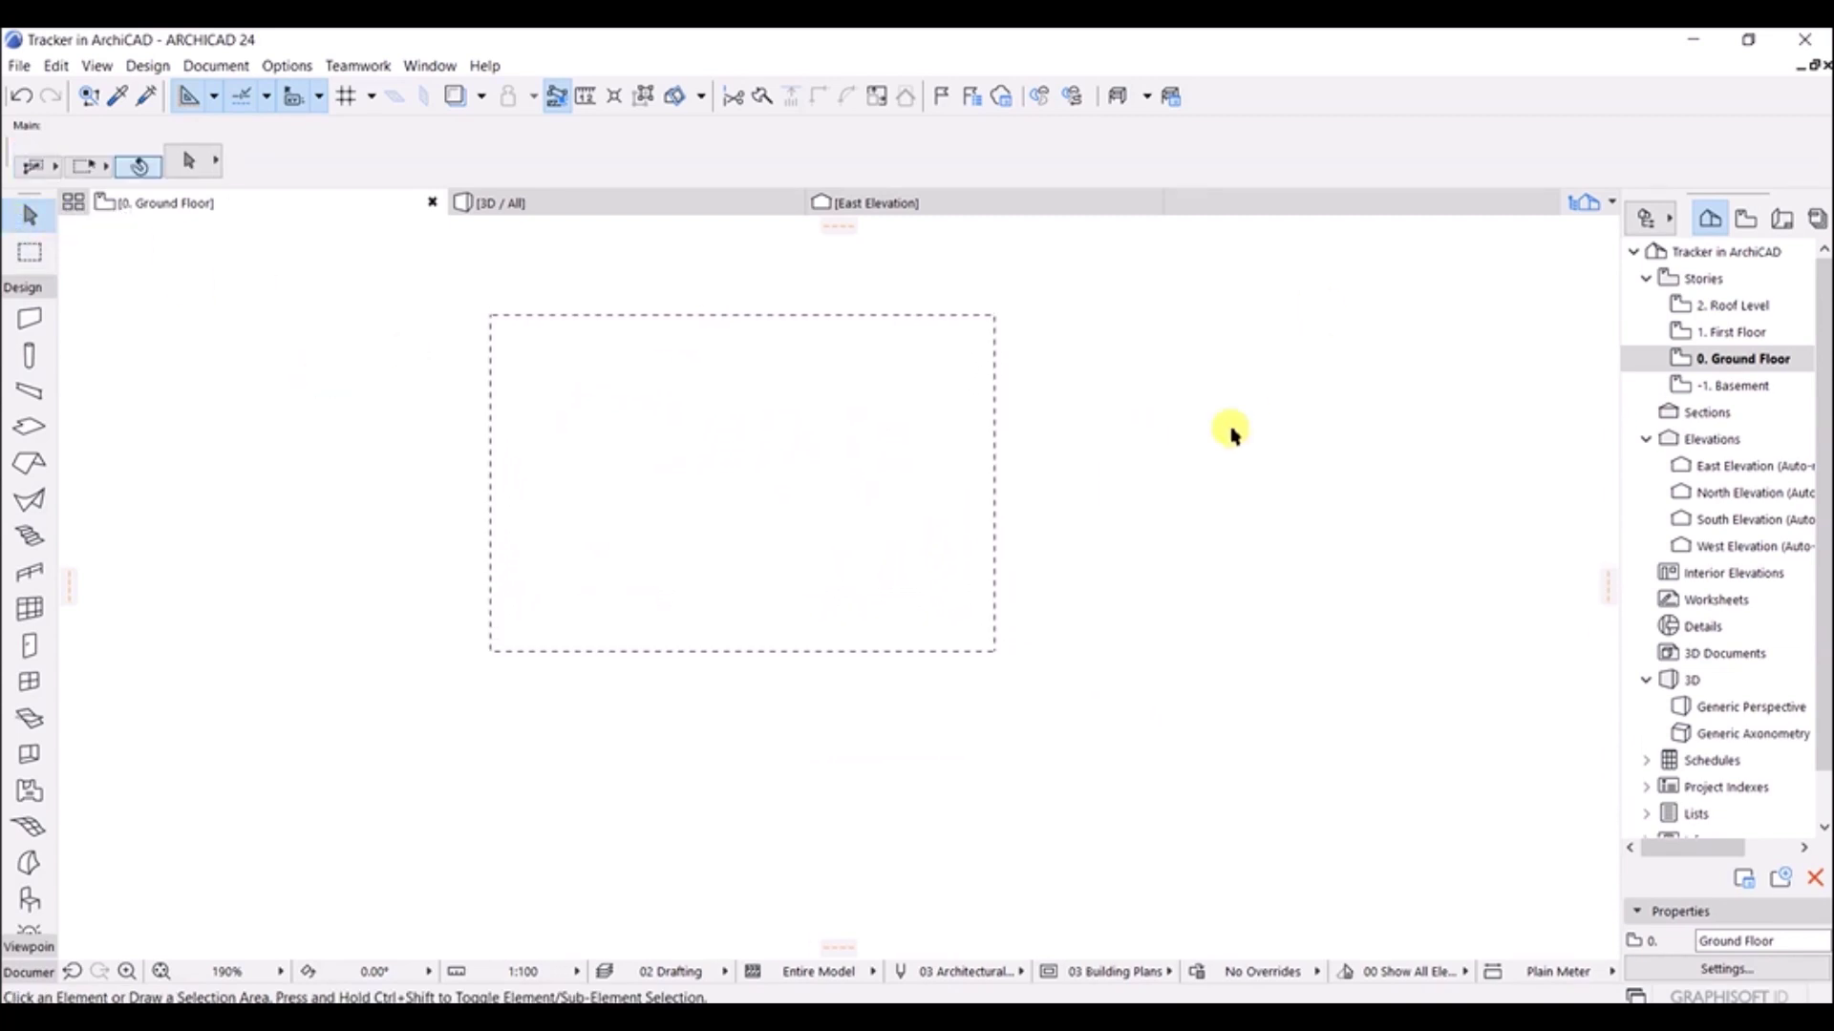
key(Escape)
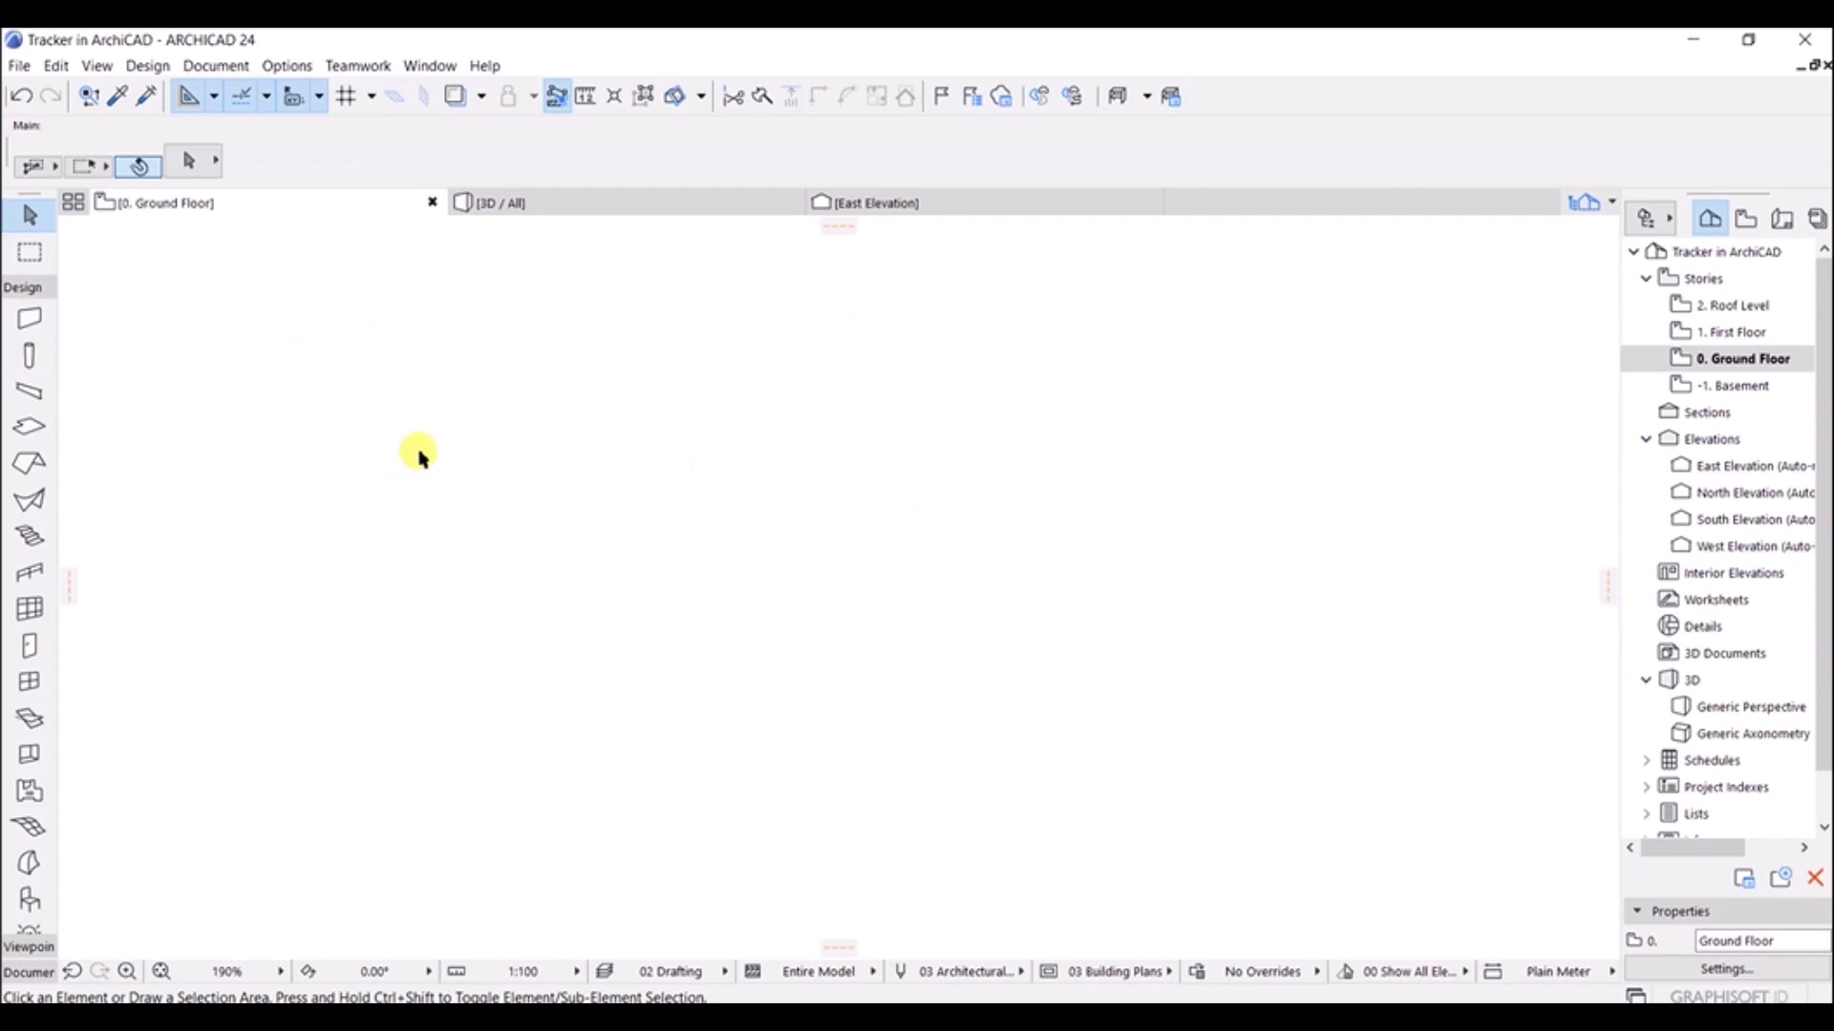
Step: Draw a new horizontal wall about 3900 long and cancel the extra wall begun on its reference line
click(28, 323)
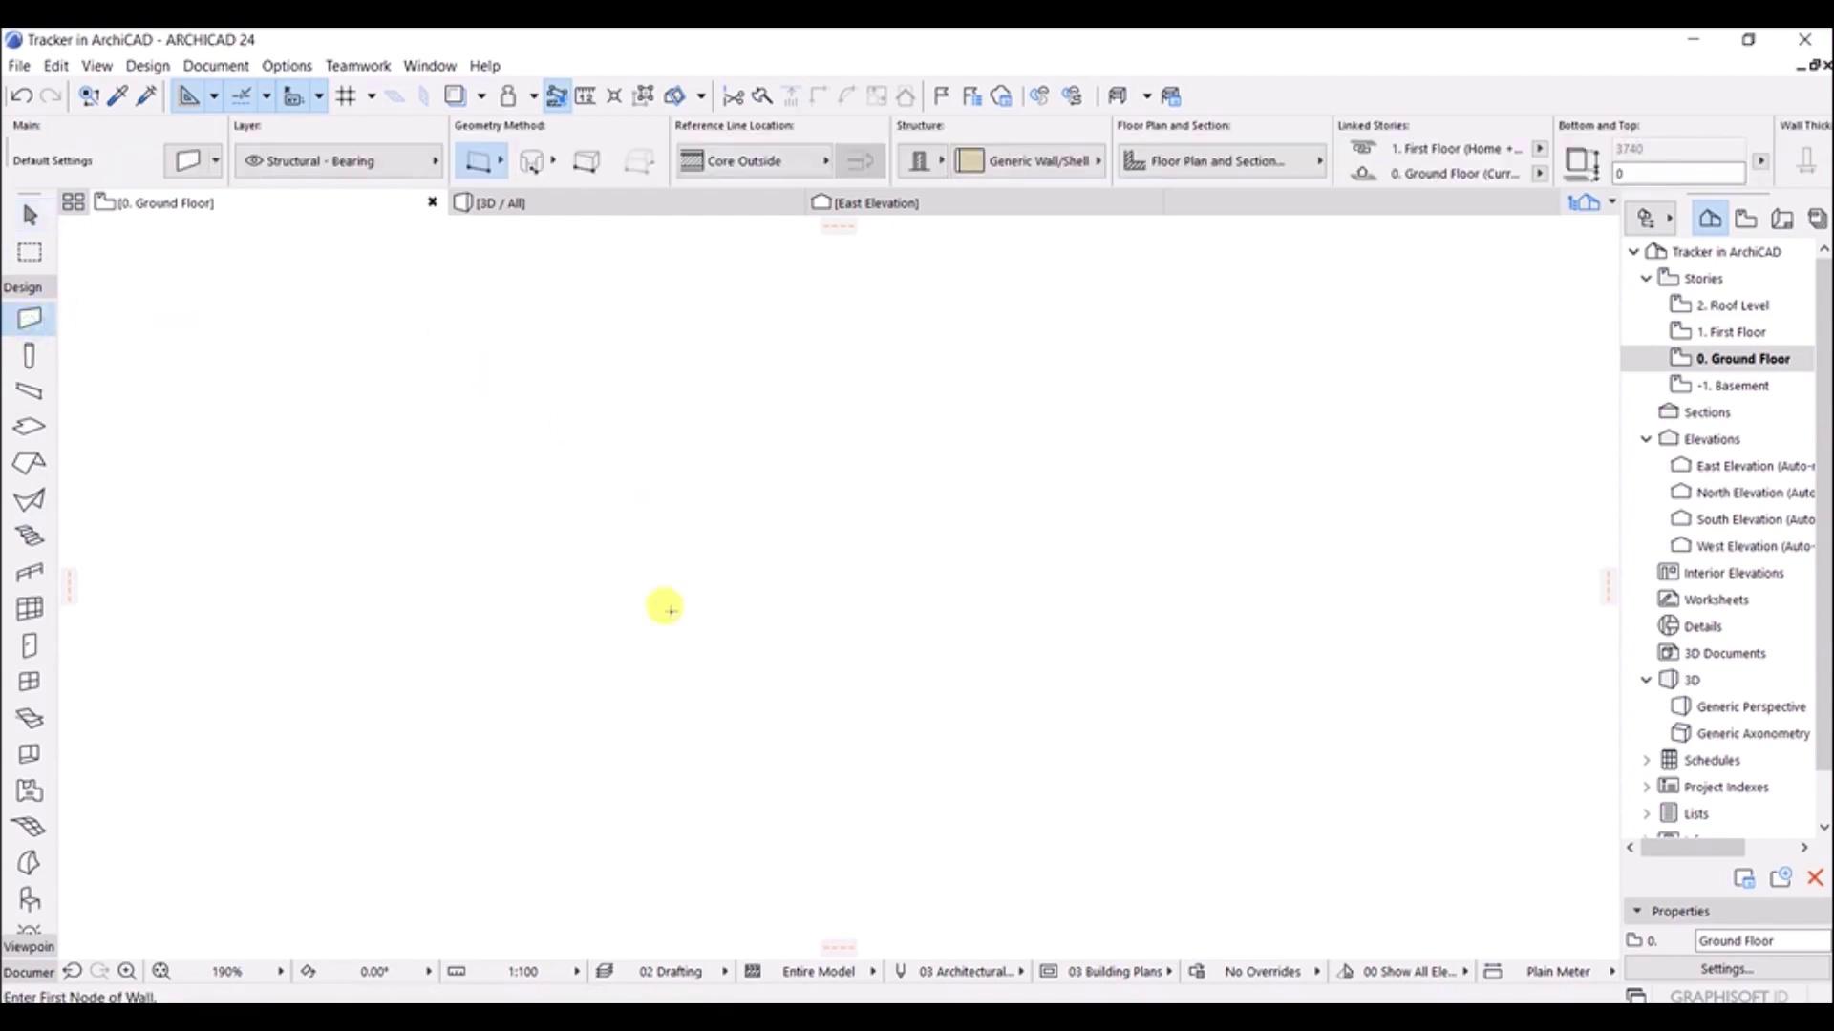
click(426, 516)
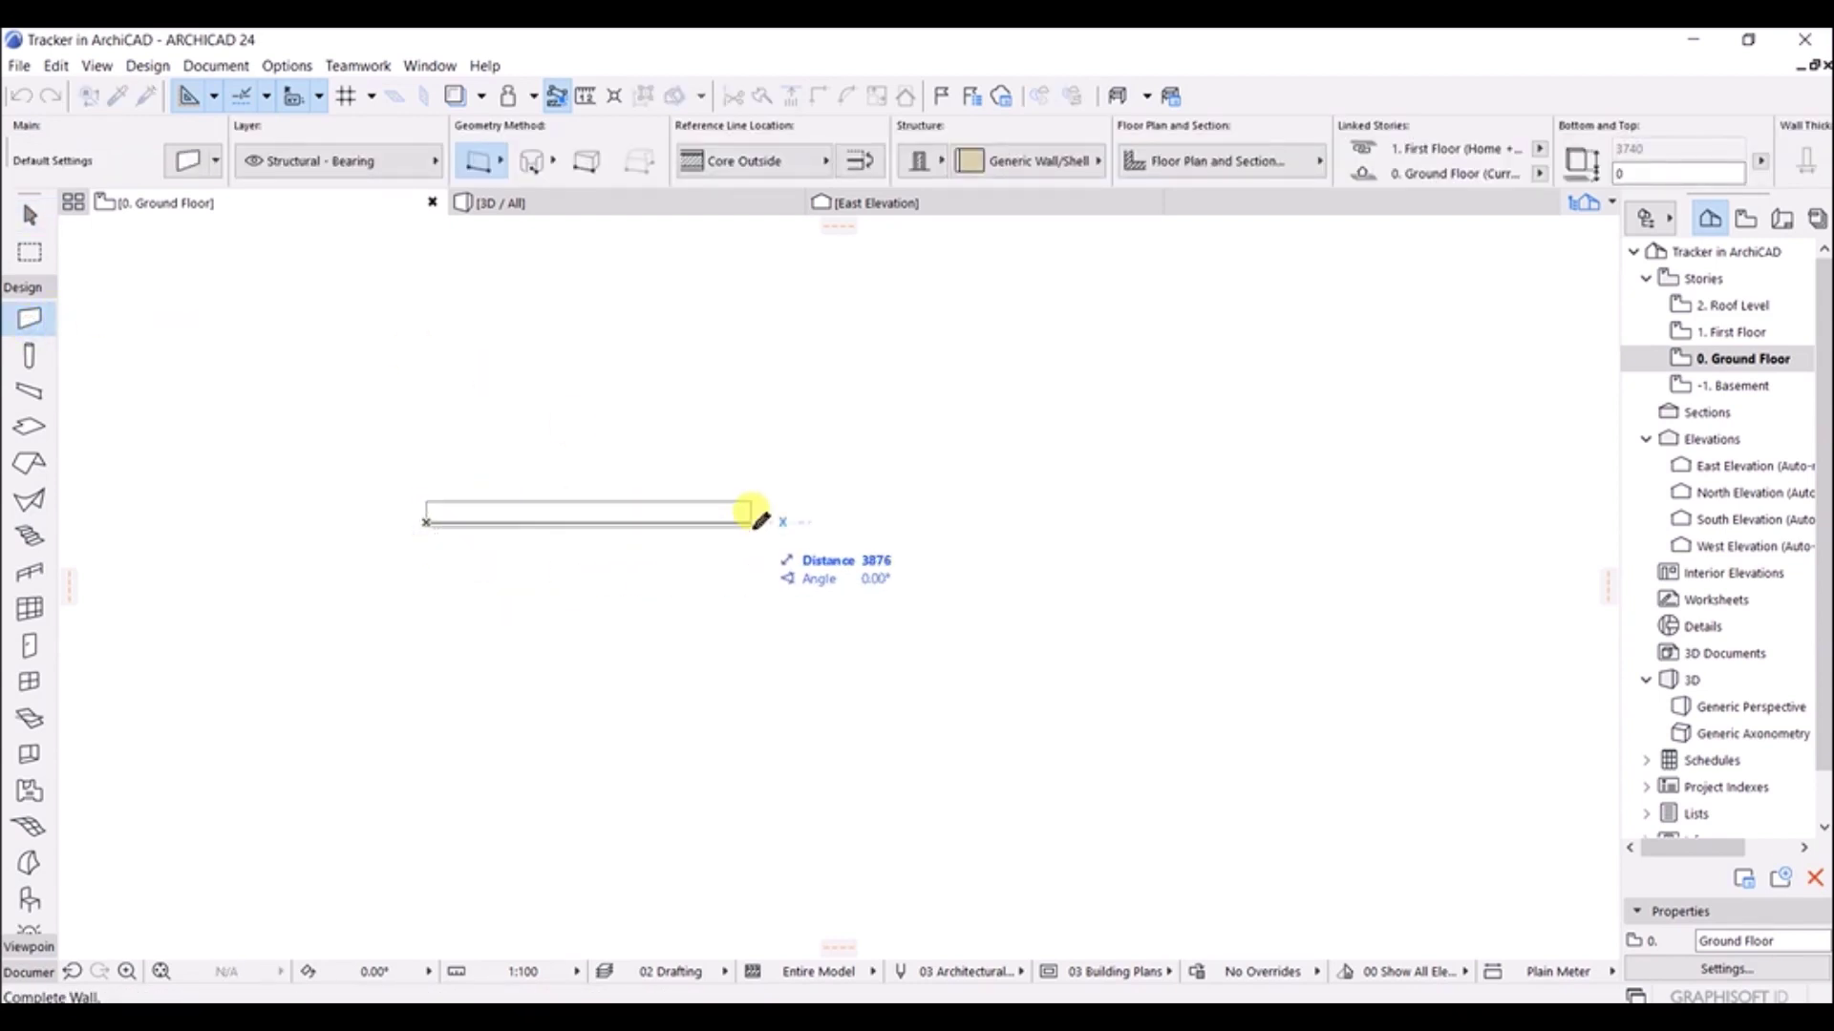
click(759, 516)
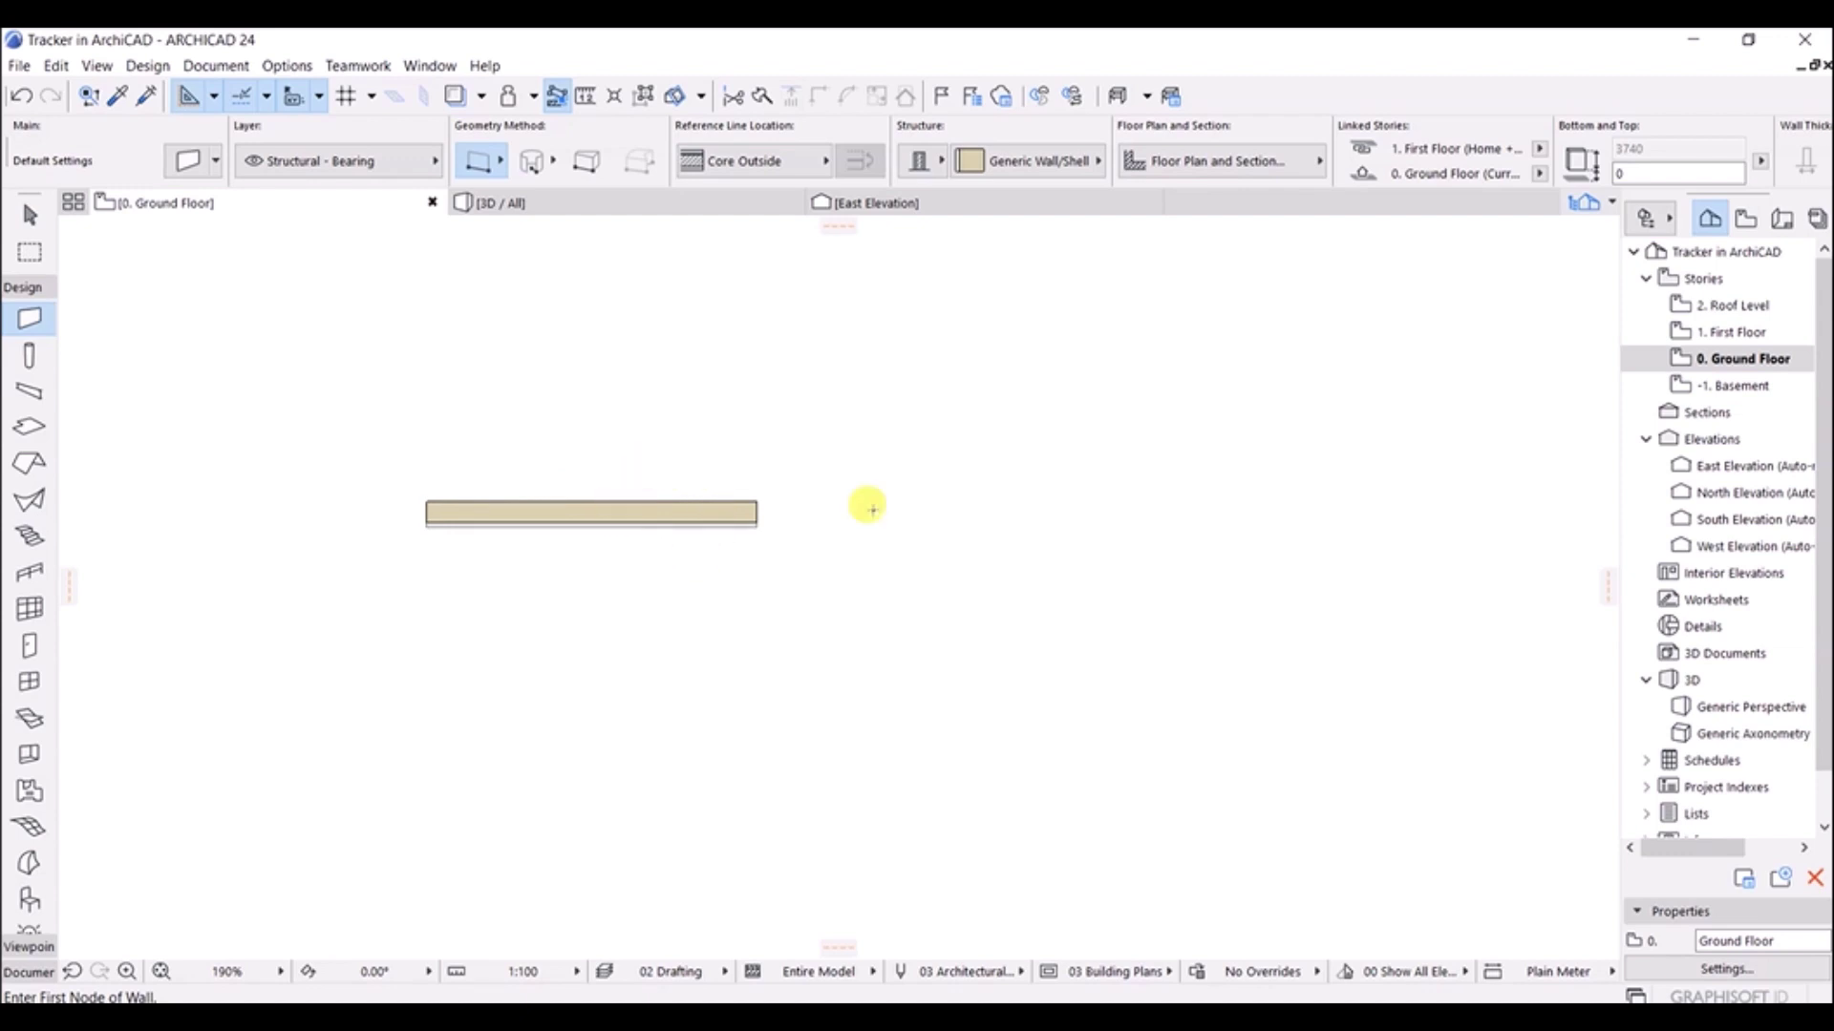
click(628, 522)
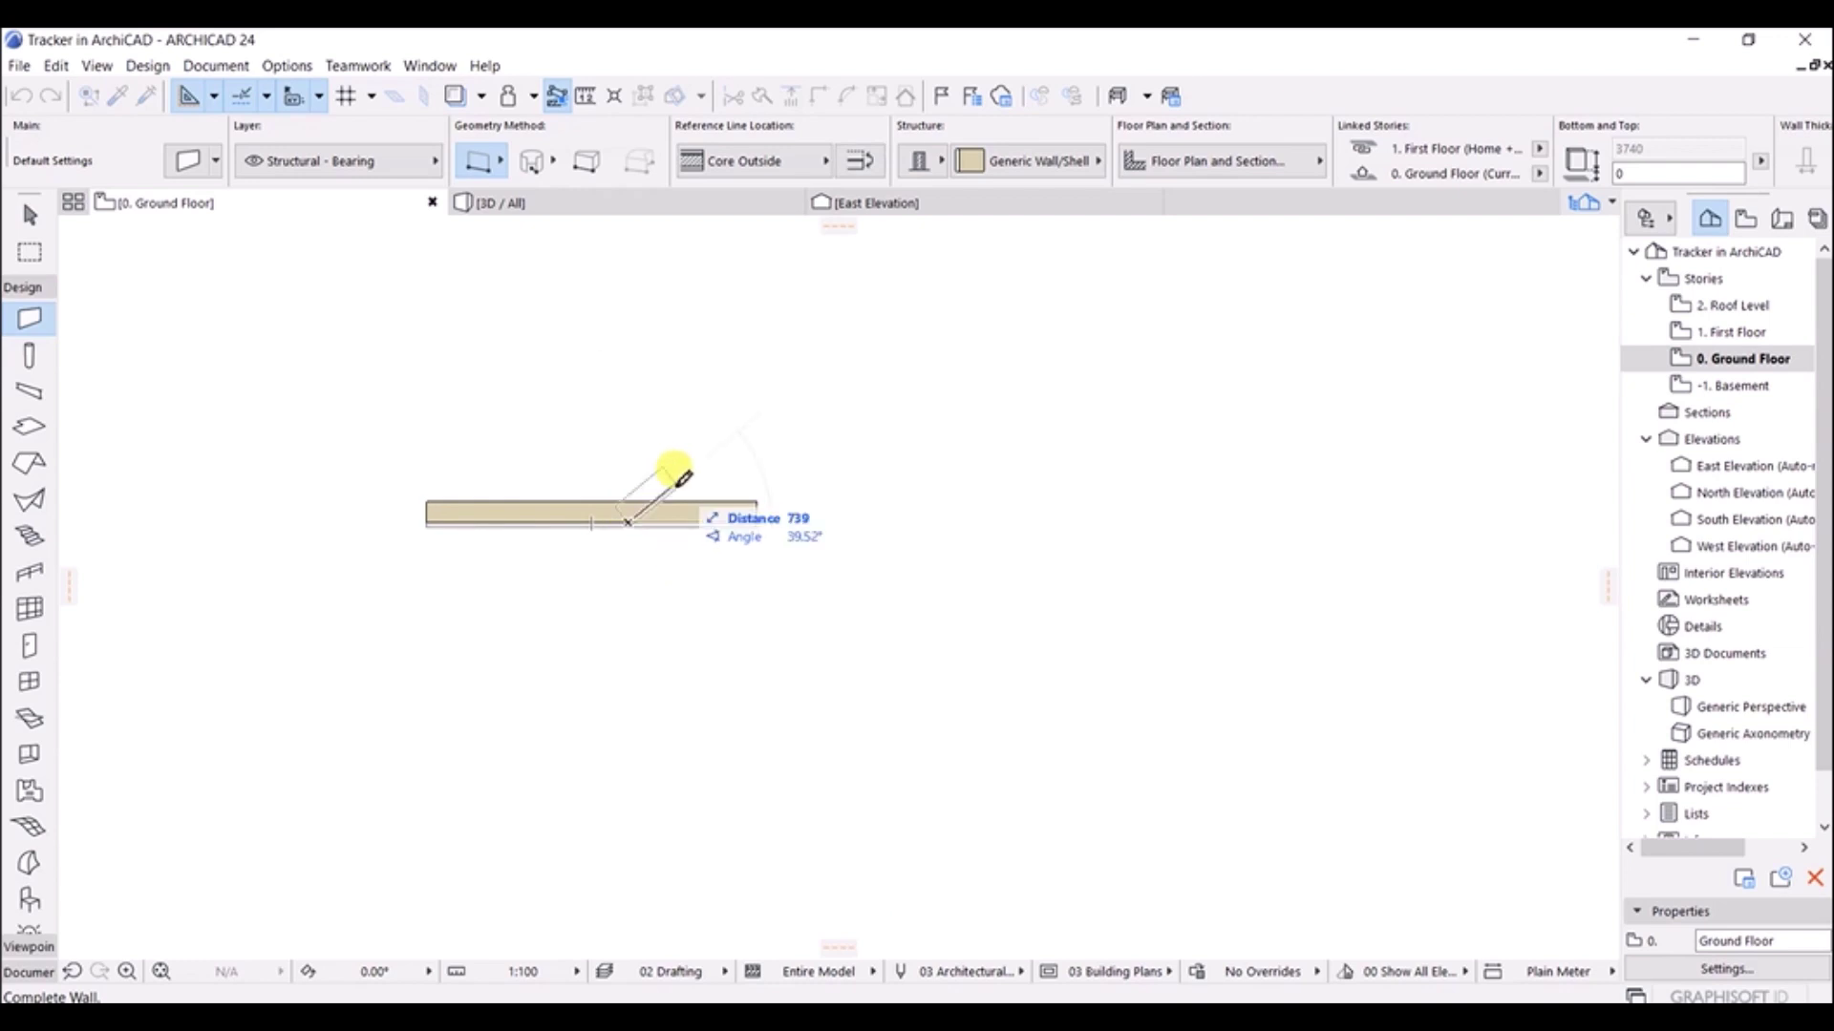
key(Escape)
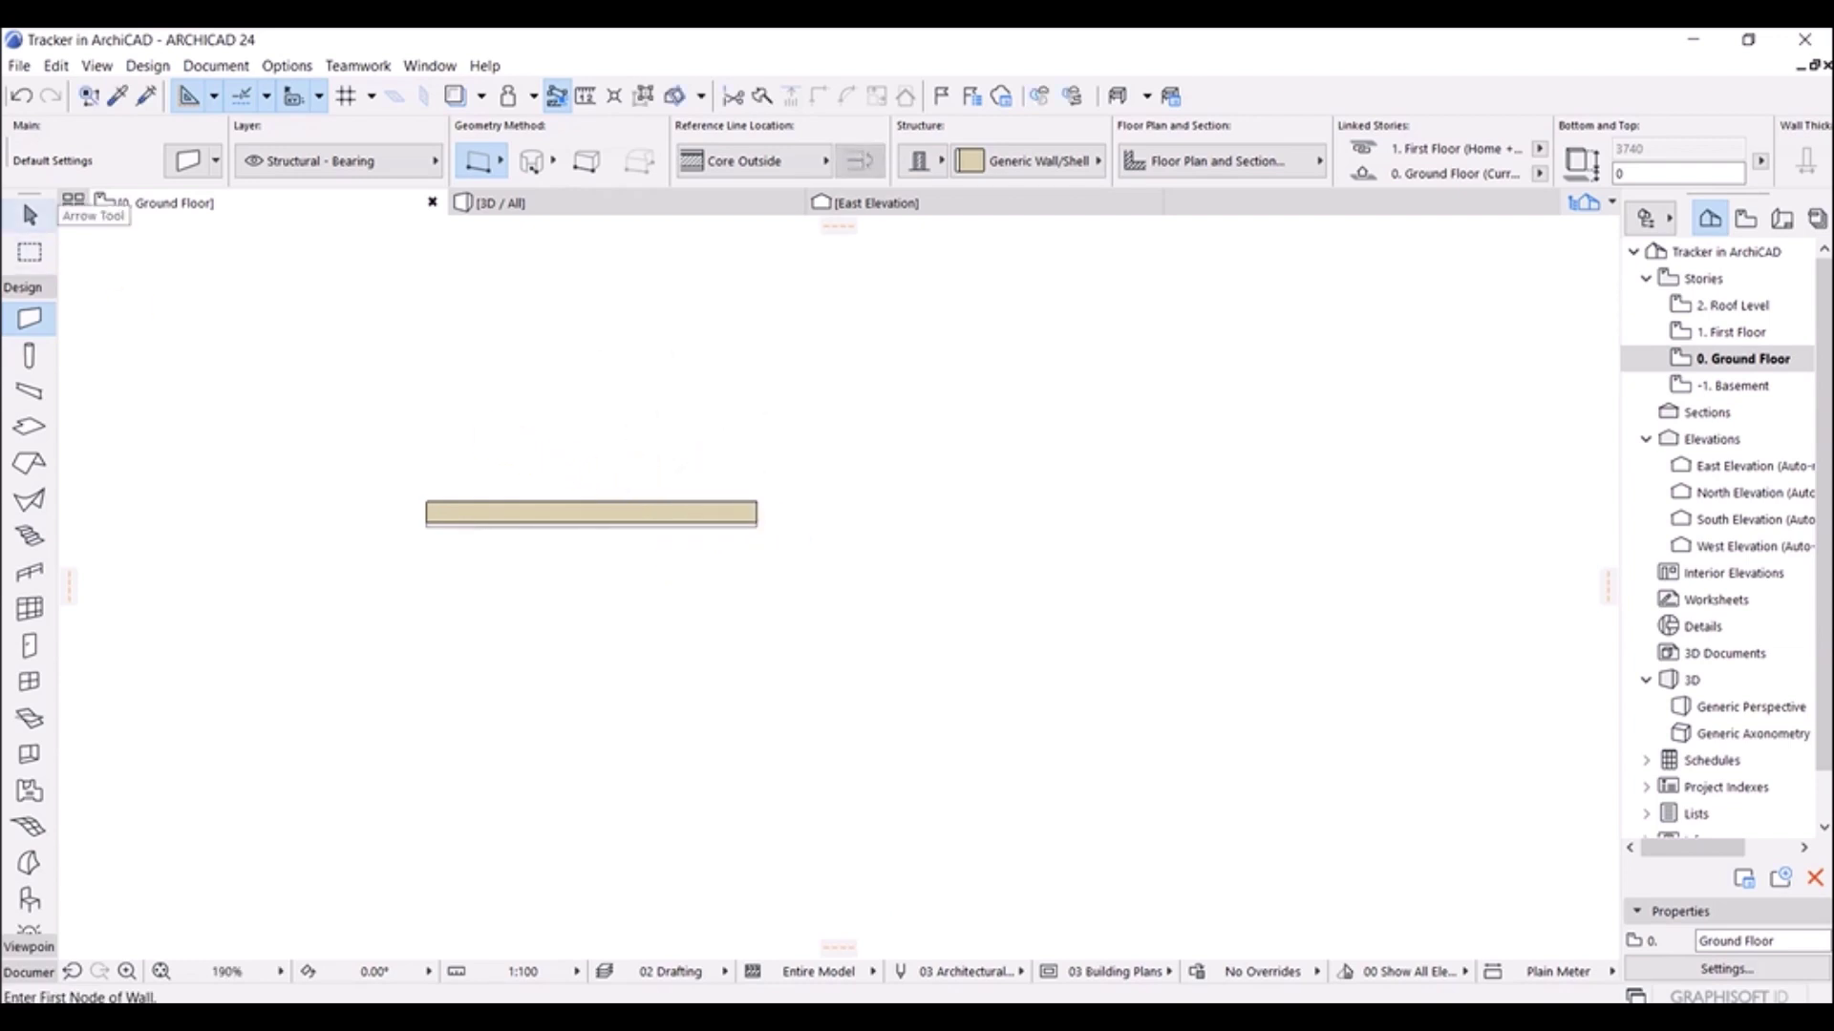
Step: Select the horizontal wall and start moving it from a point on its body
click(28, 219)
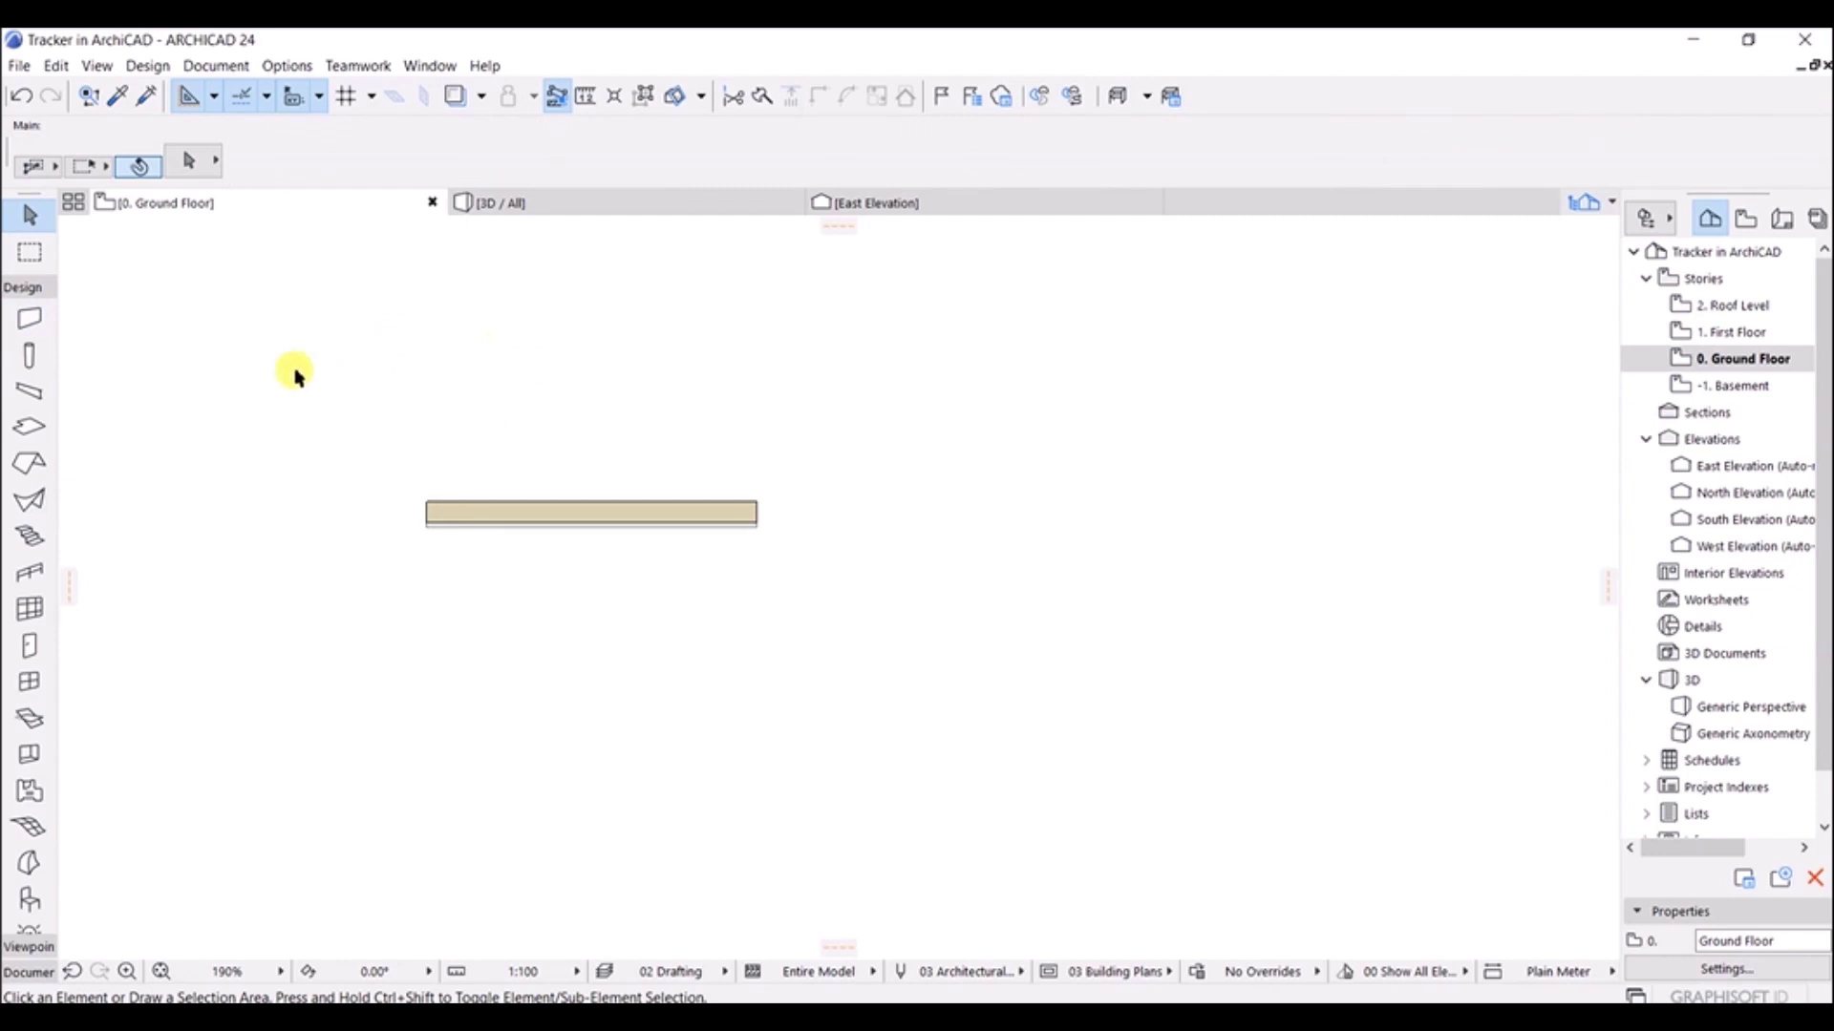
click(563, 520)
click(653, 515)
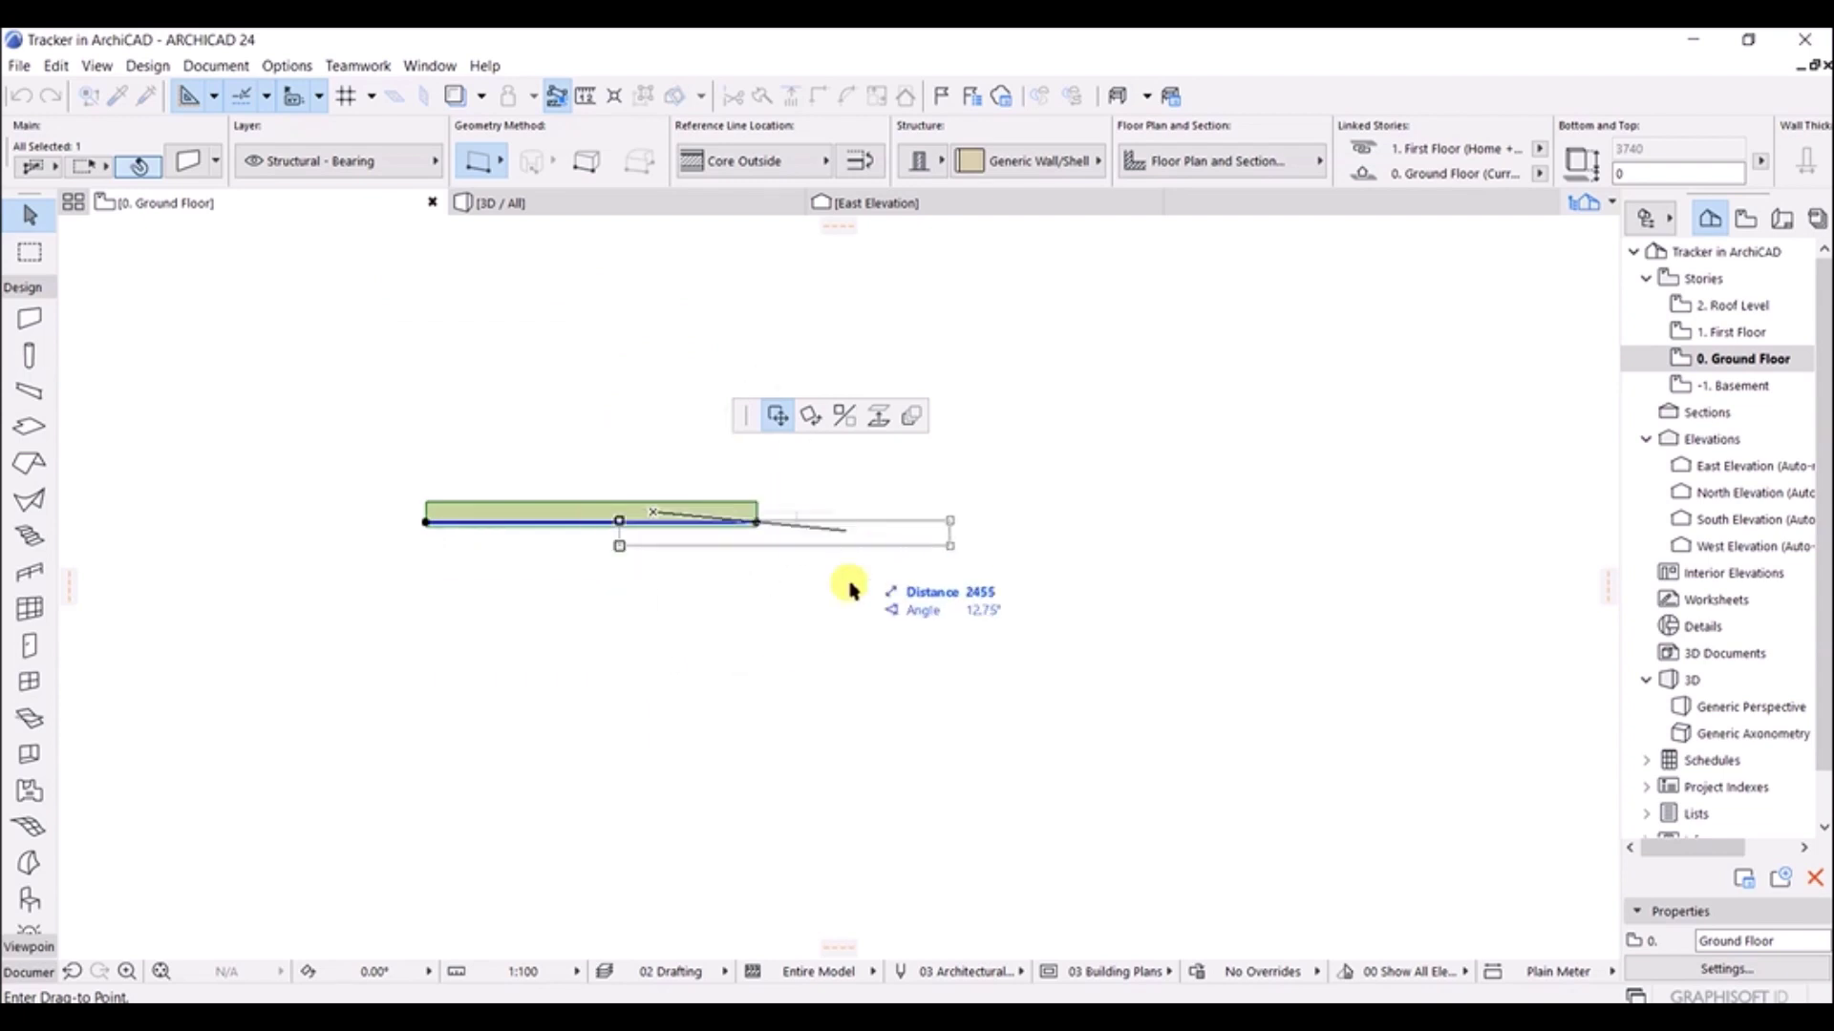
Step: Try to rotate the wall about its left end, starting the rotation arc at its right end
click(810, 415)
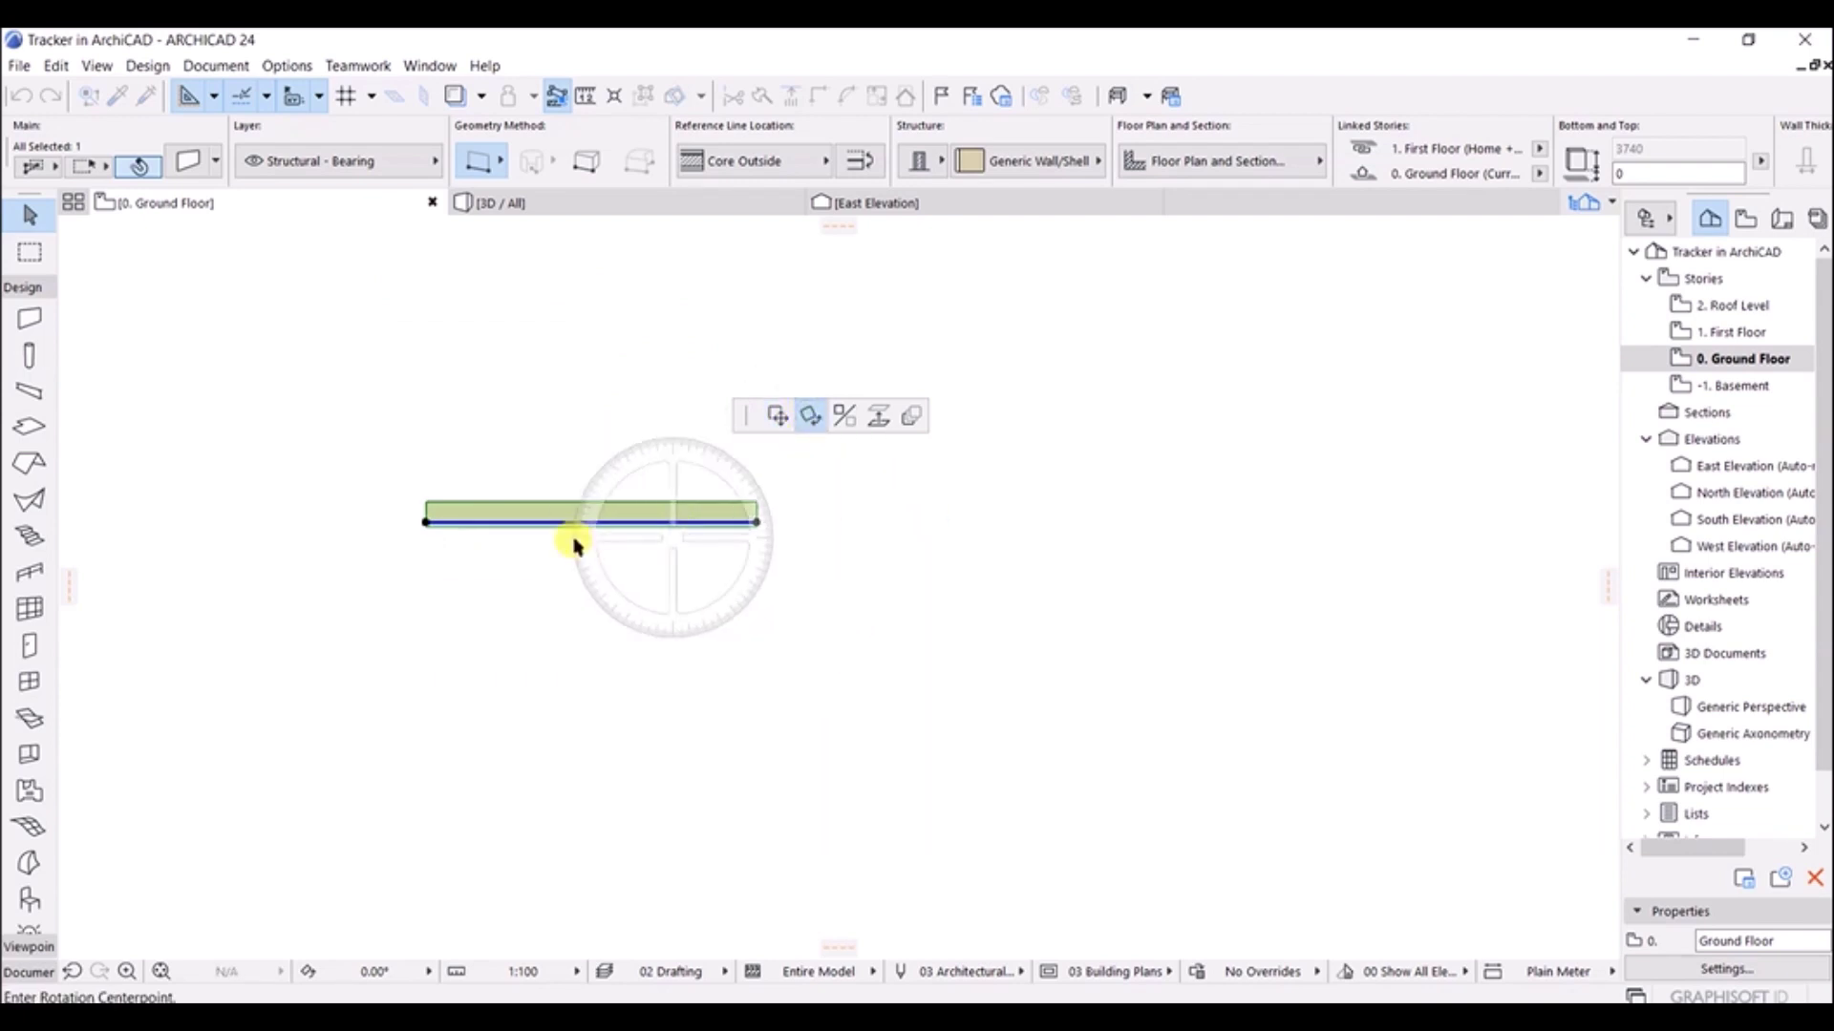
click(426, 521)
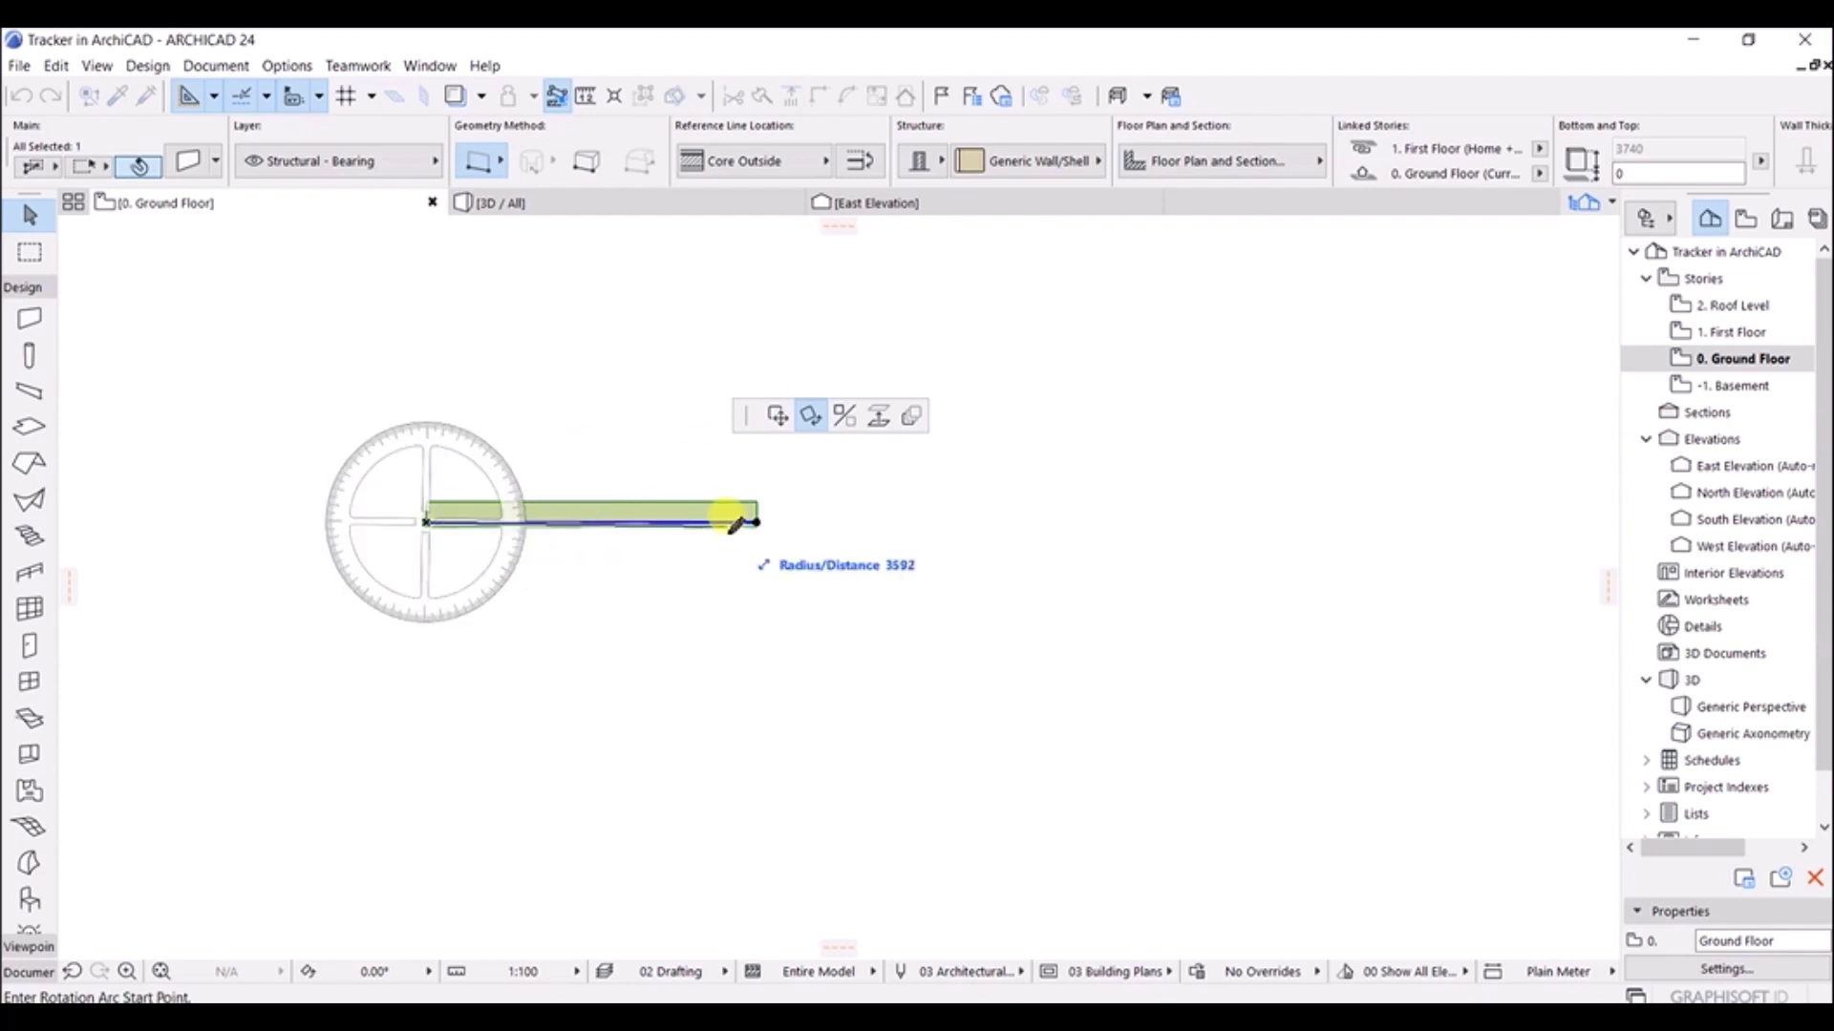
click(758, 522)
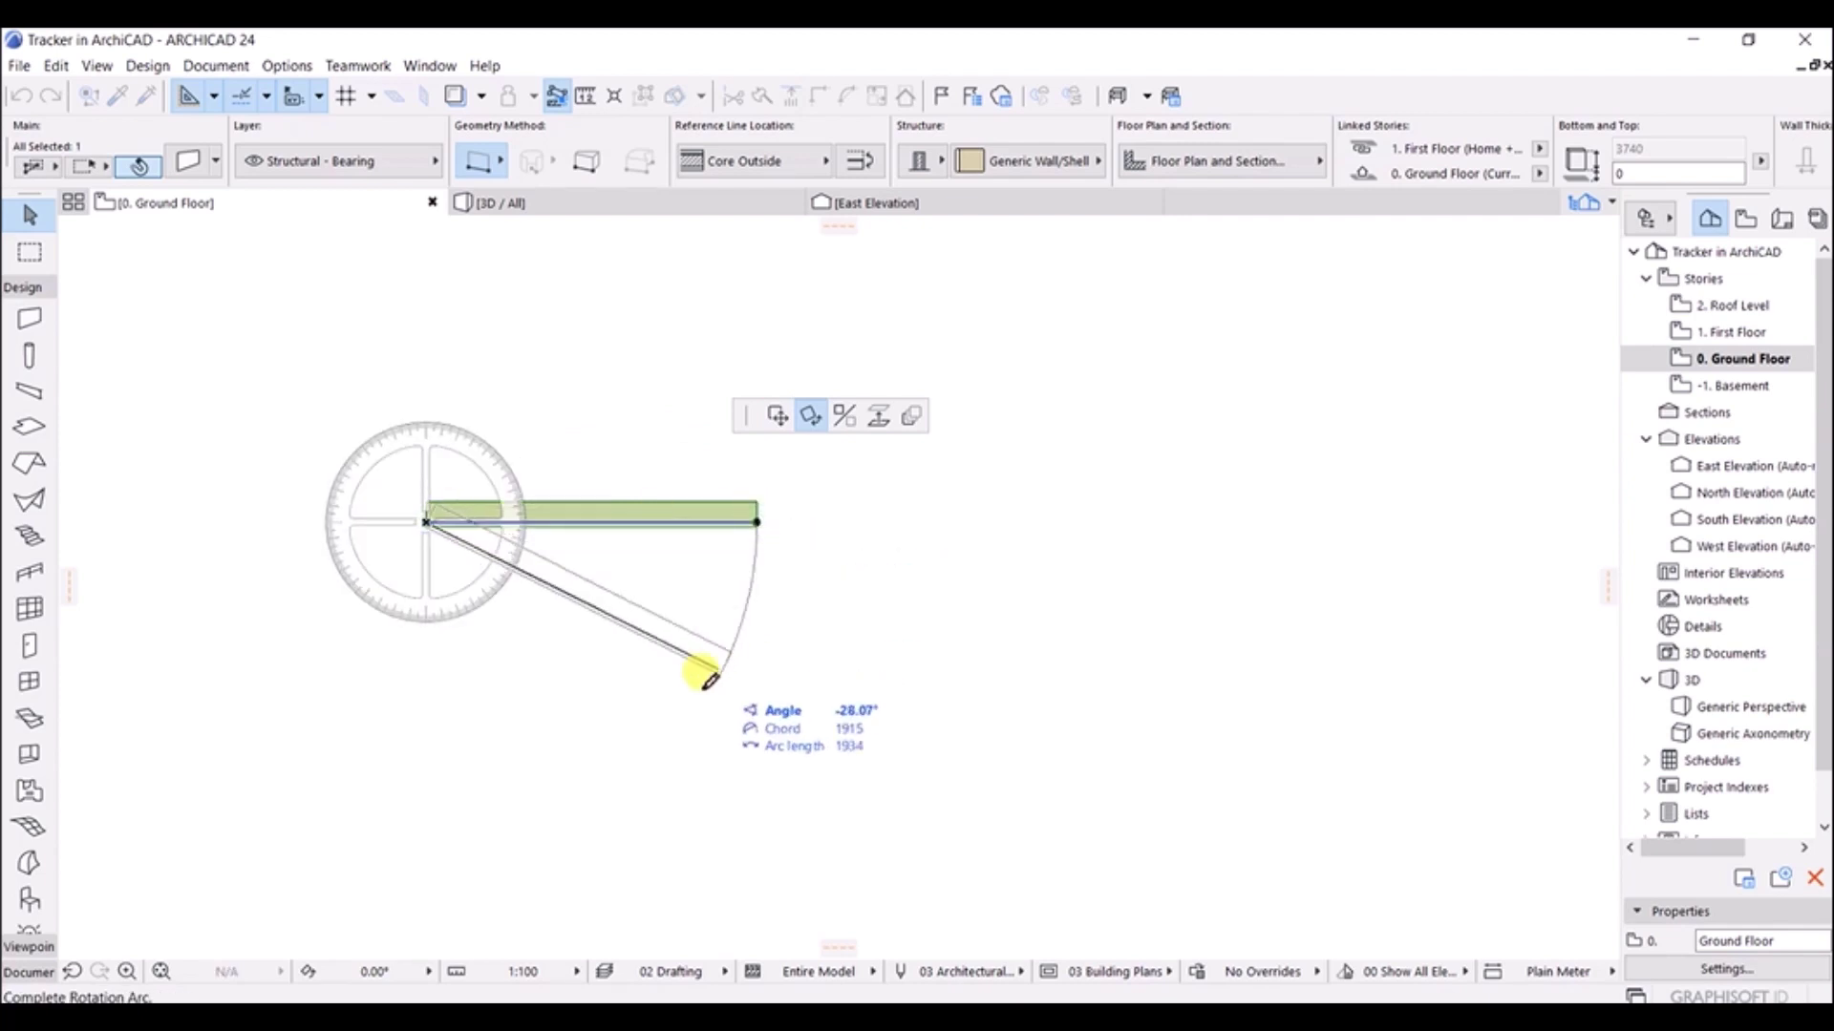
Step: Try to mirror the selected wall about an axis started just below its left end, then cancel the operation
click(844, 415)
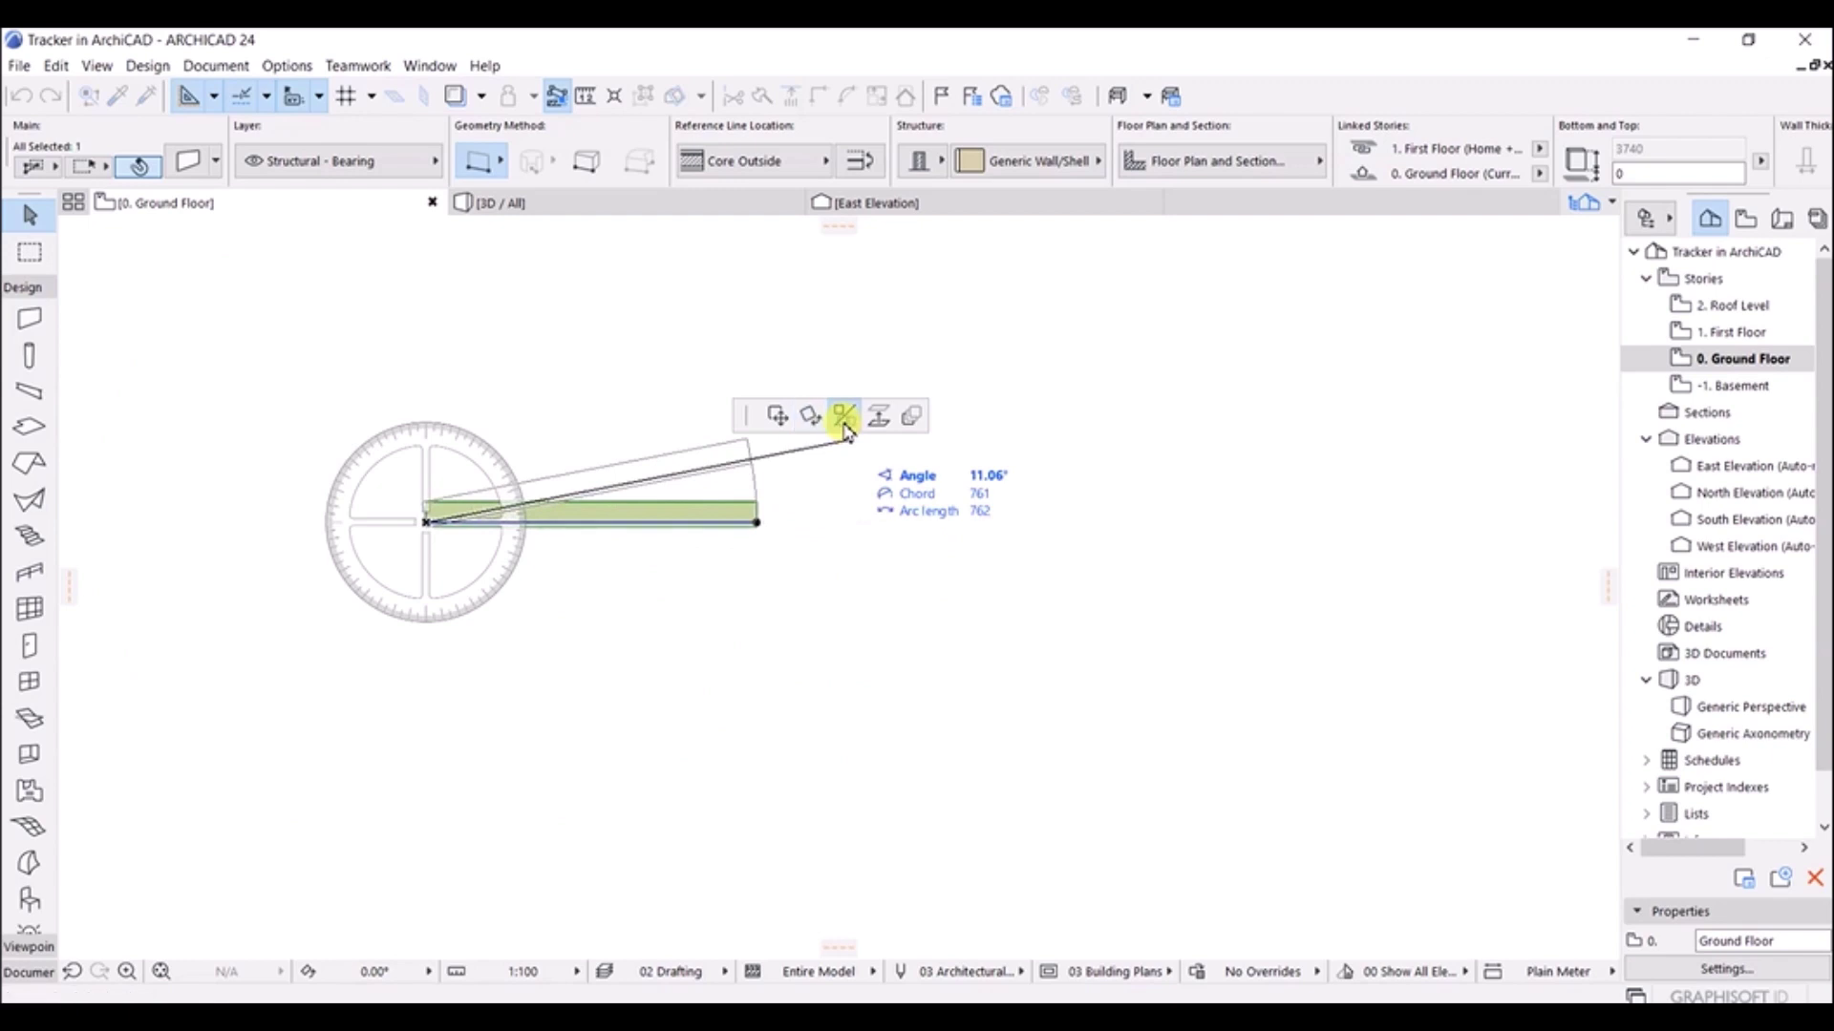
click(413, 585)
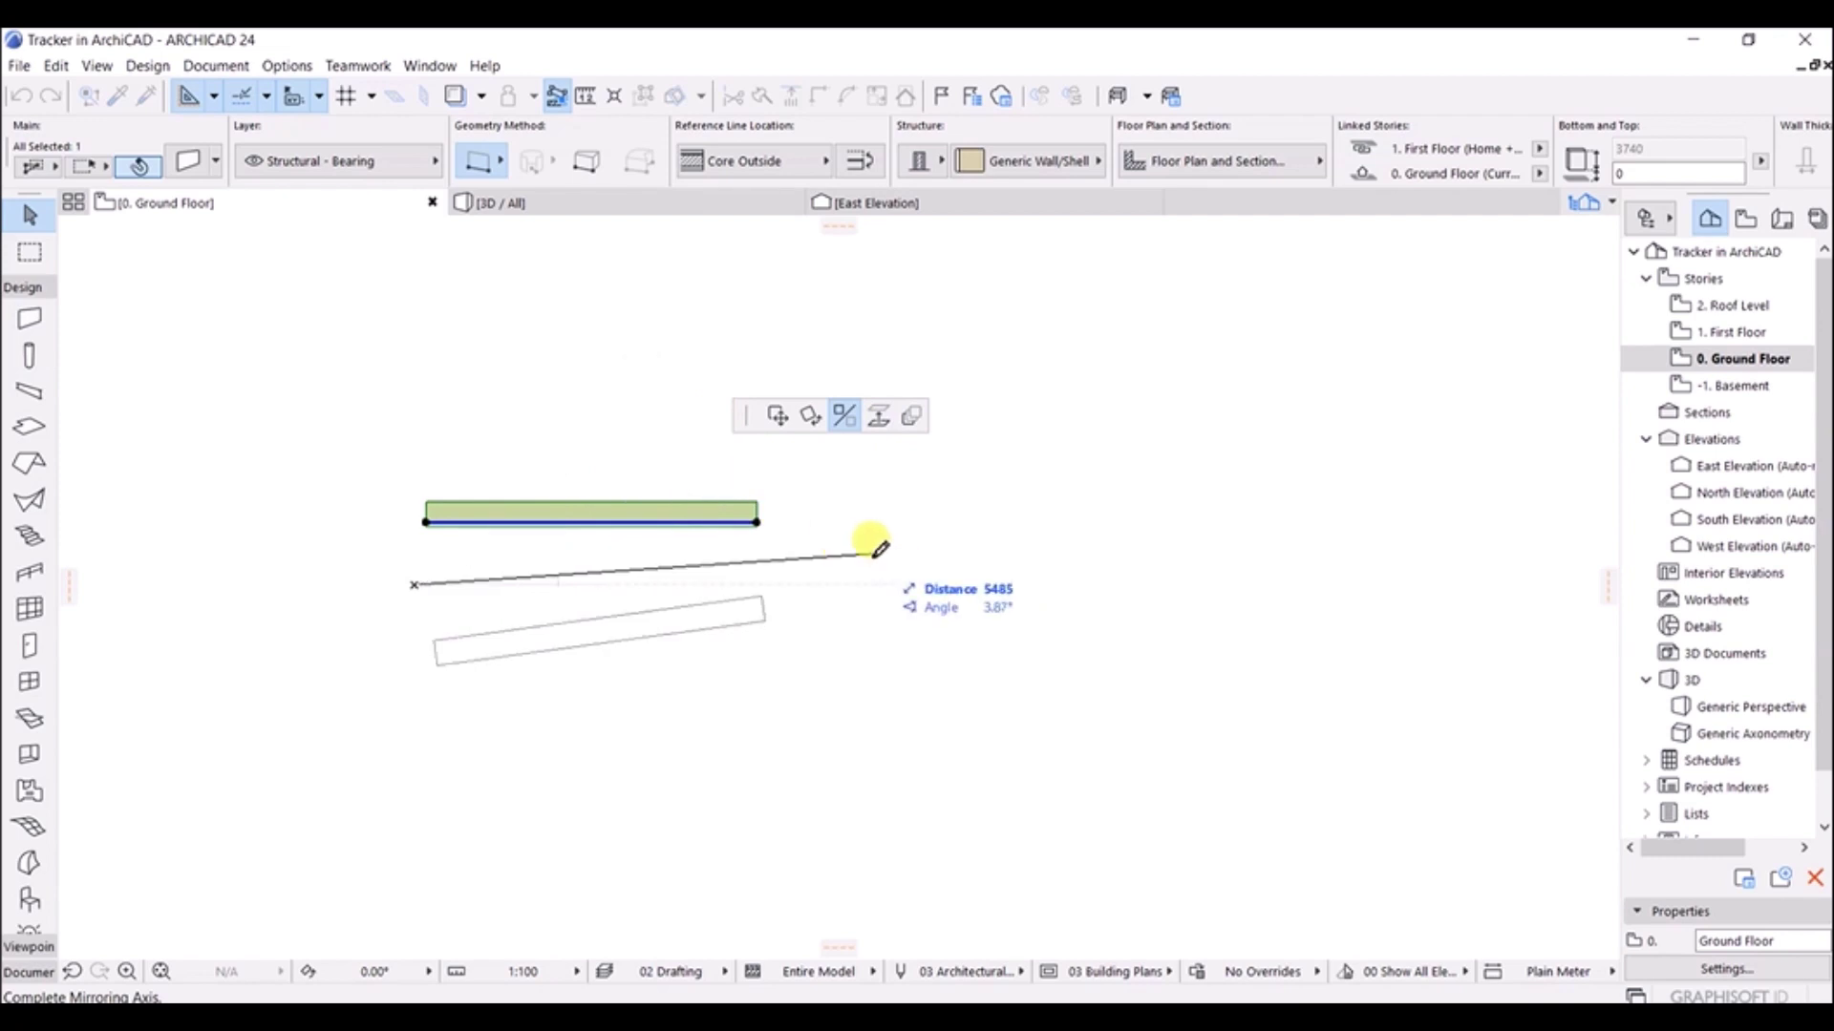
key(Escape)
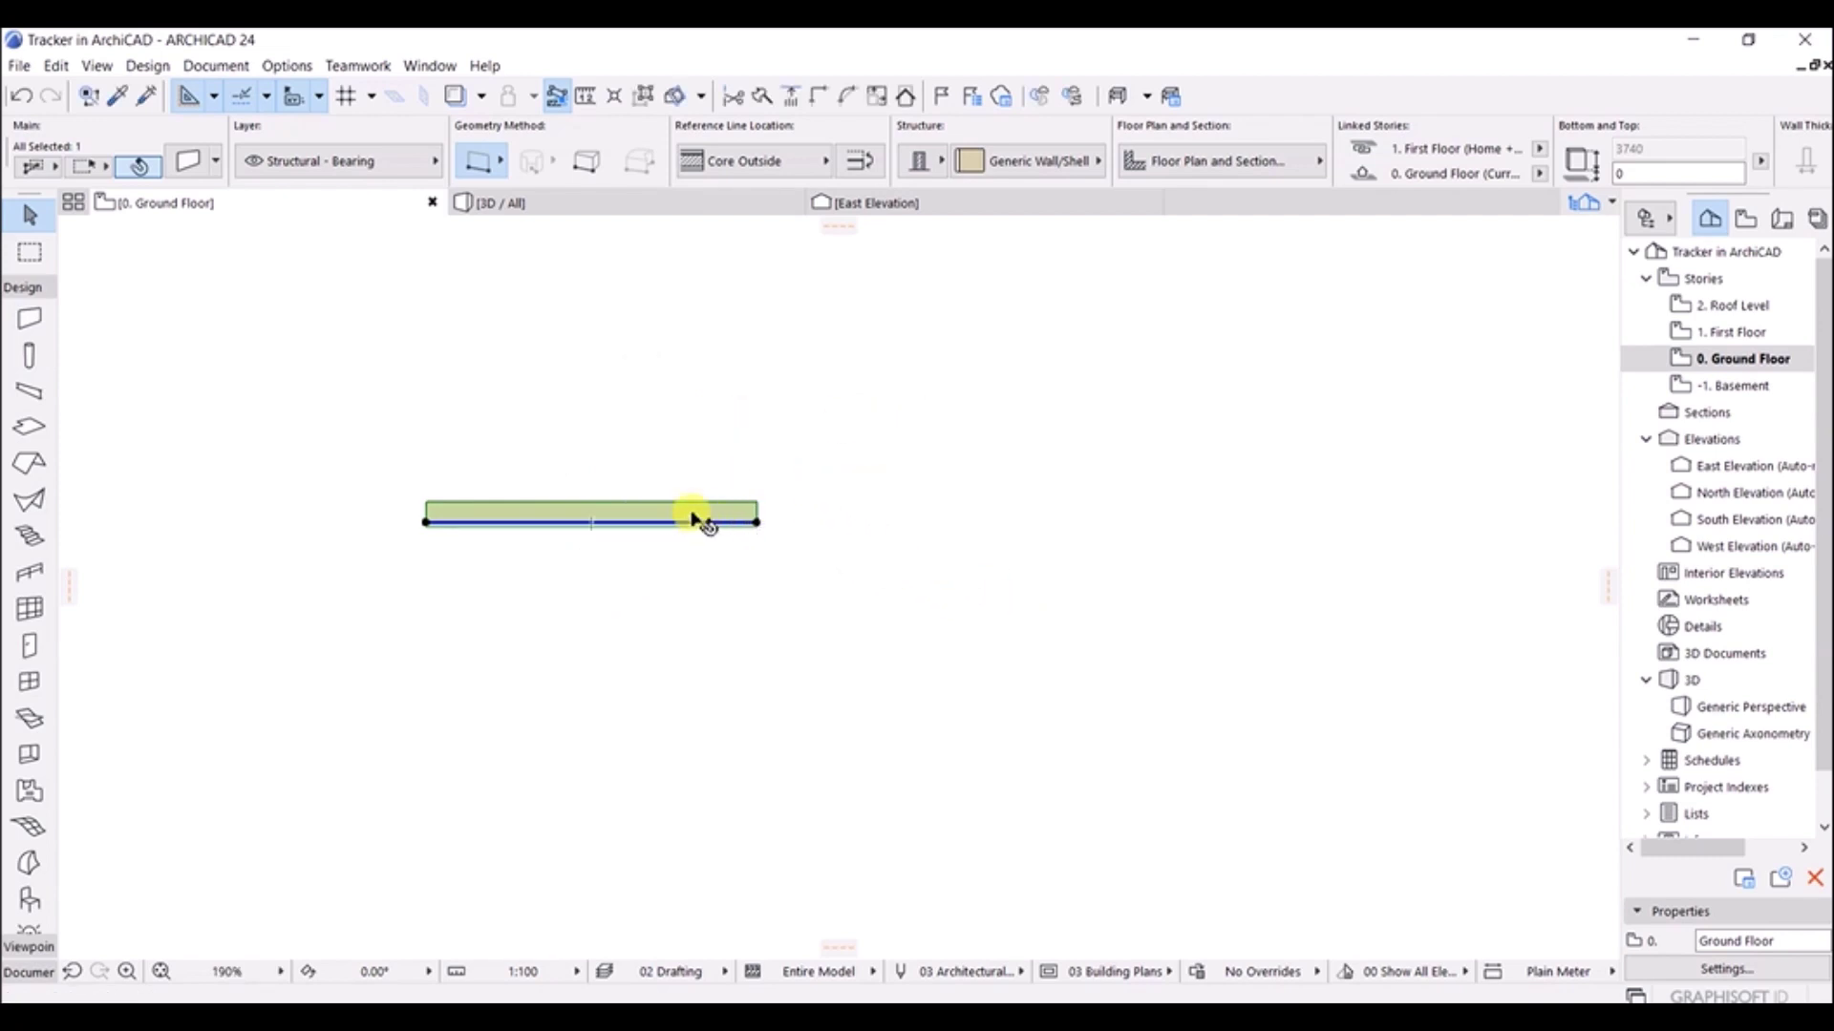
Step: Try the sloped-top and peaked-top editing options on the wall from its lower edge, and cancel them
mouse_move(694, 520)
click(592, 525)
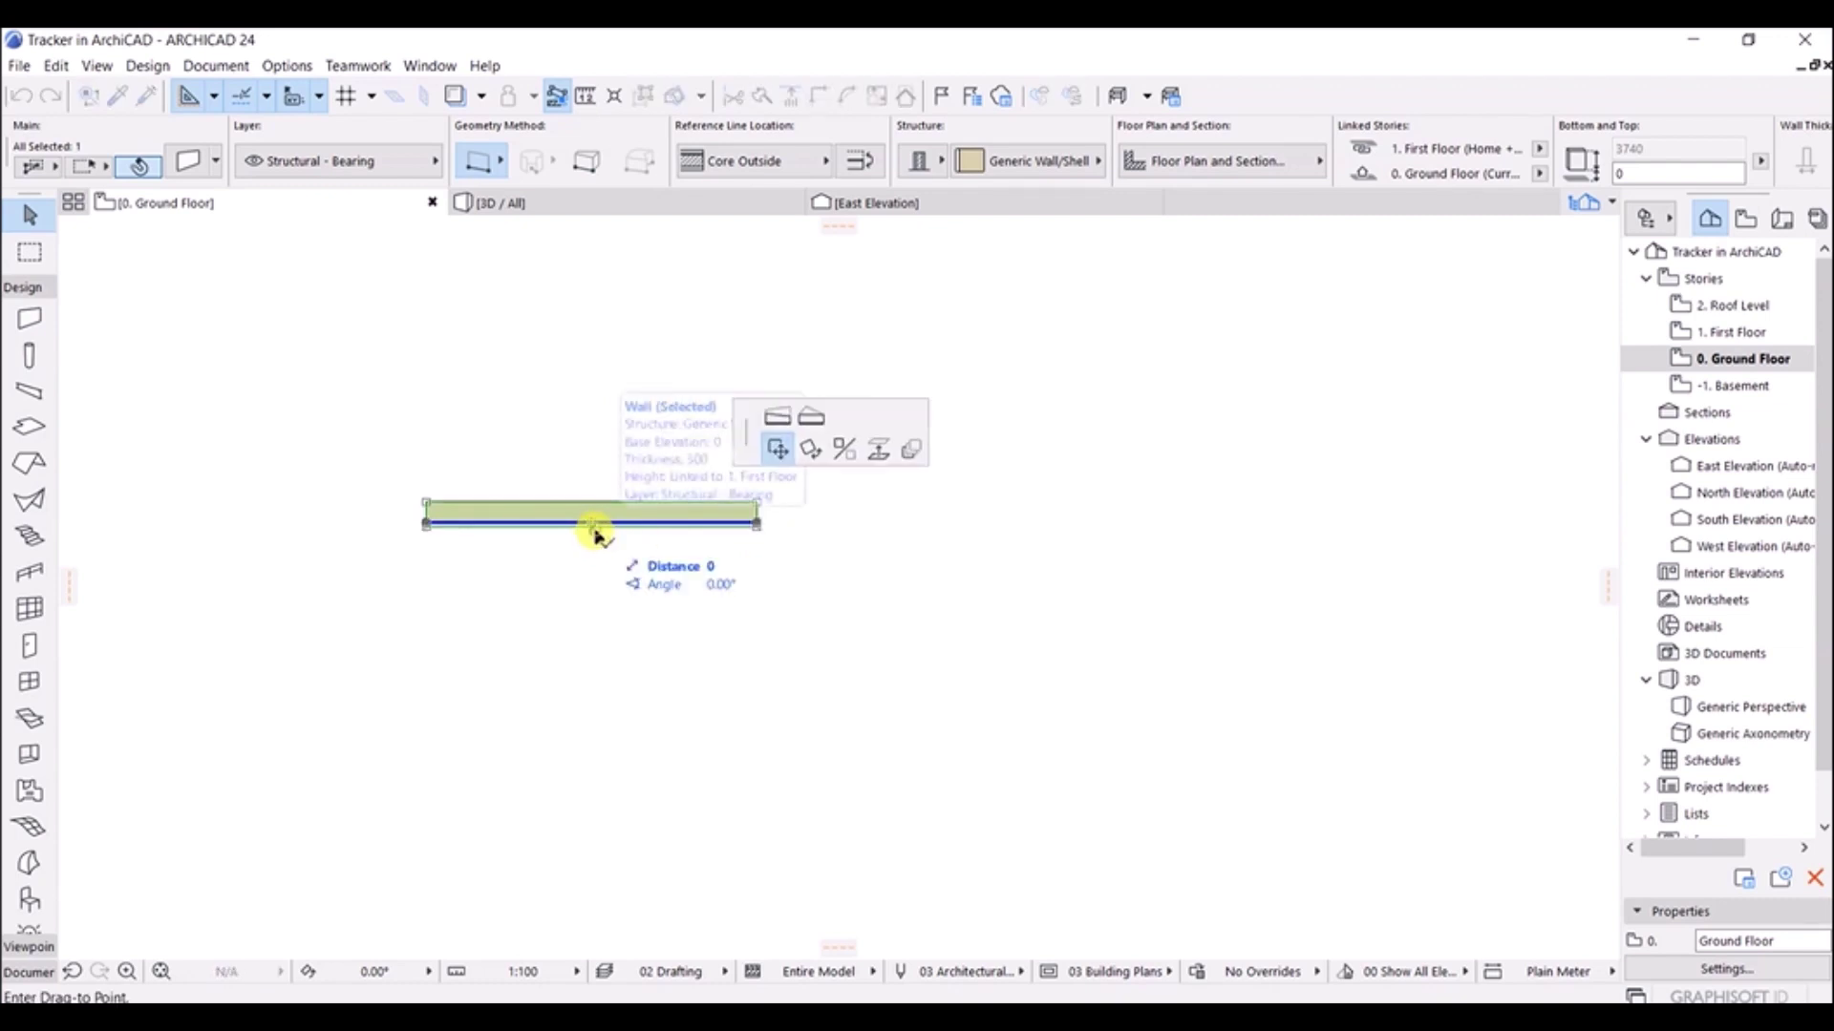
click(774, 424)
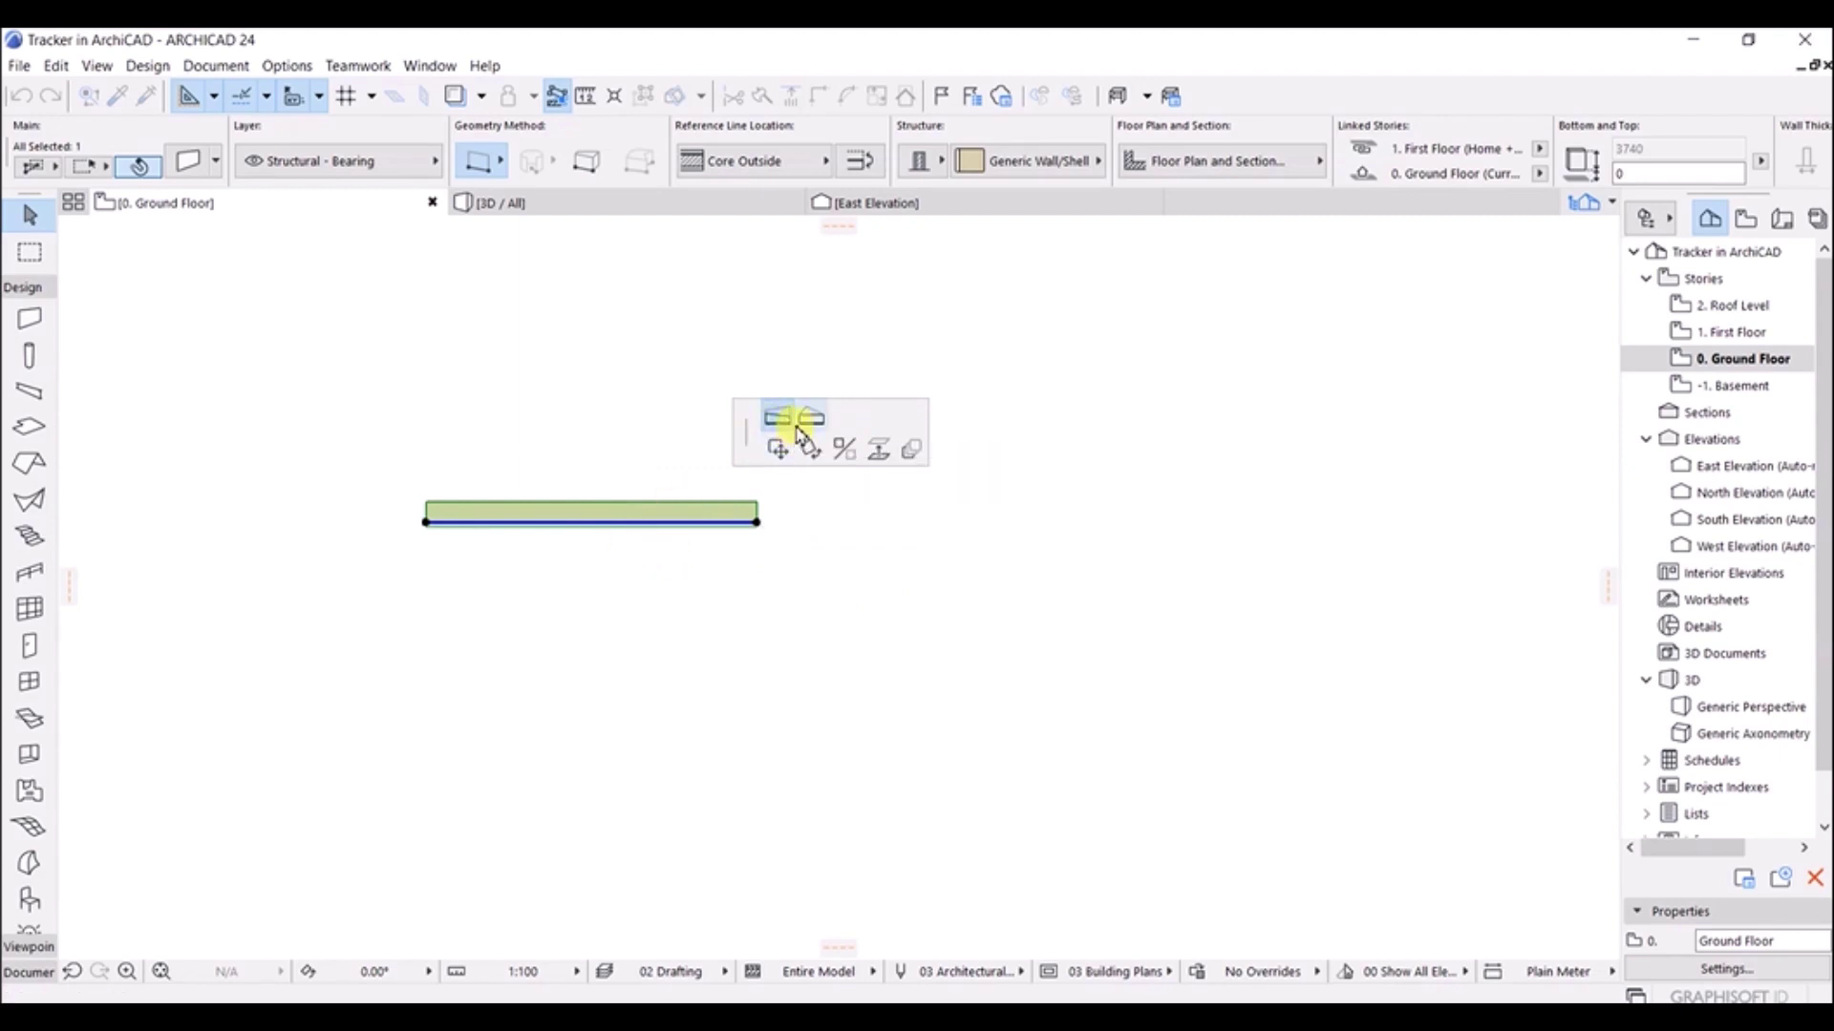
click(687, 526)
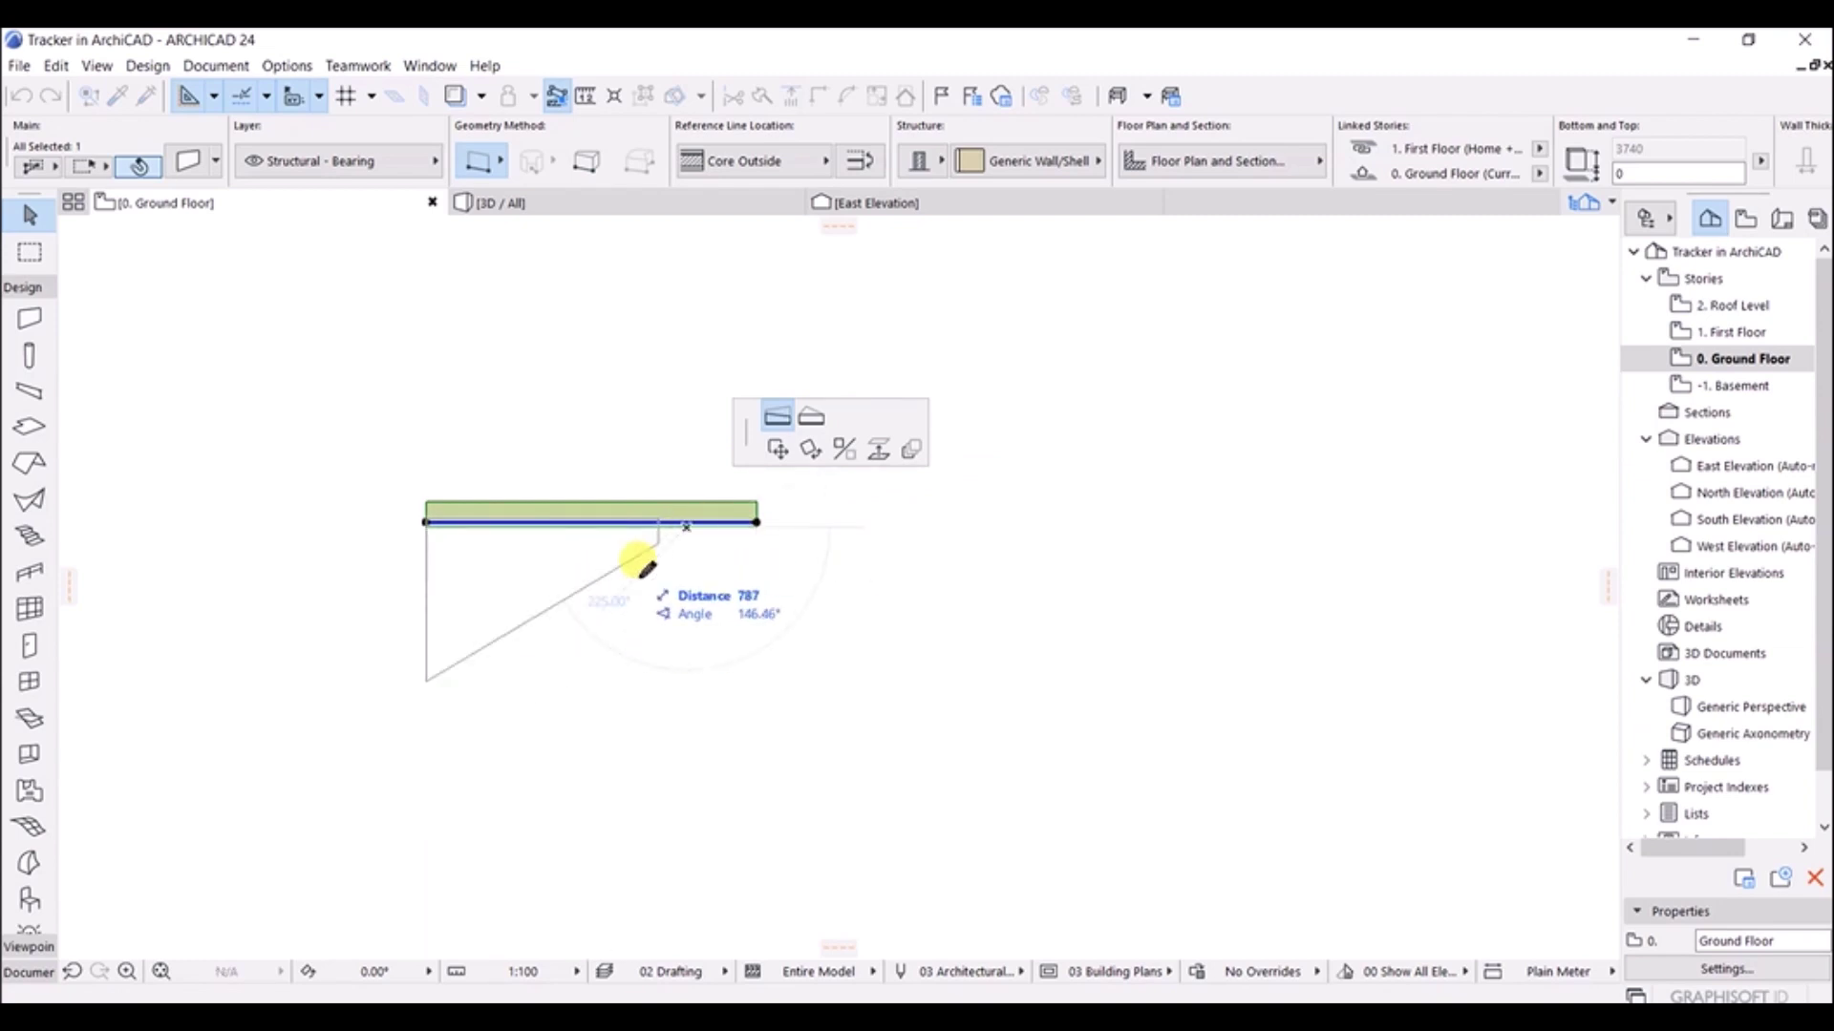
click(810, 420)
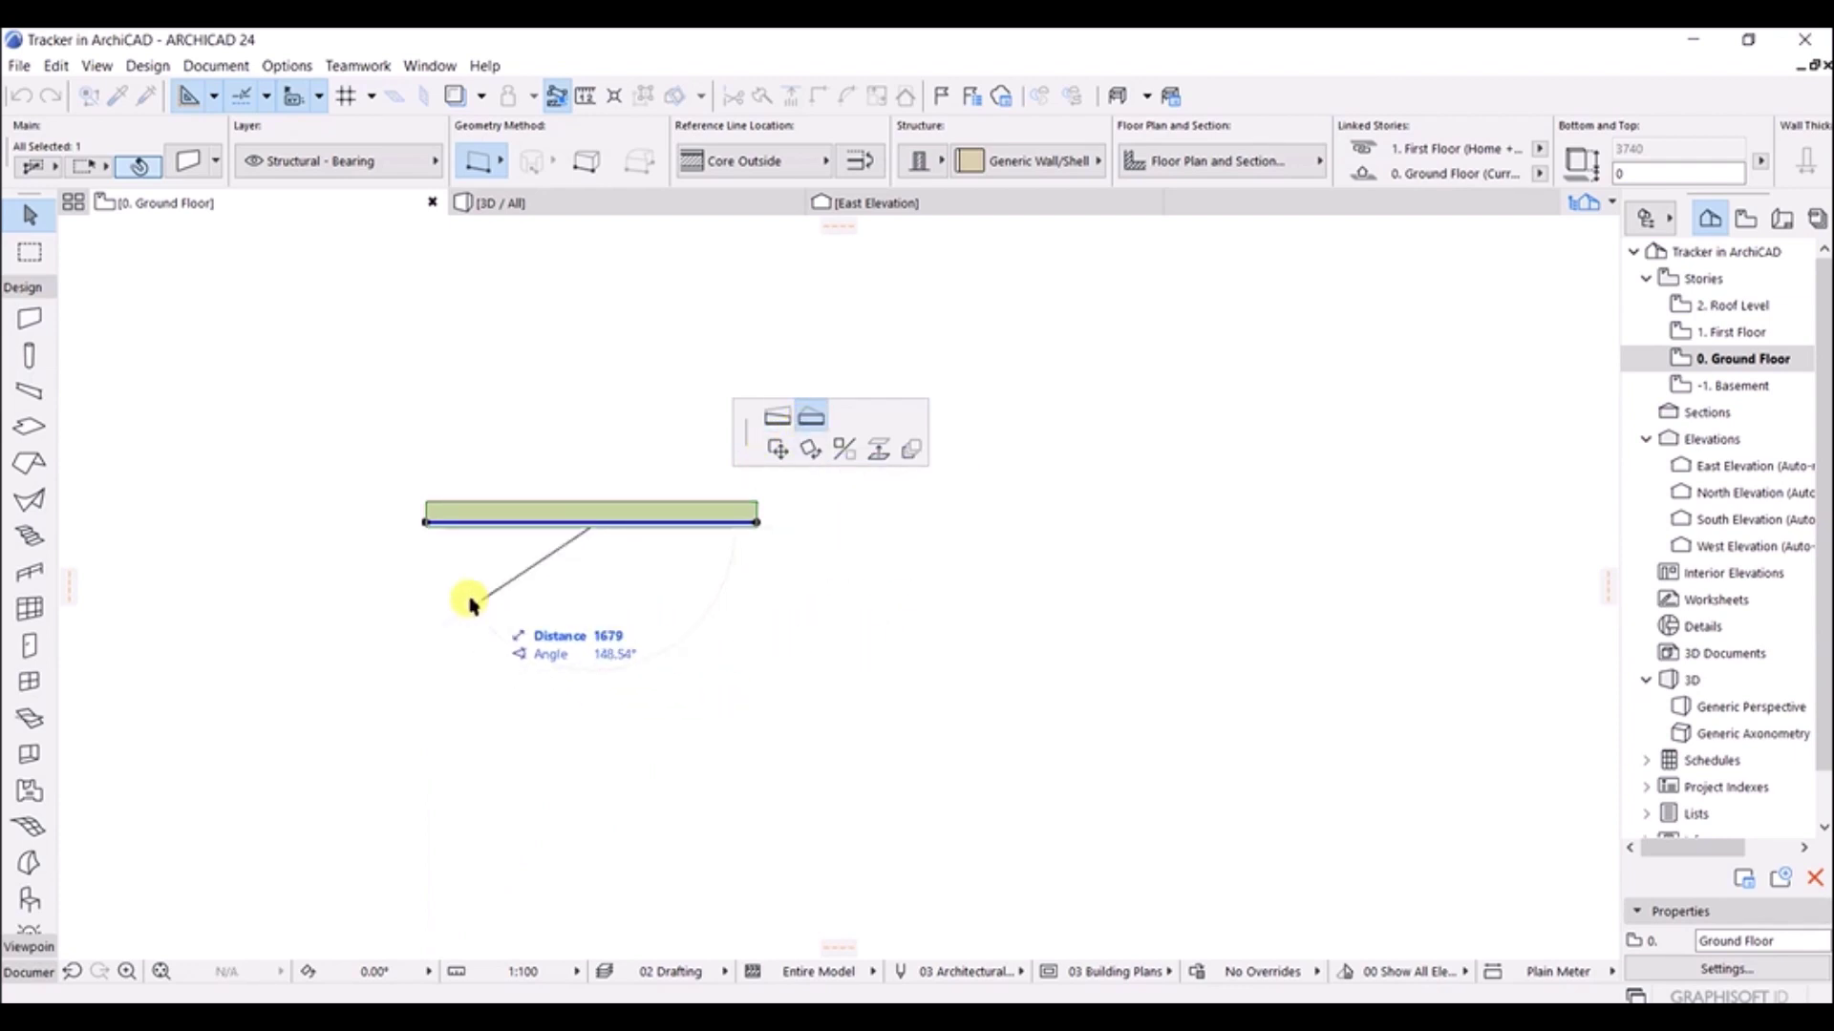
key(Escape)
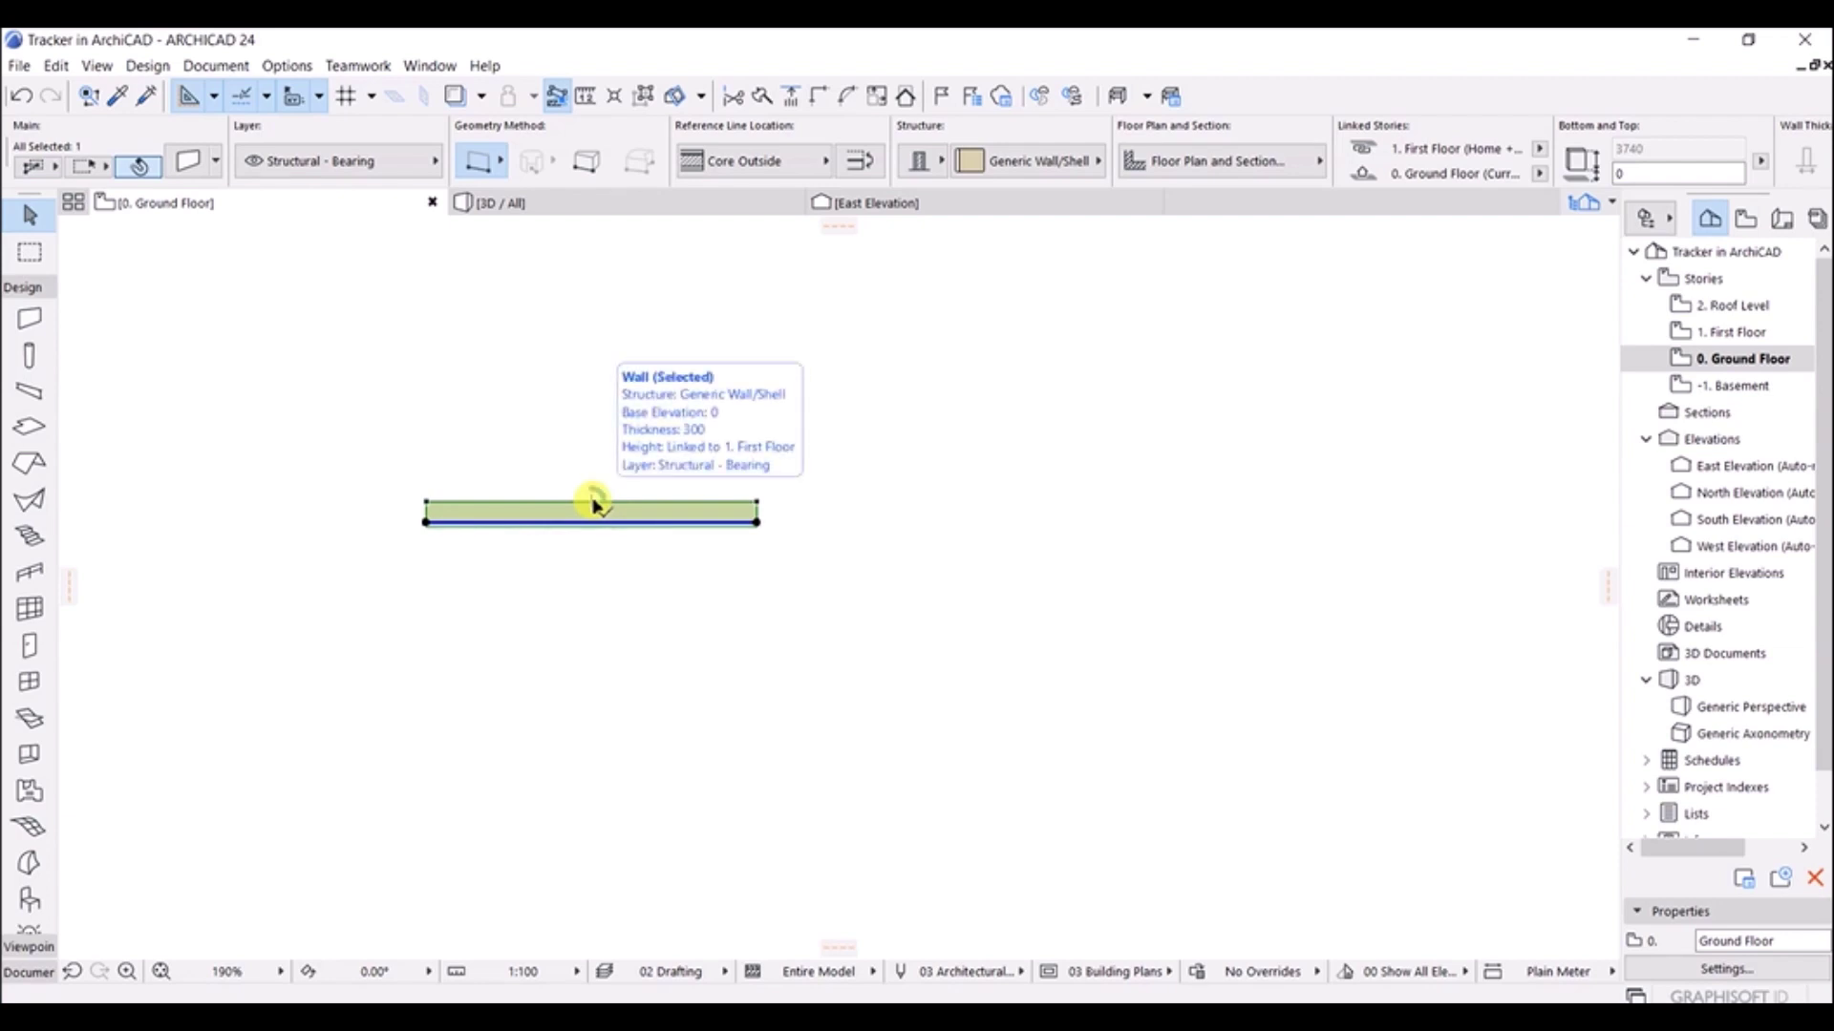
Step: Try to stretch the horizontal wall from the right end of its reference line, and cancel the stretch
click(757, 523)
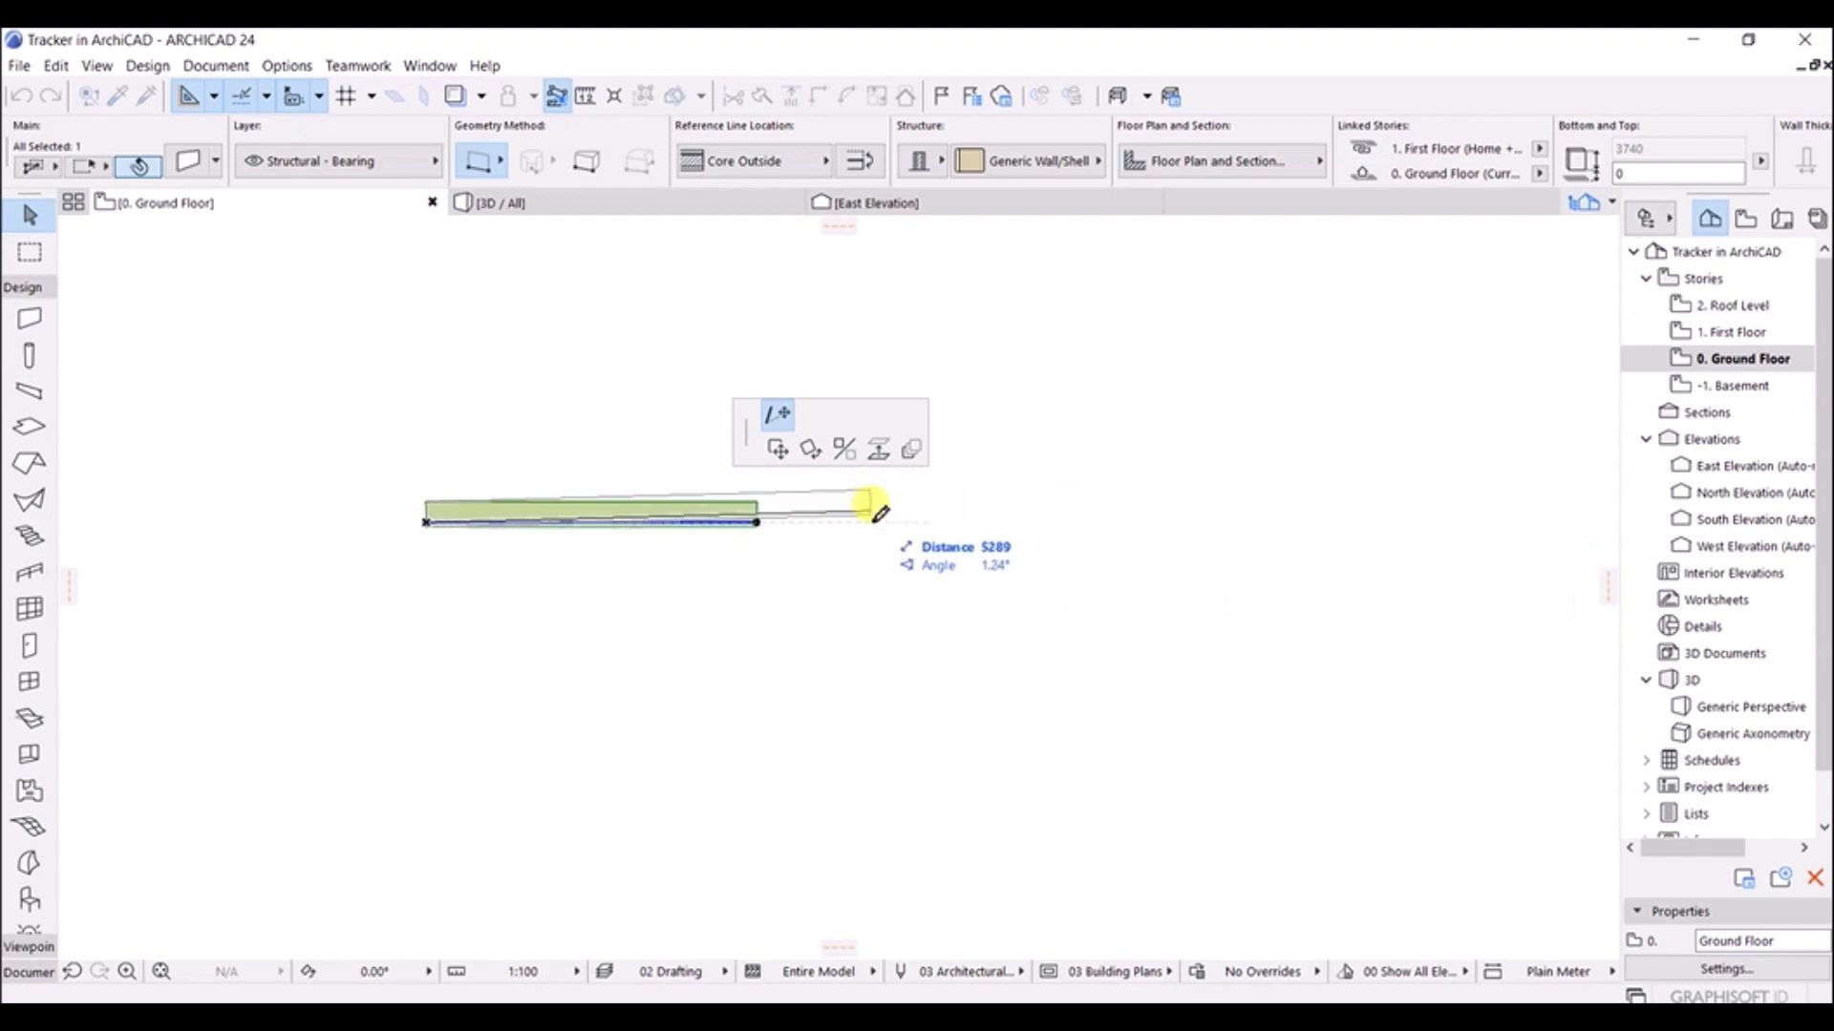
key(Escape)
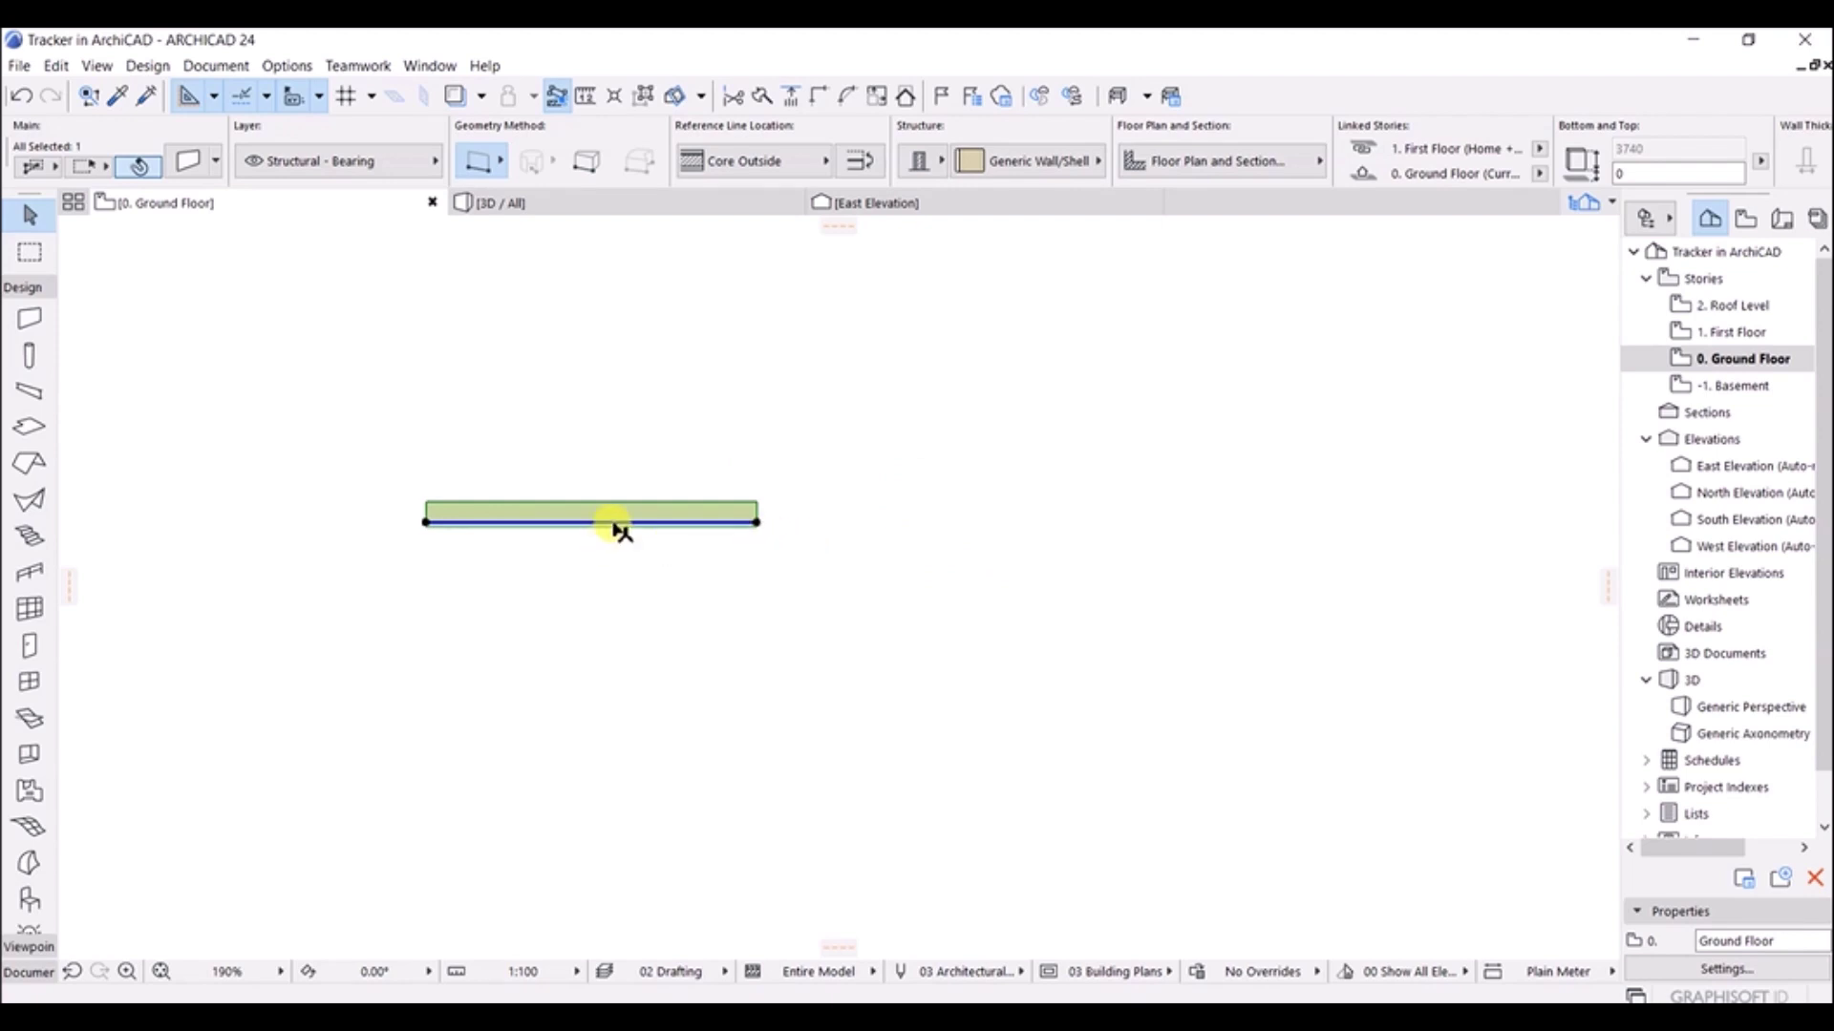
scroll(421, 530, up, 5)
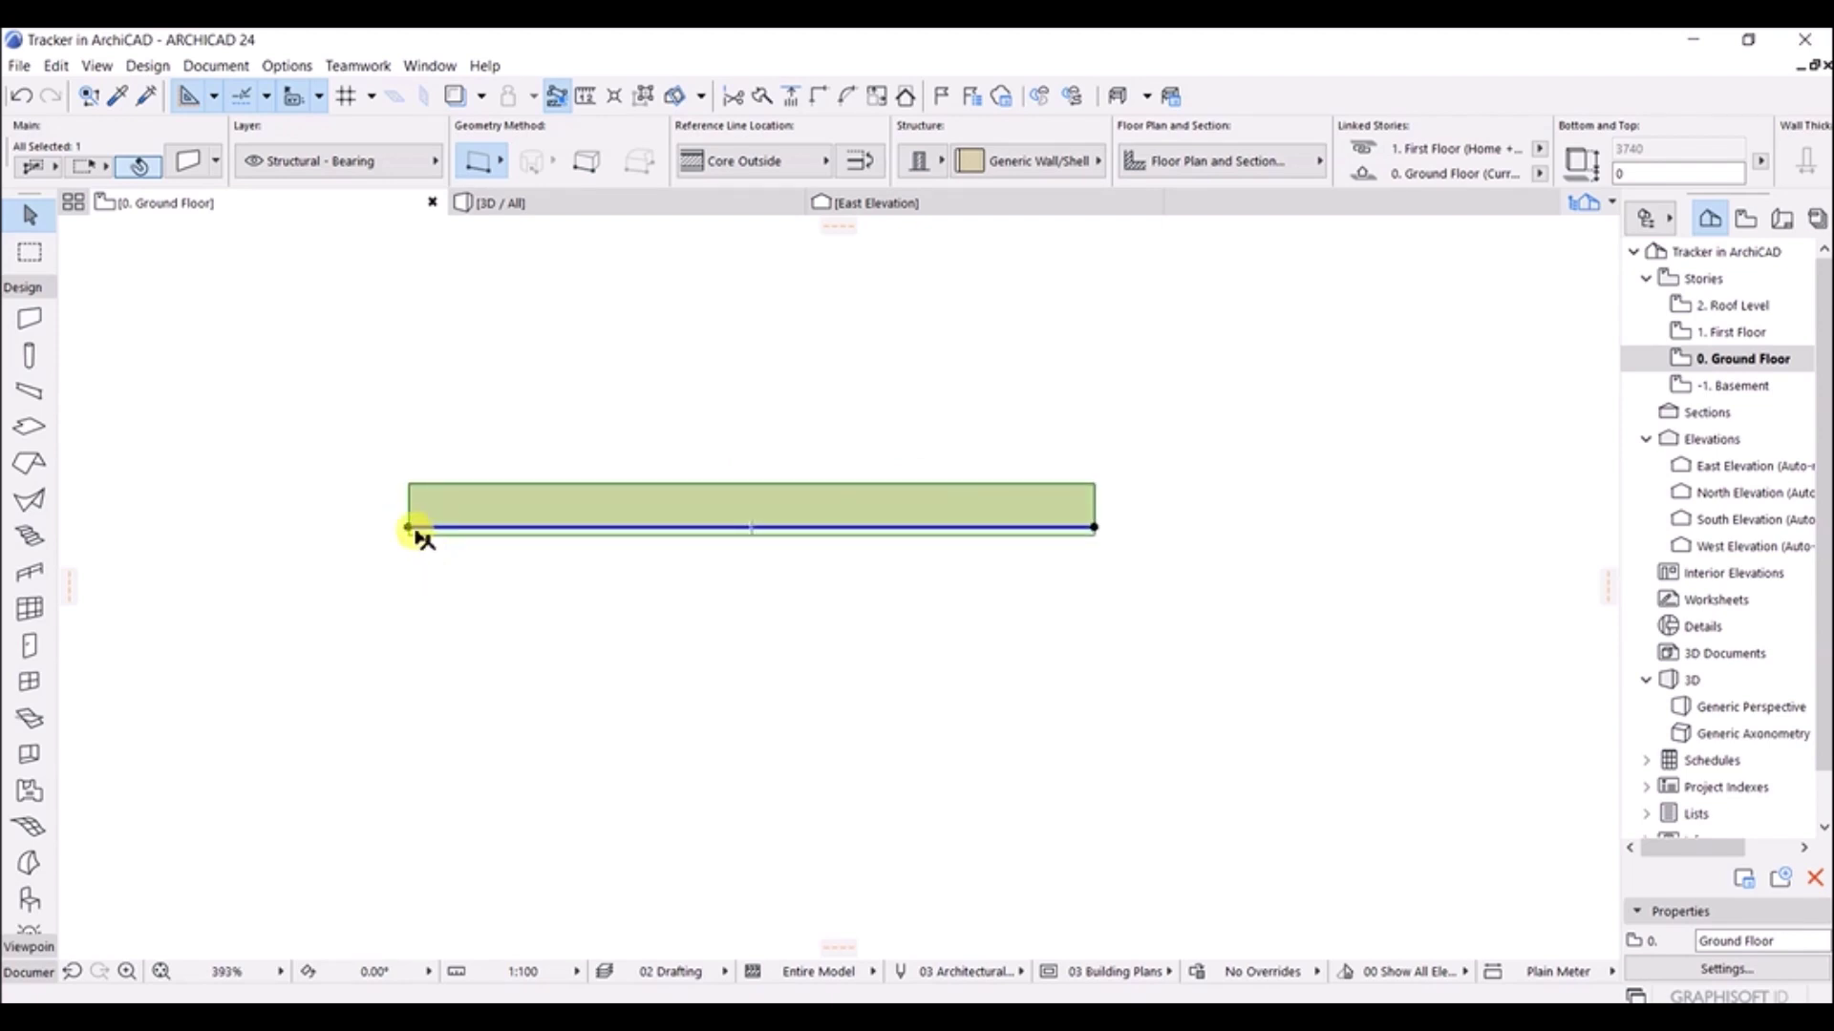
scroll(793, 530, down, 3)
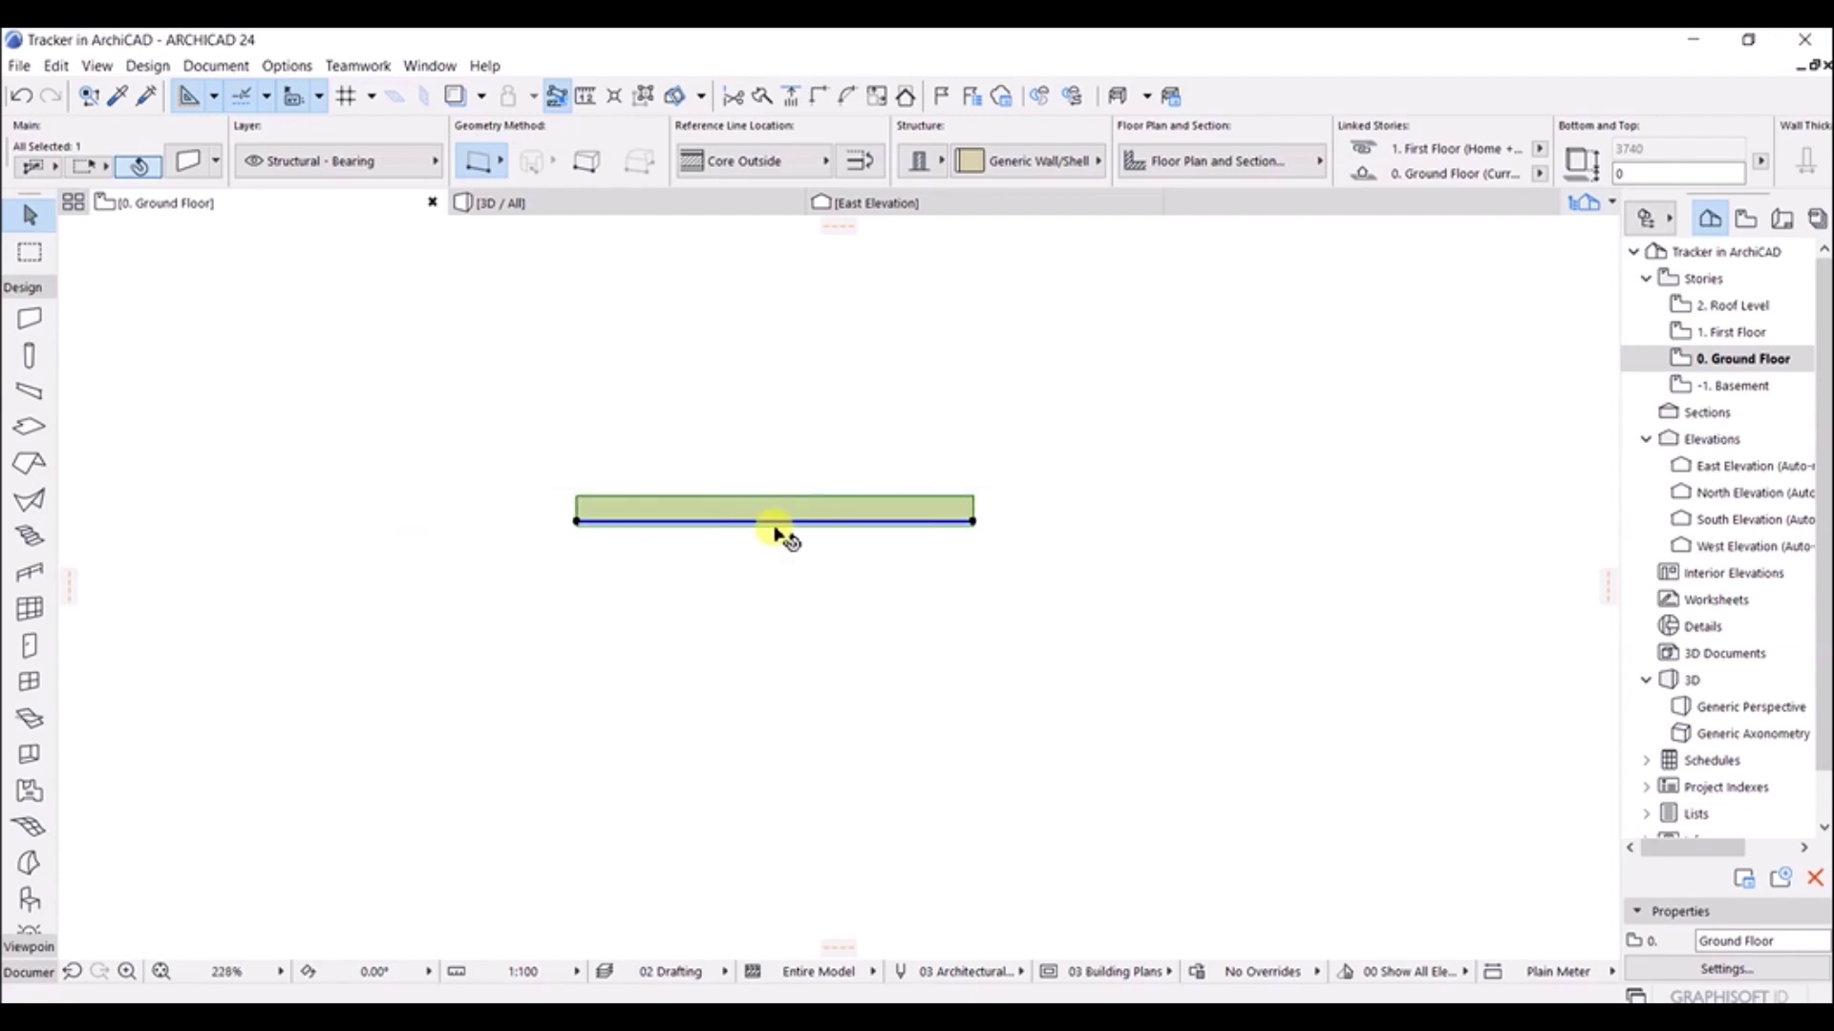
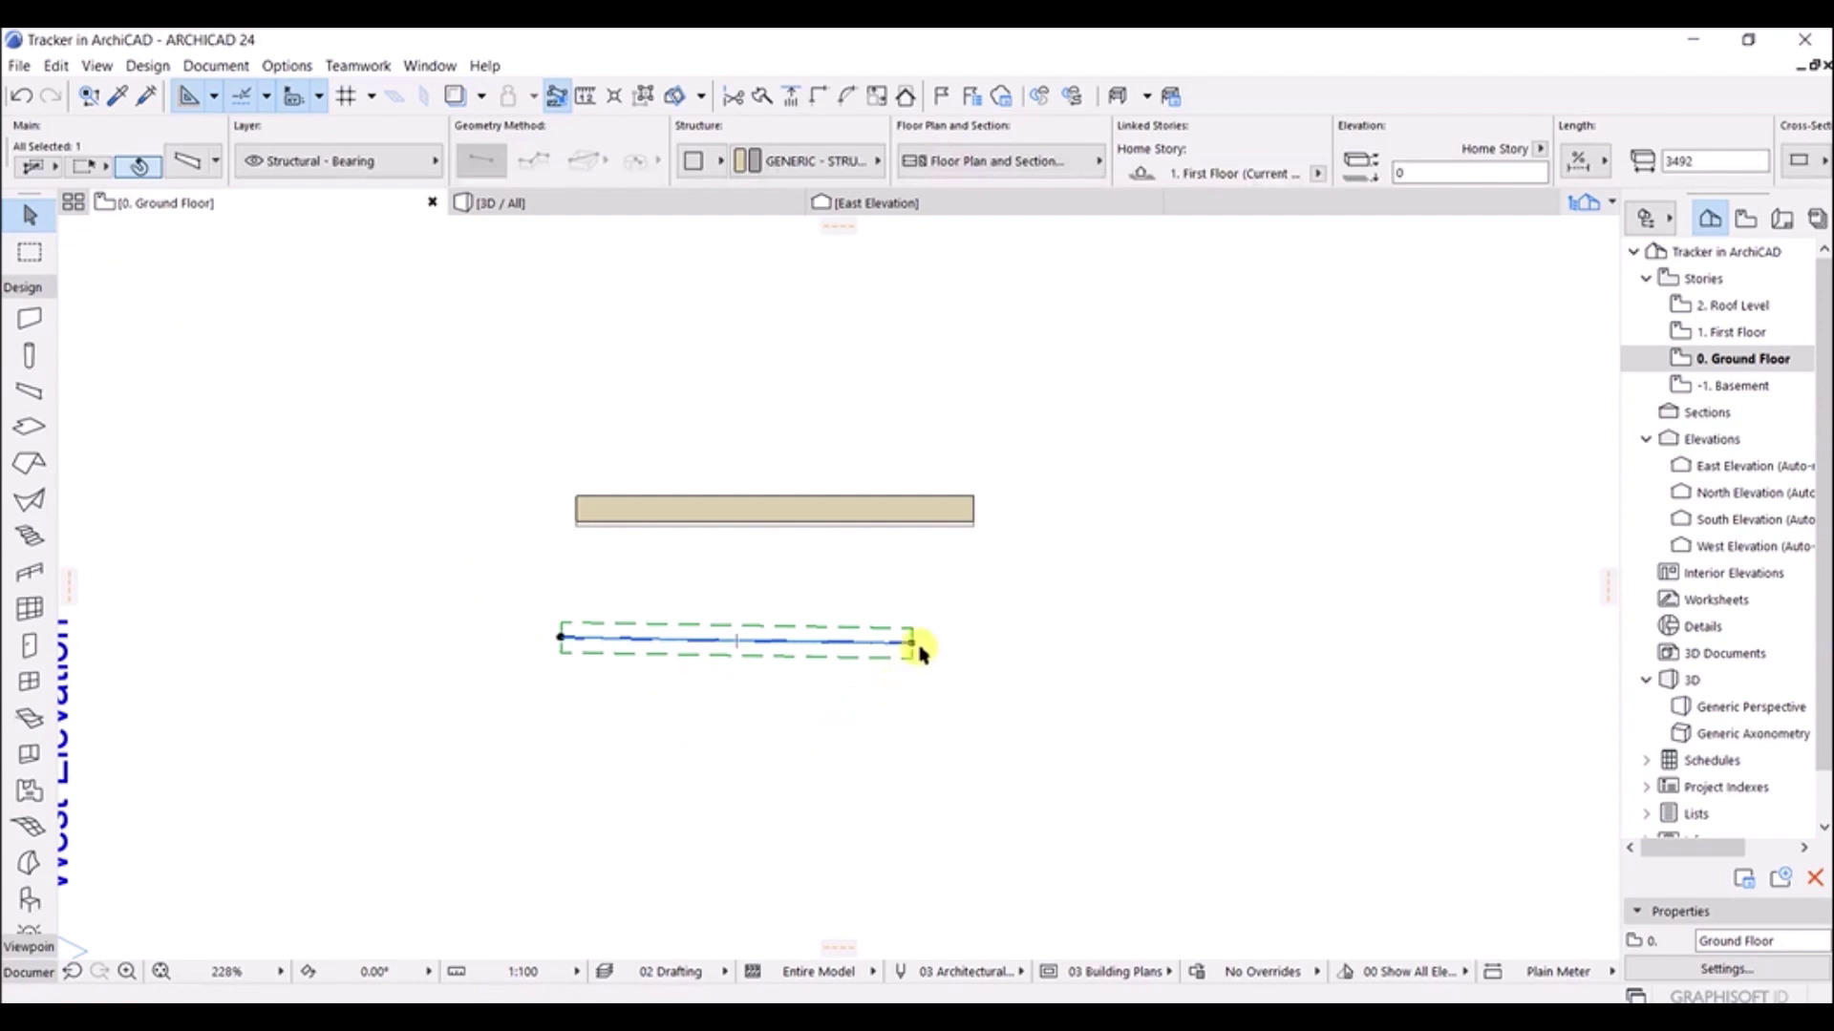
Step: Try to stretch the beam below the wall from its right end, and cancel the stretch
click(910, 641)
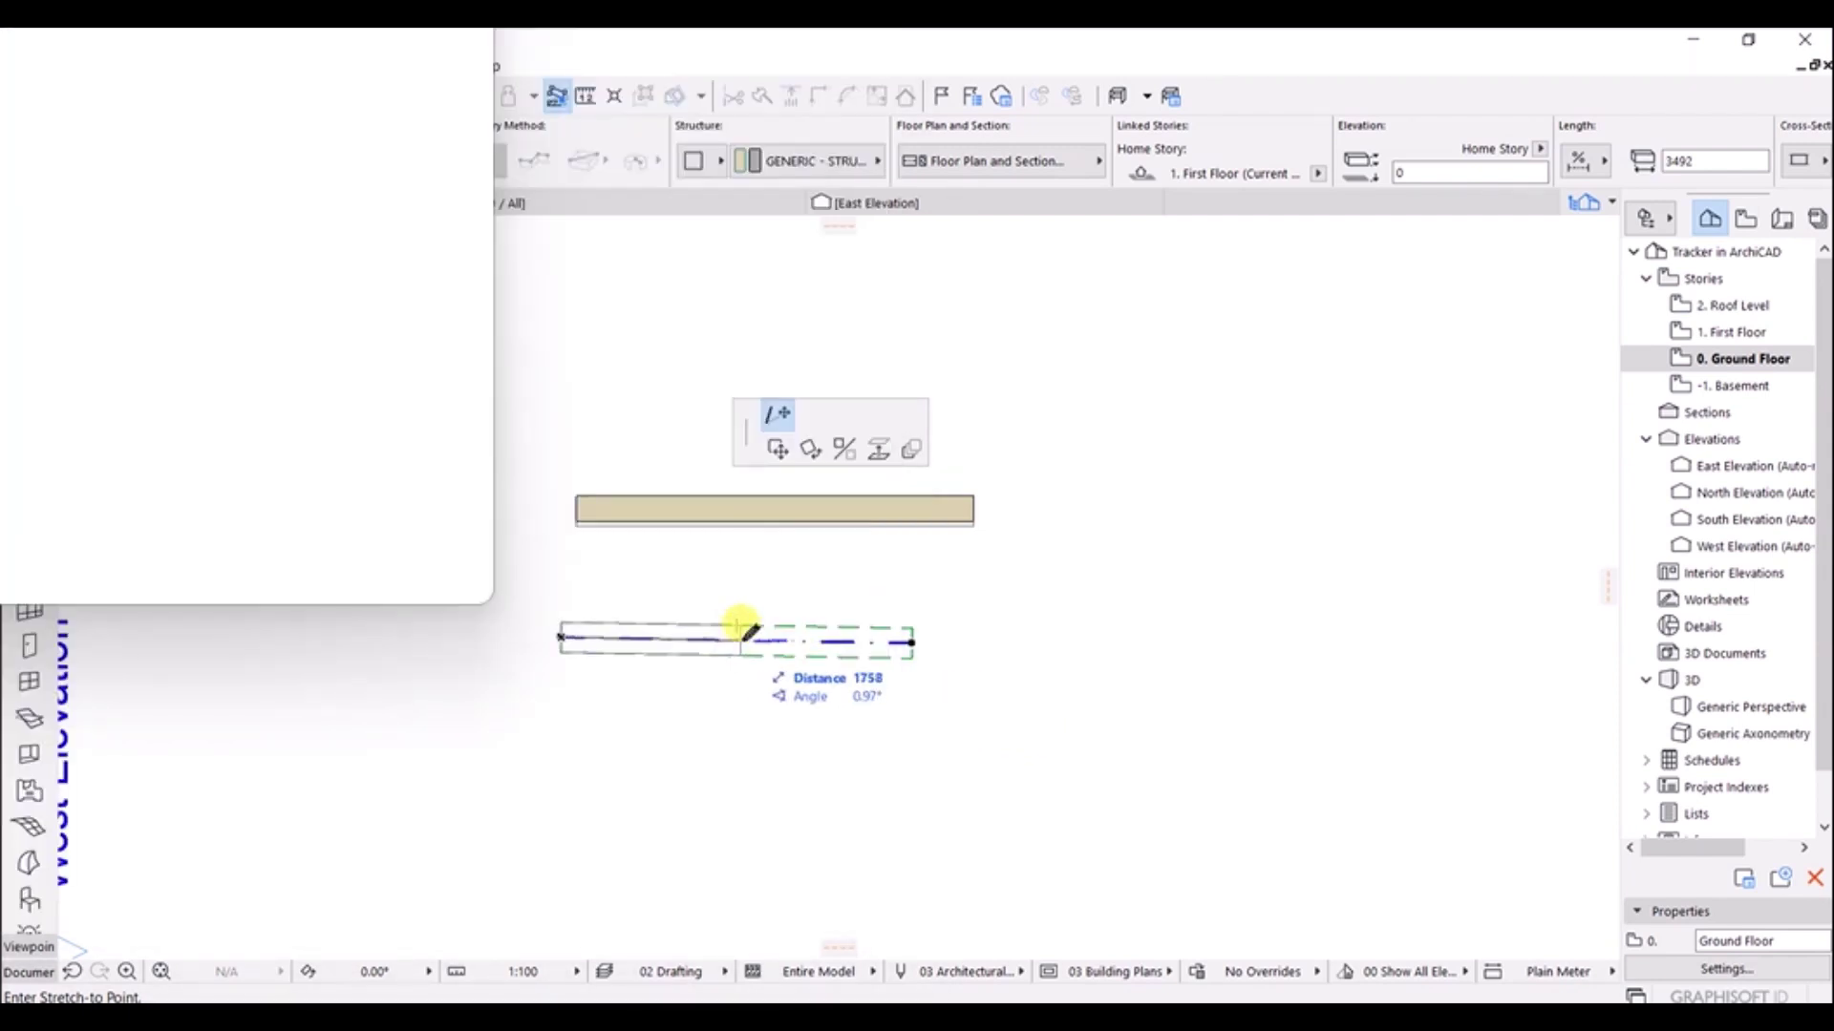
key(Escape)
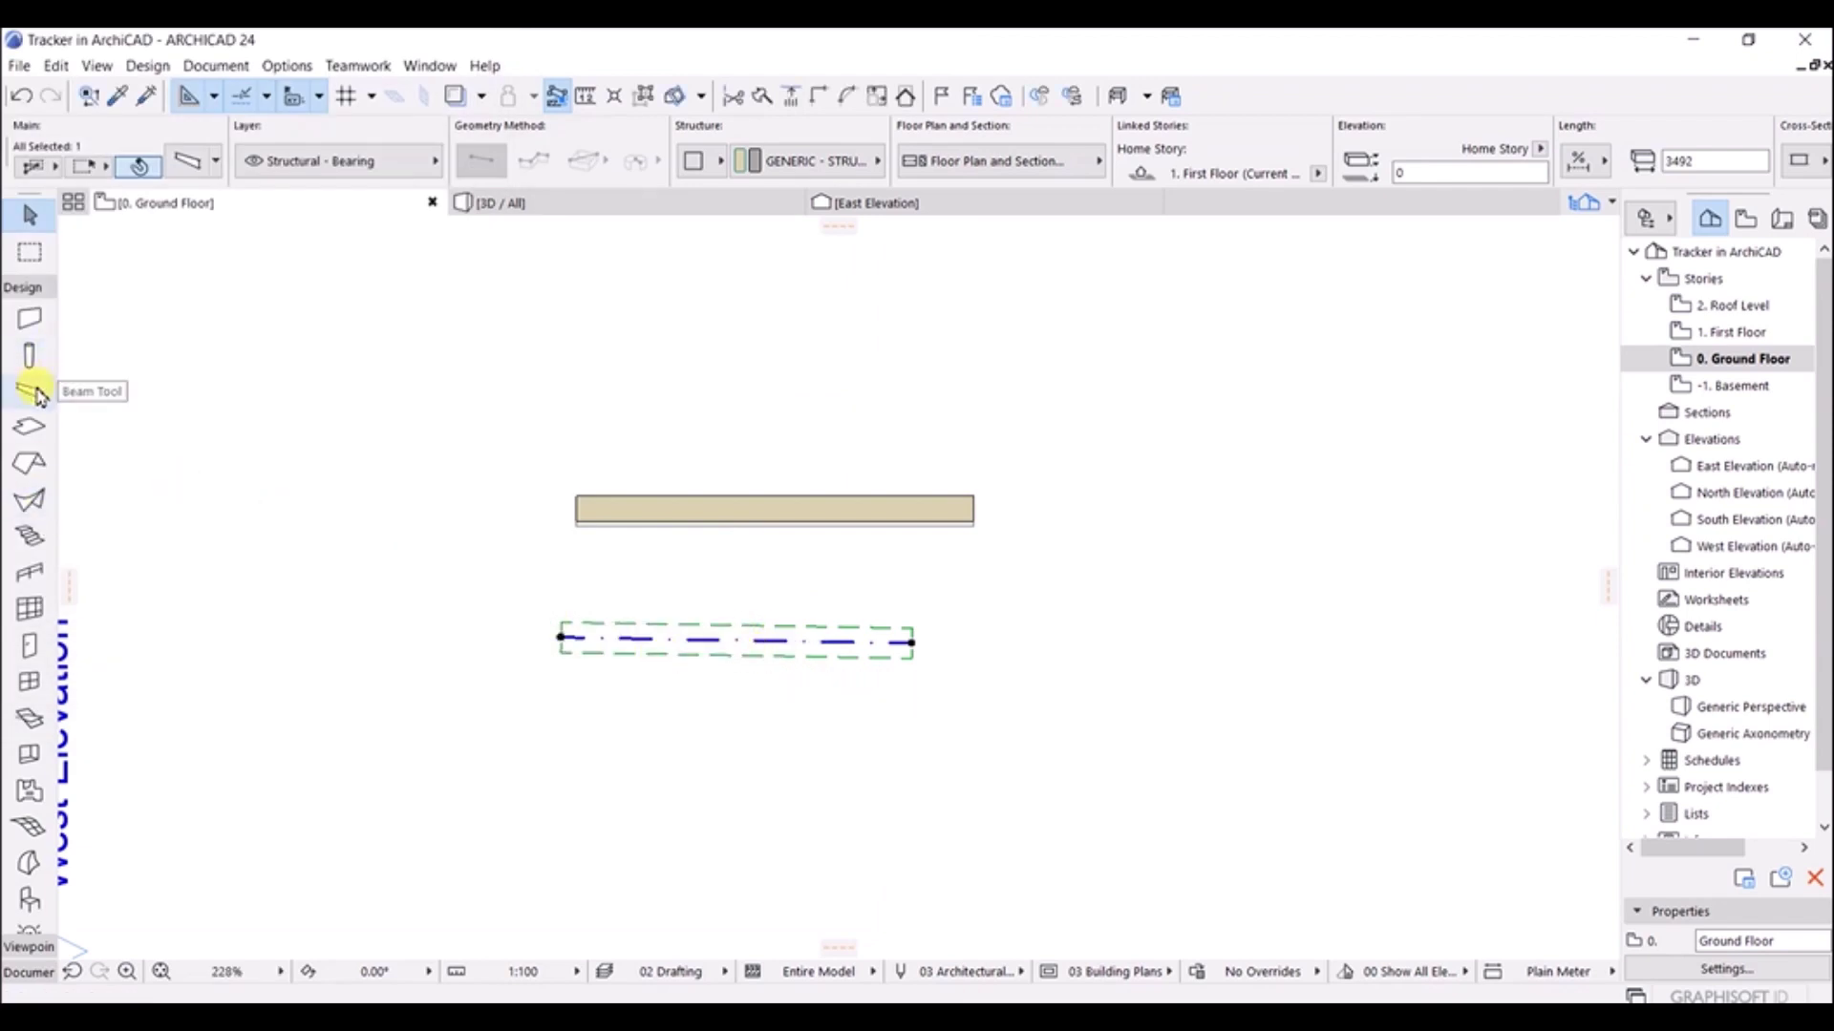
Step: Draw a long horizontal rectangular slab above the wall and leave the Slab tool
click(34, 438)
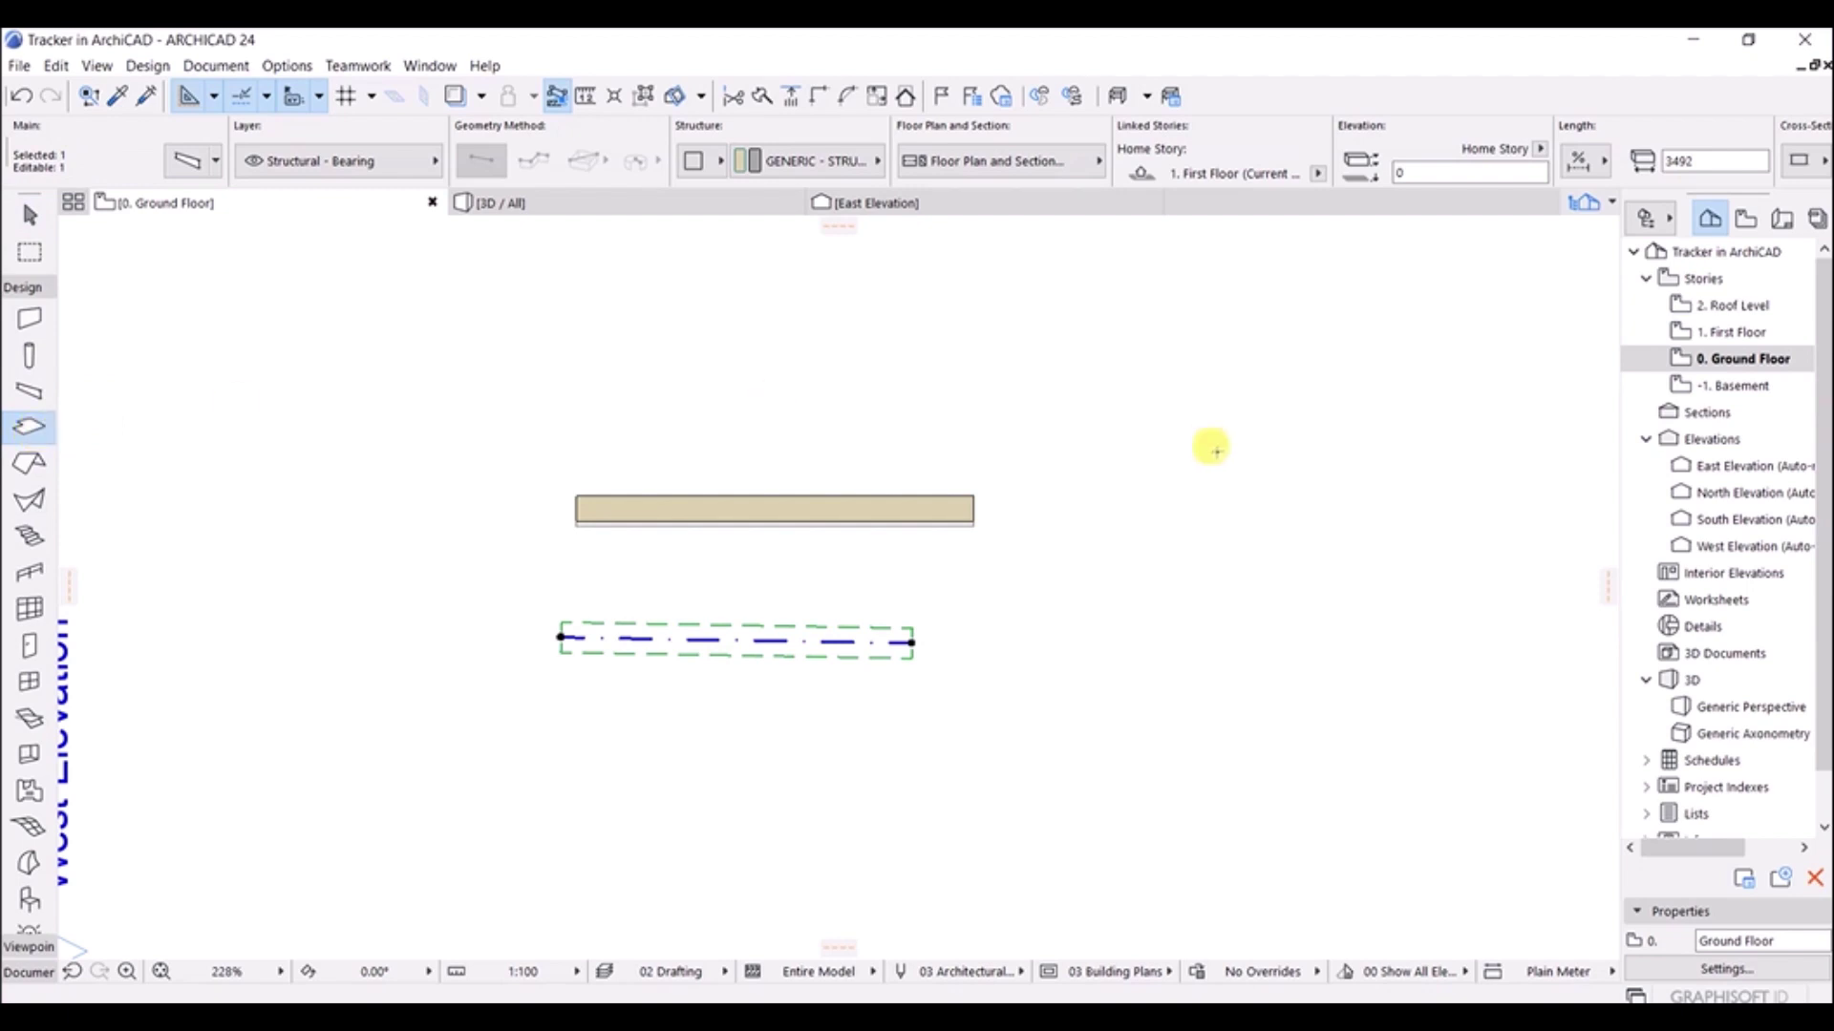
click(637, 354)
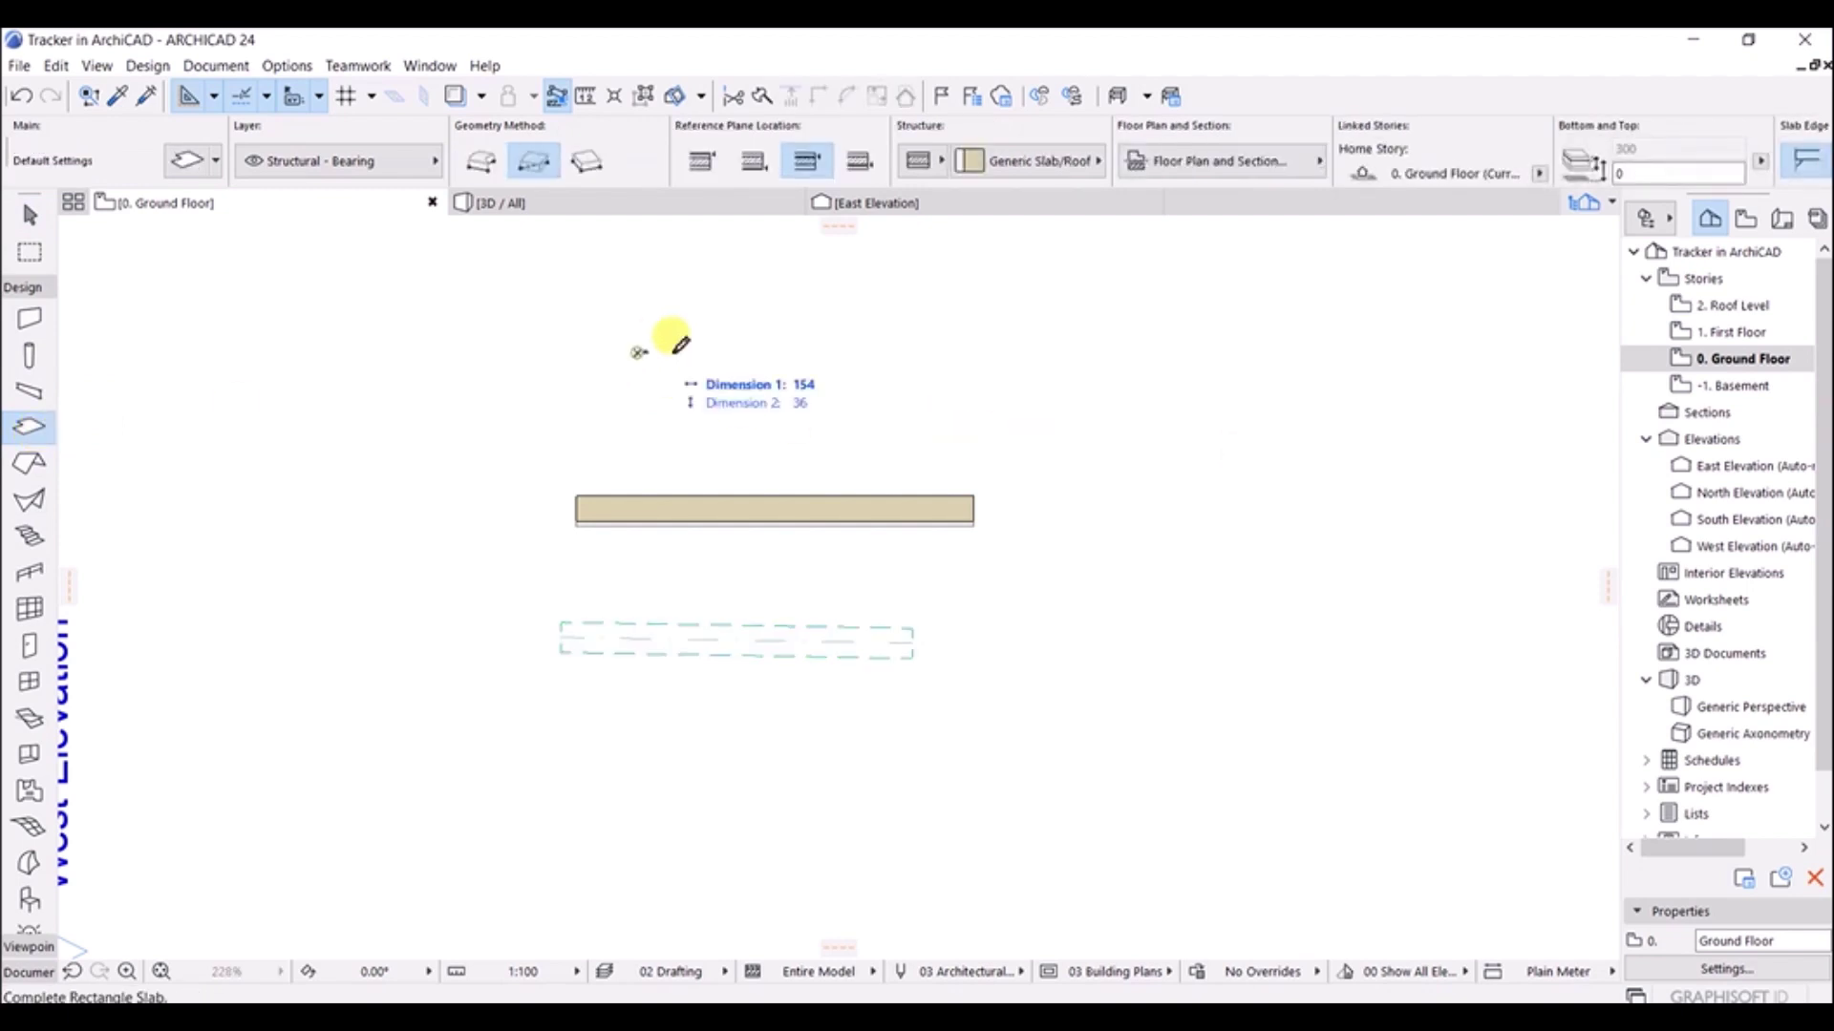
click(1125, 420)
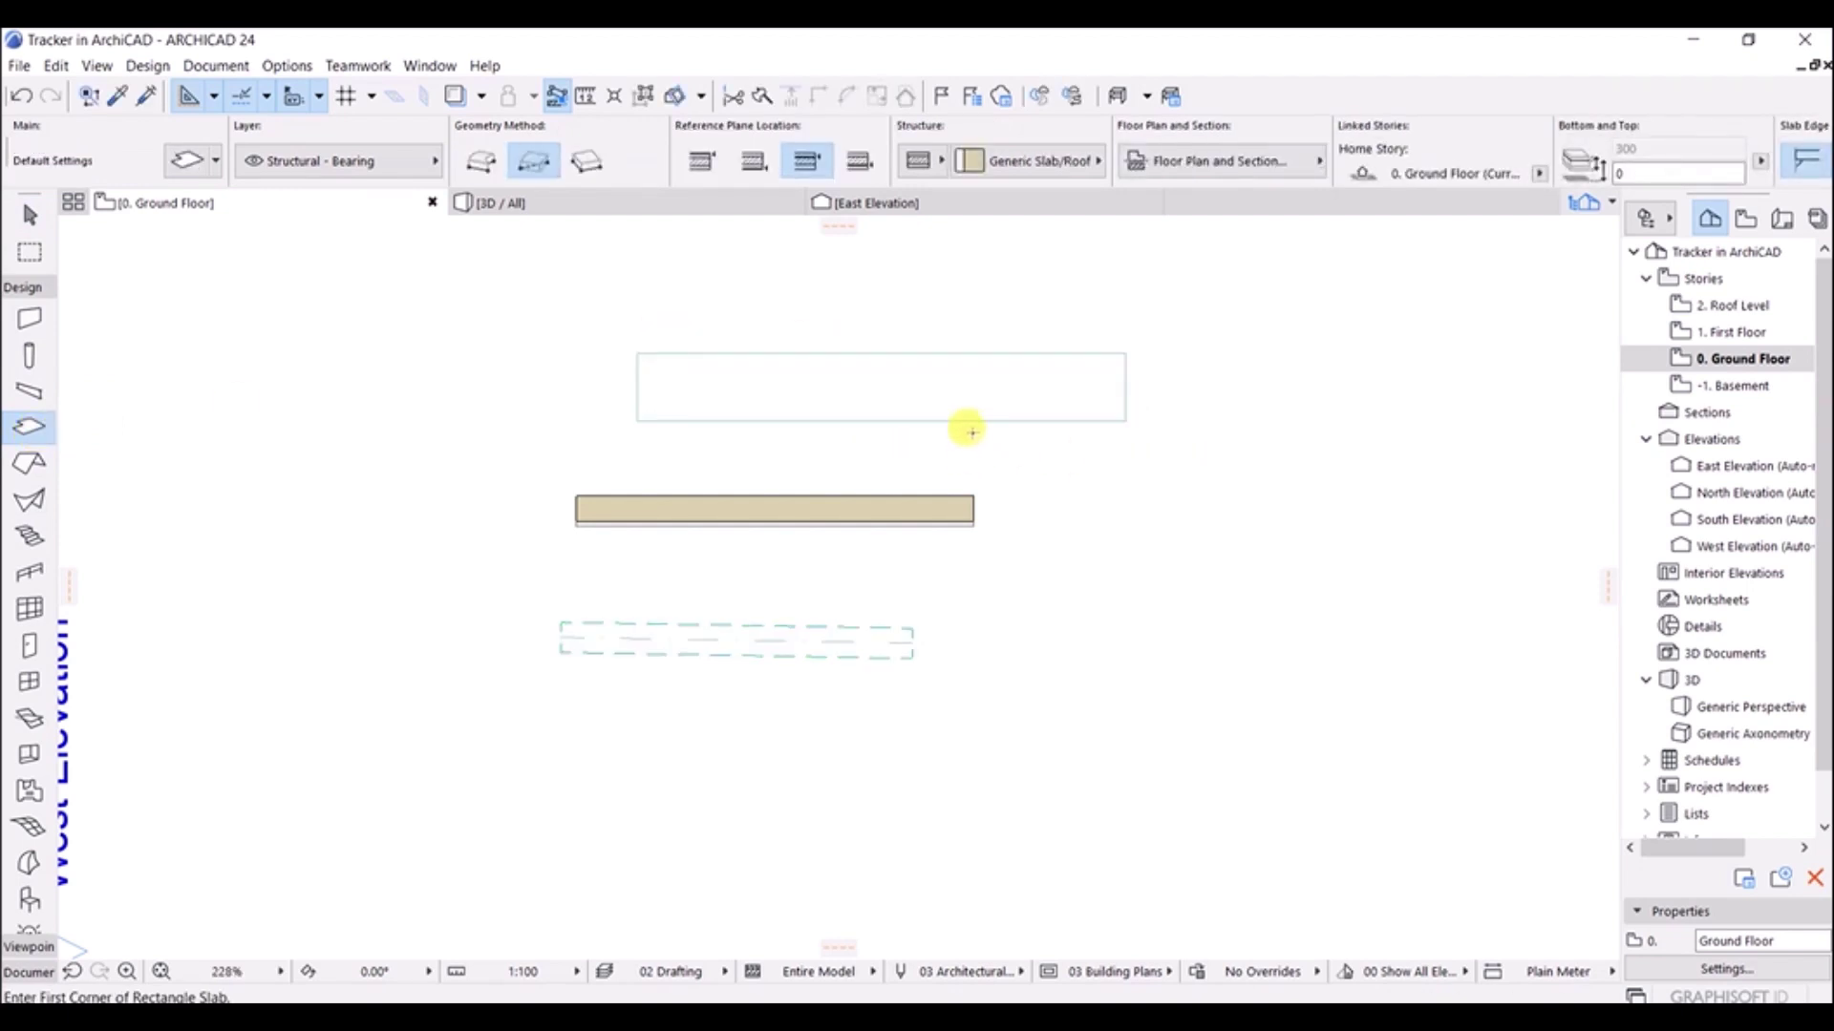
key(Escape)
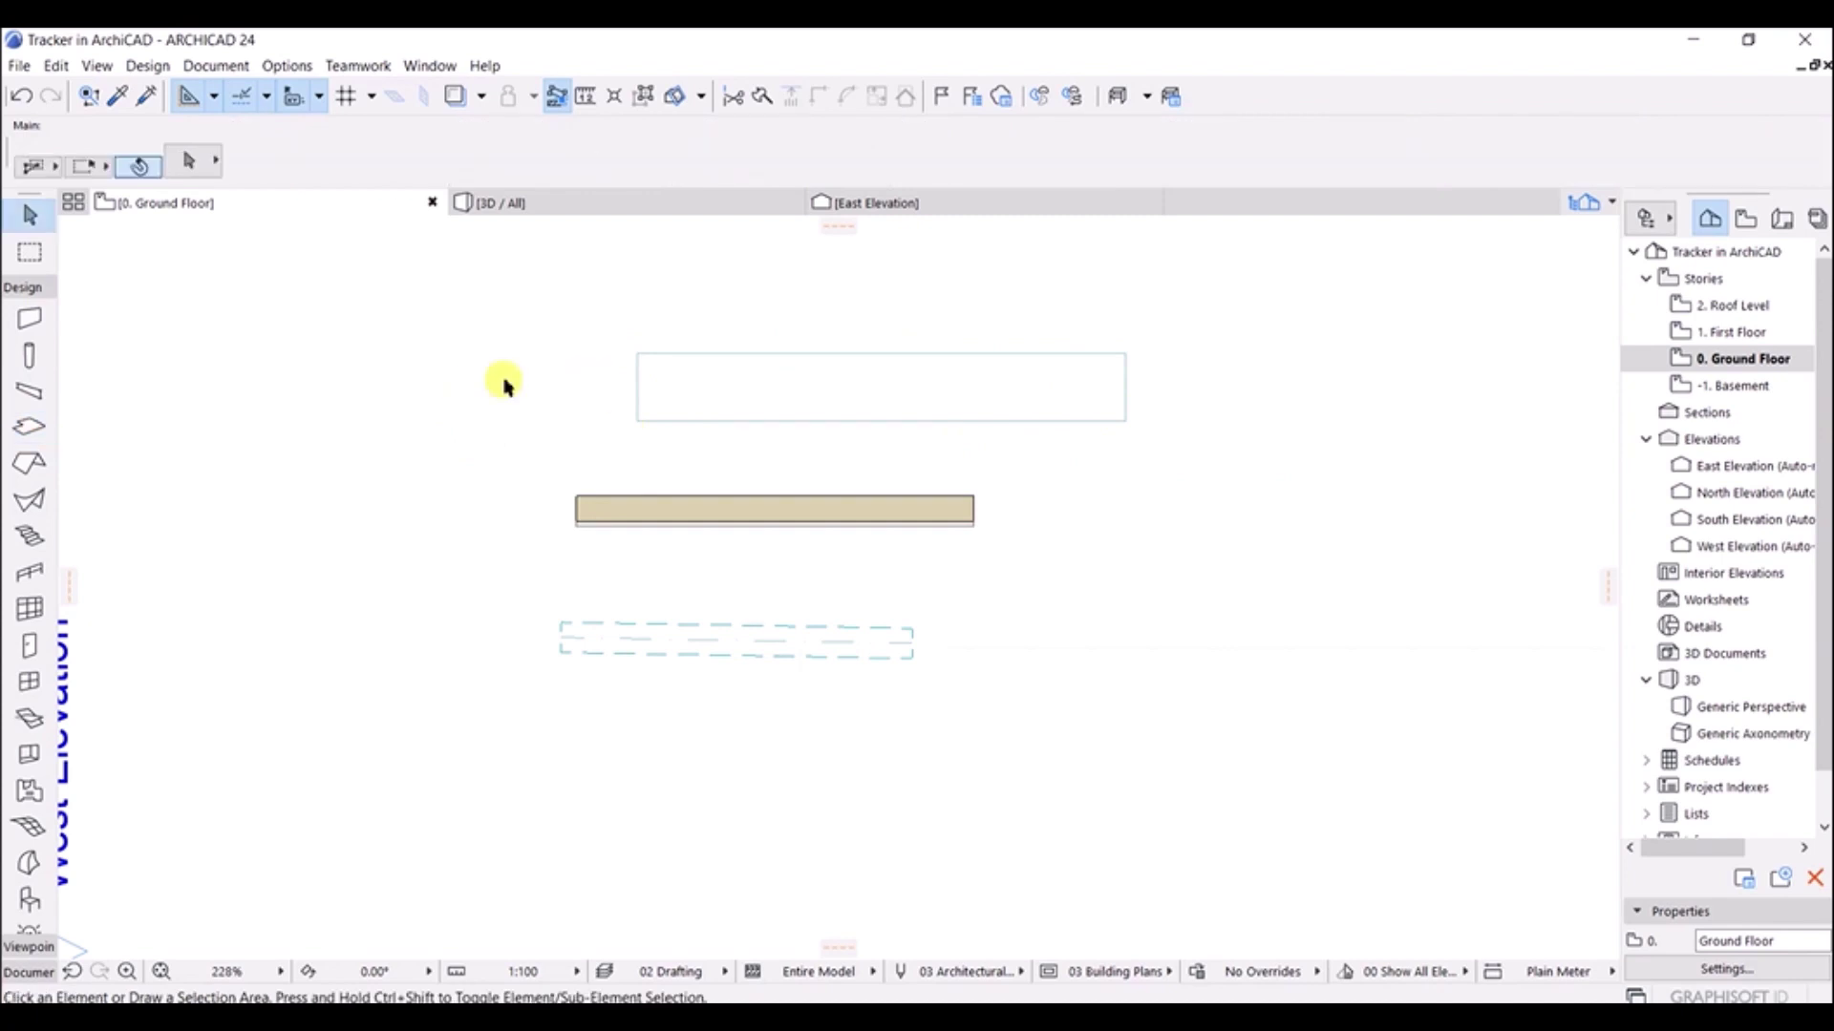
Step: Select the slab and try to reposition its lower-right corner node, cancelling the edit
click(681, 361)
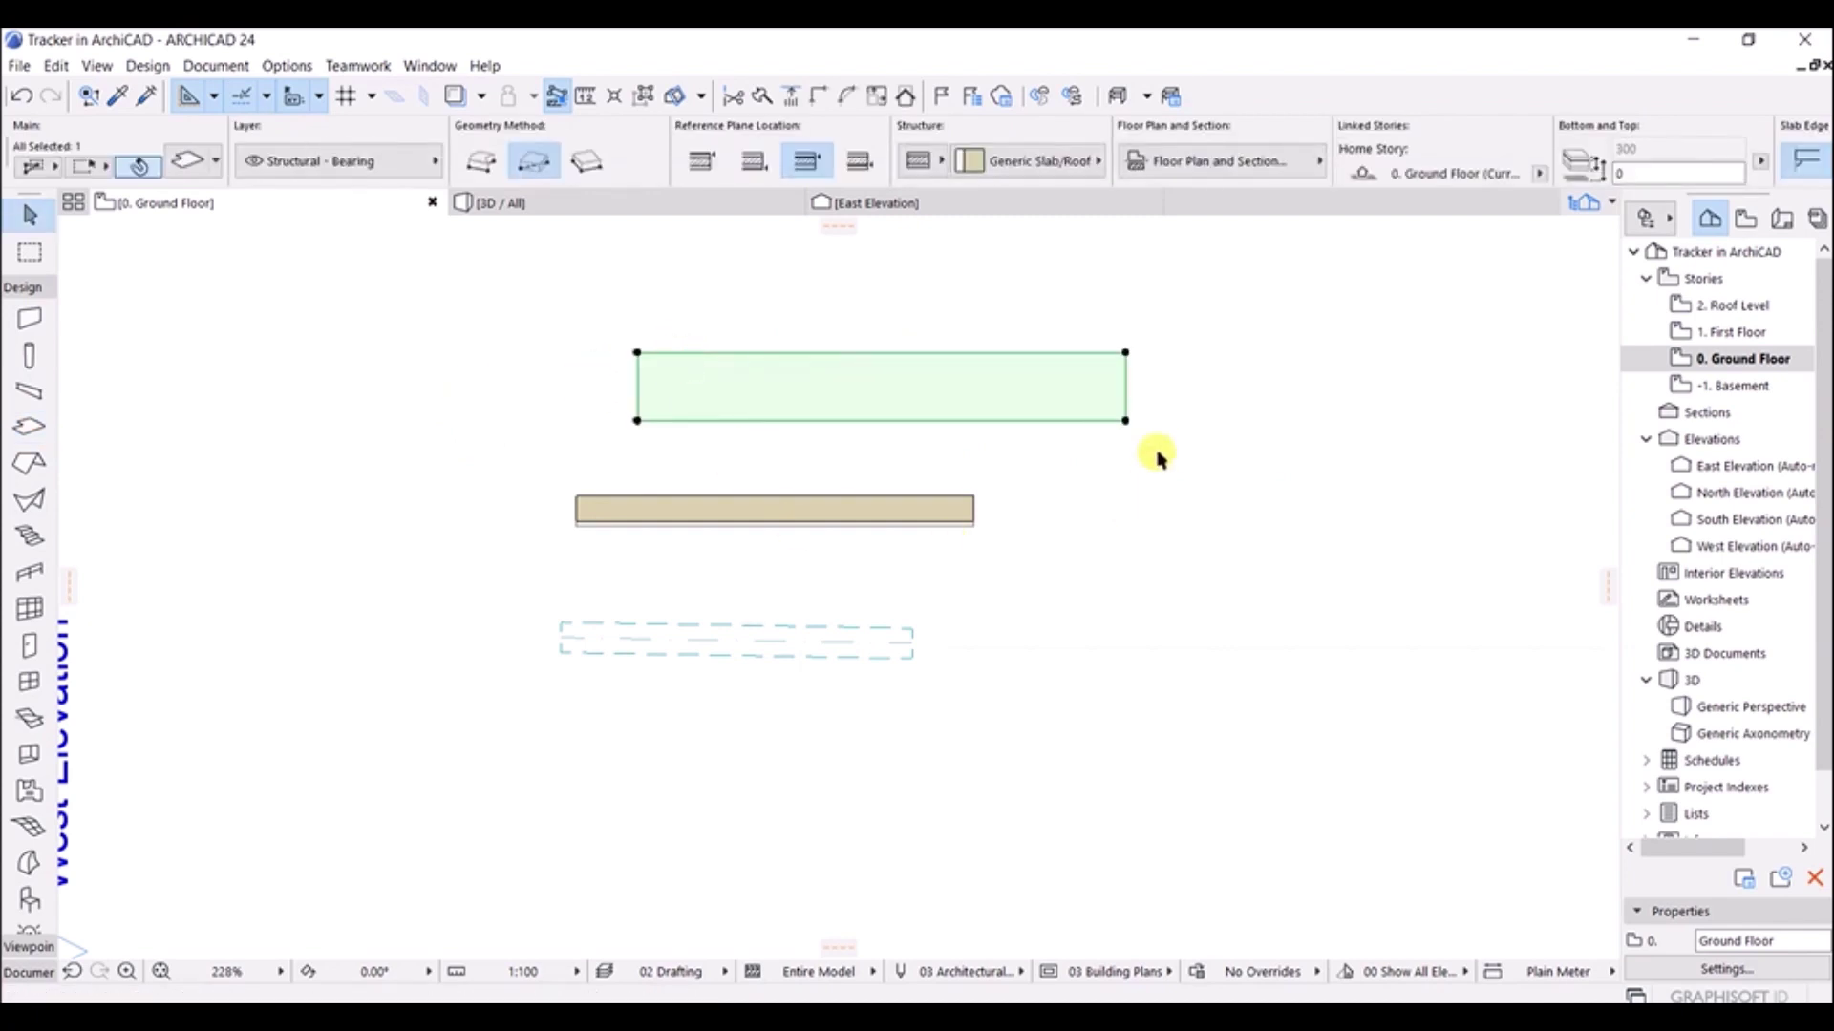
click(1127, 422)
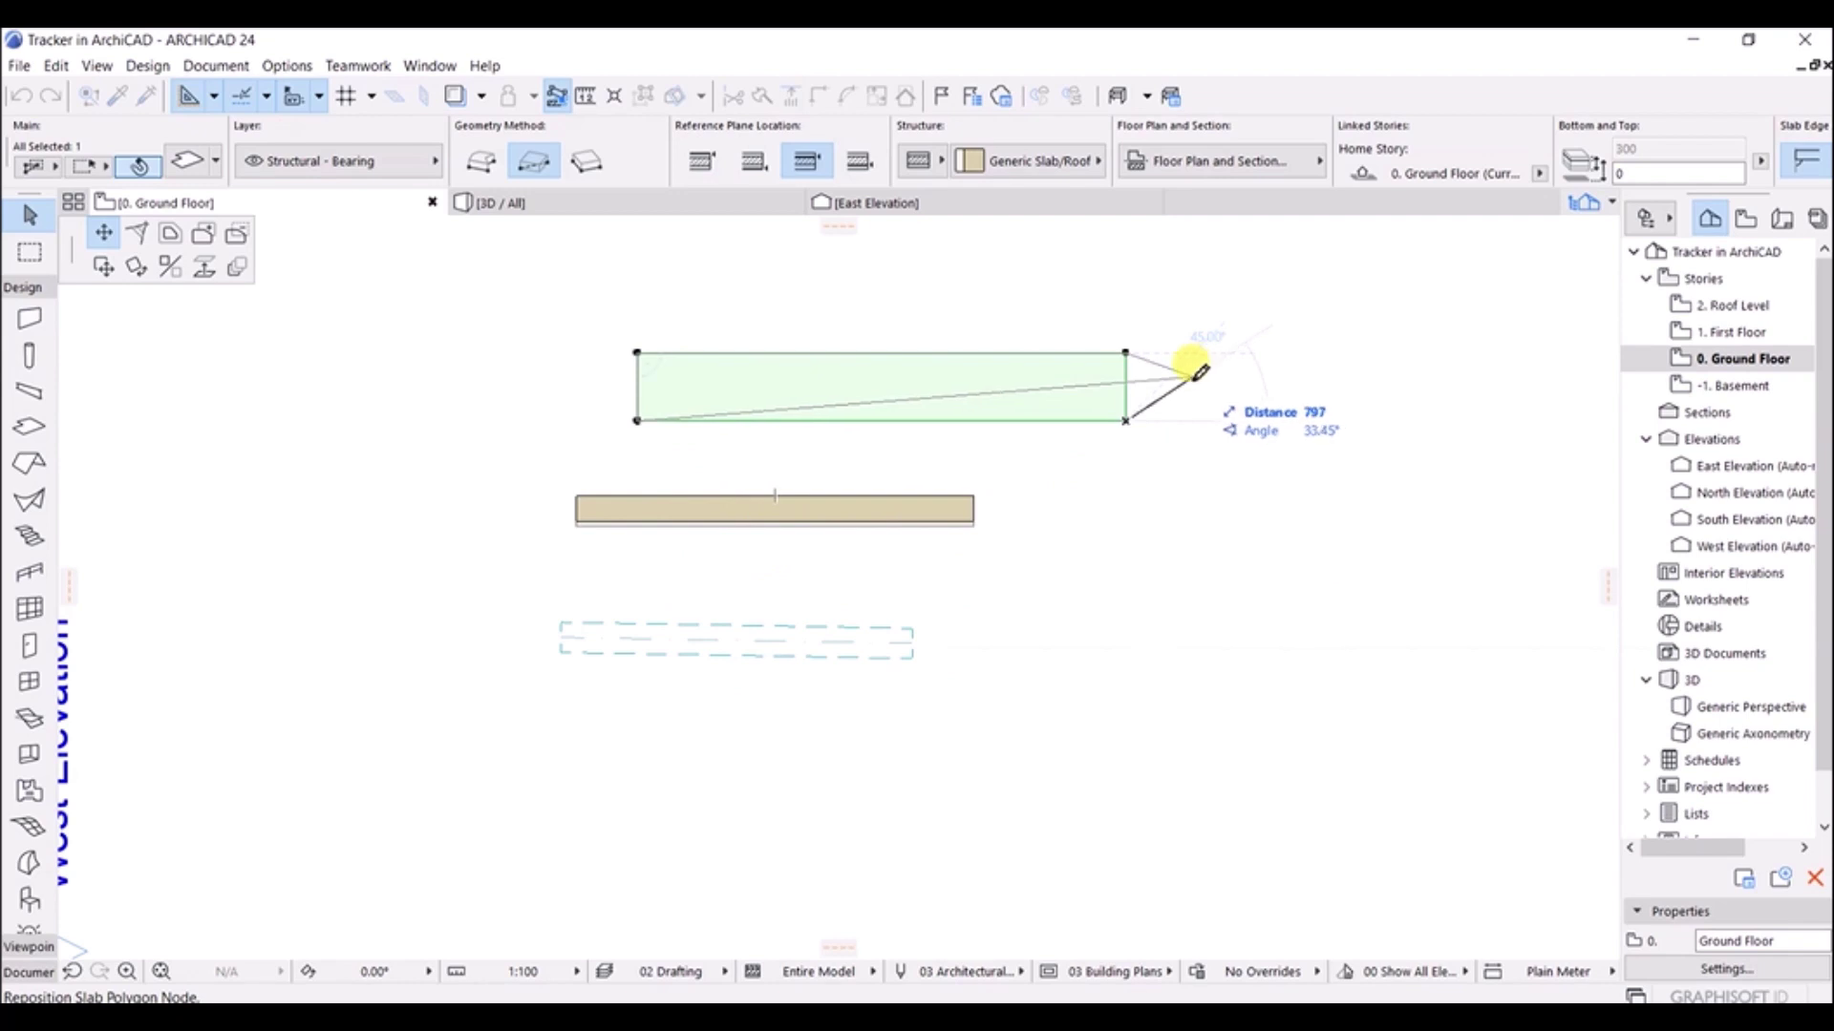
key(Escape)
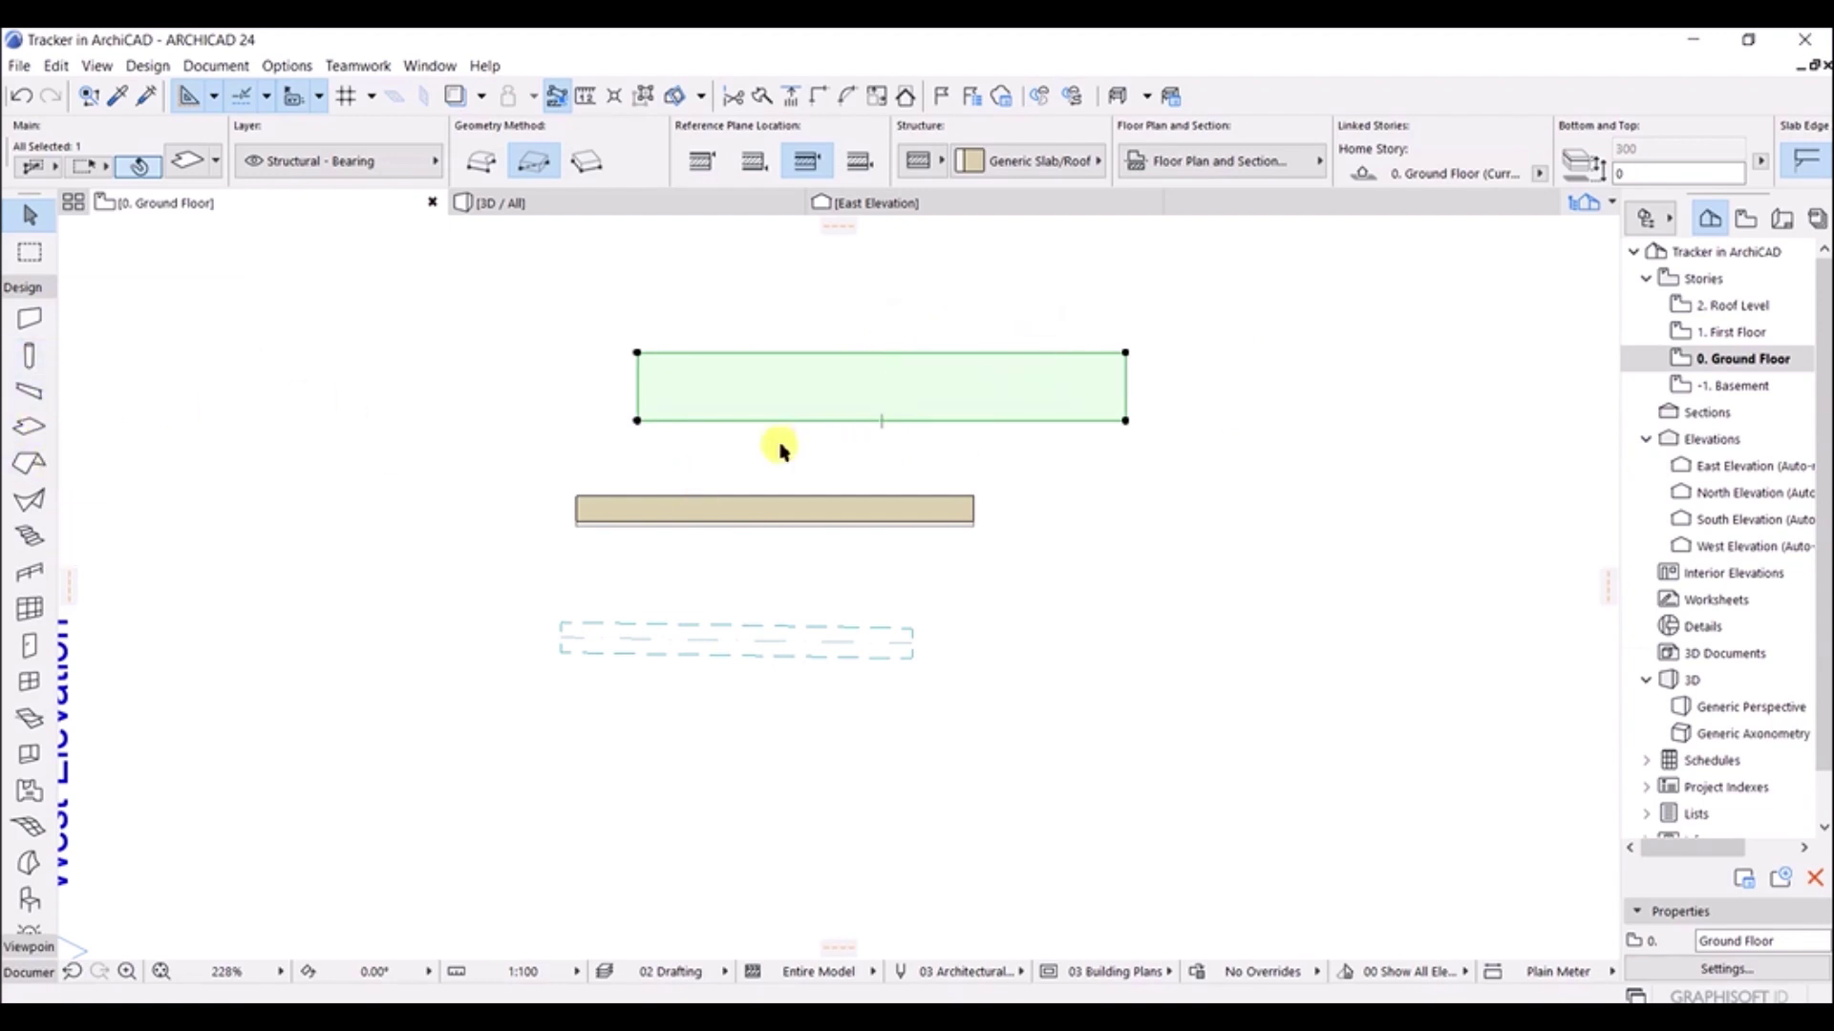
middle_drag(1135, 458, 1105, 475)
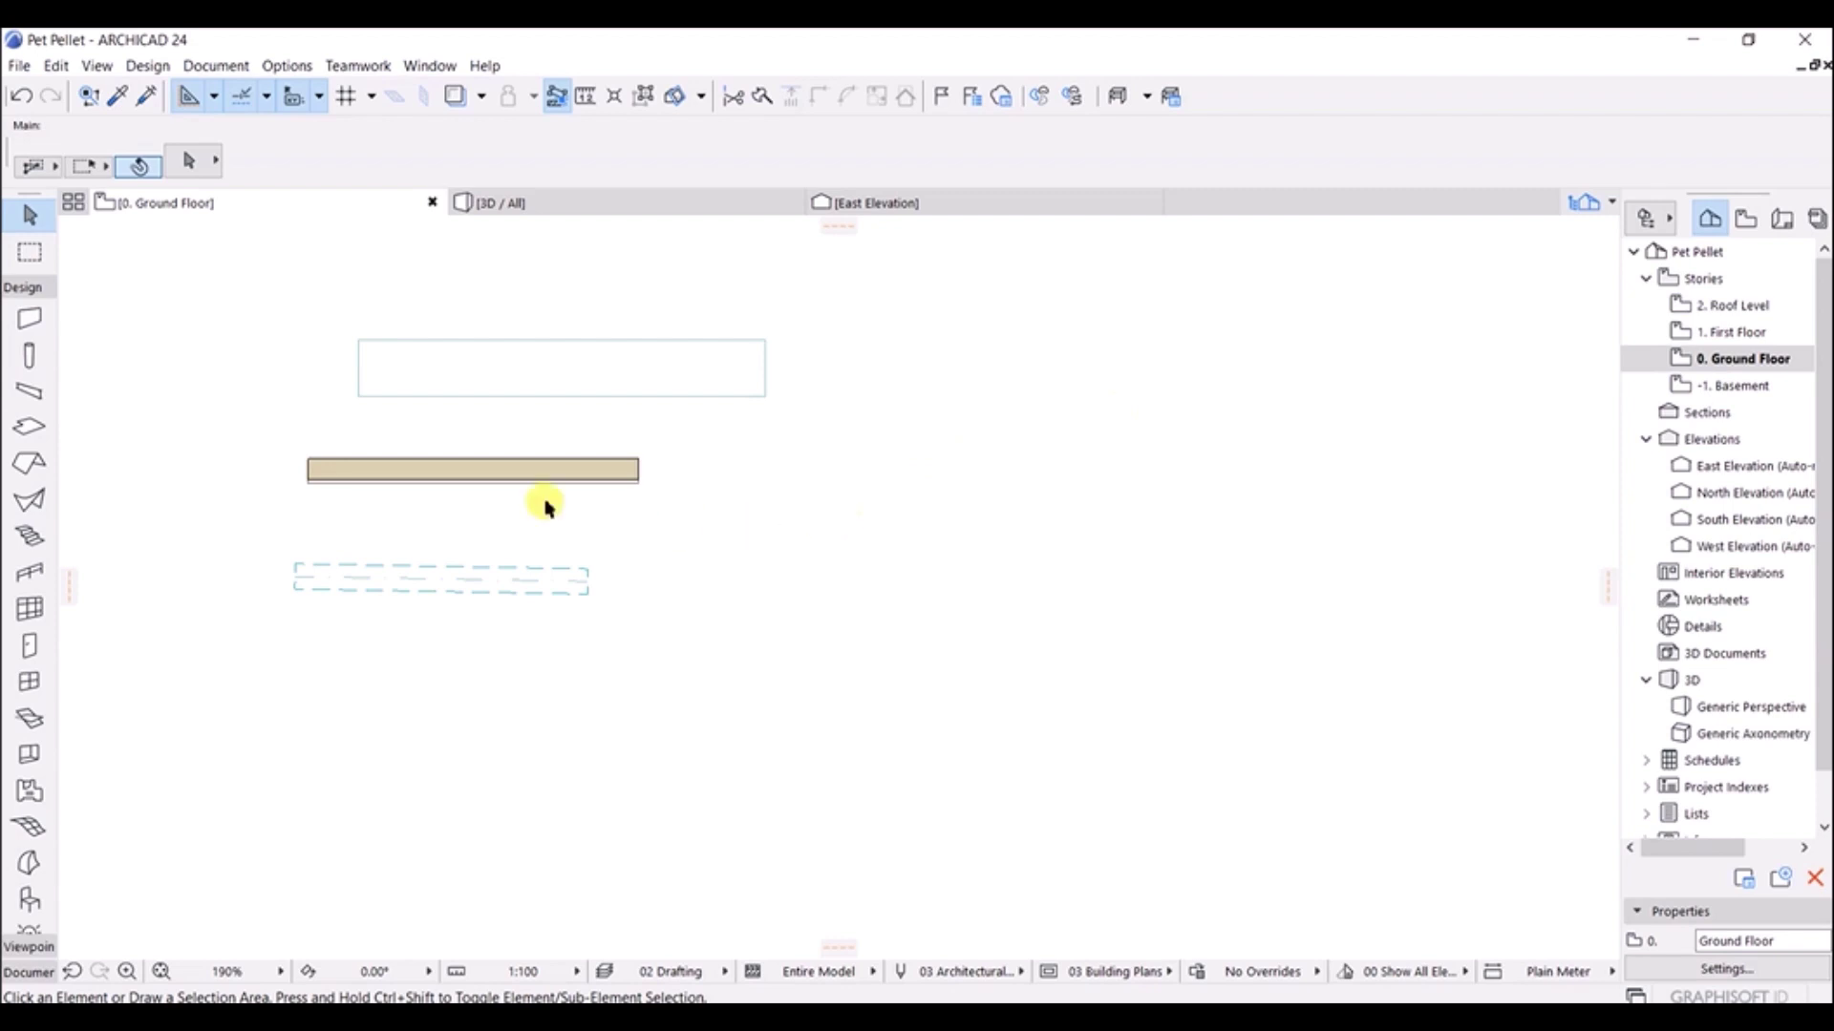
Step: Select the slab, wall and beam together and delete them
drag(246, 294, 877, 717)
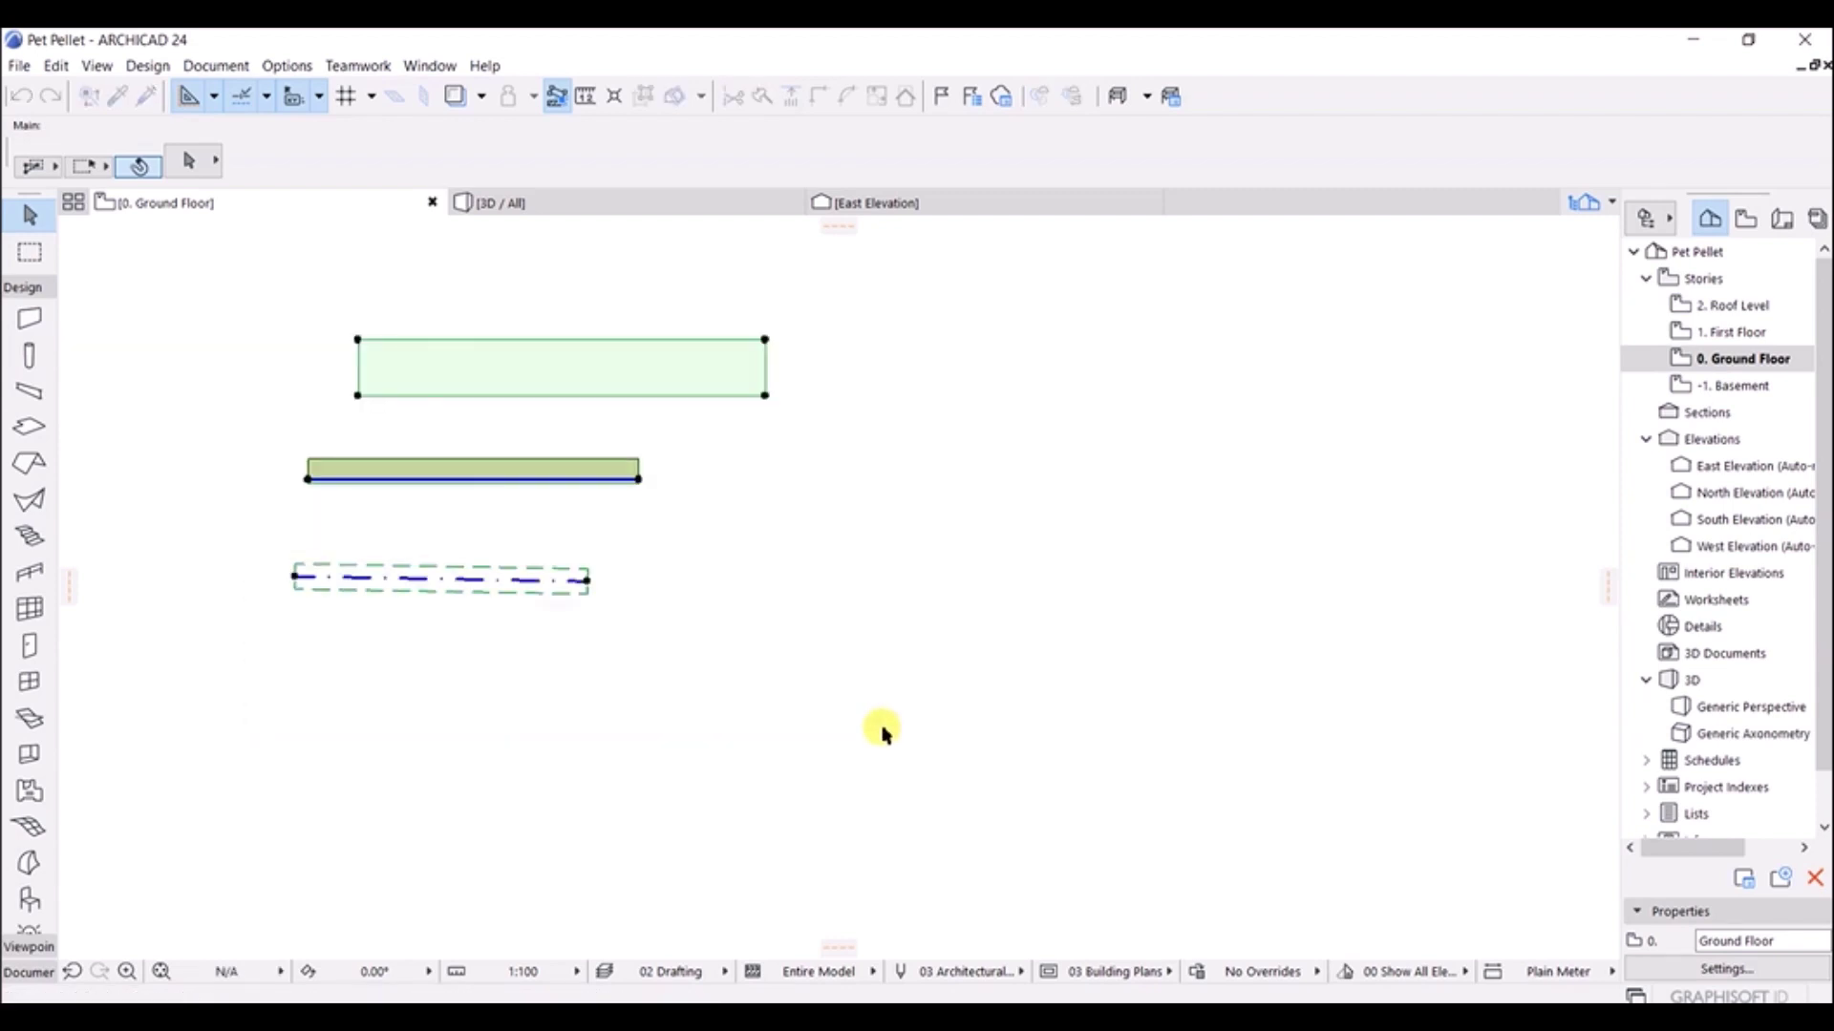
key(Delete)
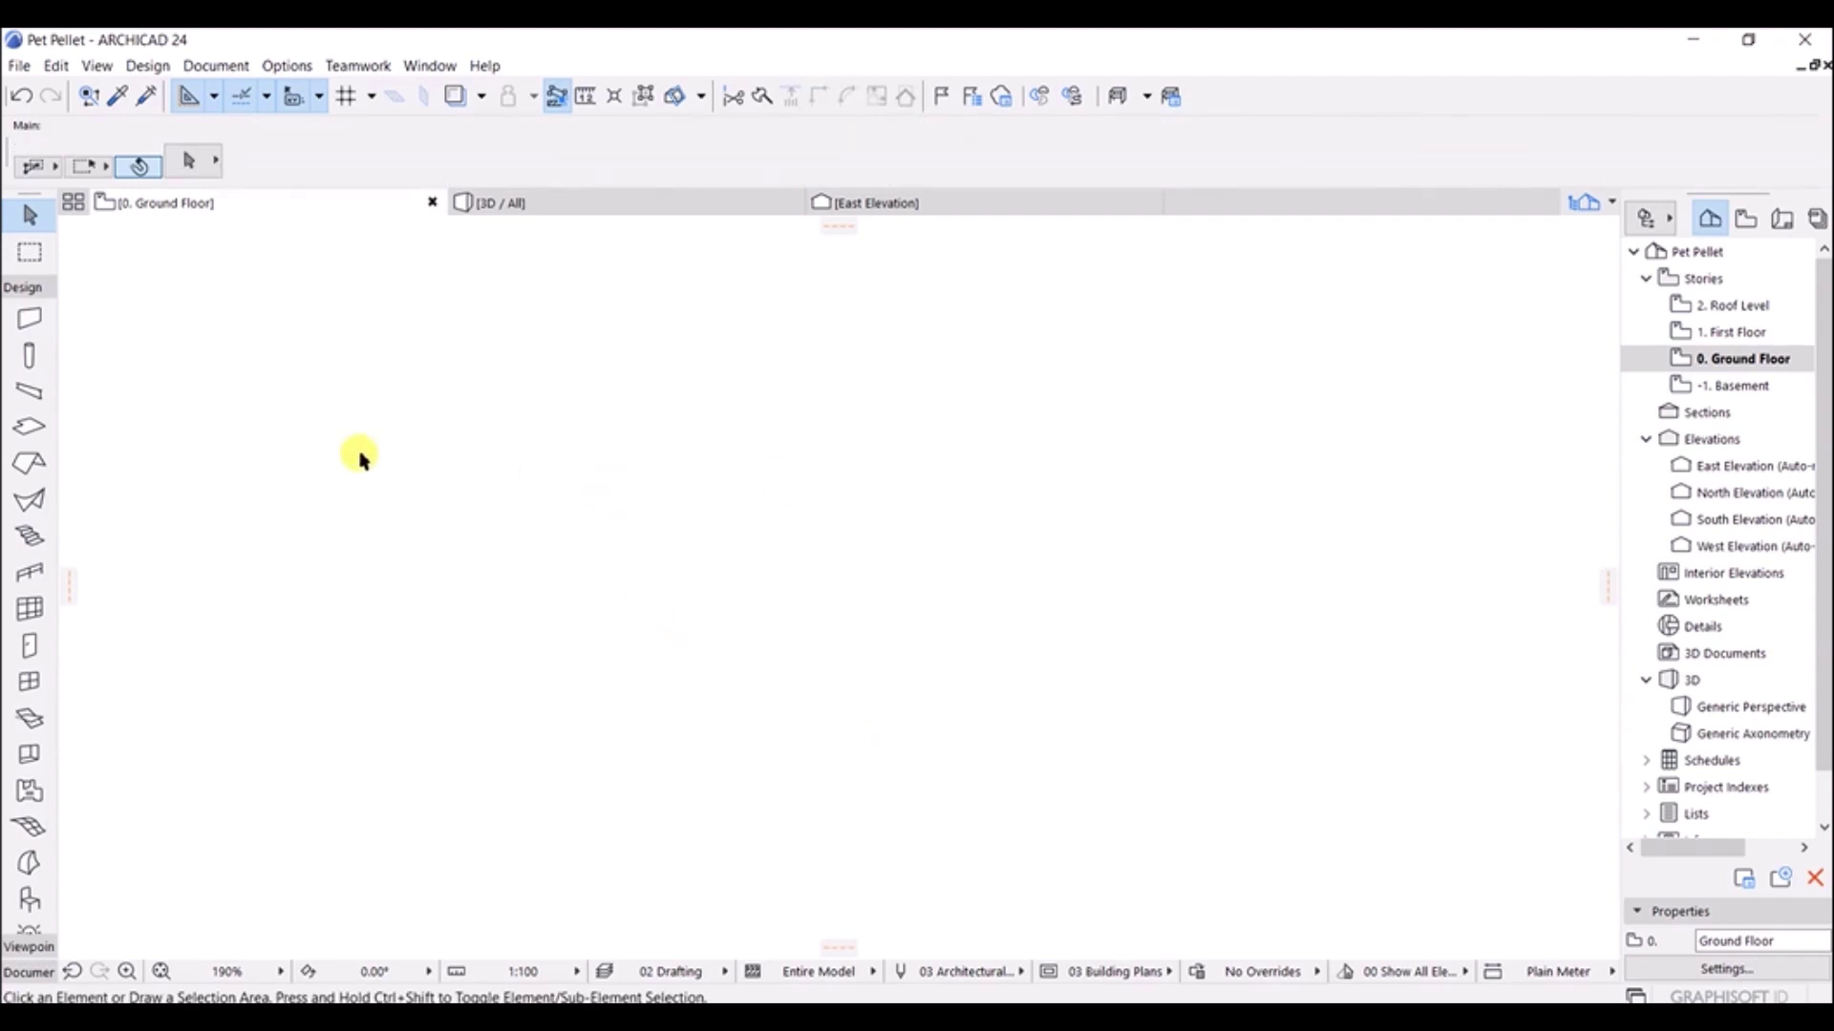
Step: Draw a horizontal wall about 3900 long in the empty floor plan
click(21, 325)
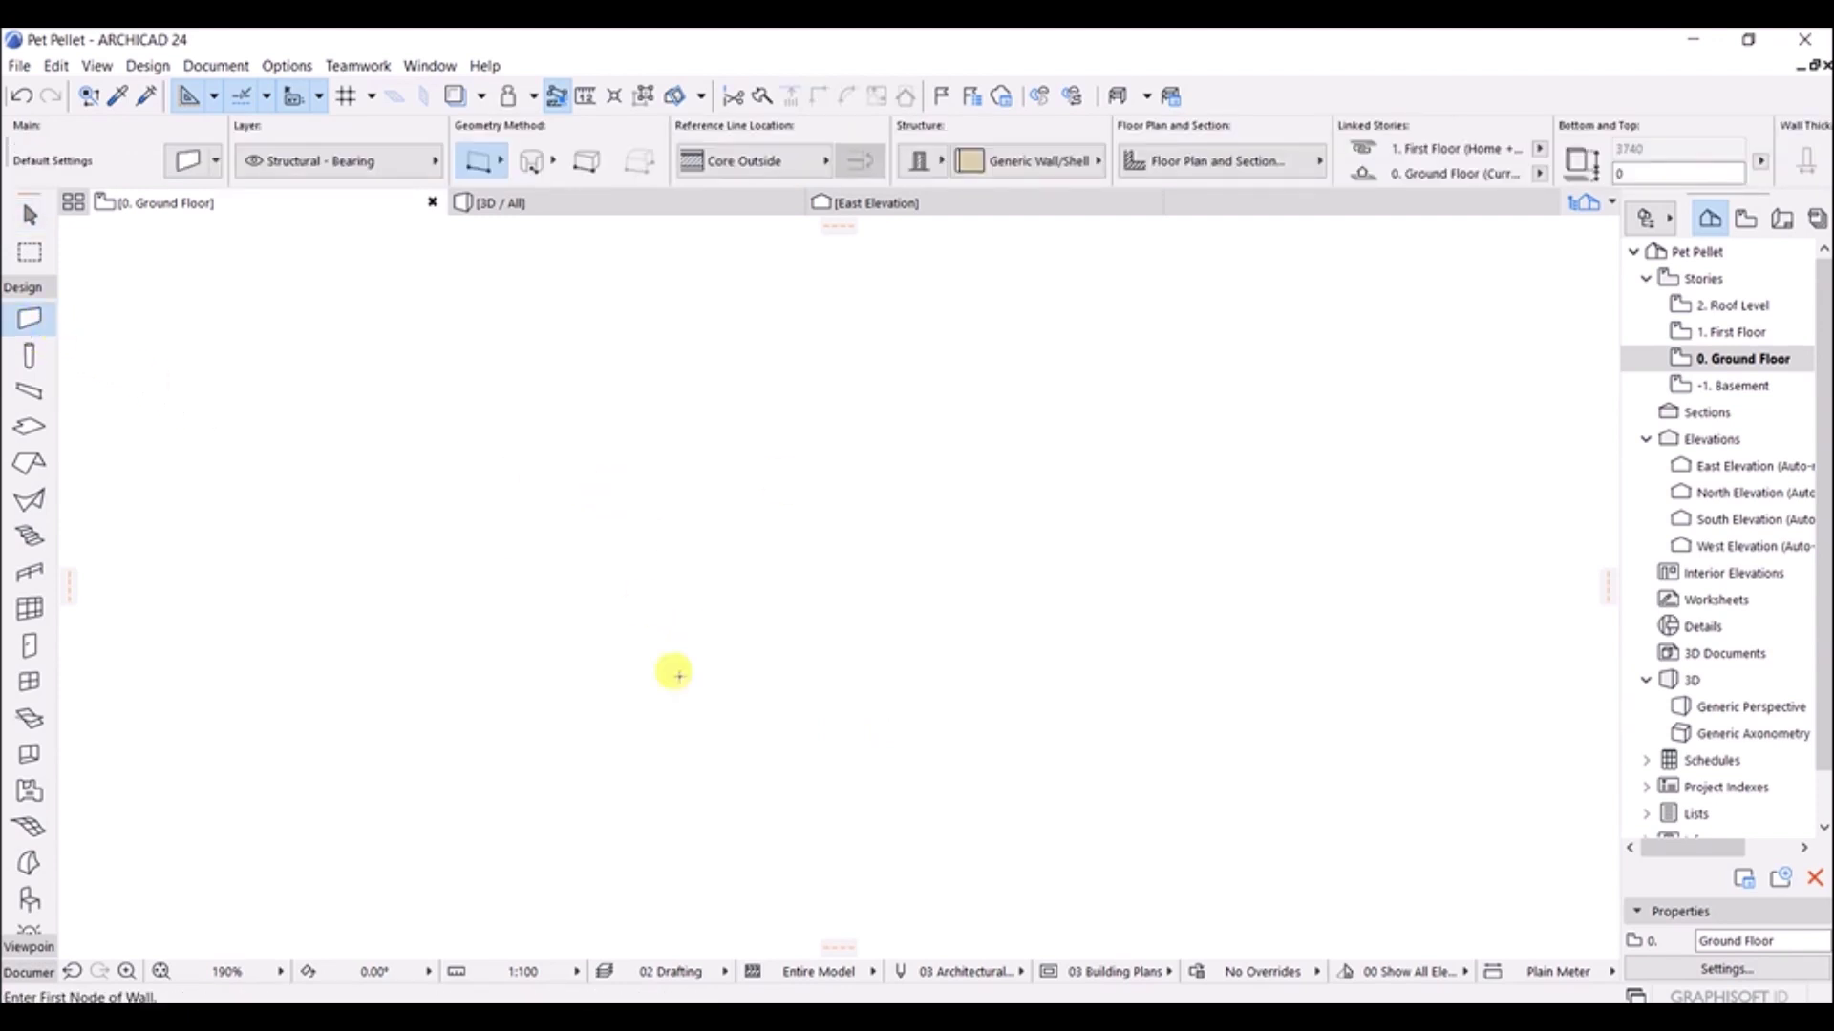
click(477, 651)
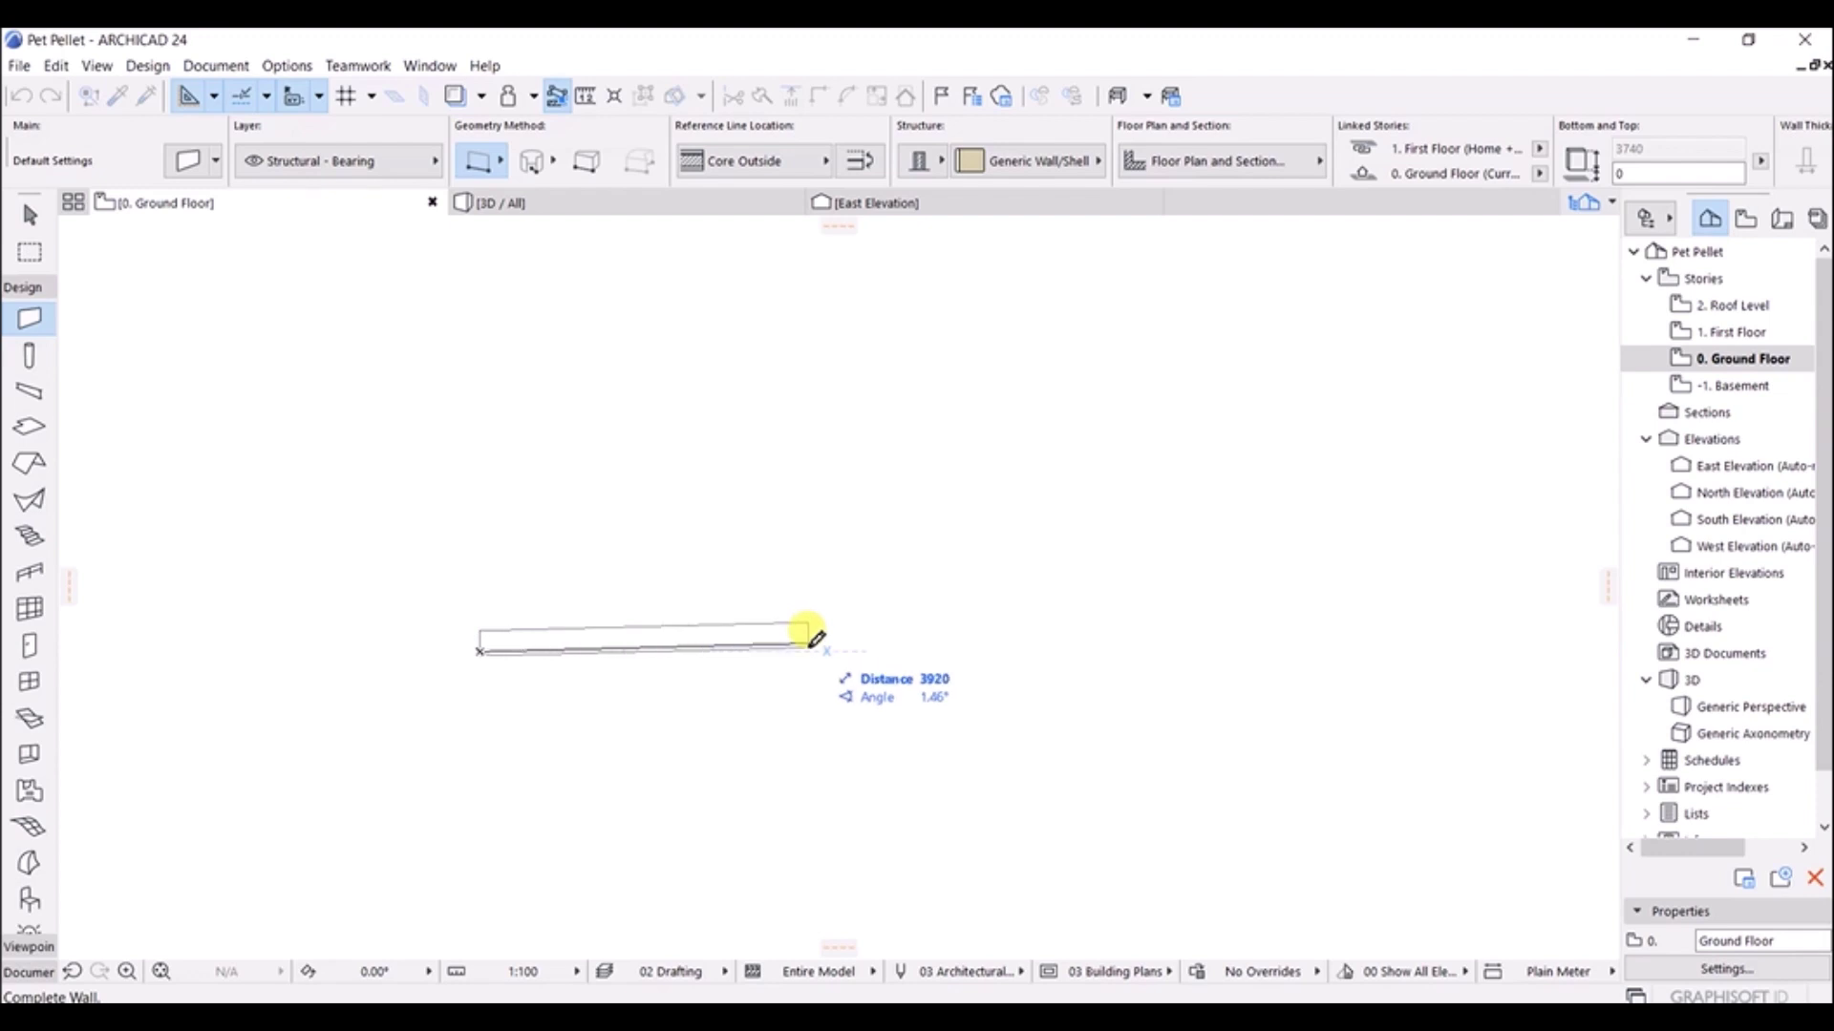
click(808, 639)
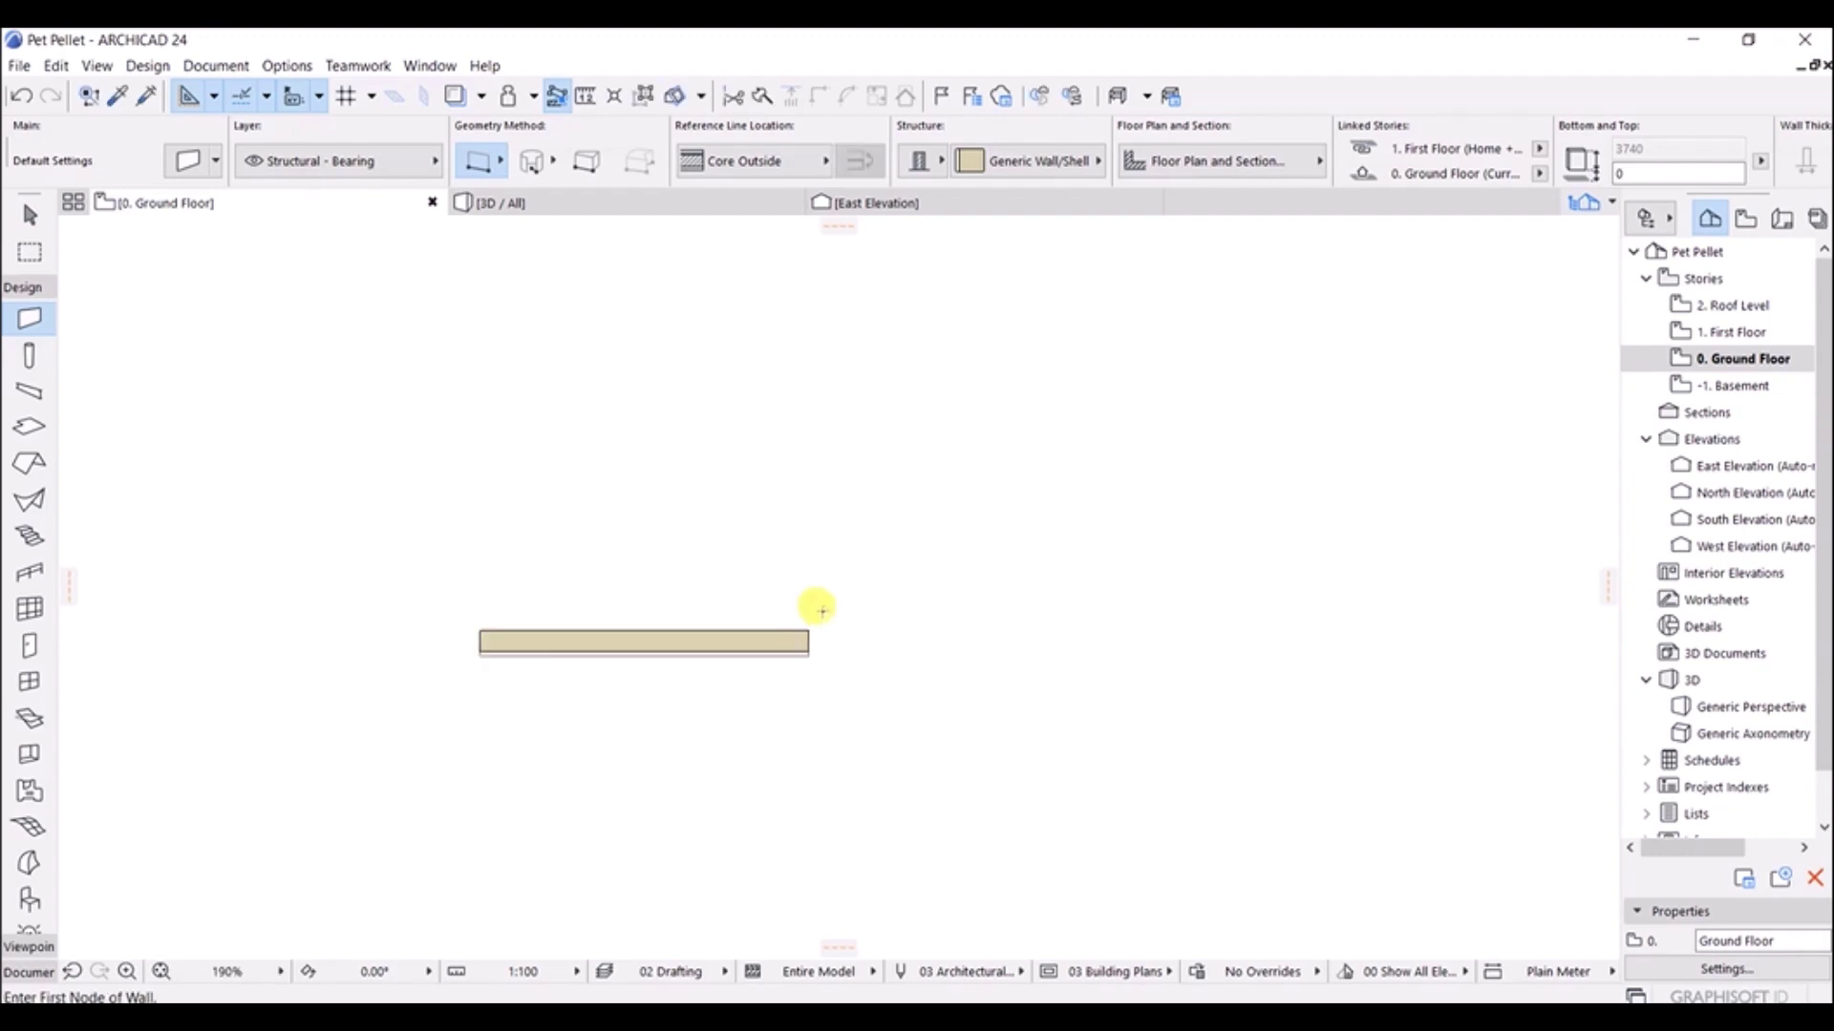
Step: Draw a vertical wall about 2550 long at 90° upward from the horizontal wall's right end, and leave the Wall tool
click(808, 650)
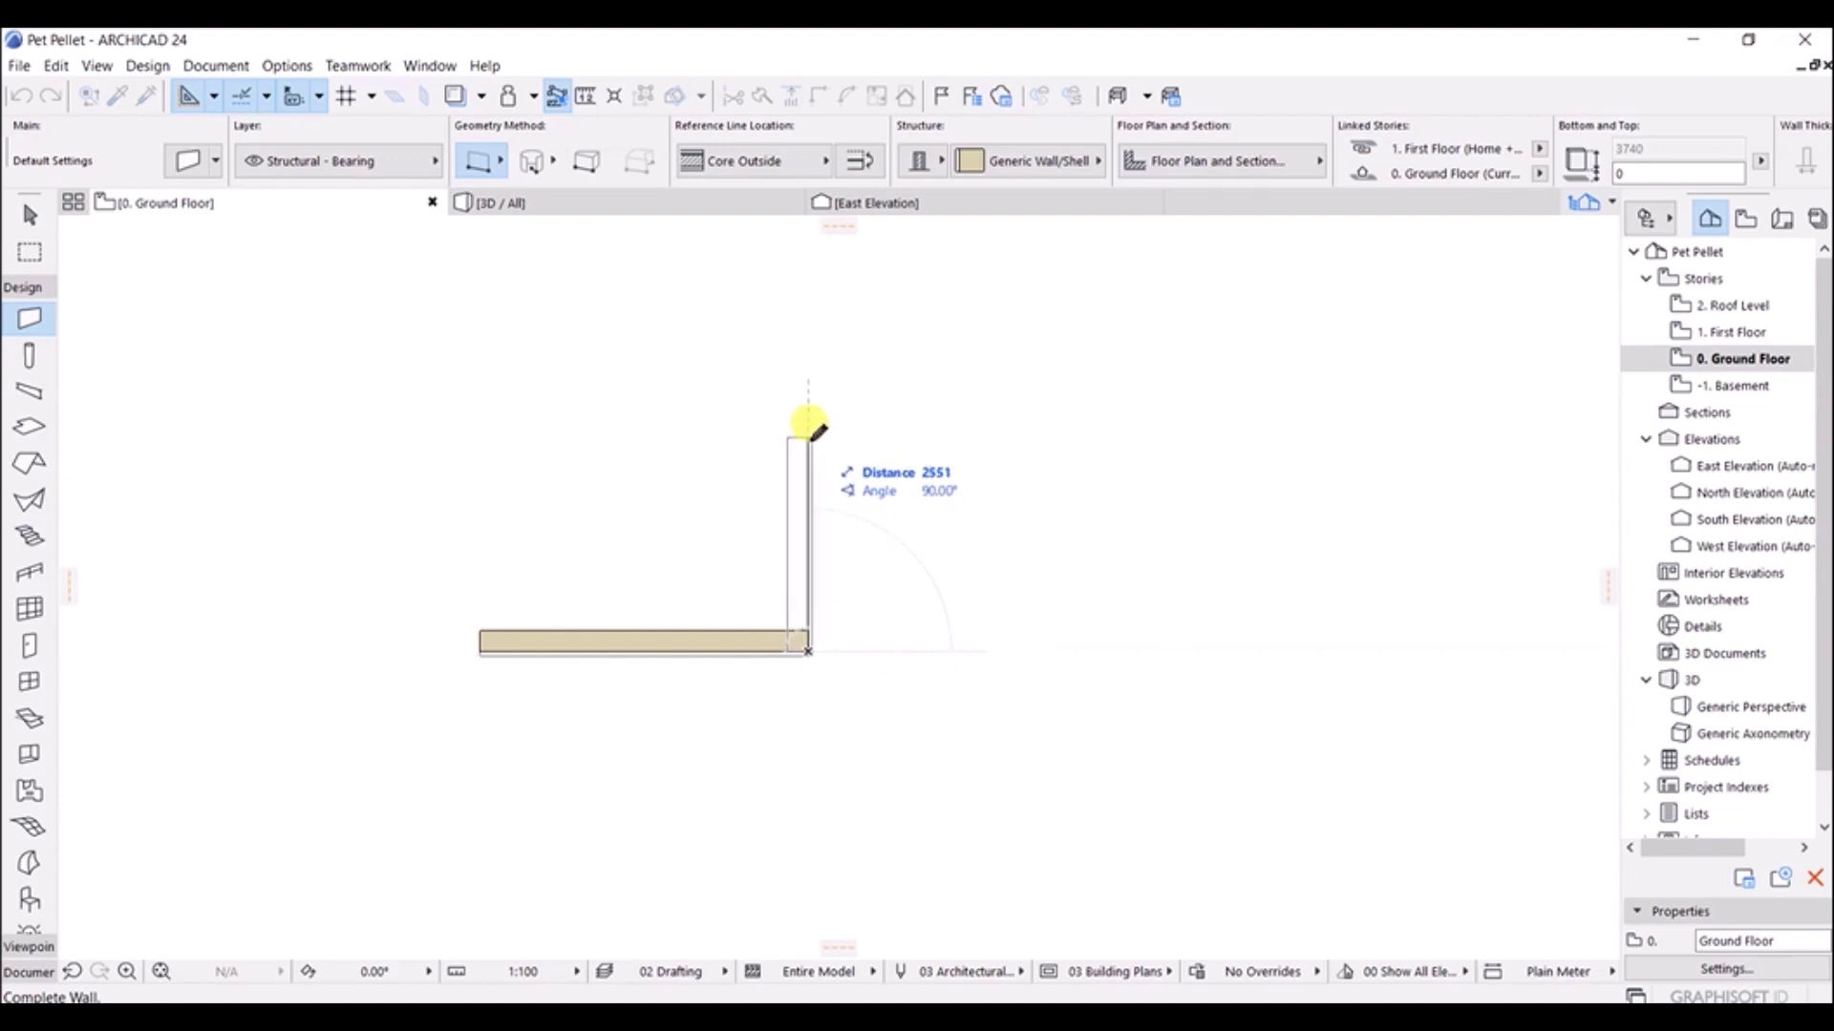
click(809, 423)
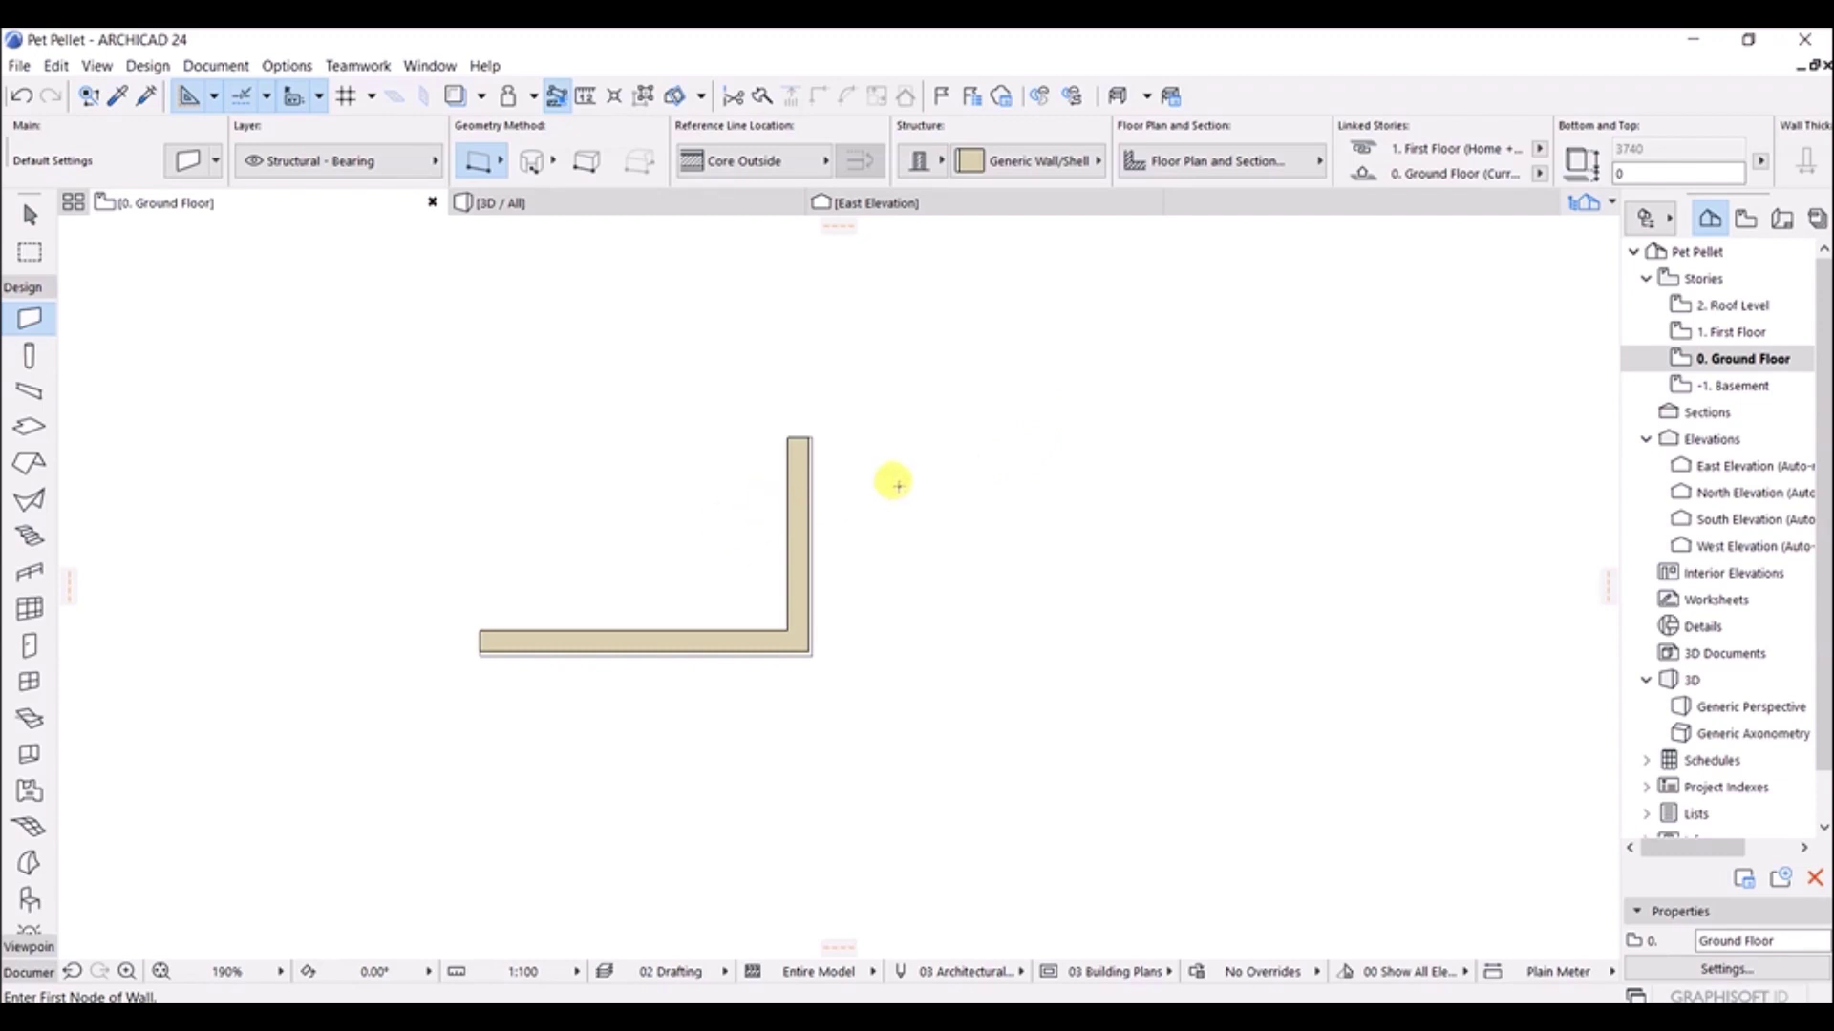
key(Escape)
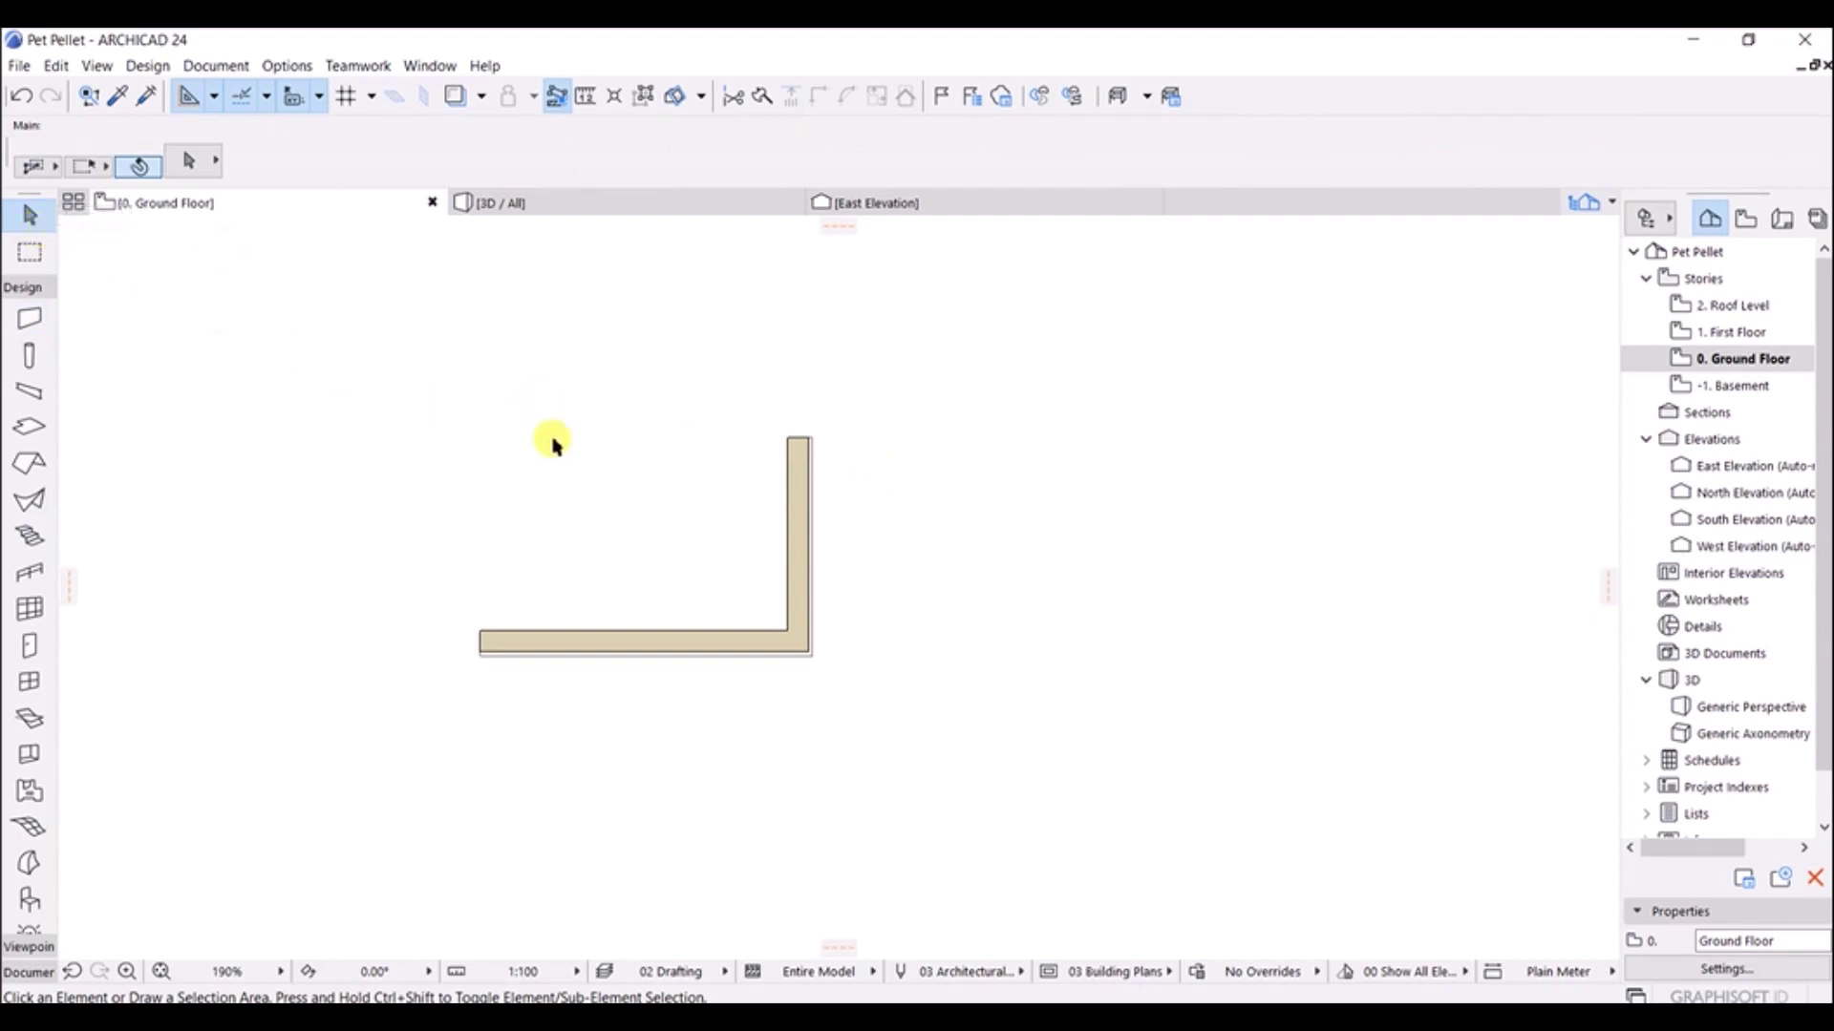
Step: Select the vertical wall and try to insert a new node on its reference line, cancelling the edit
click(800, 506)
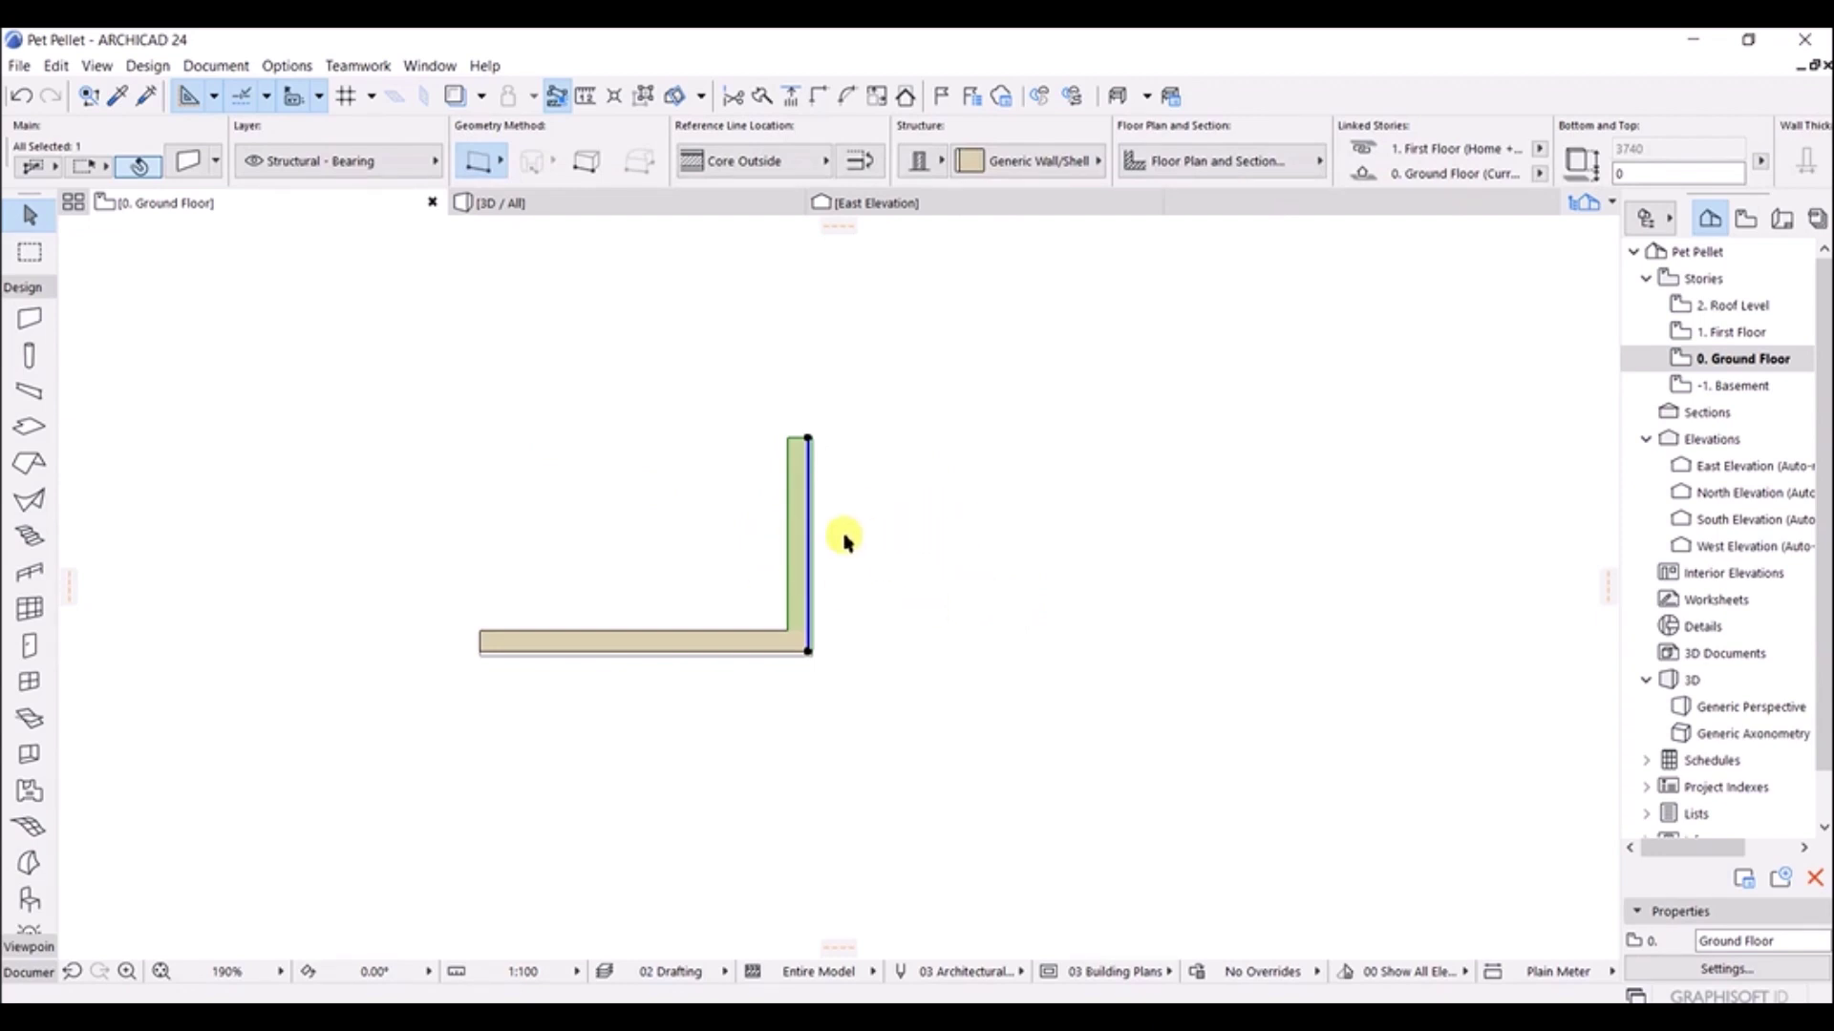
click(807, 585)
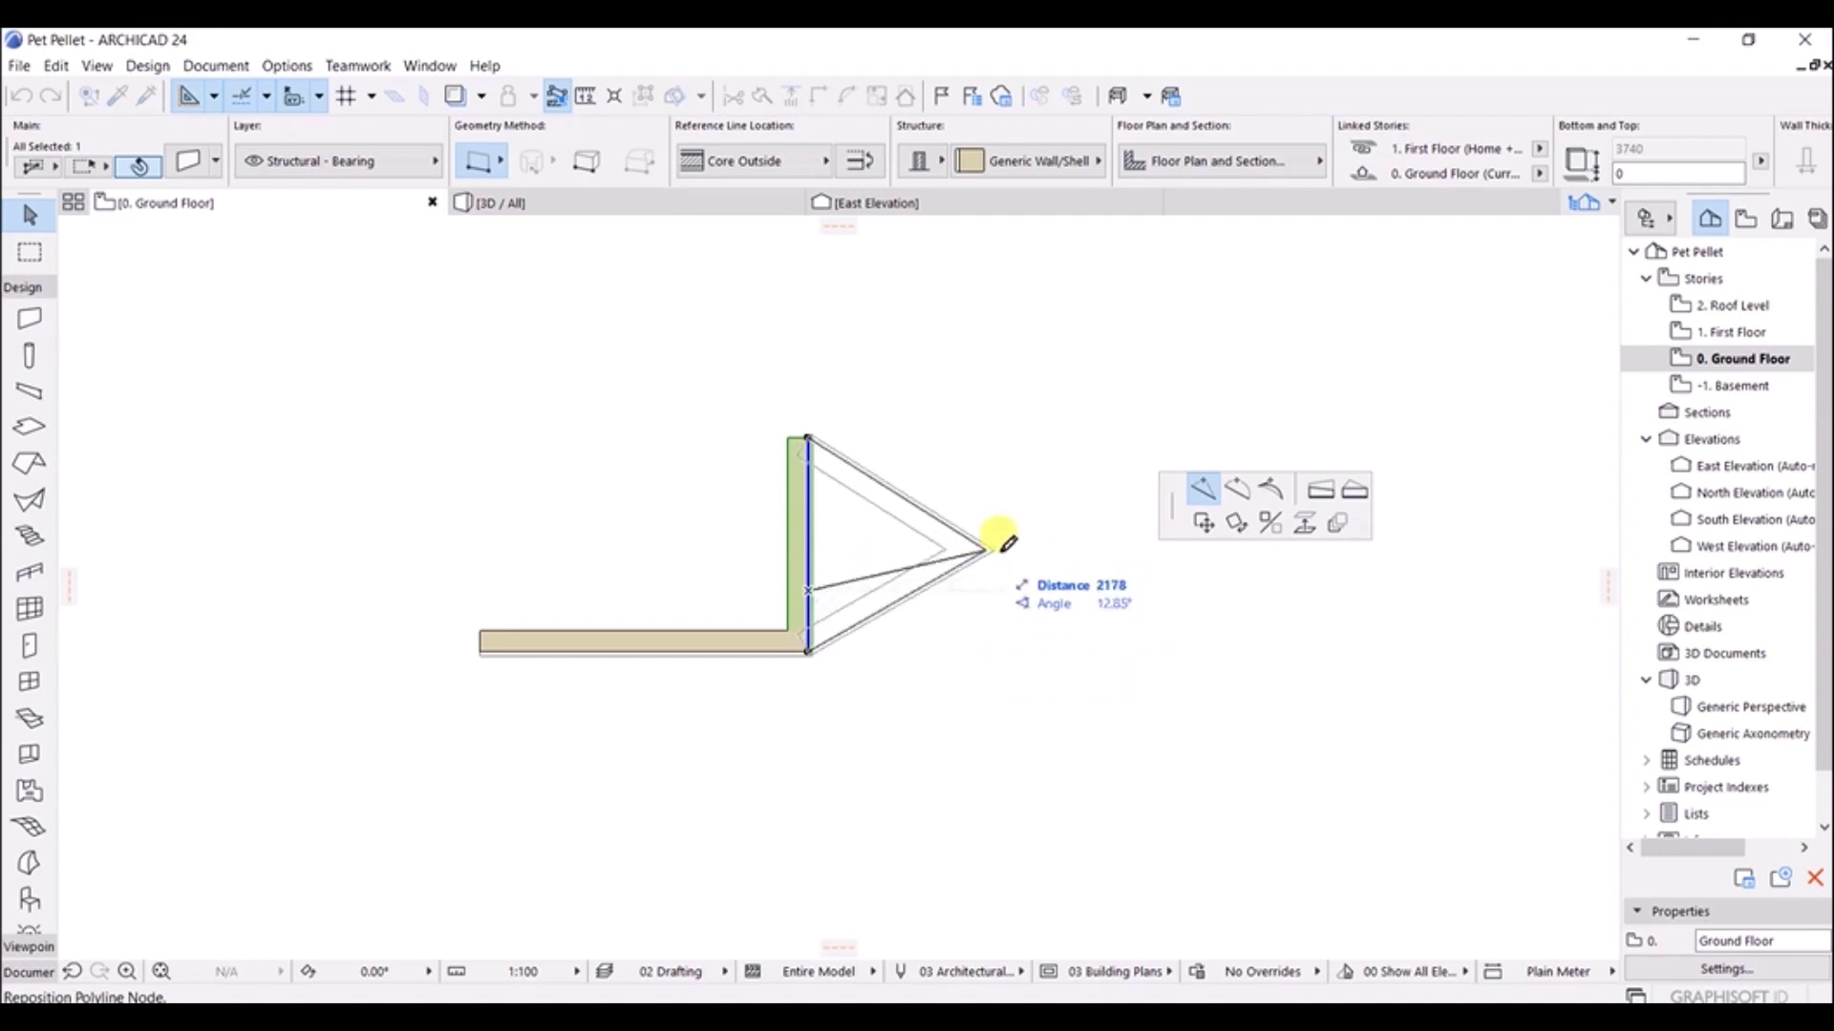
key(Escape)
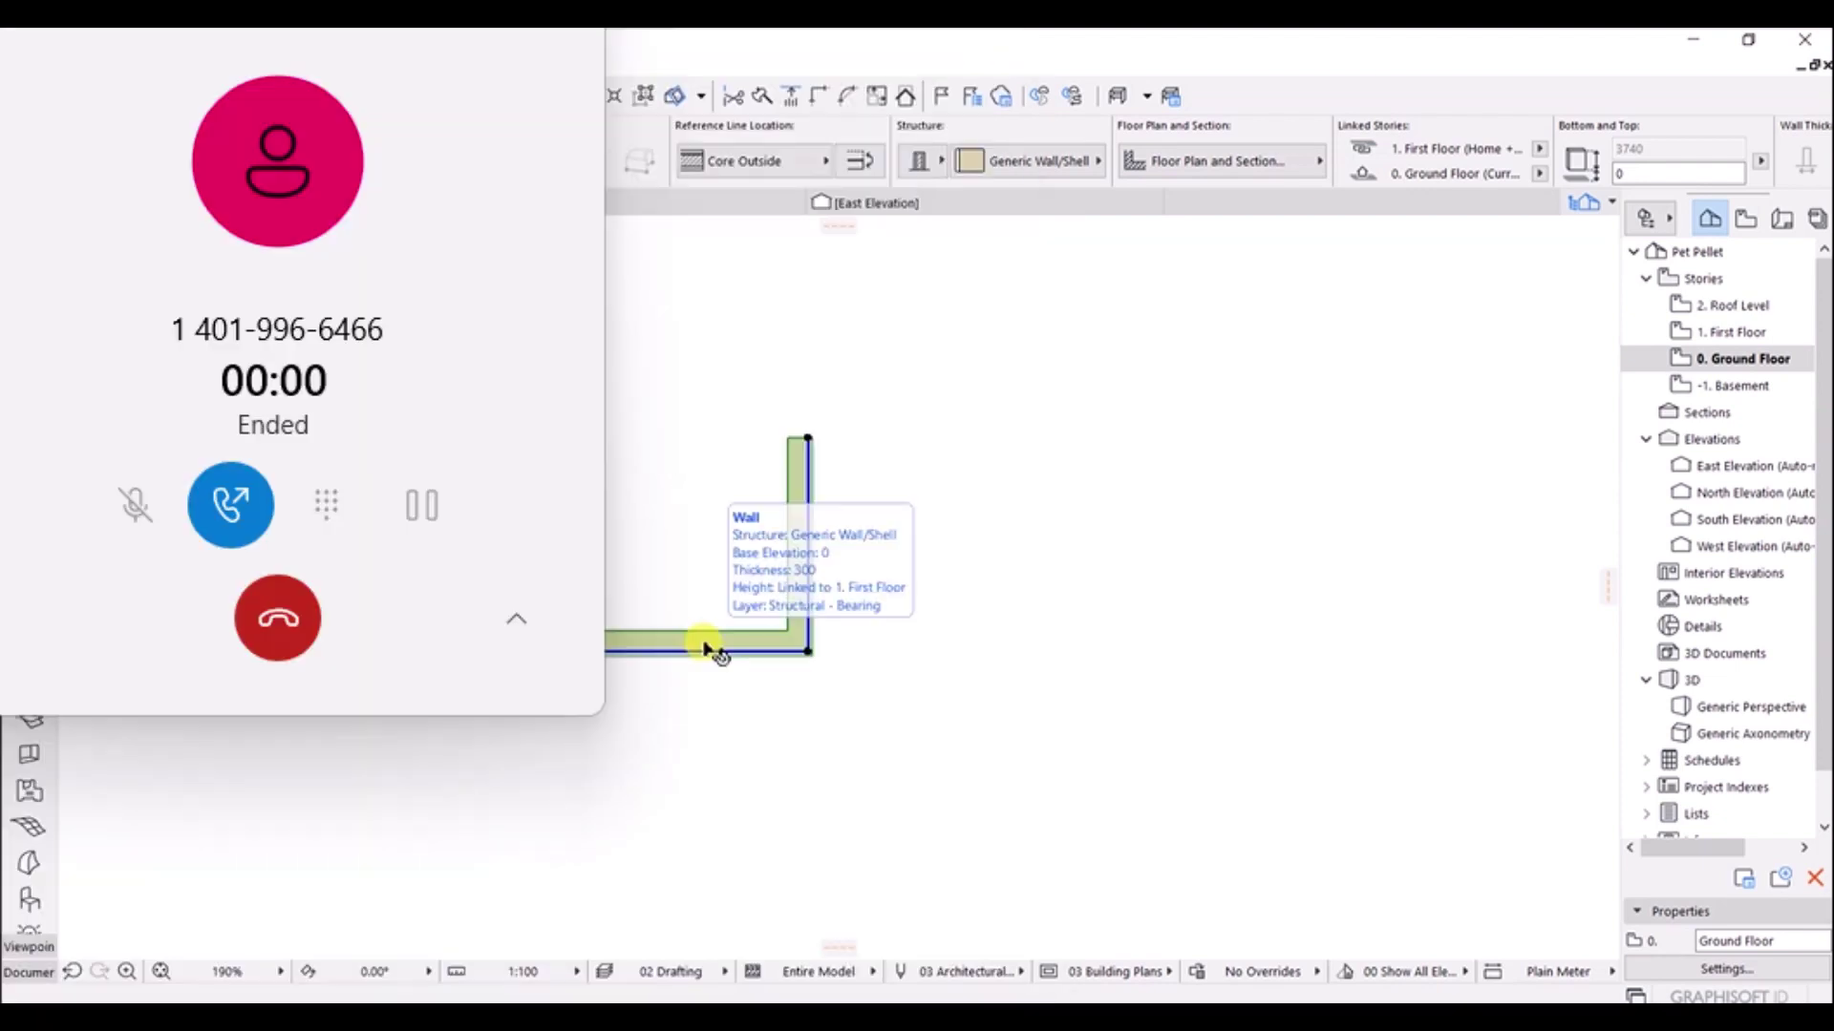
Step: Add the horizontal wall to the selection and offset the vertical wall's edge about 1576 outward, extending the horizontal wall with it
shift+click(718, 649)
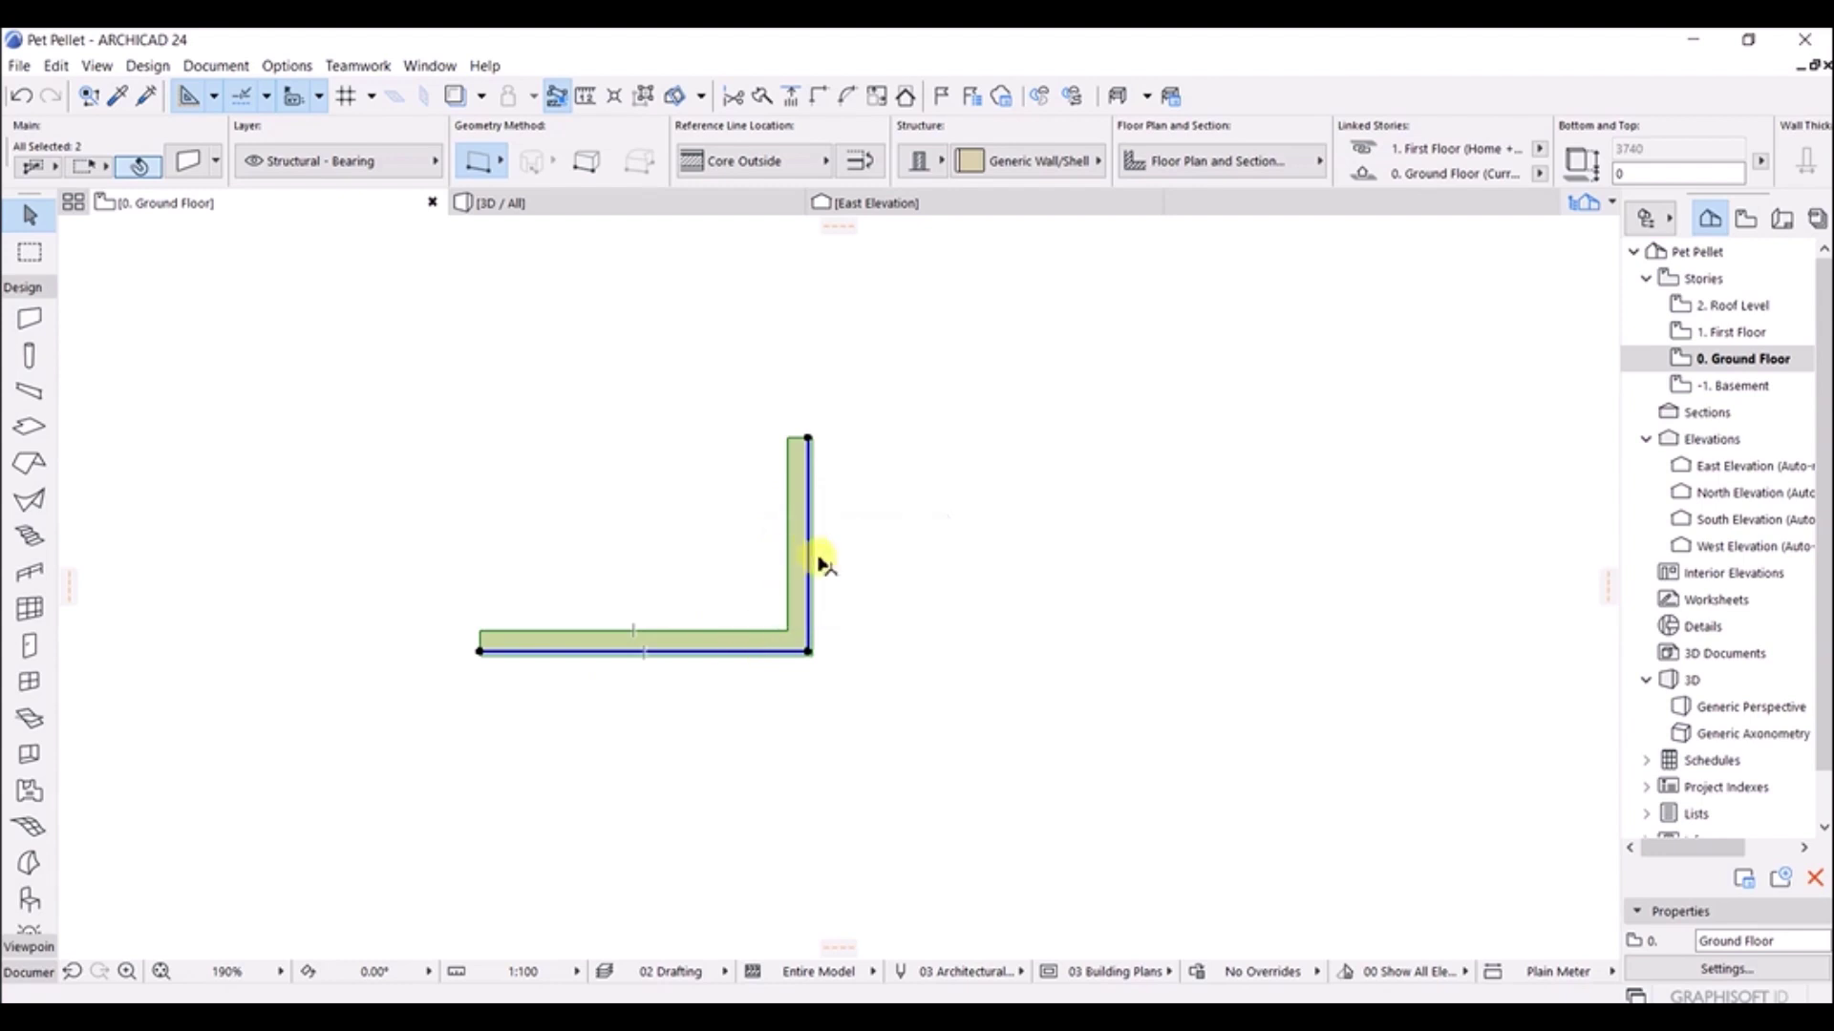
scroll(820, 598, up, 1)
scroll(818, 616, up, 2)
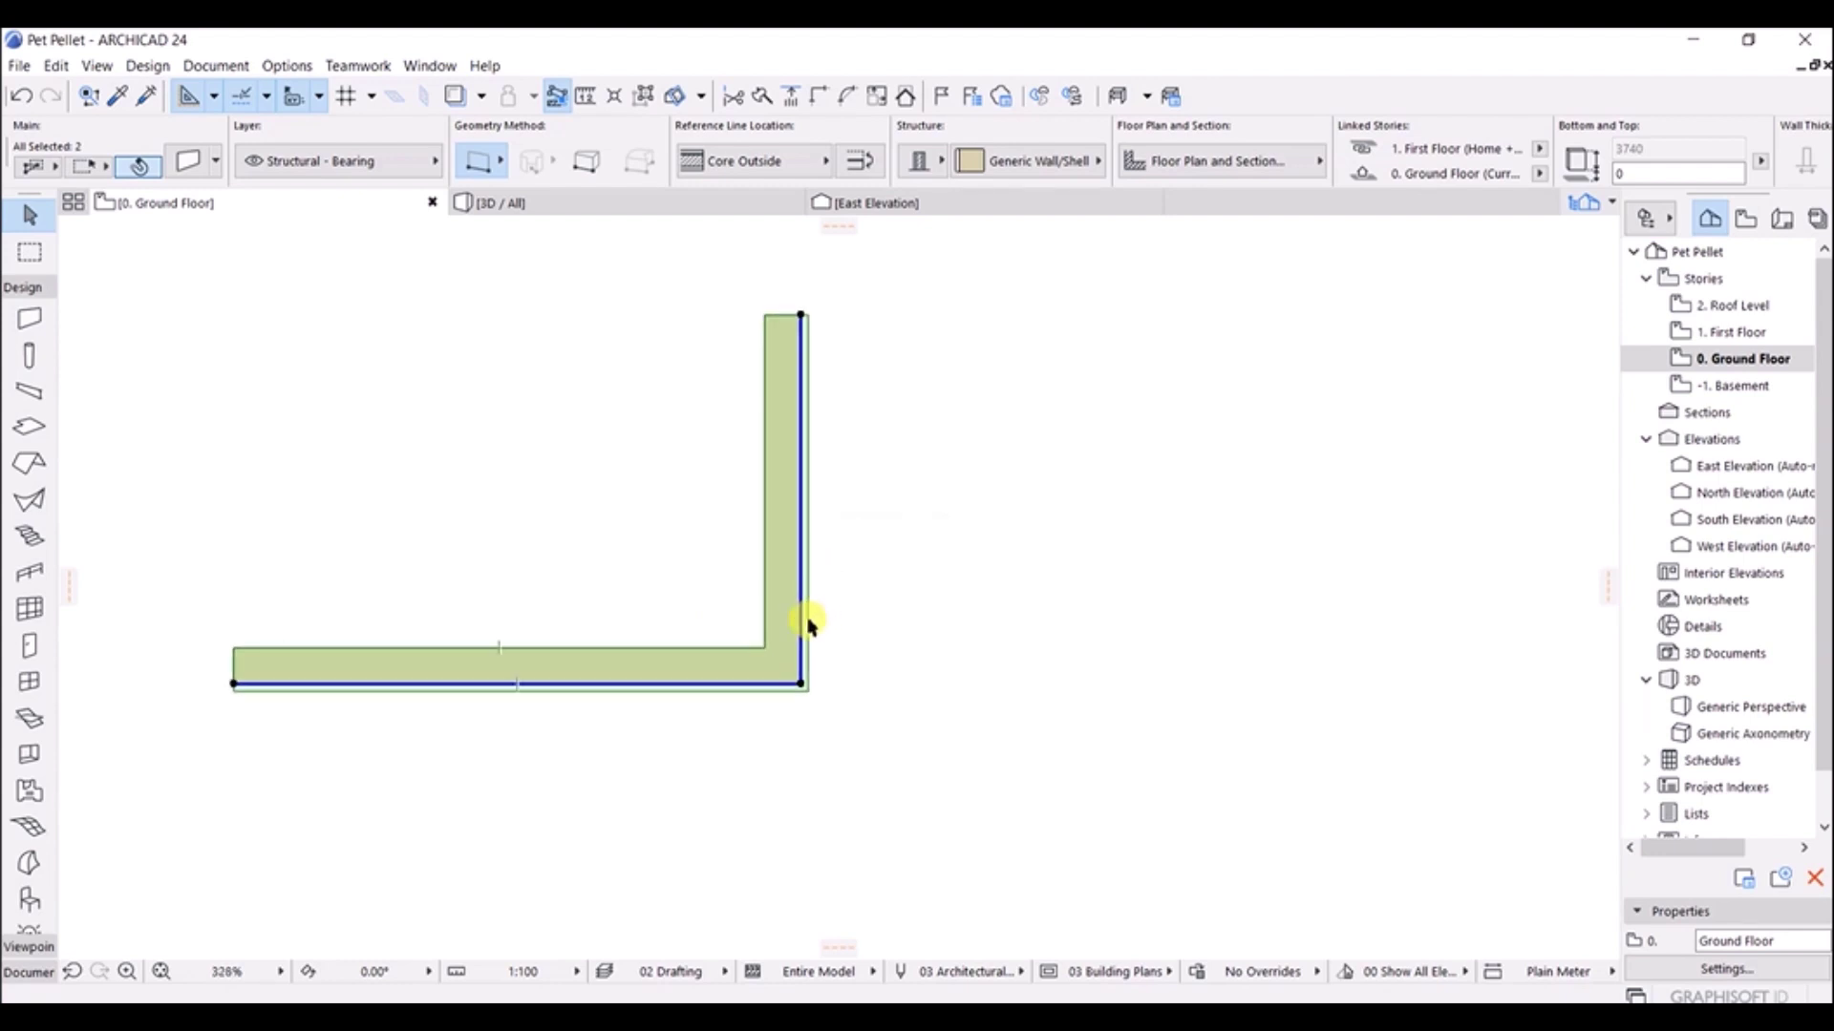
click(807, 623)
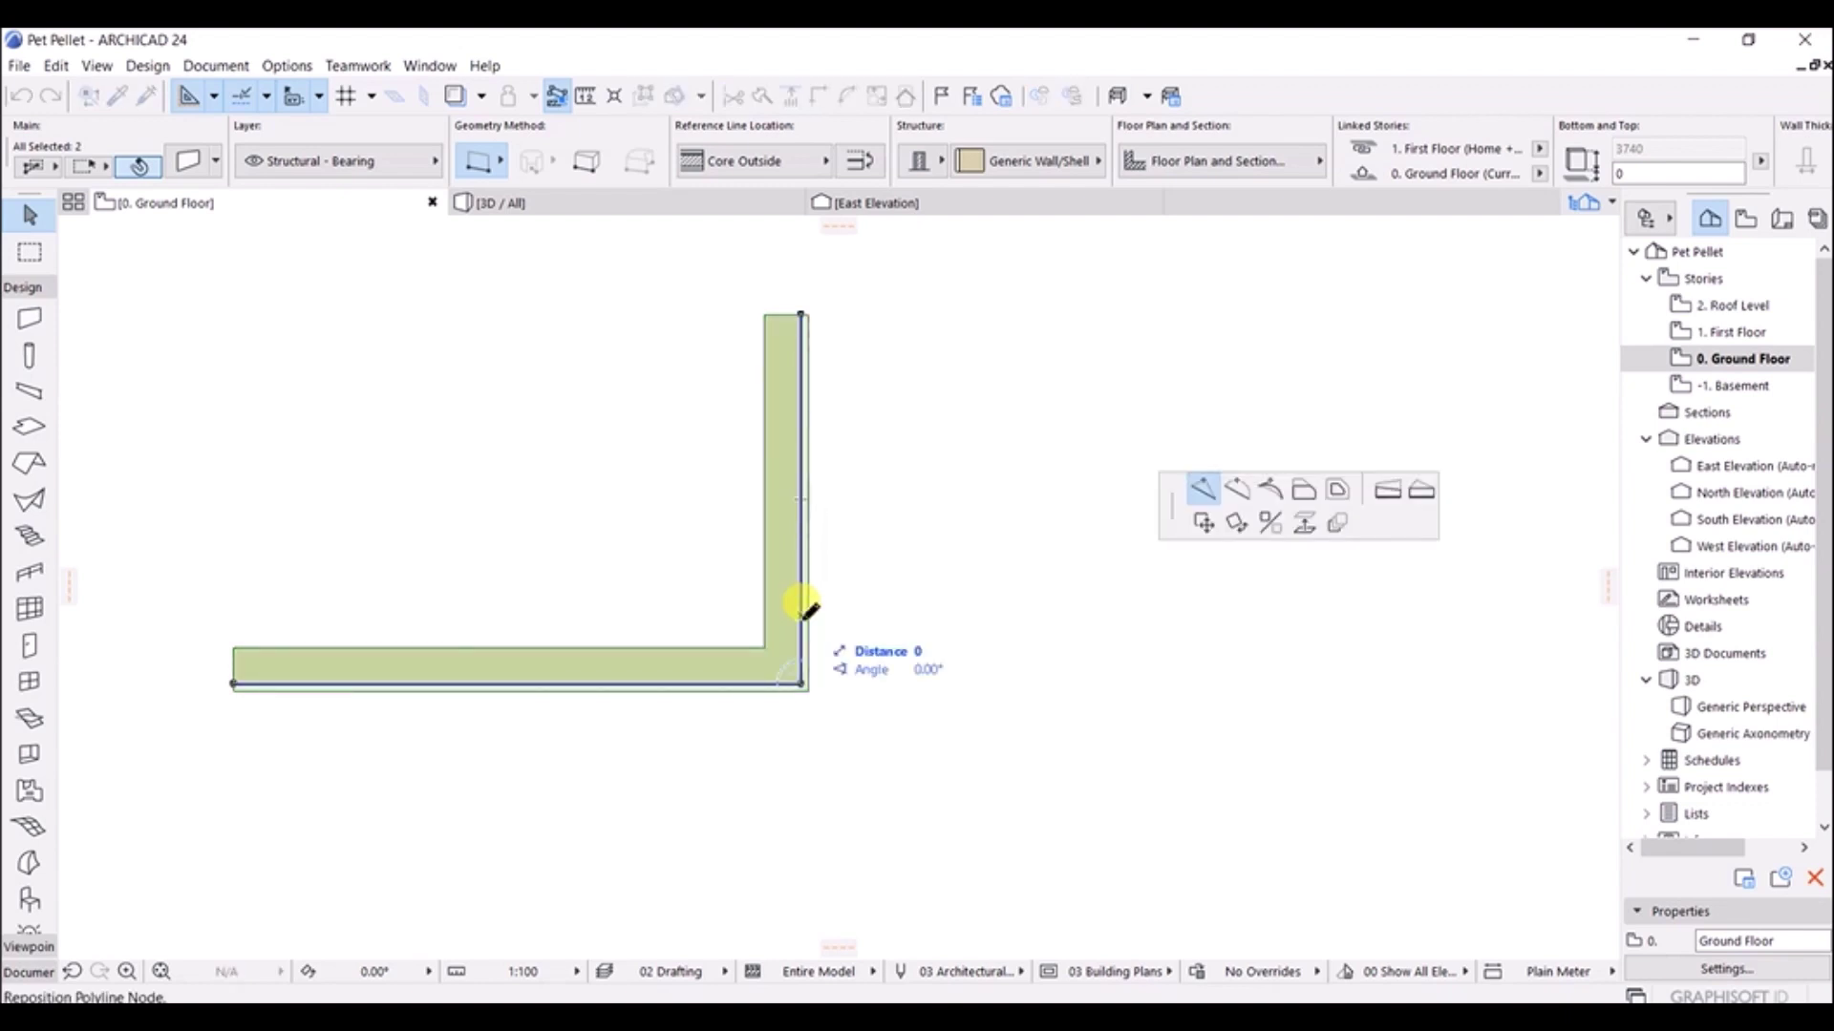
click(1306, 492)
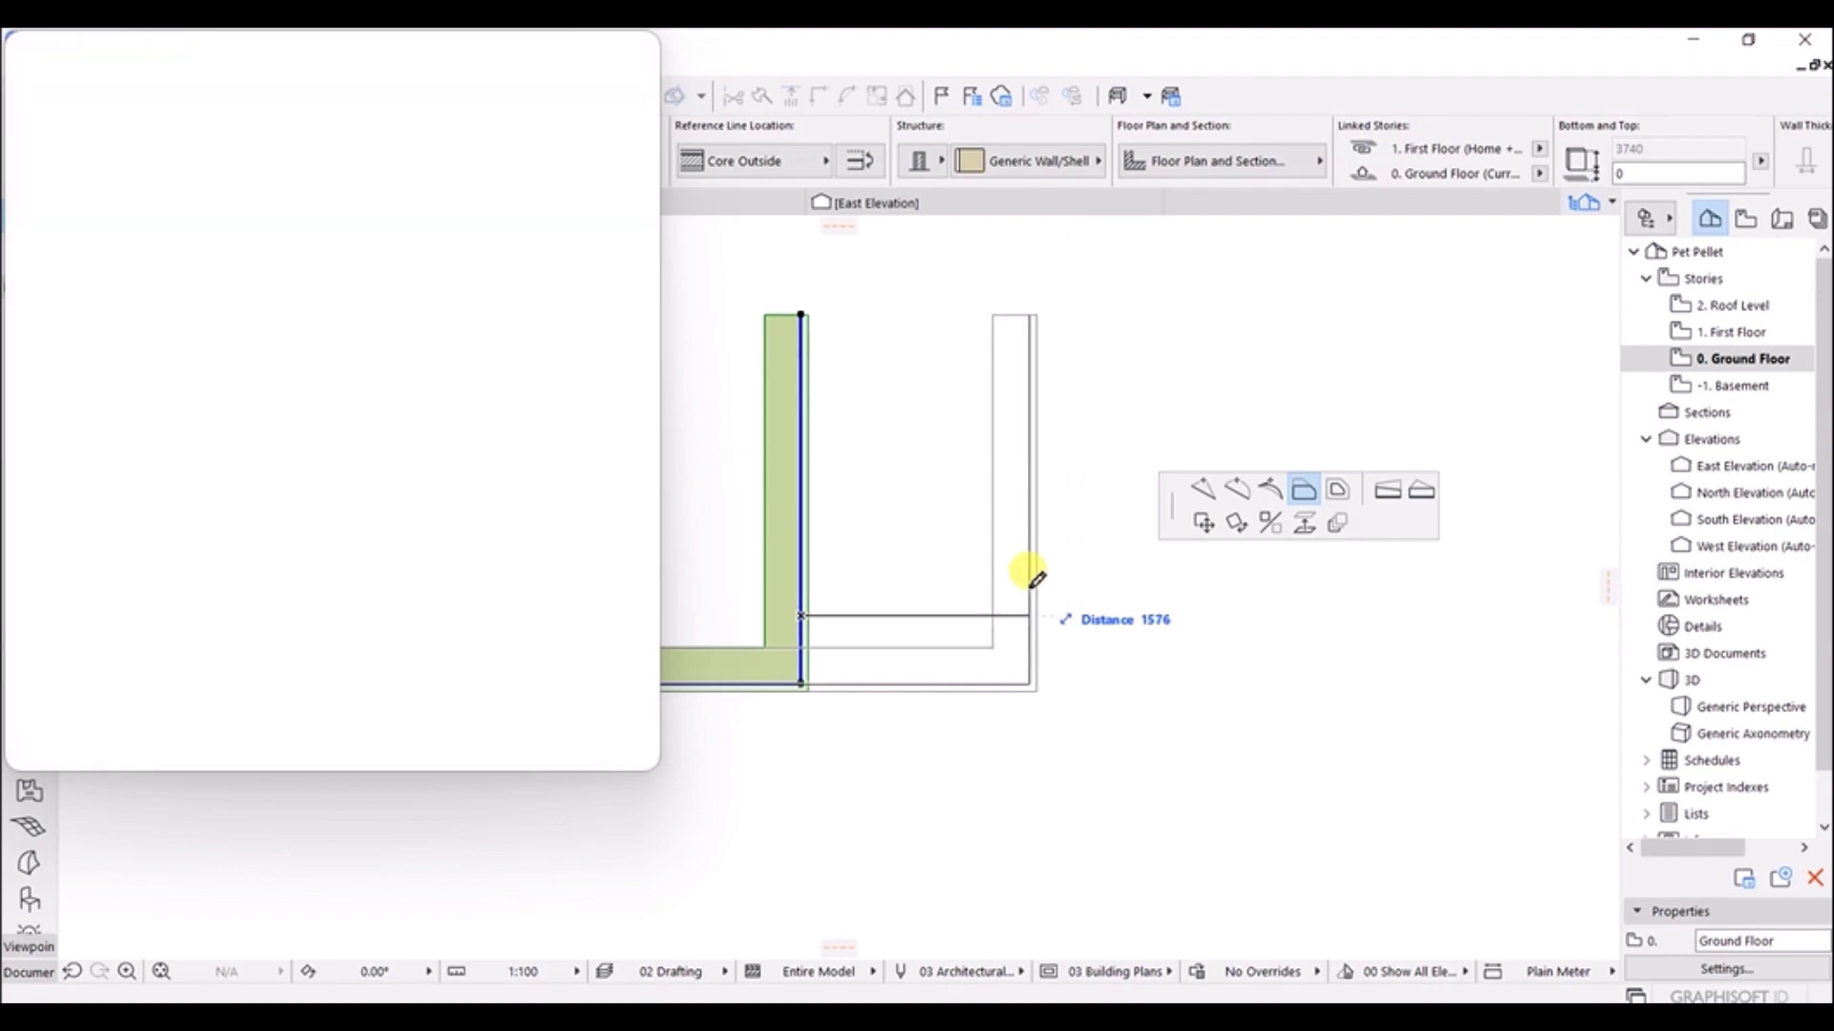
click(1035, 578)
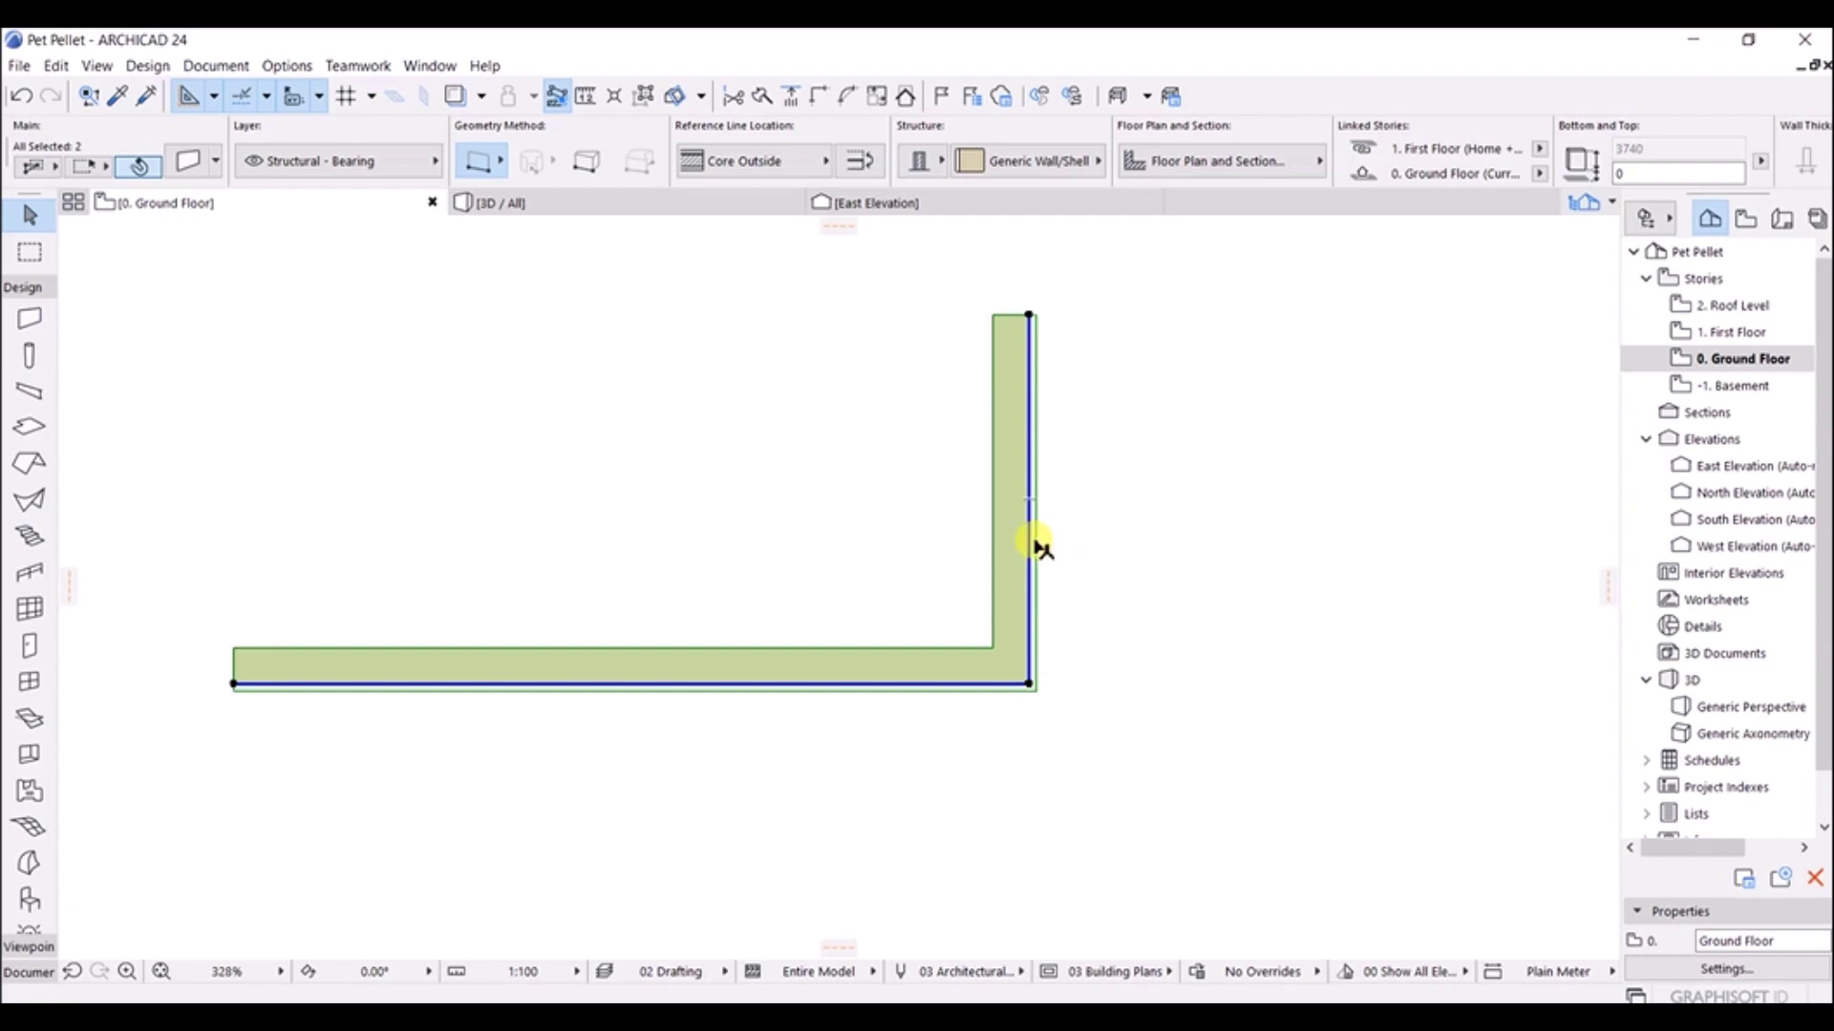
Step: Offset all edges of the two joined walls outward, away from the inner corner, and deselect the walls
click(1035, 597)
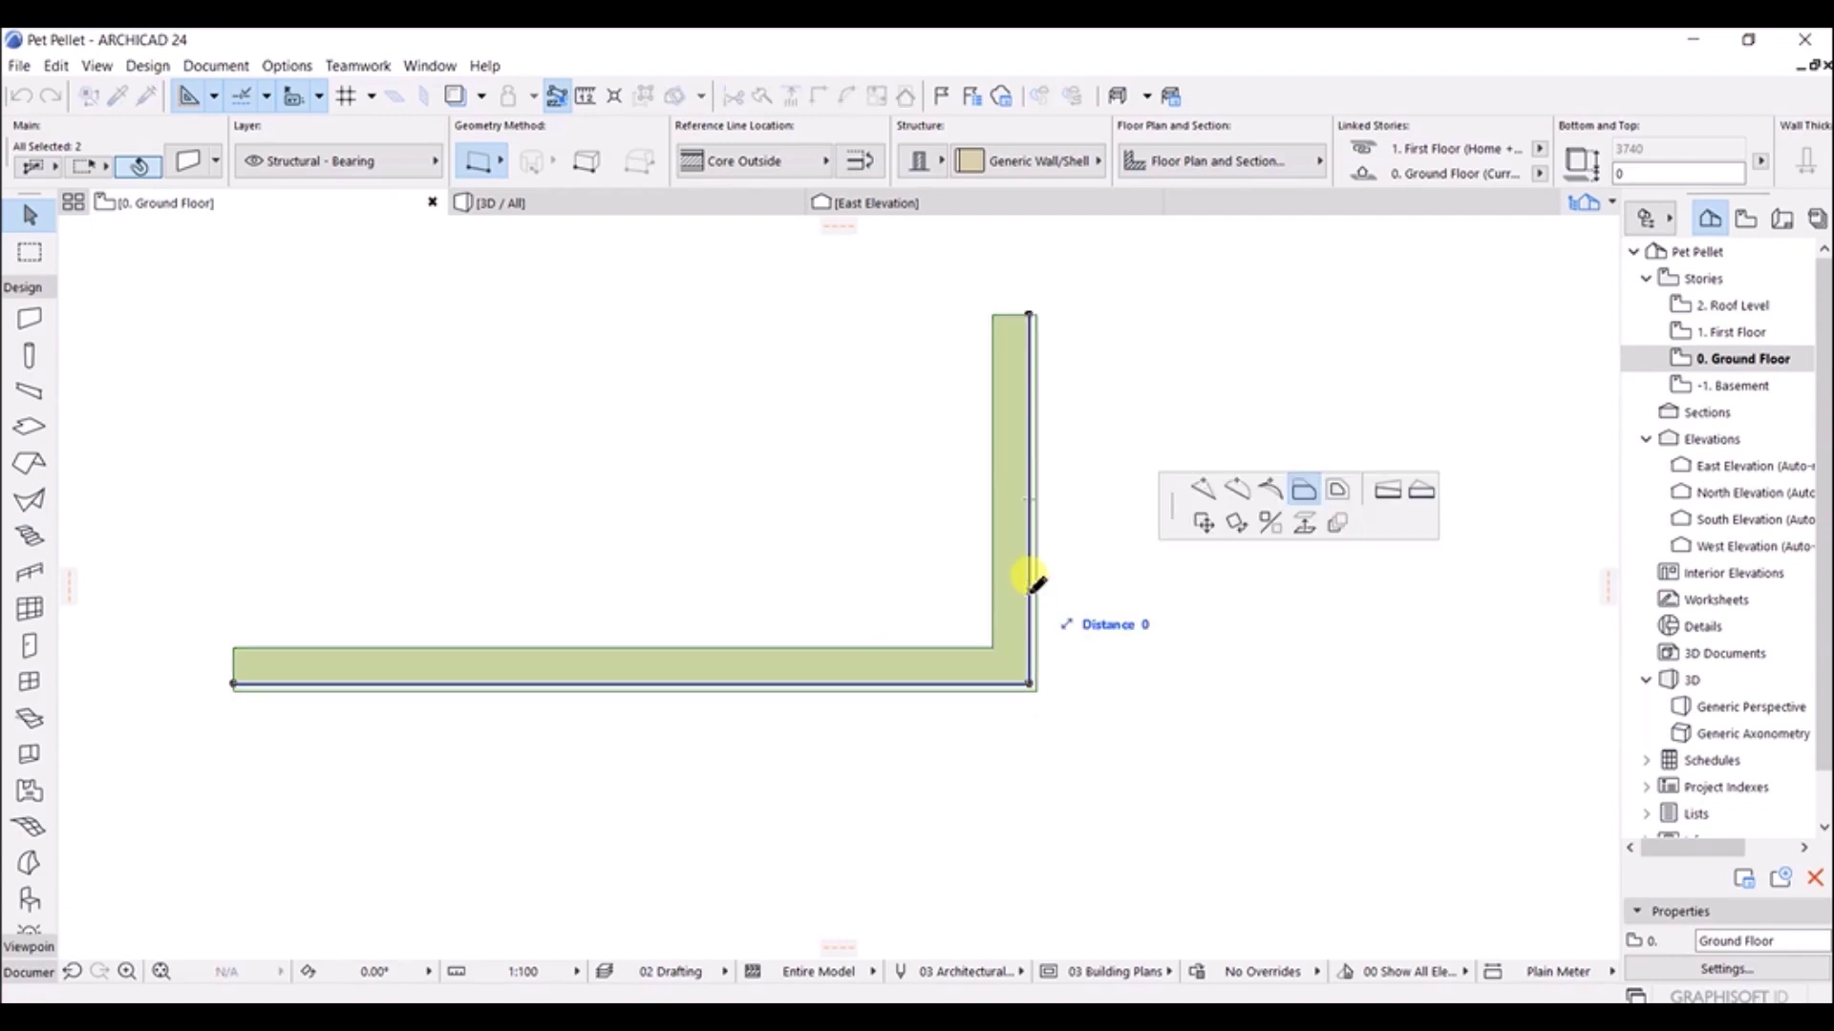
click(1338, 490)
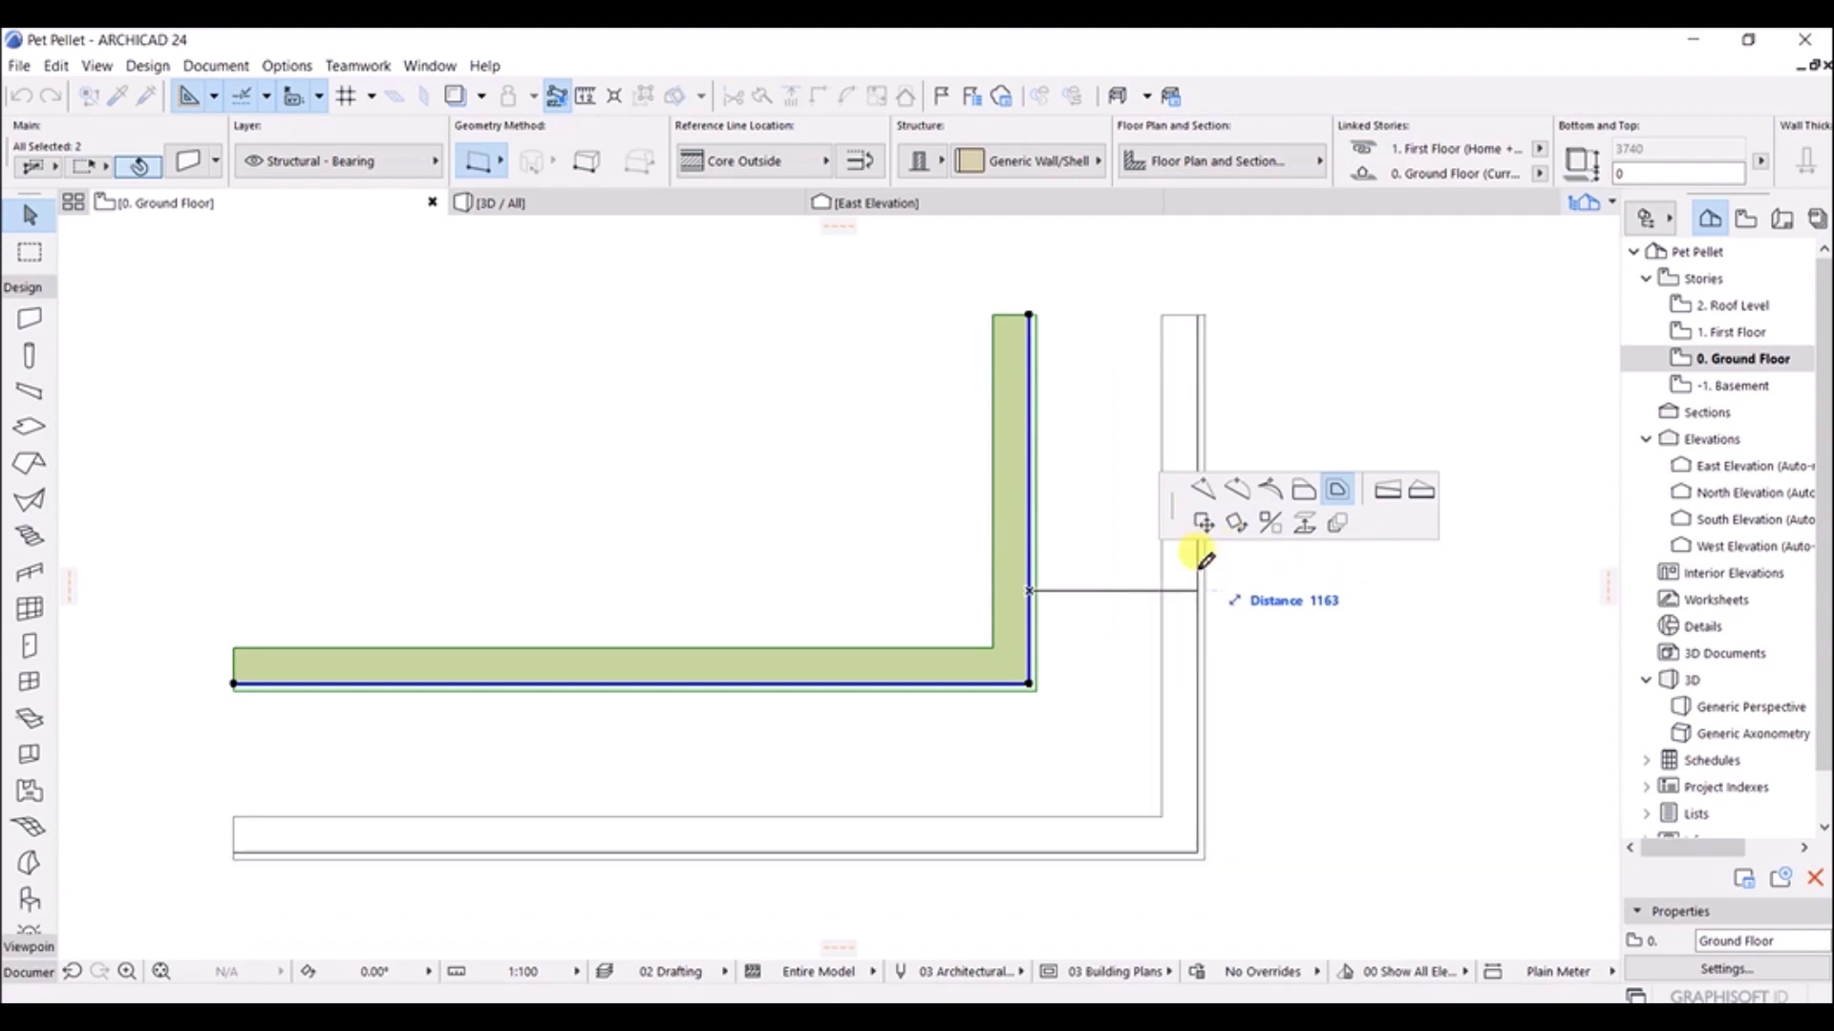
key(Tab)
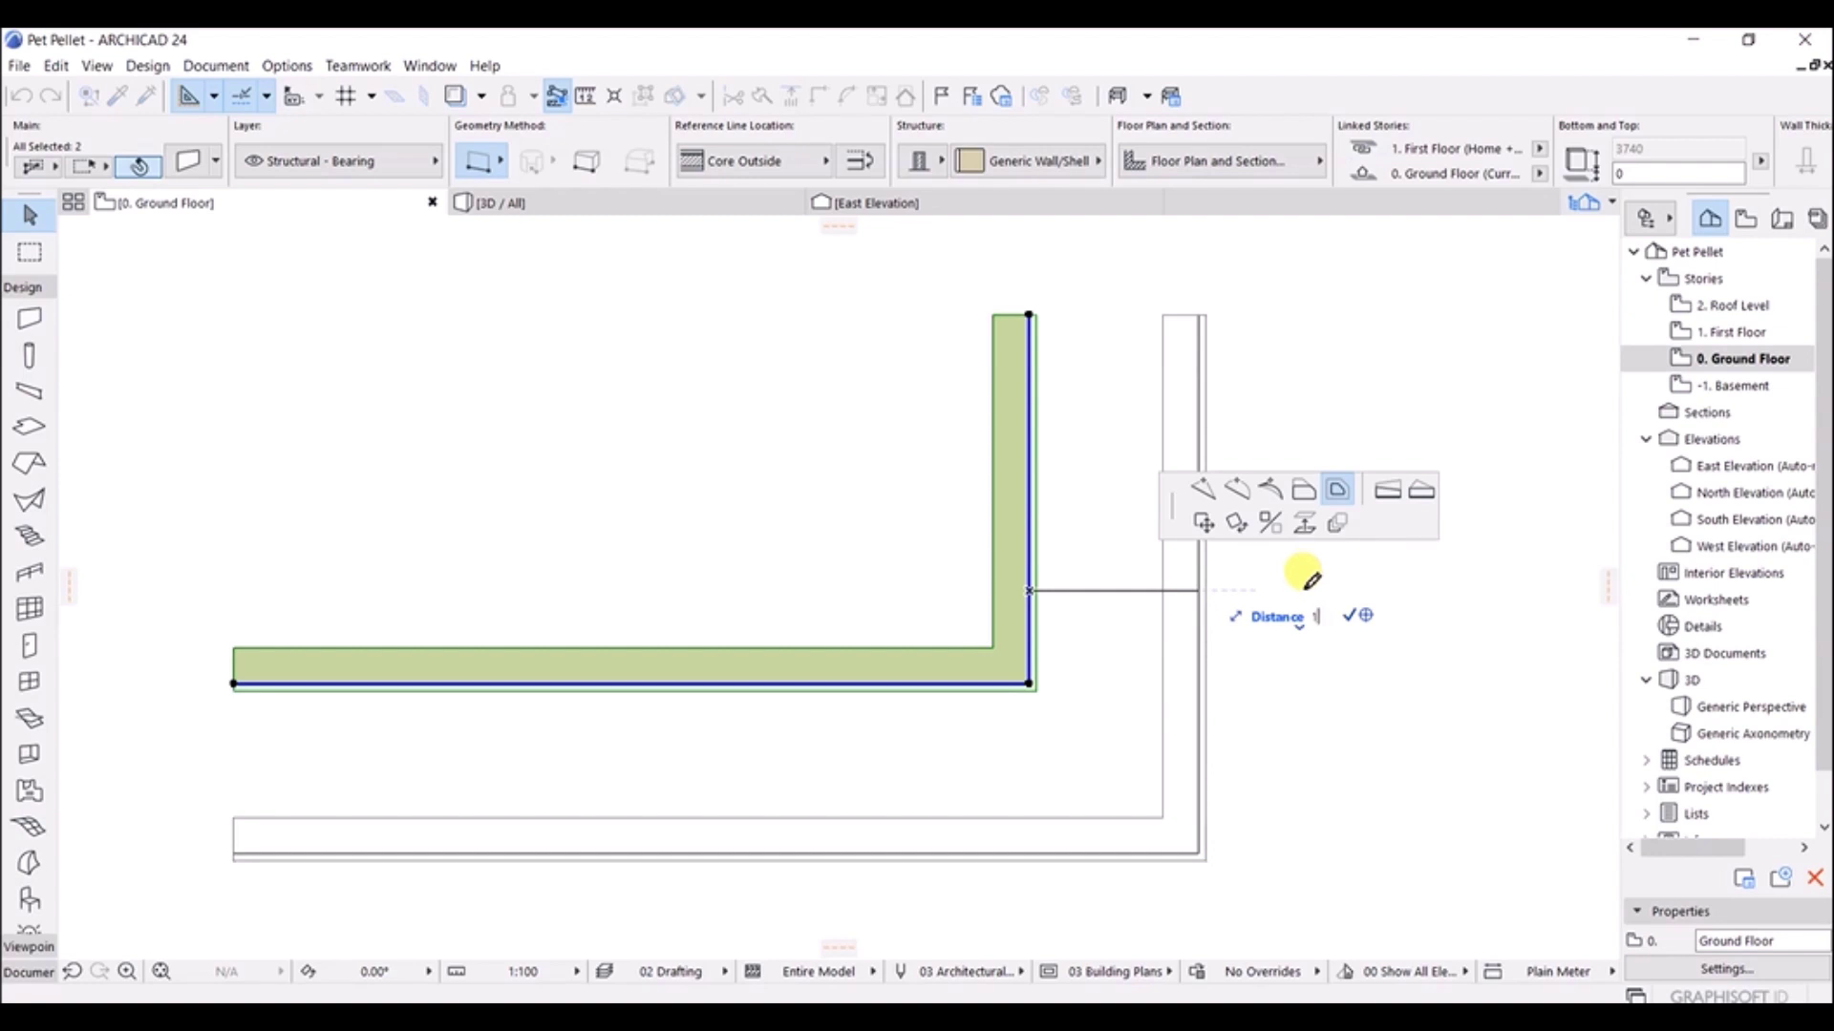
key(Tab)
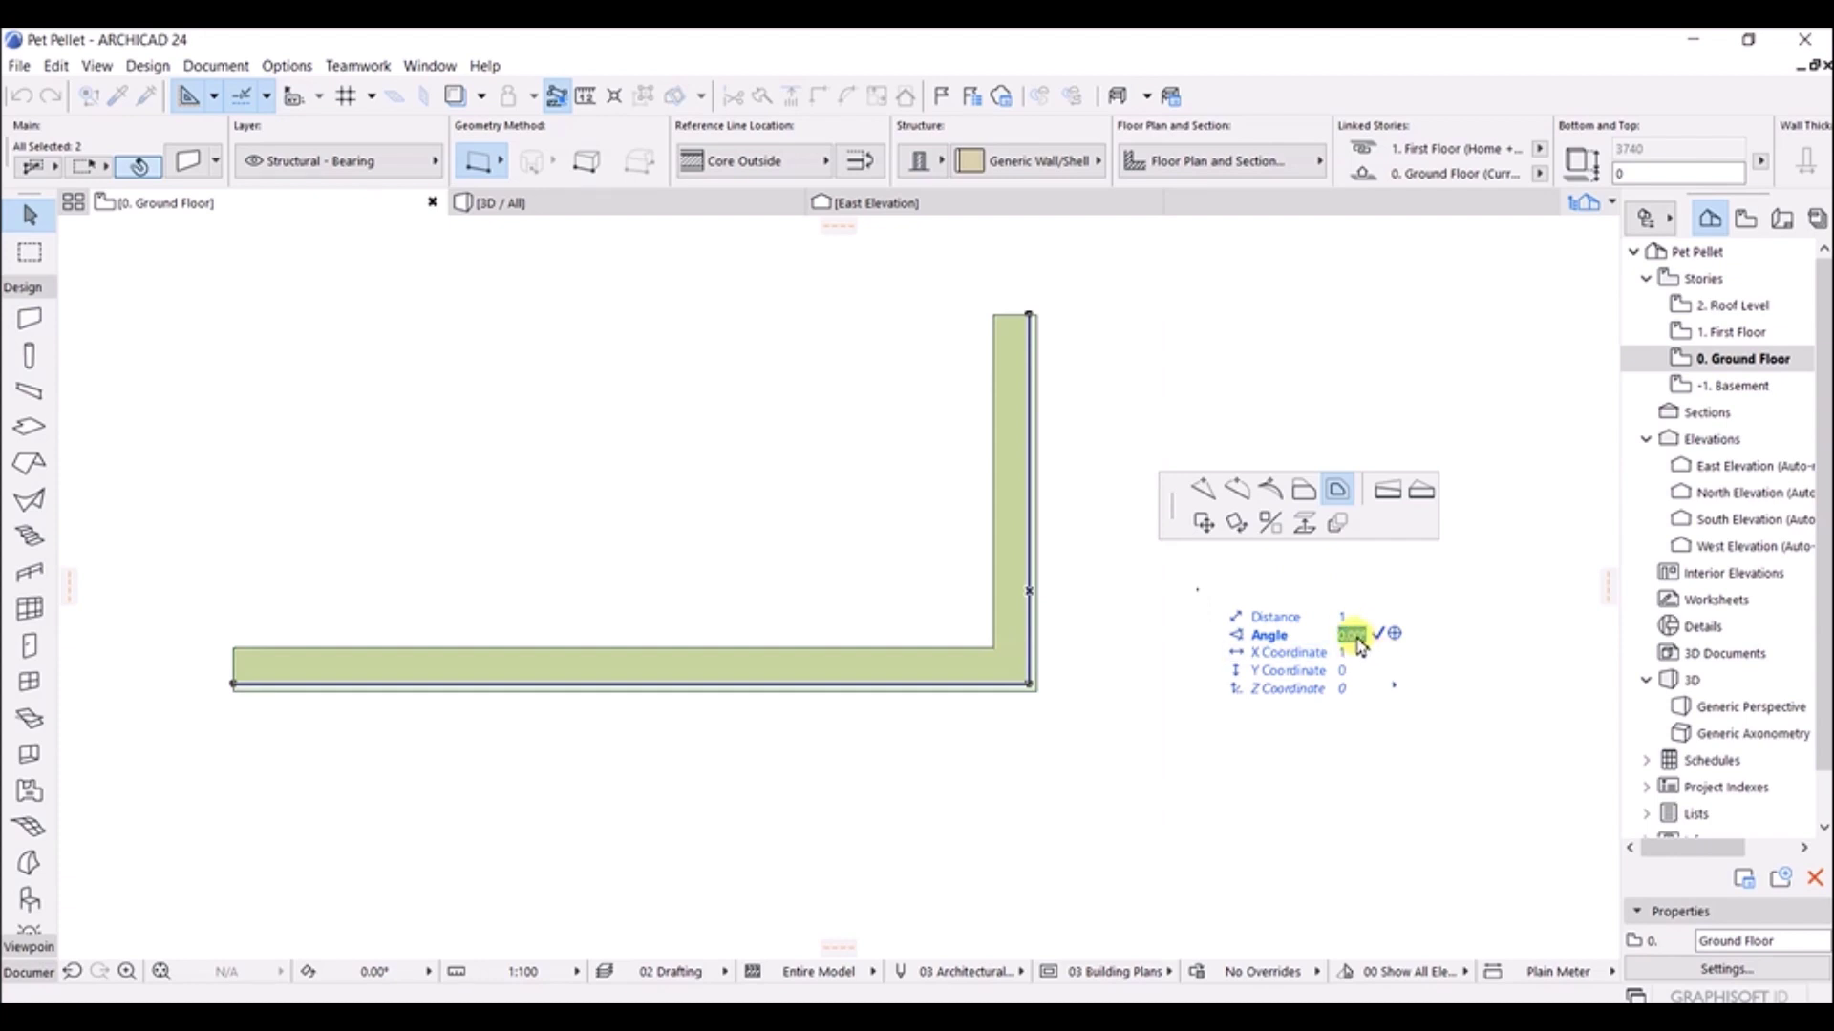
click(1345, 617)
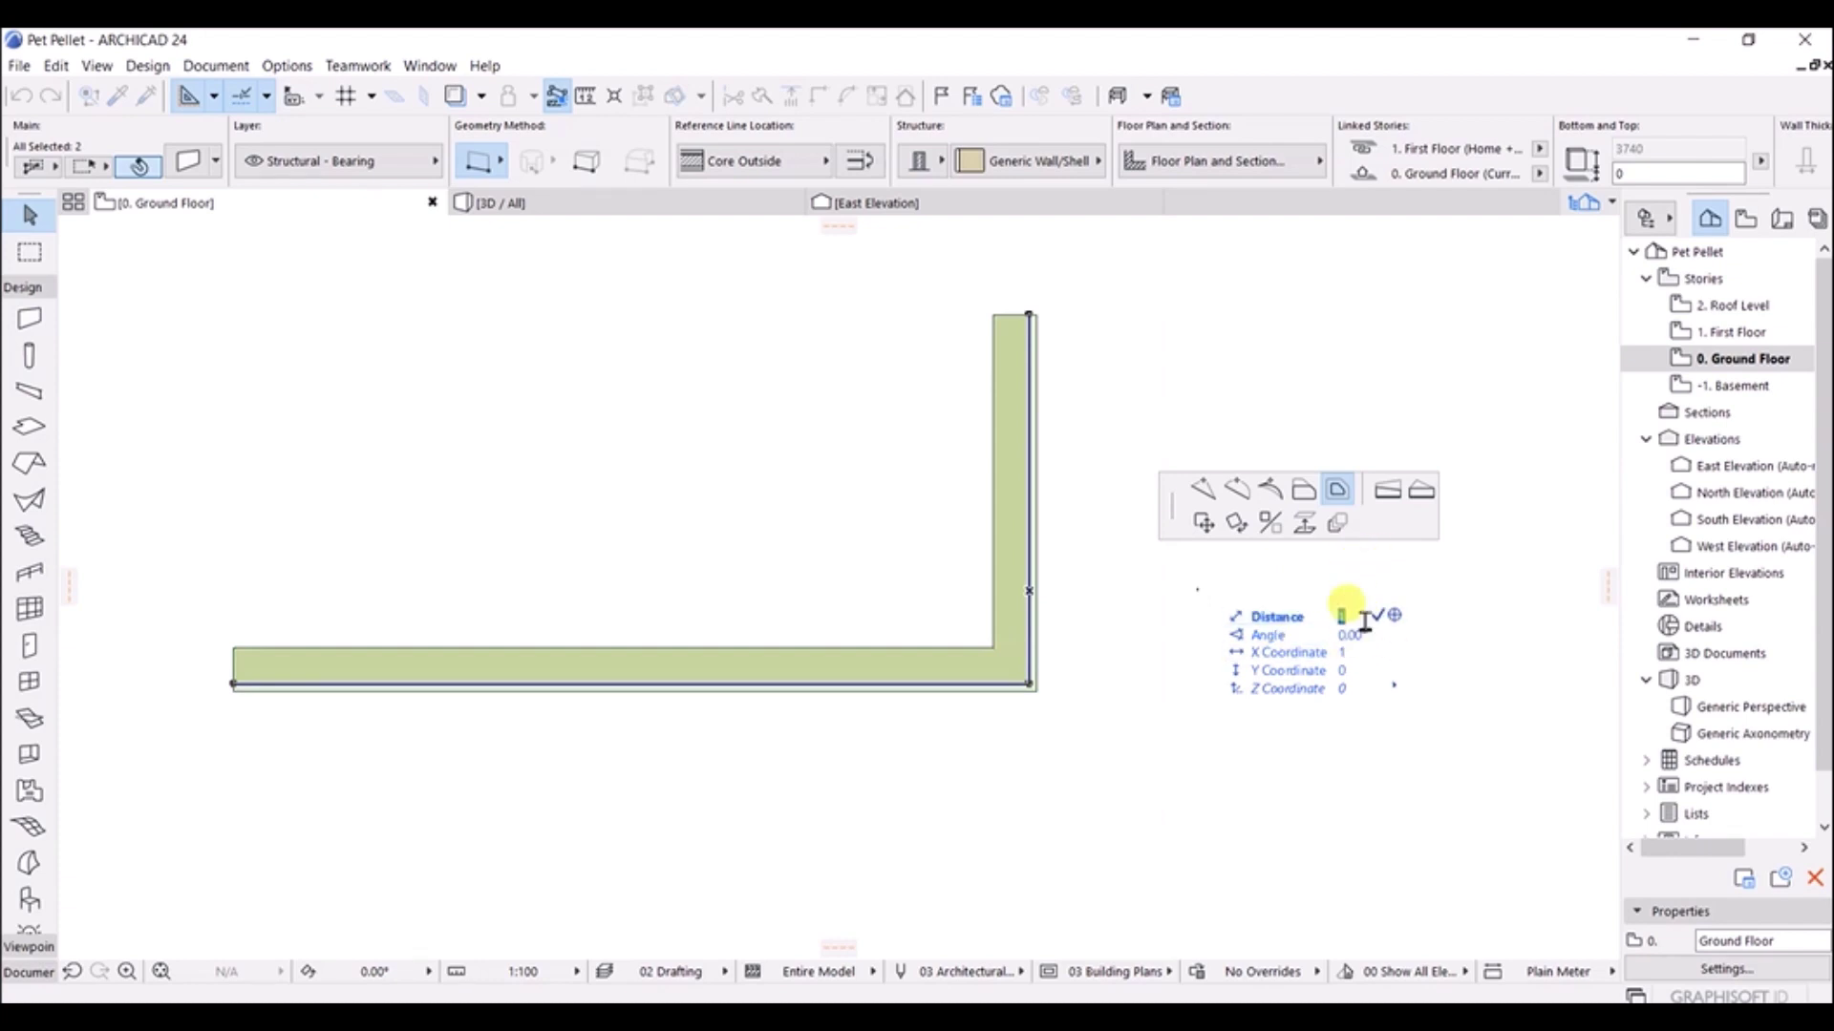
text(1)
double_click(1364, 618)
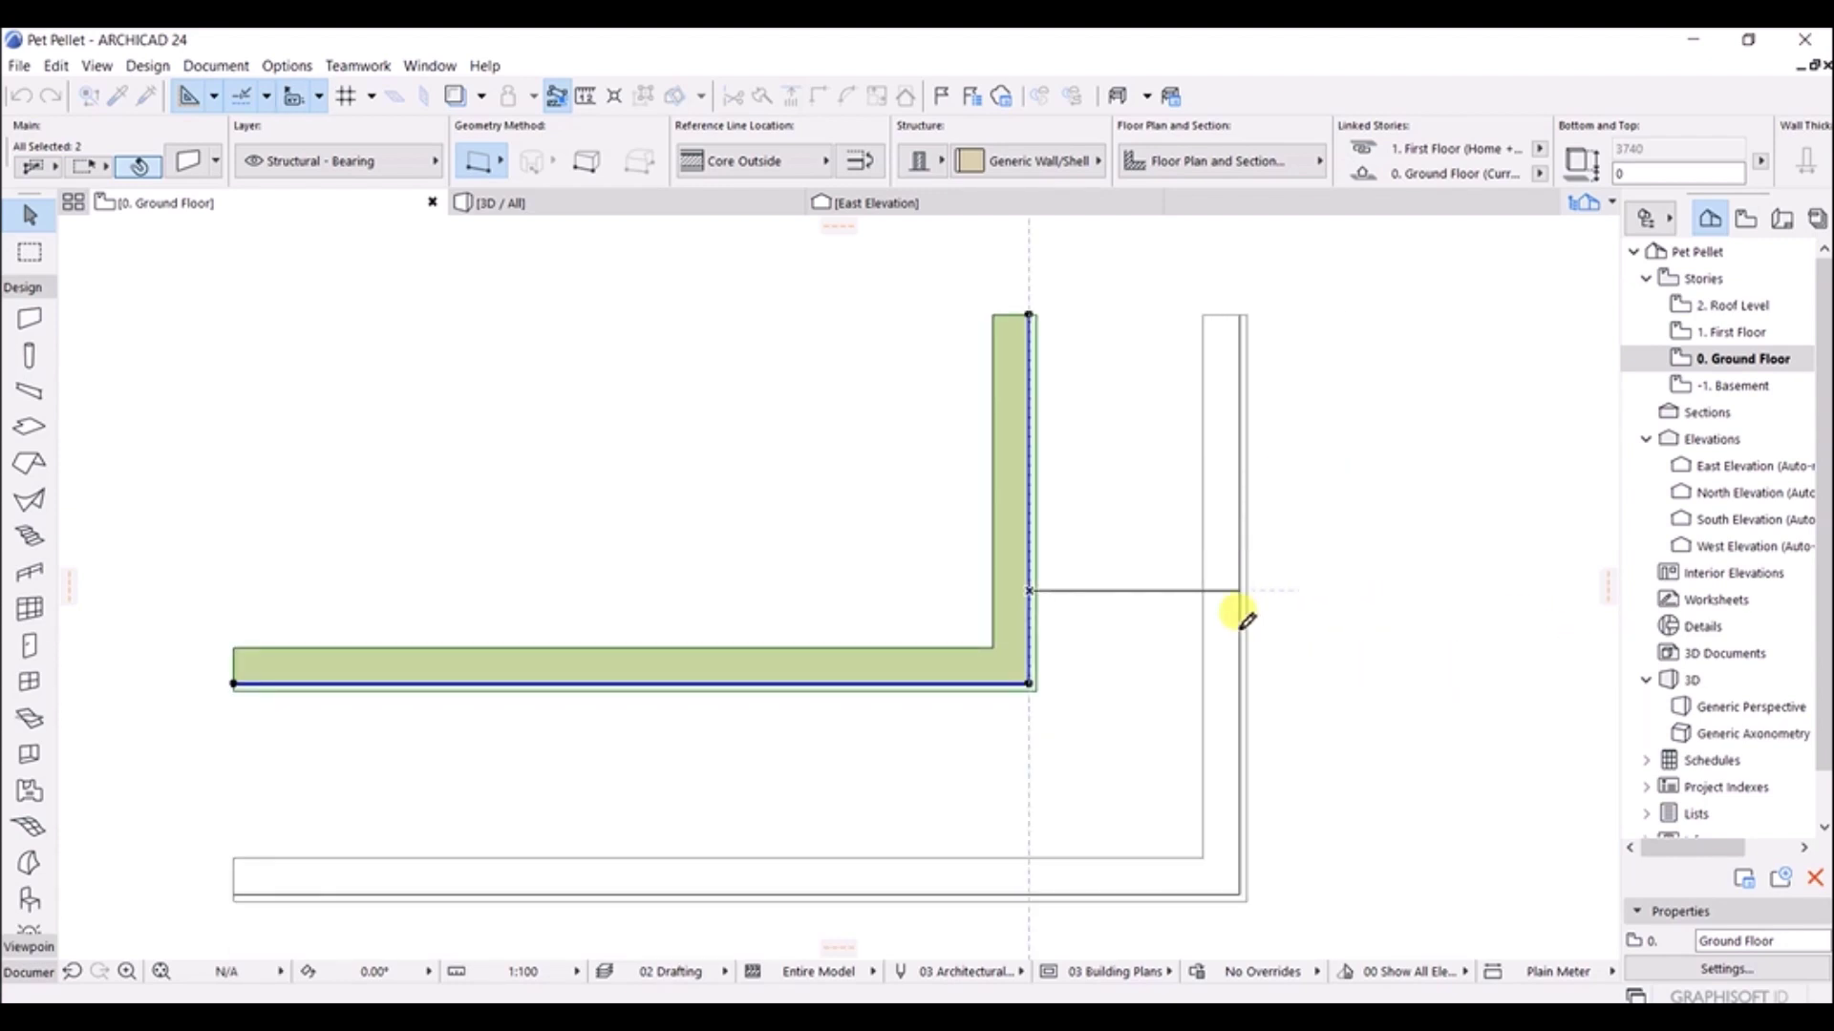
click(1242, 616)
scroll(1279, 648, down, 4)
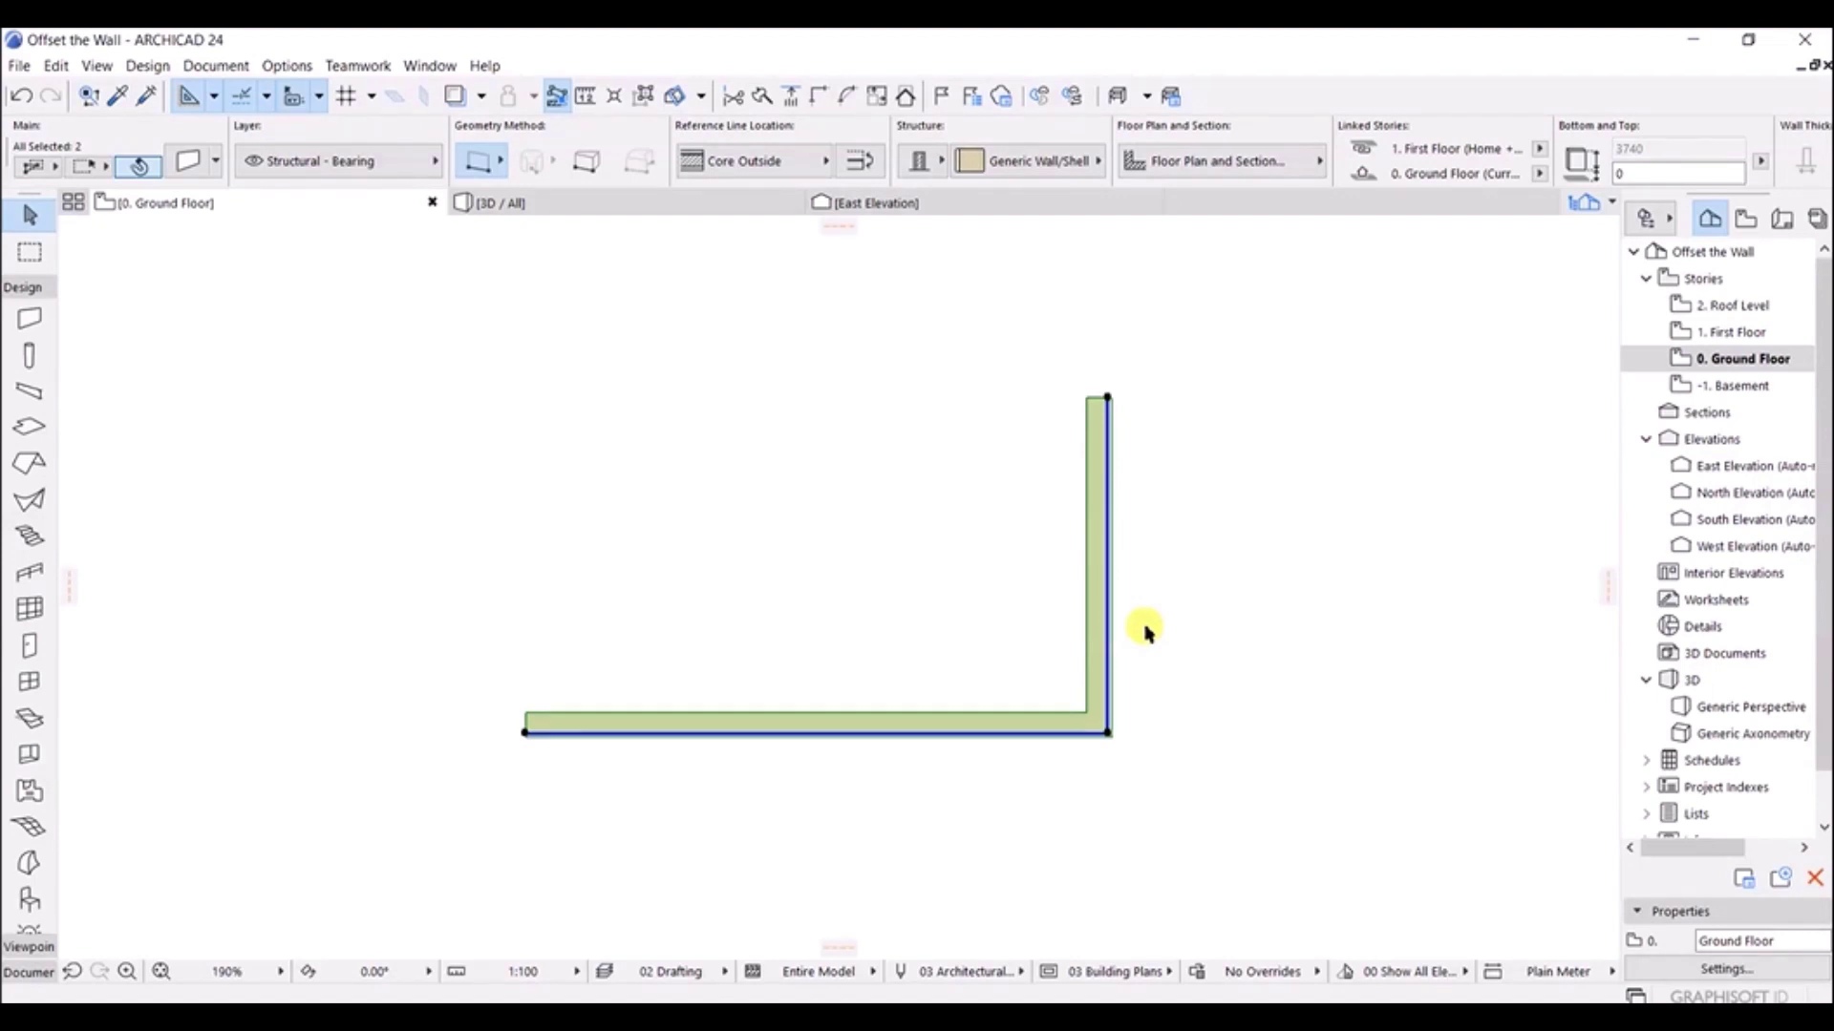
click(1217, 585)
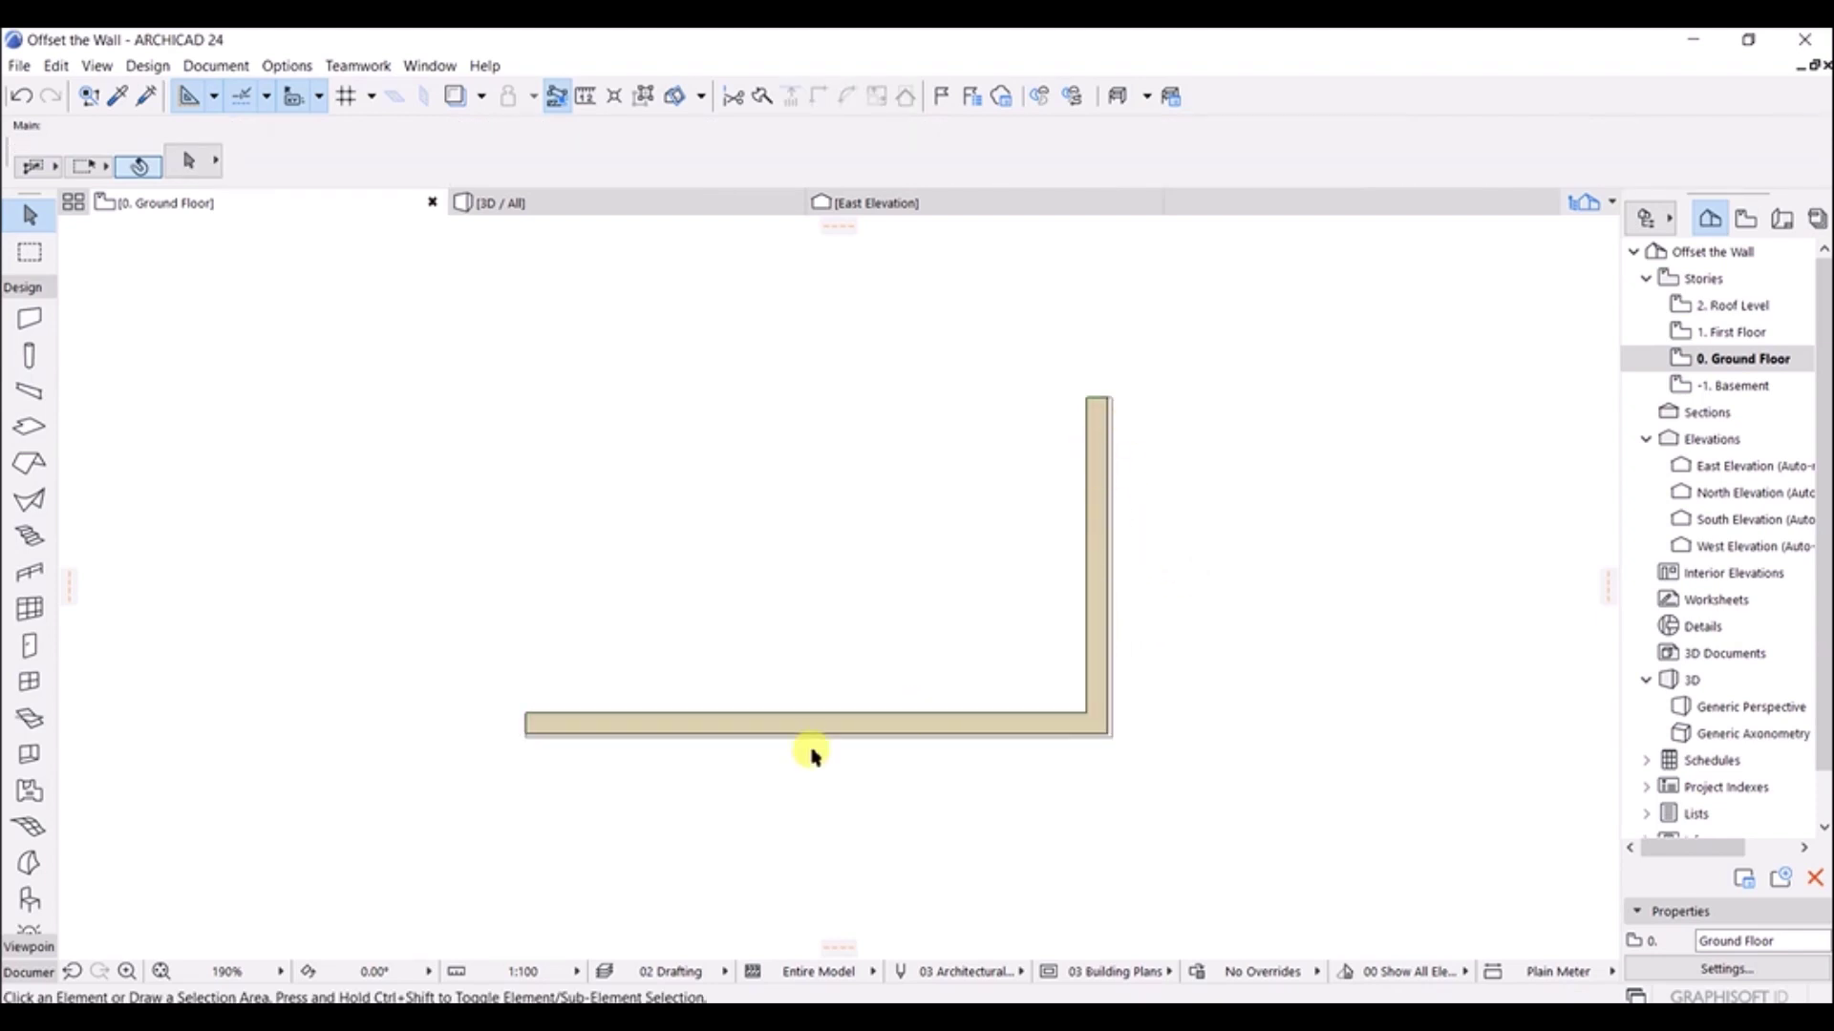
Step: Select only the vertical wall, move it 2000 to the right at 0°, and deselect it
click(1107, 539)
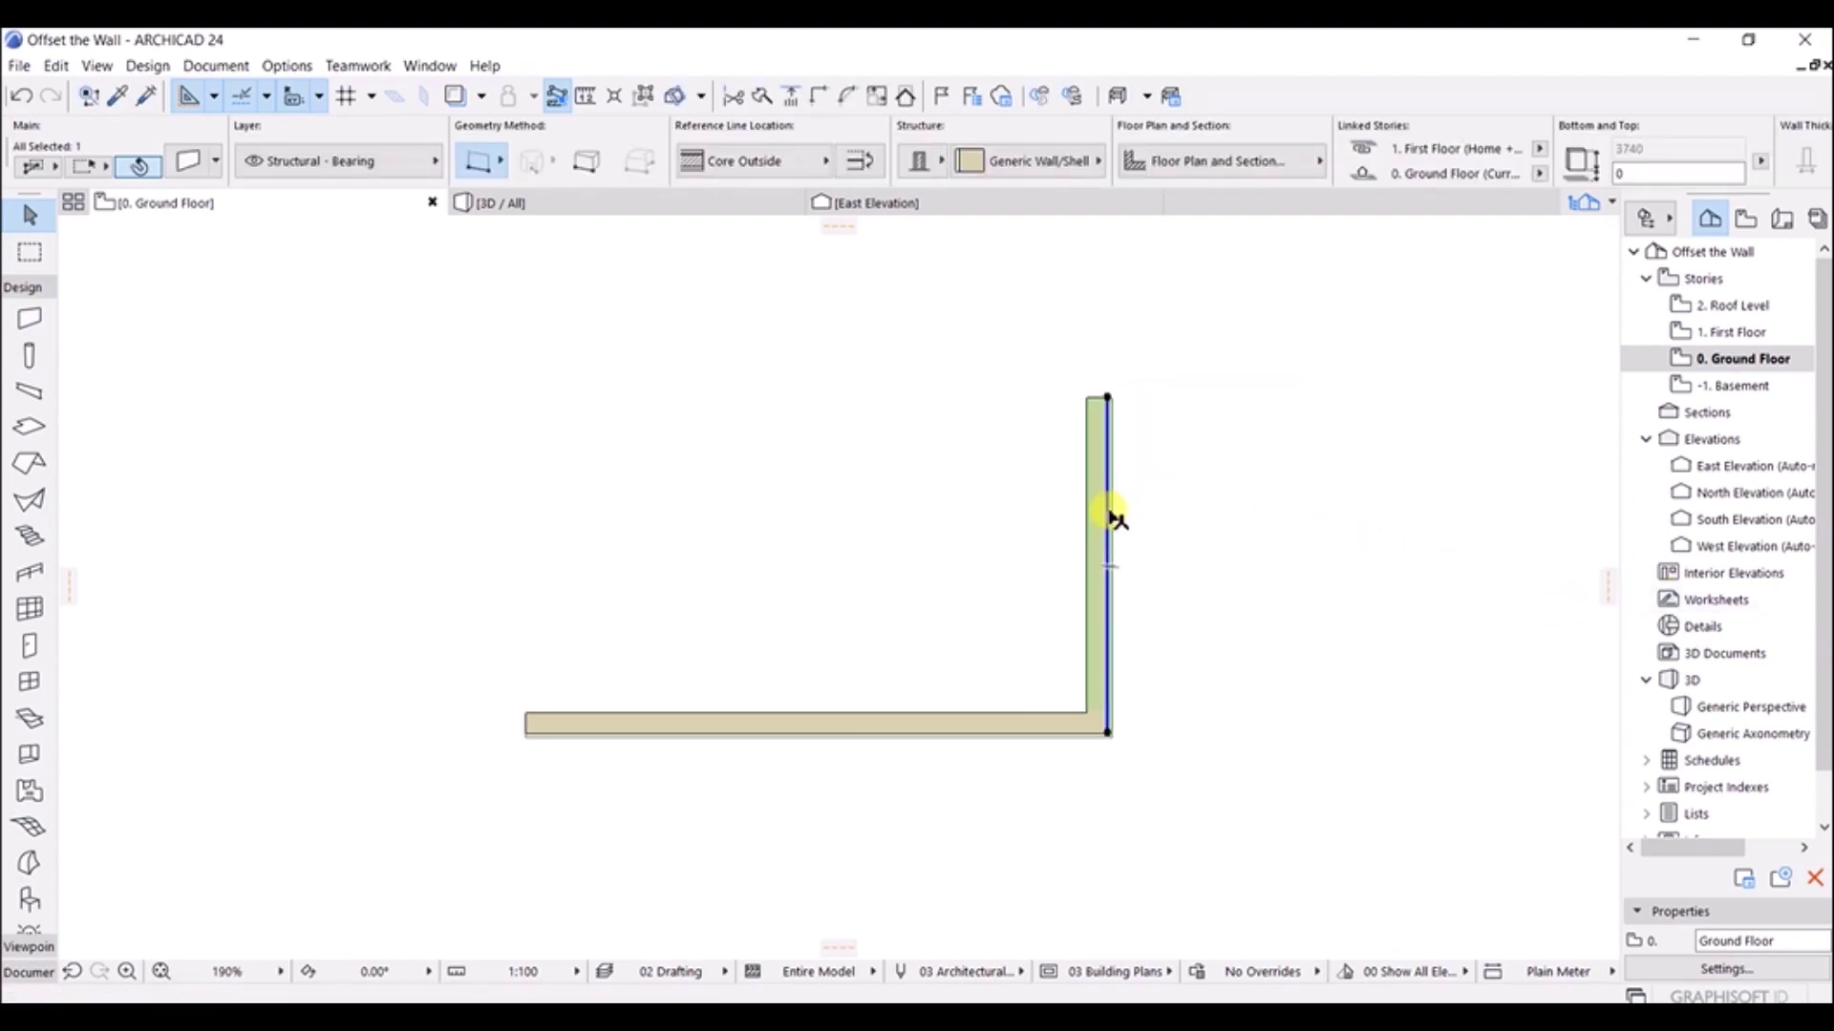
click(1115, 647)
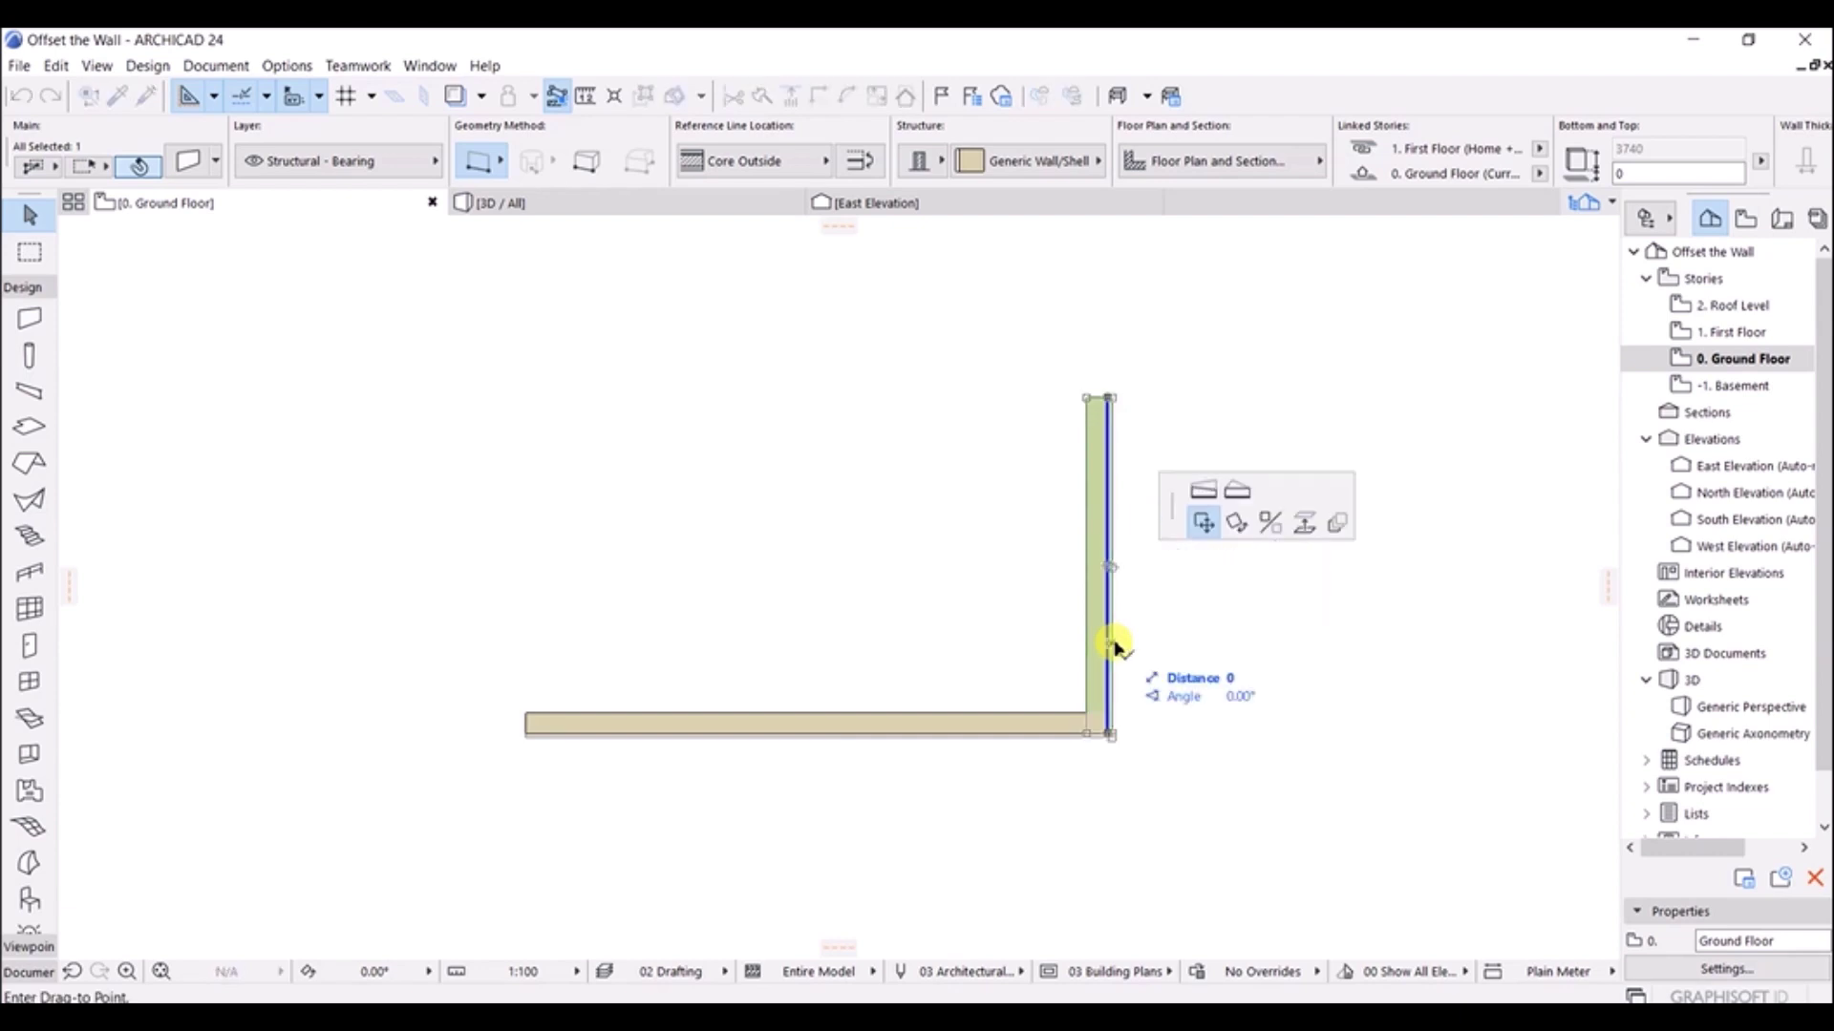
click(1202, 525)
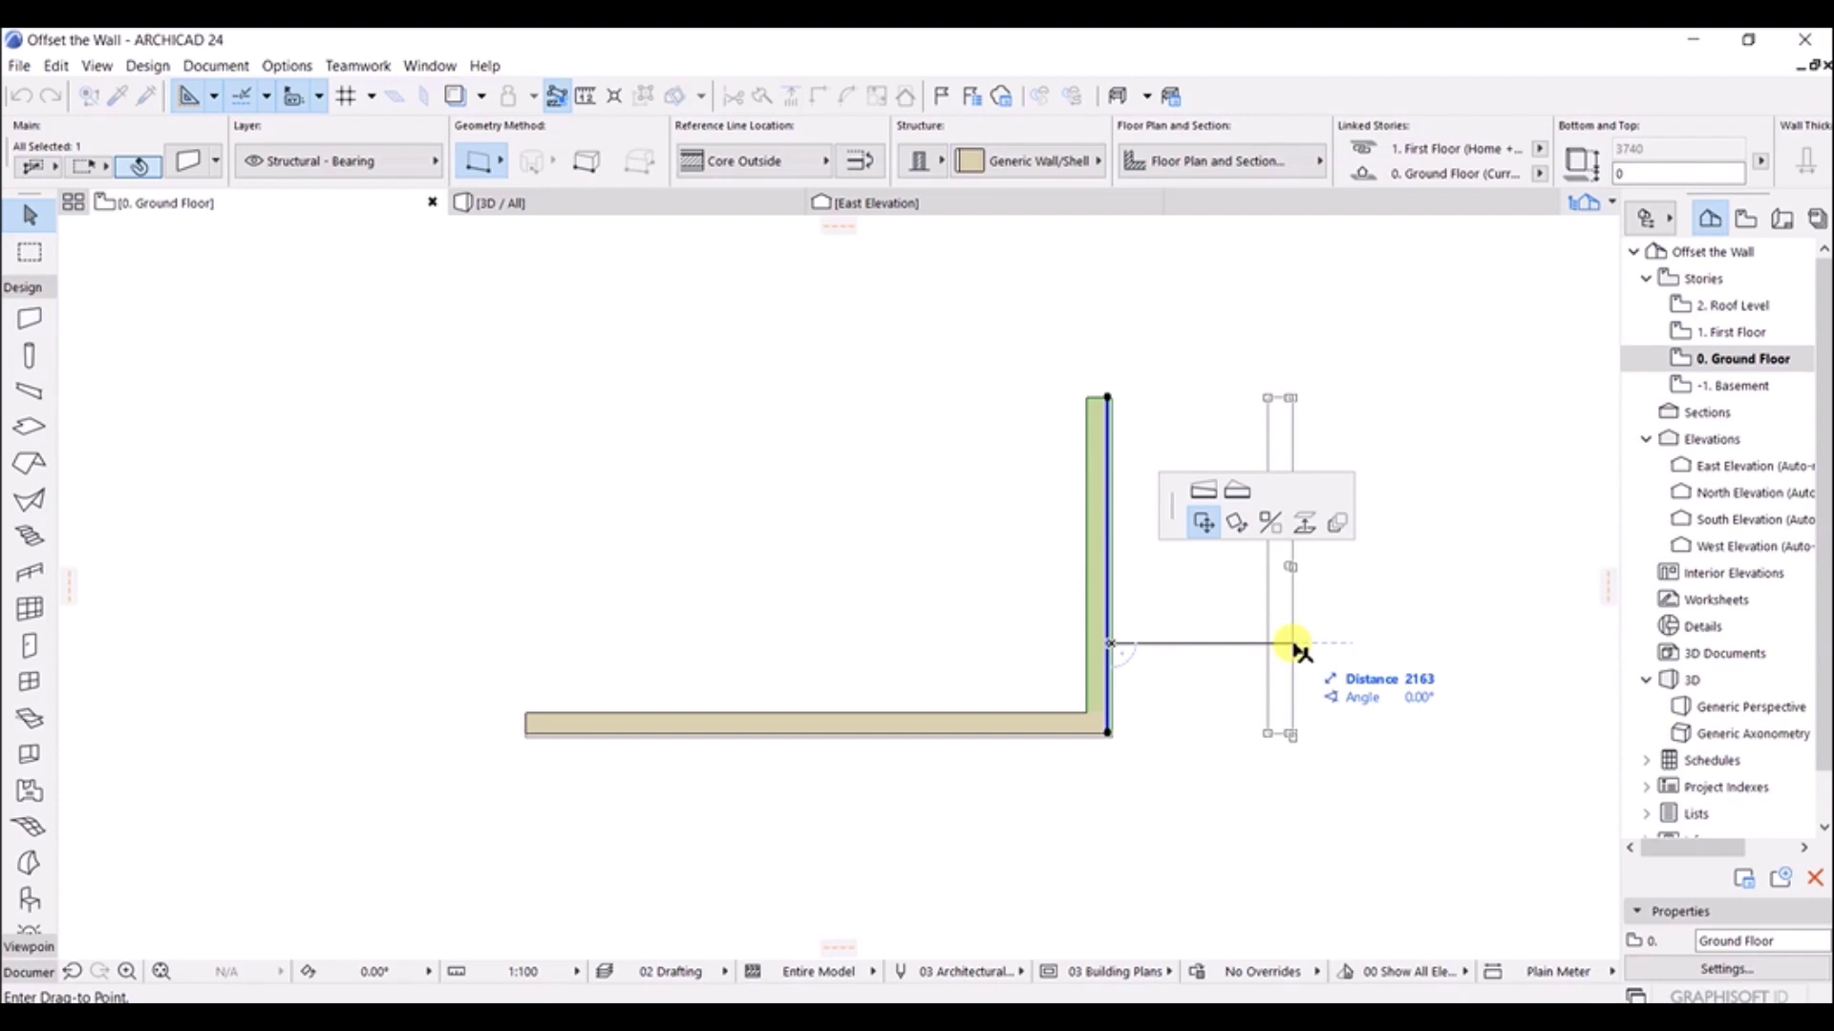
key(Tab)
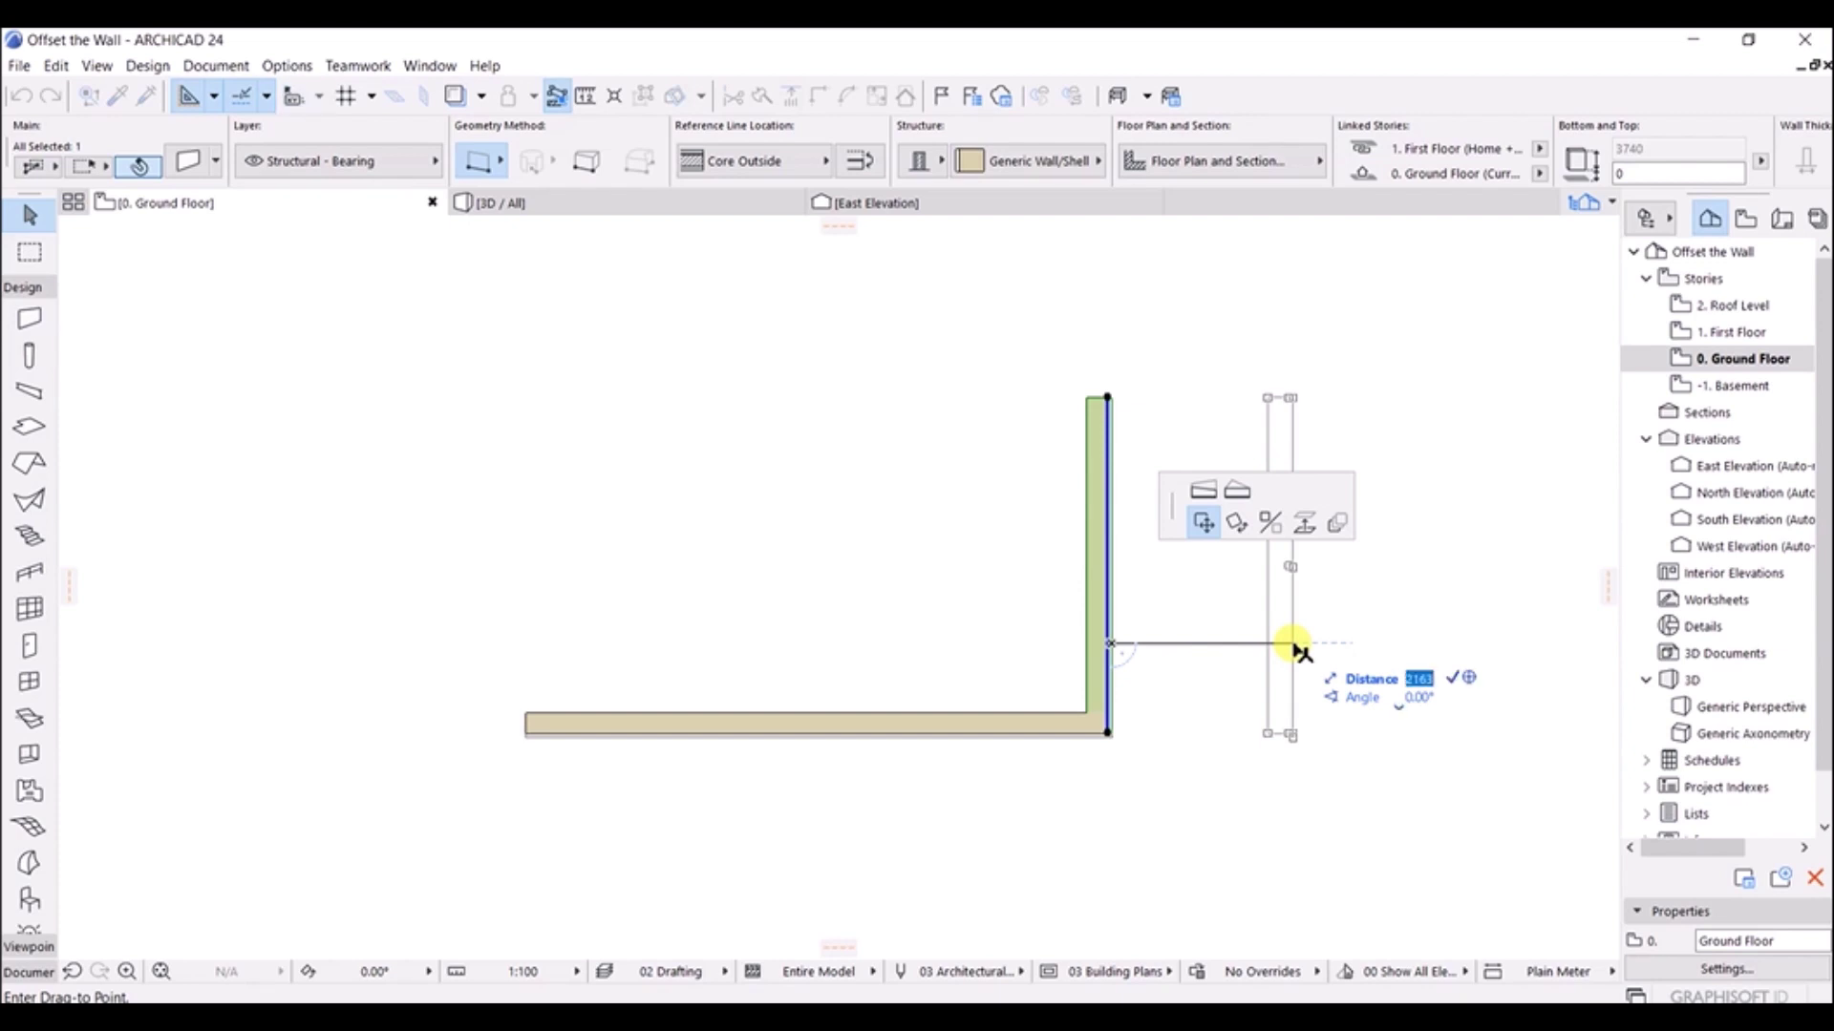
text(2000)
key(Return)
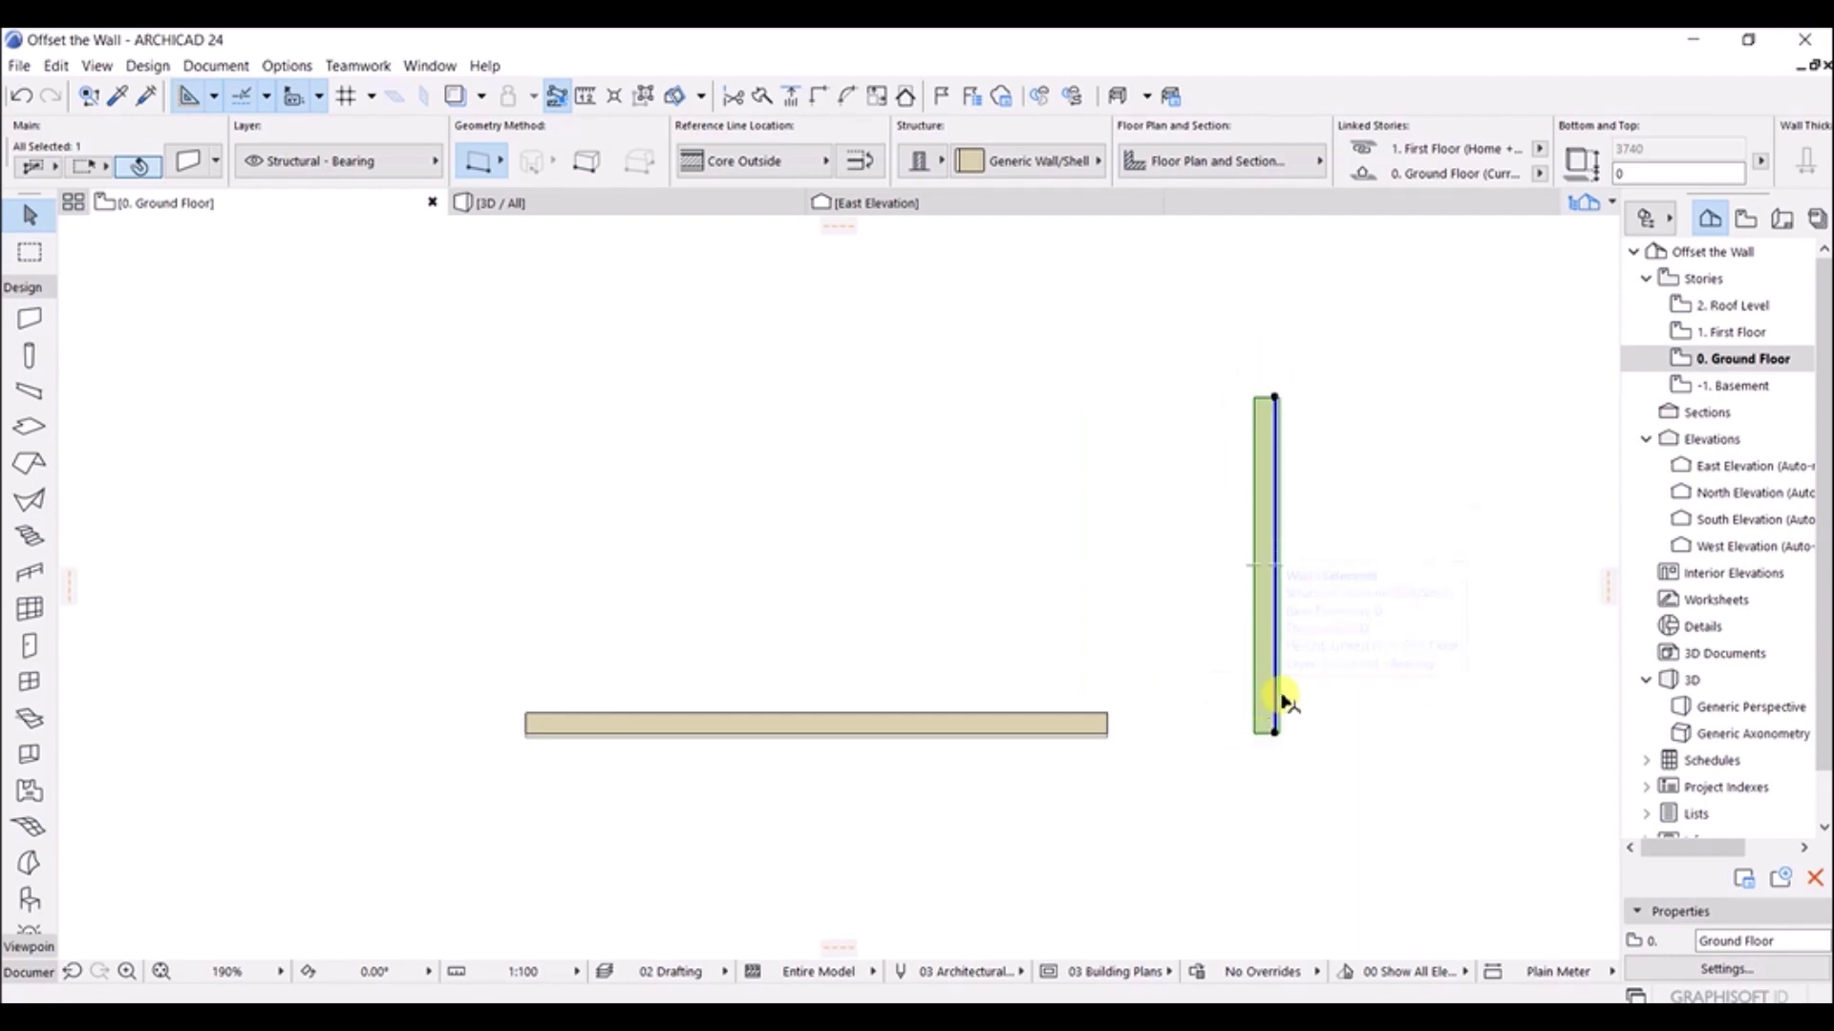
click(1419, 490)
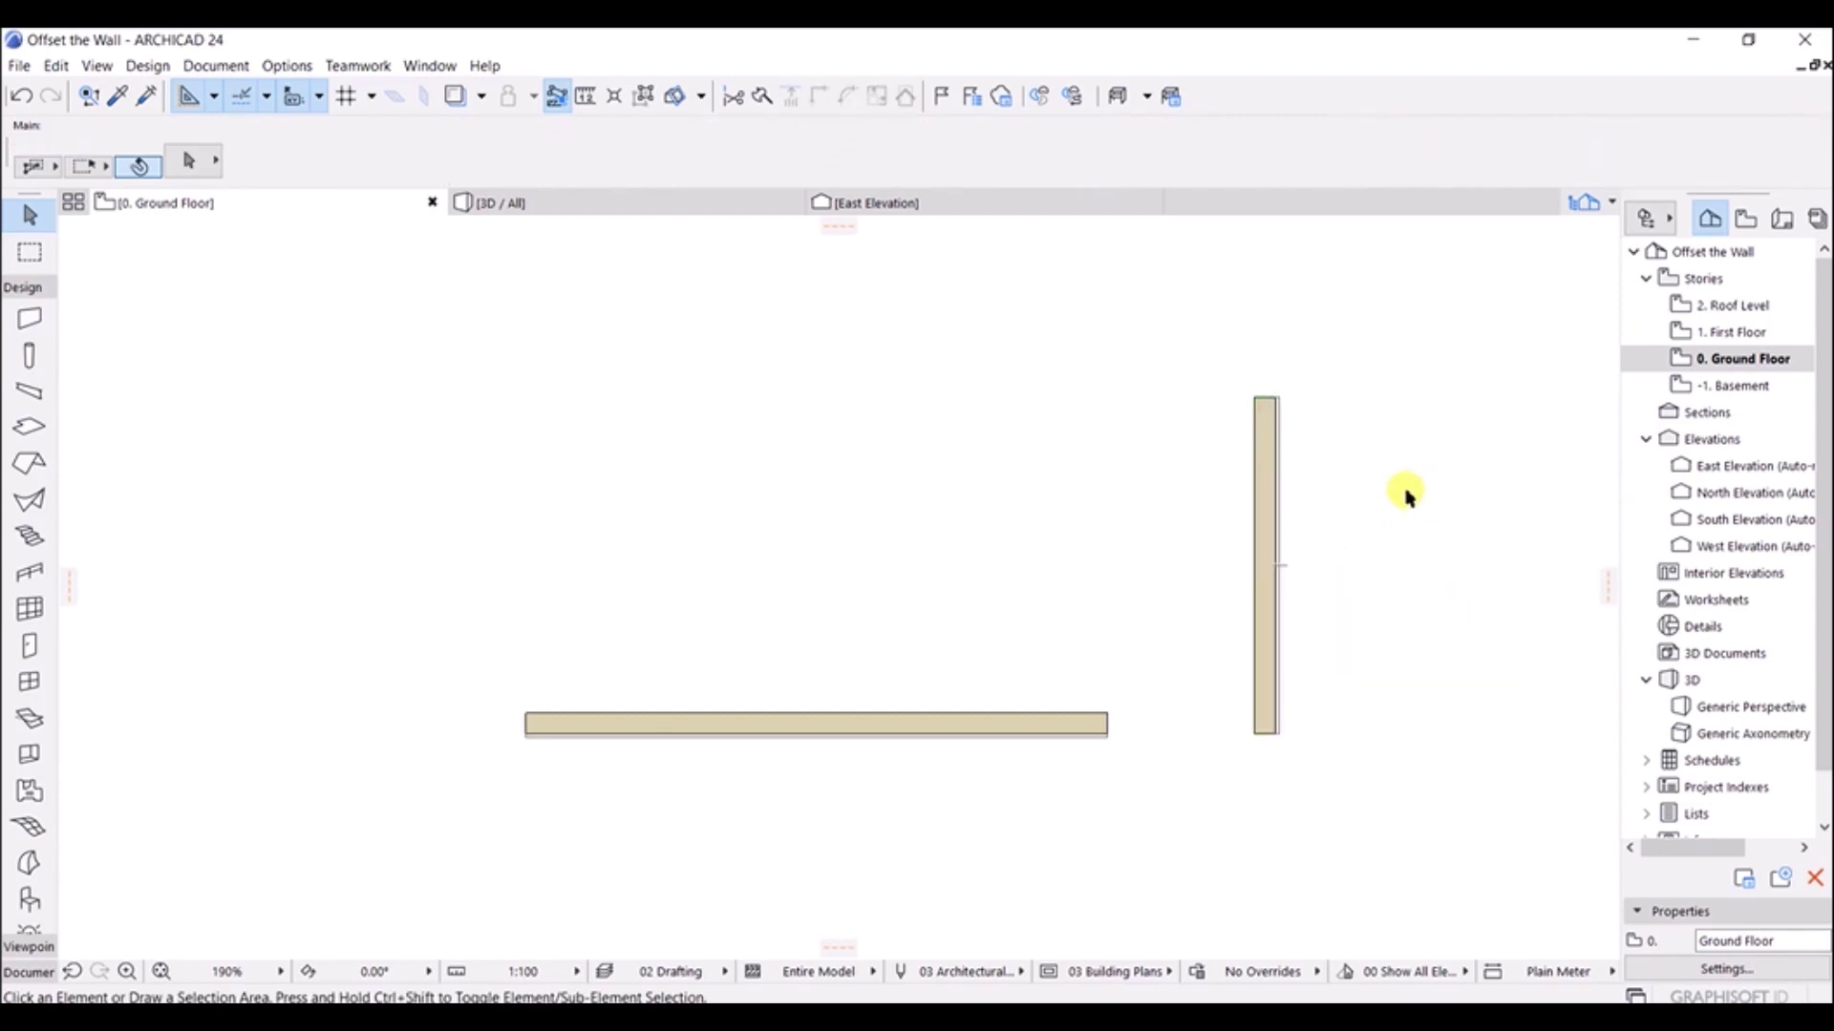
Step: Select the vertical wall and drag it about 1425 further to the right at 0°, away from the horizontal wall
click(1263, 513)
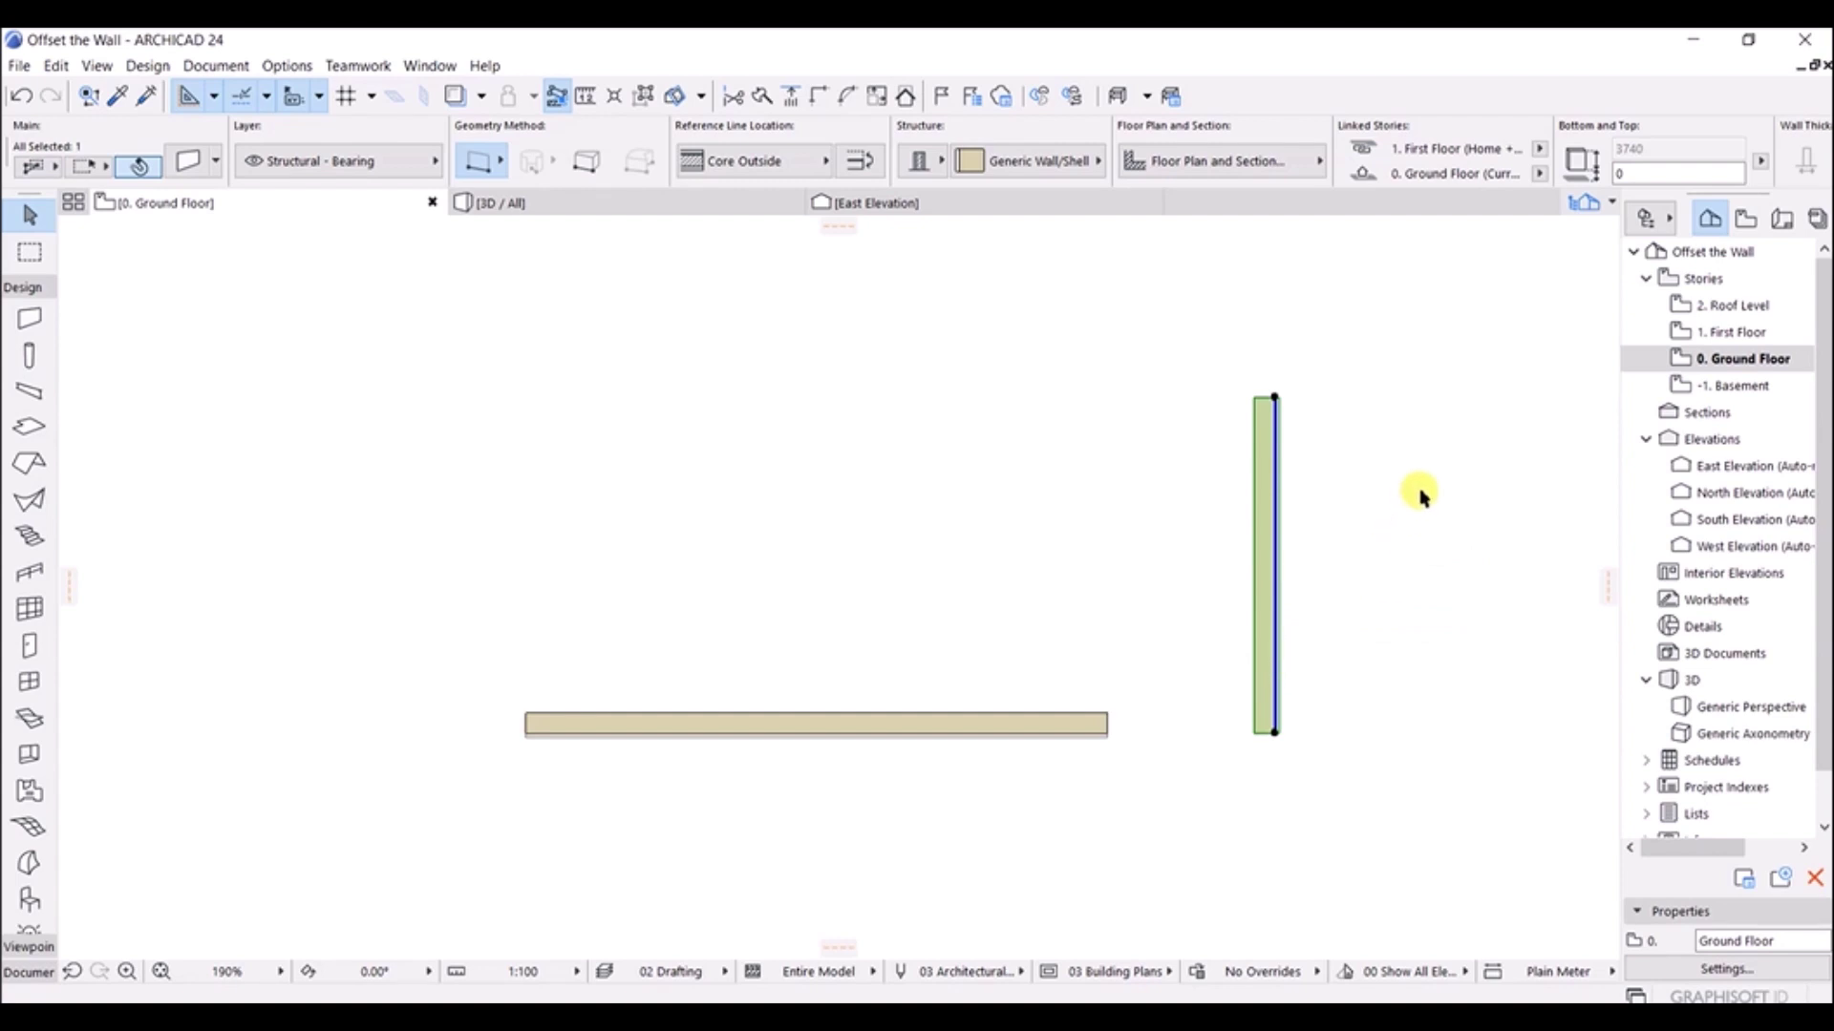
key(ctrl+d)
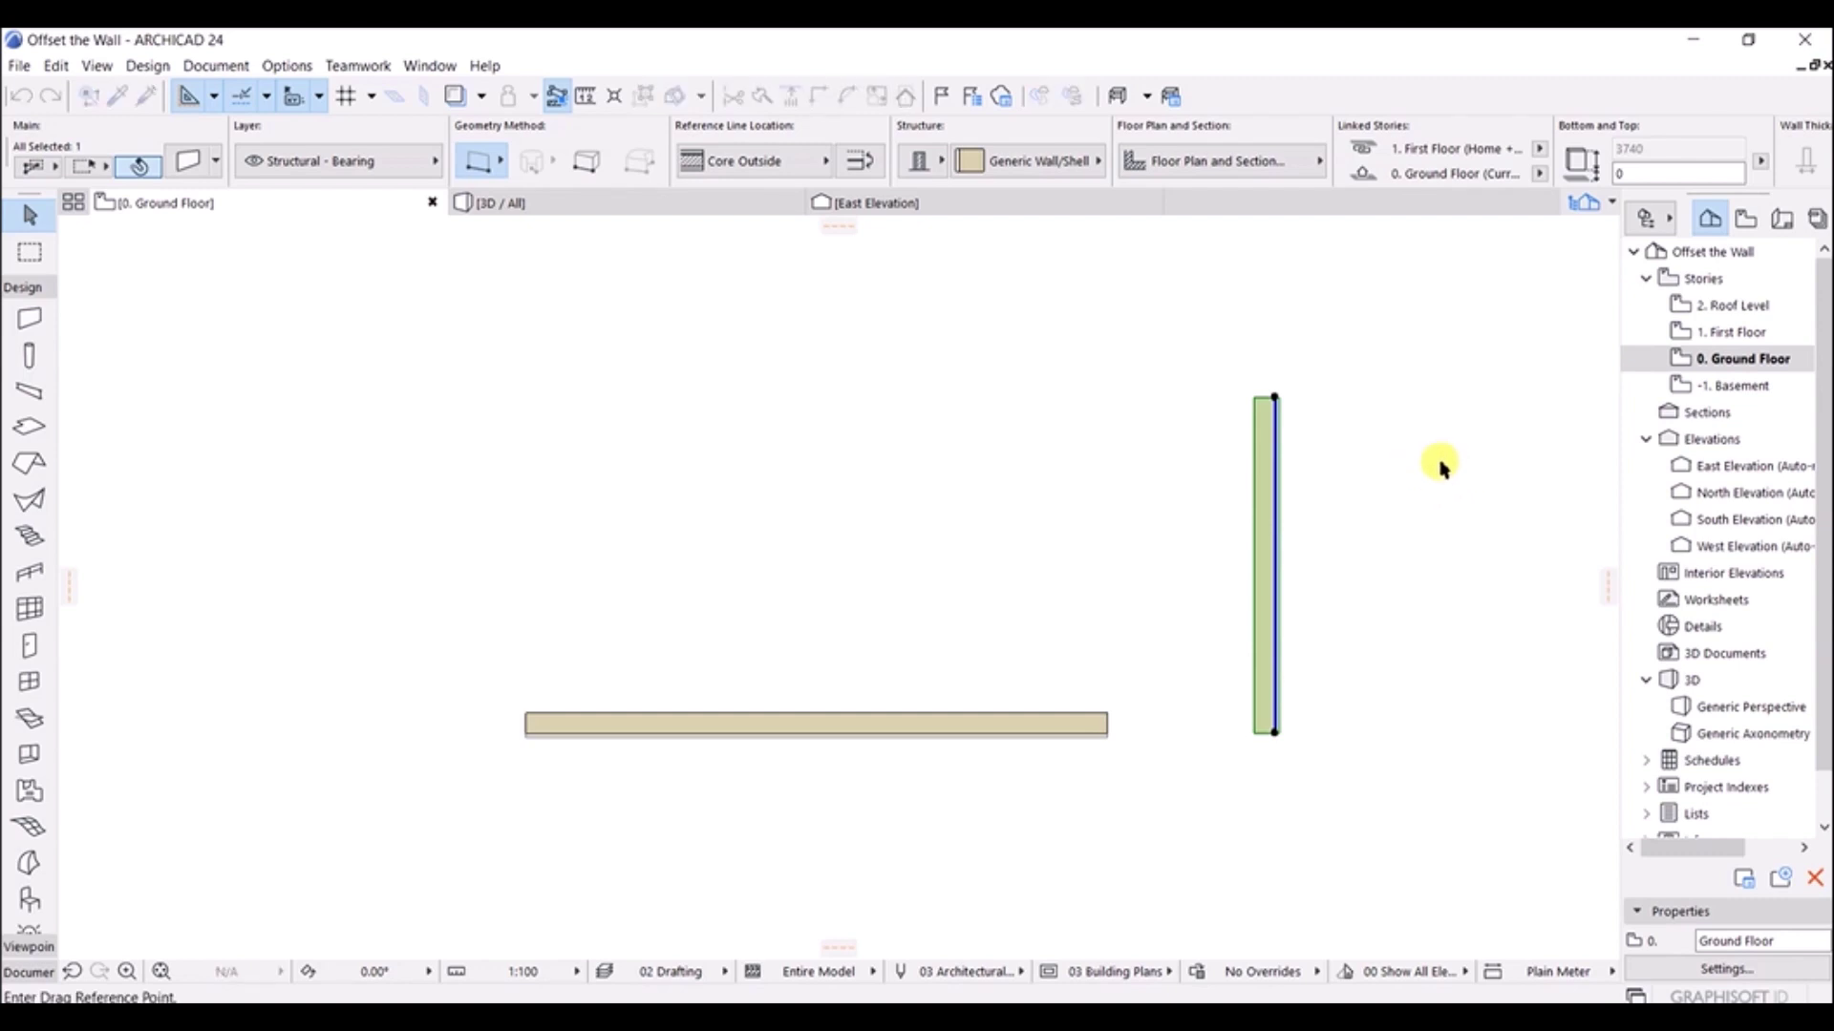
click(1409, 465)
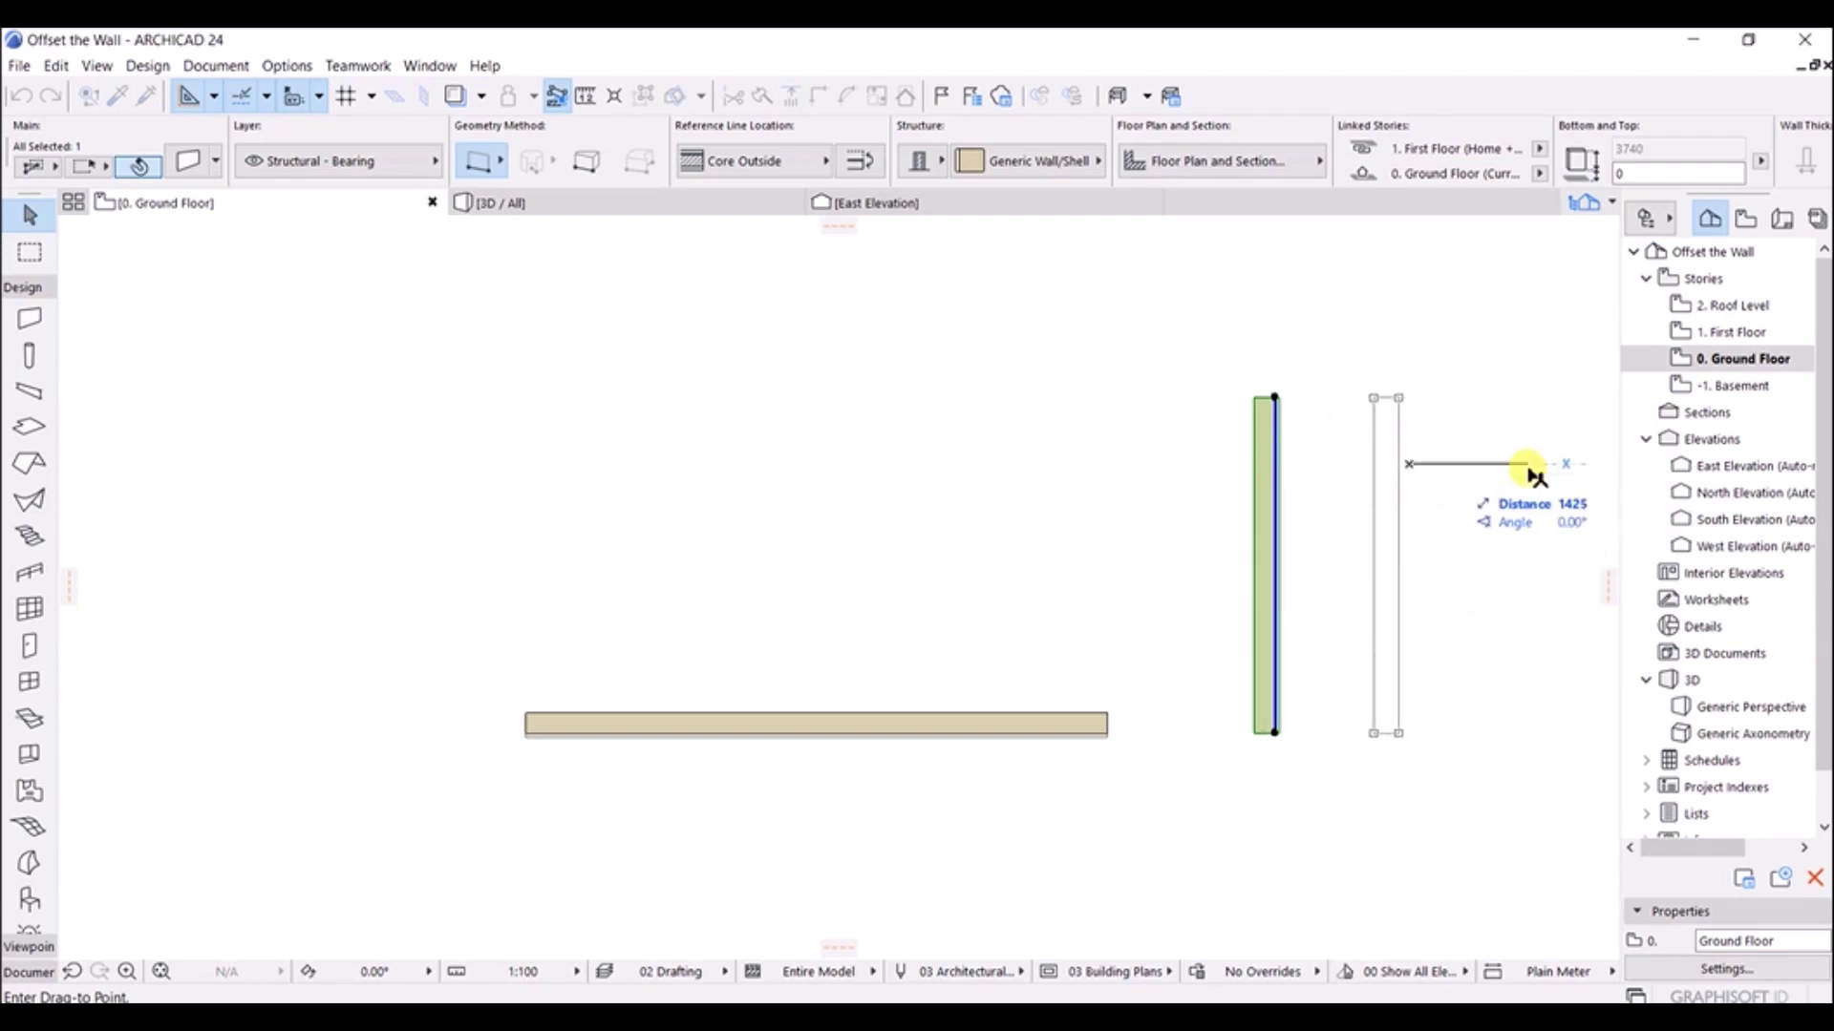
click(1529, 466)
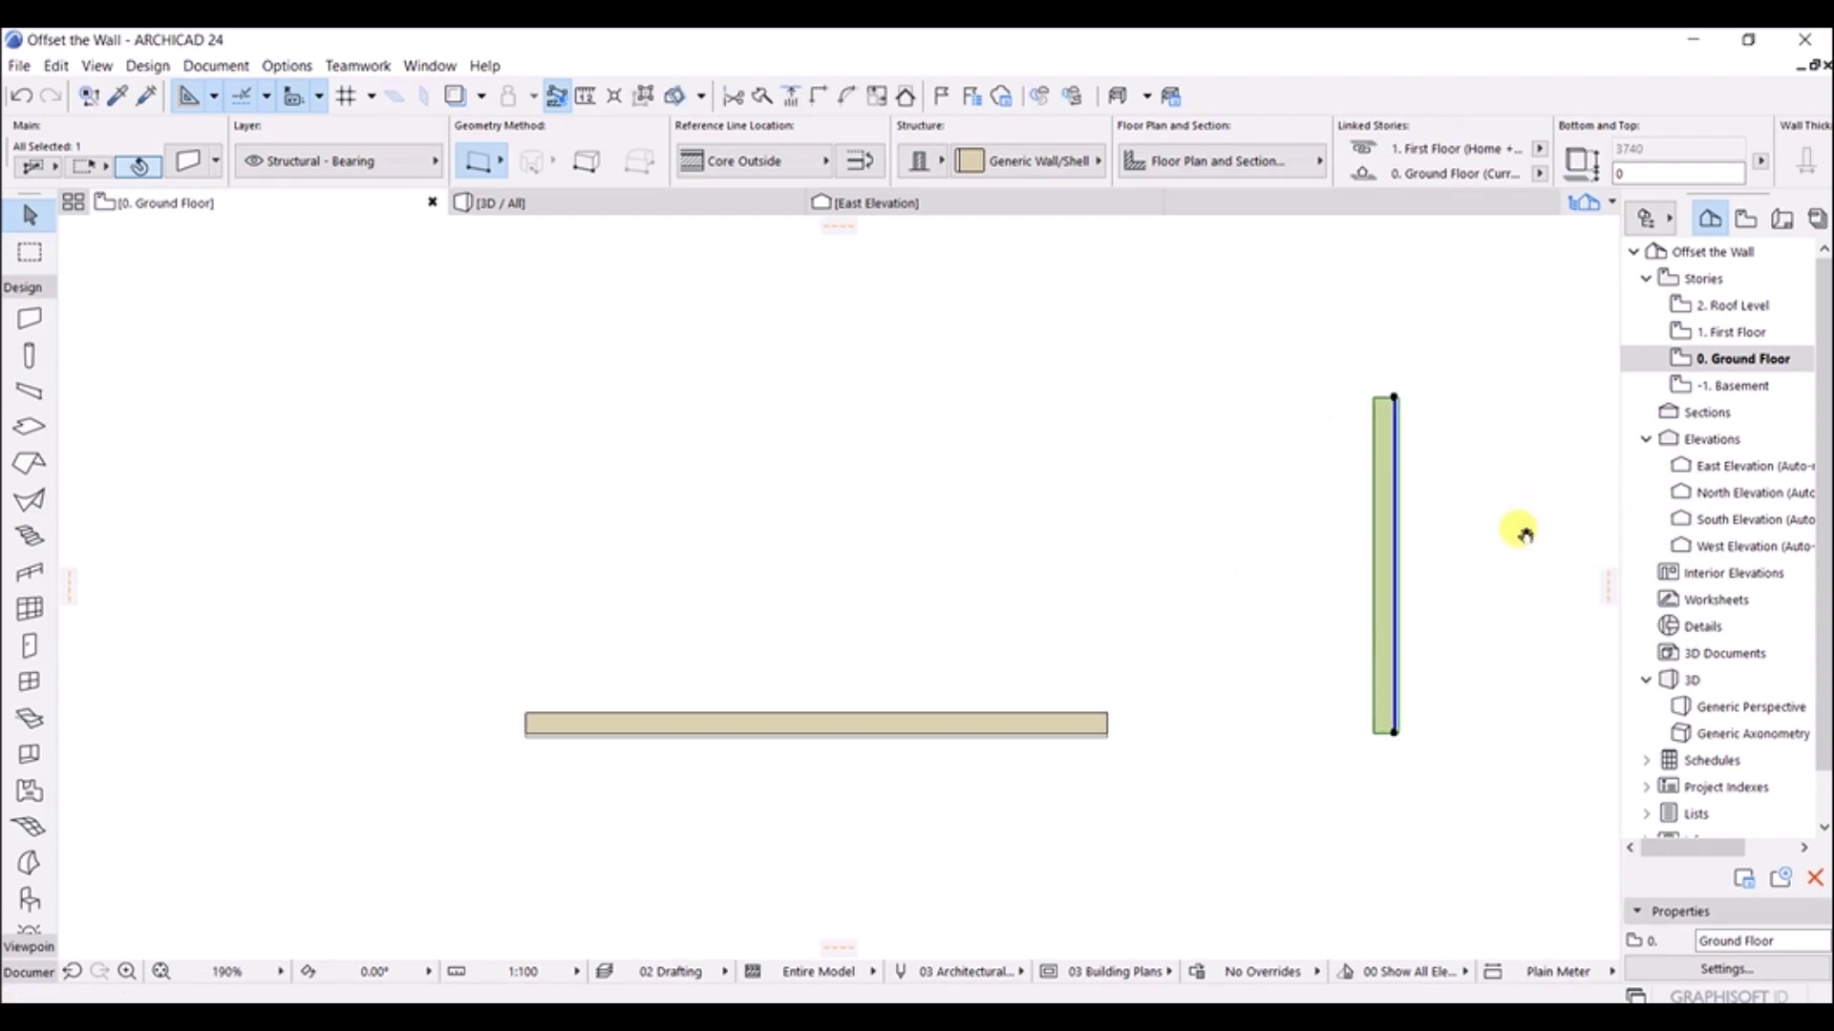
middle_drag(1518, 532, 1402, 525)
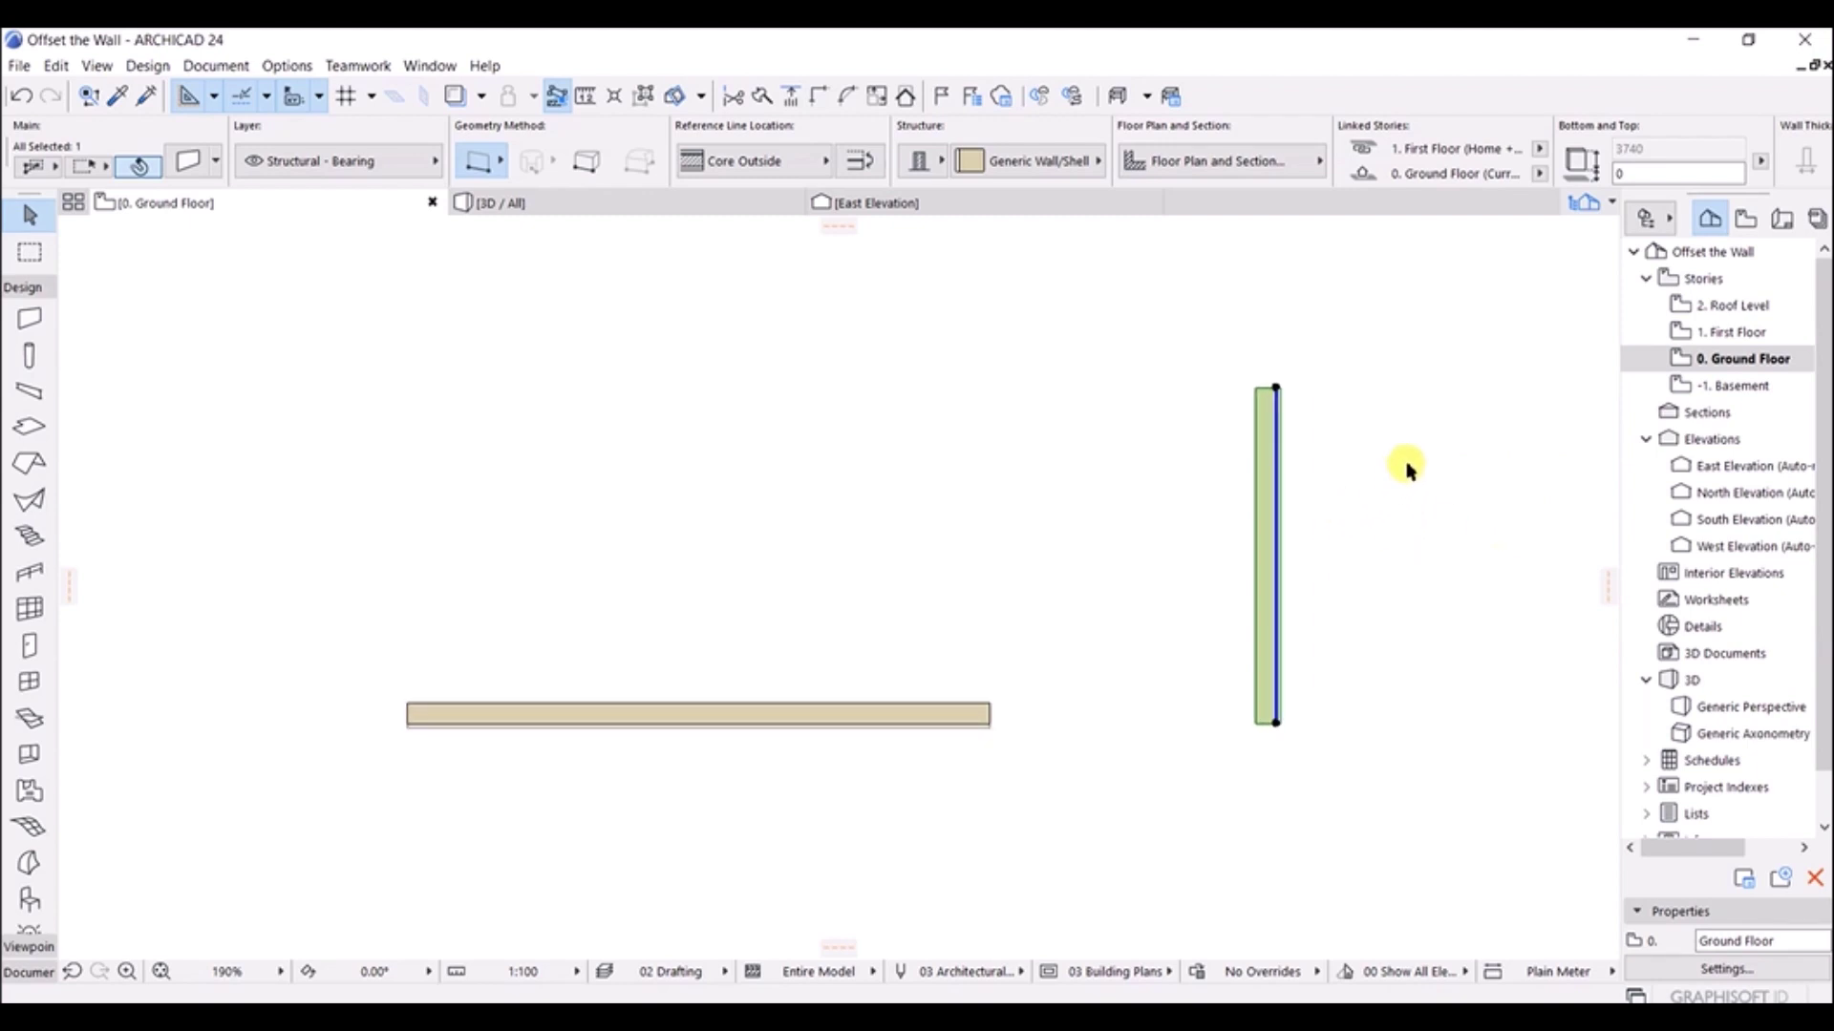
middle_drag(1363, 528, 1302, 525)
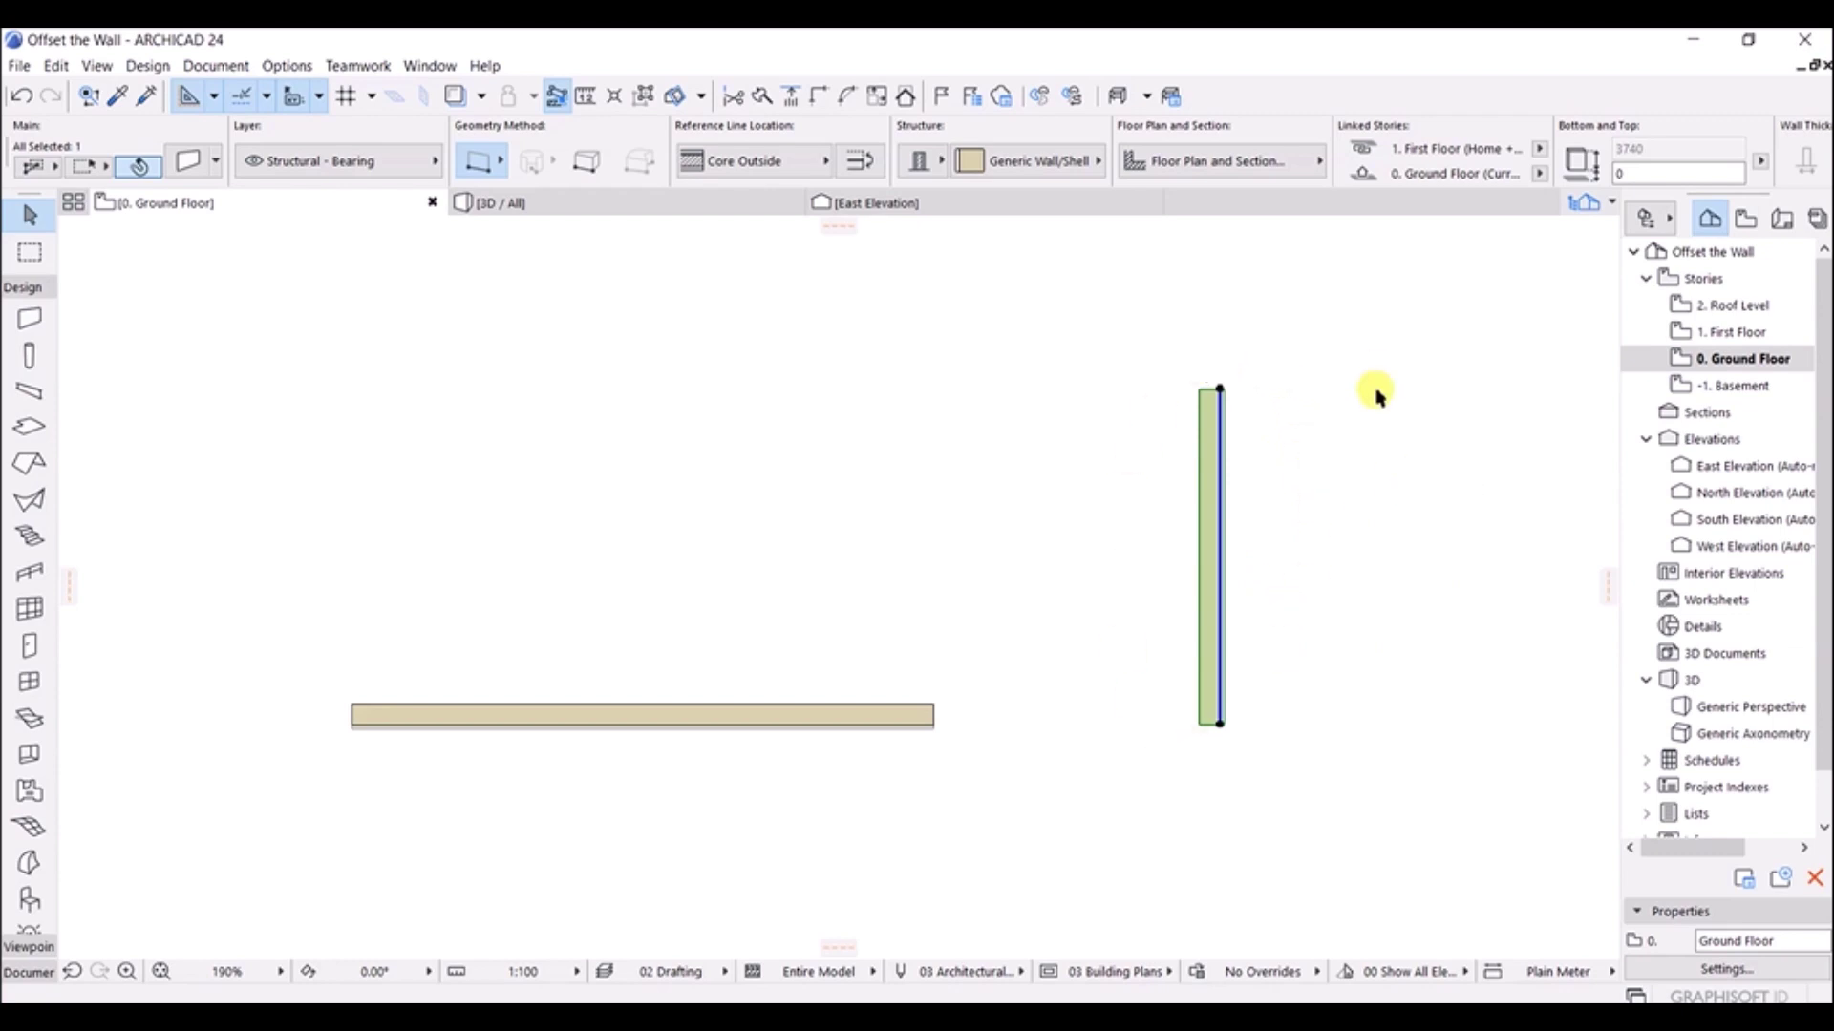
Step: Drag one copy of the vertical wall about 1300 to the right at 0°, keeping the original in place
key(ctrl+d)
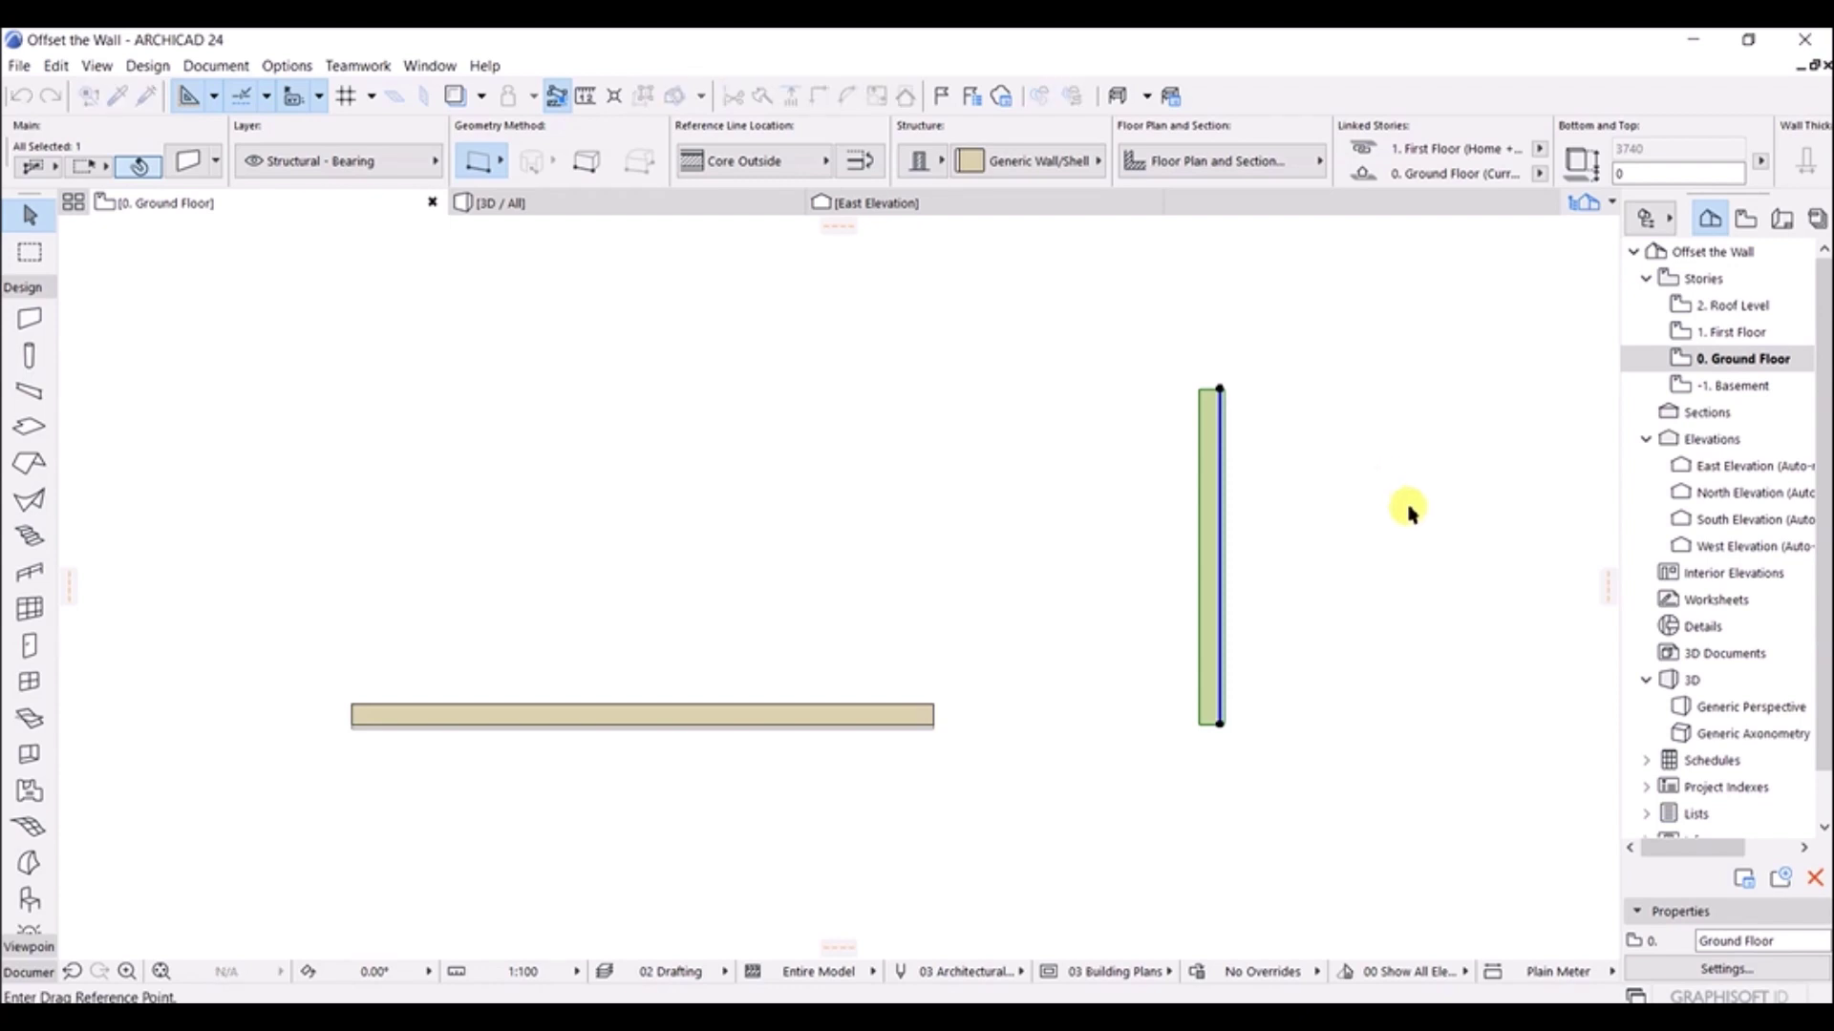
click(1333, 501)
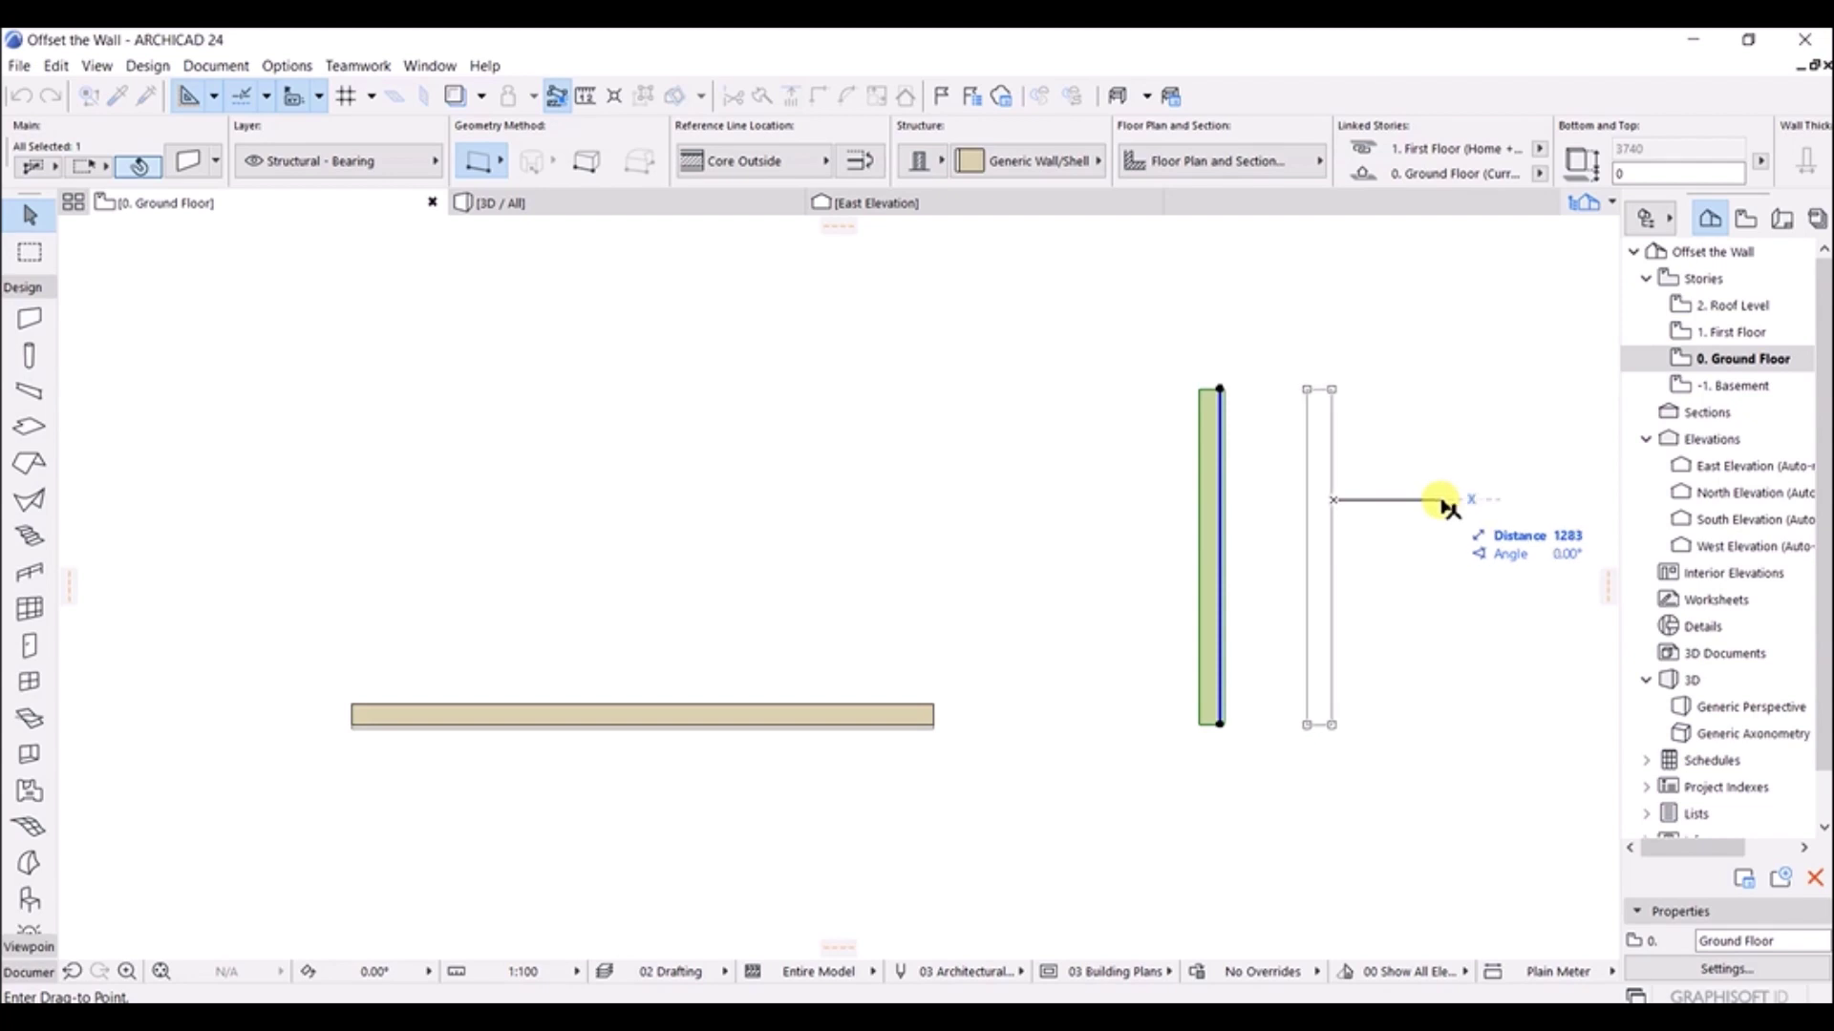
key(ctrl)
key(ctrl)
key(ctrl)
click(1446, 503)
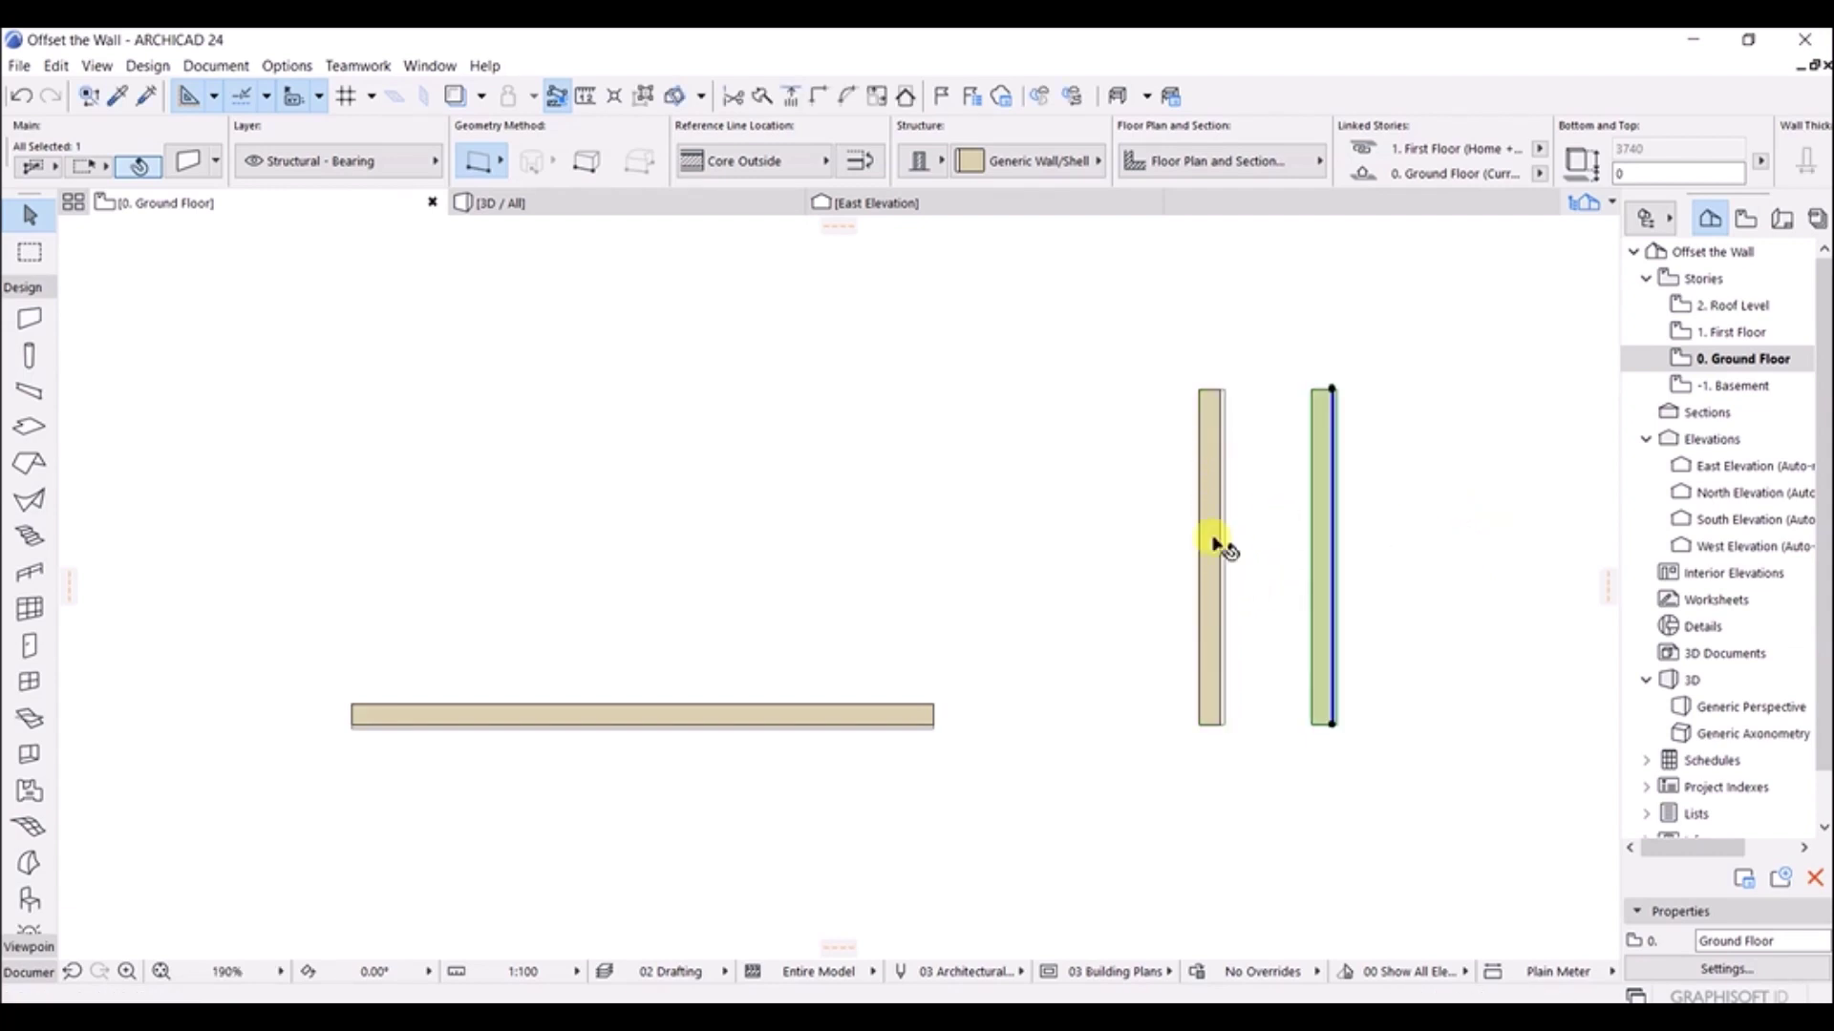
Step: Drag multiple copies of the selected vertical wall, placing the first copy about 1500 to the right at 0°
middle_drag(1433, 515, 1233, 496)
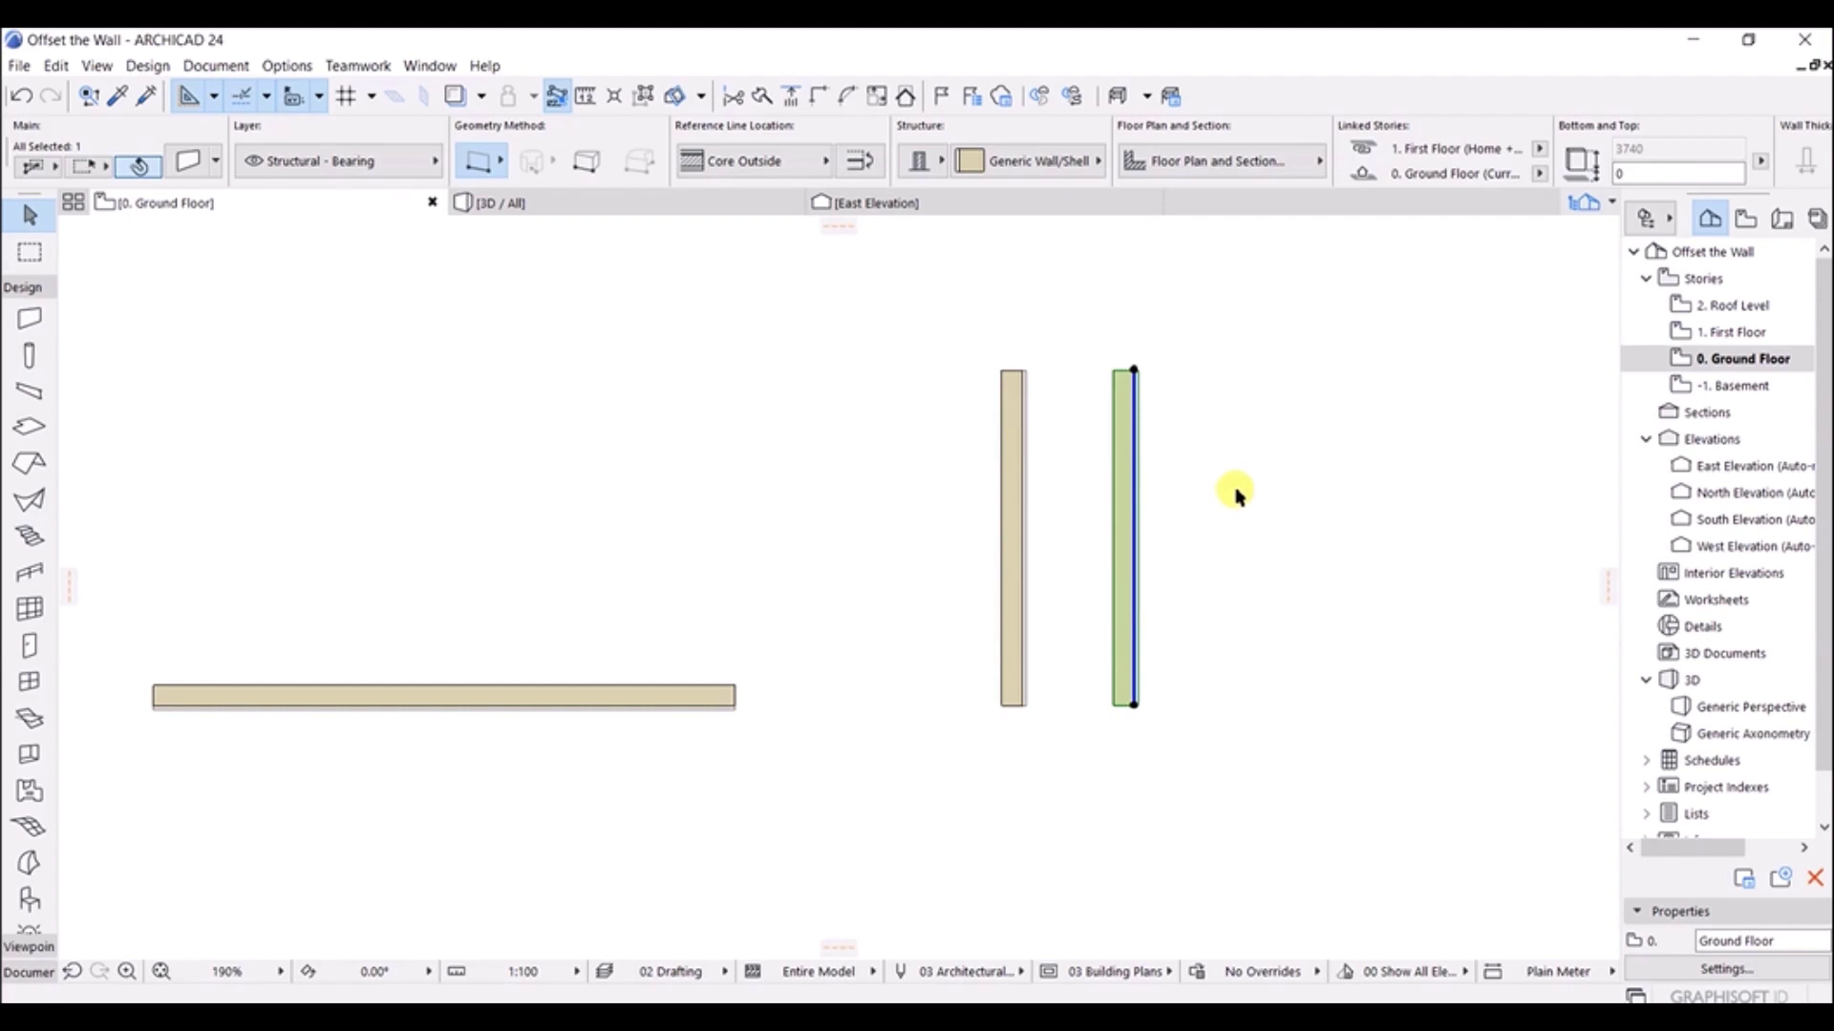
key(ctrl+d)
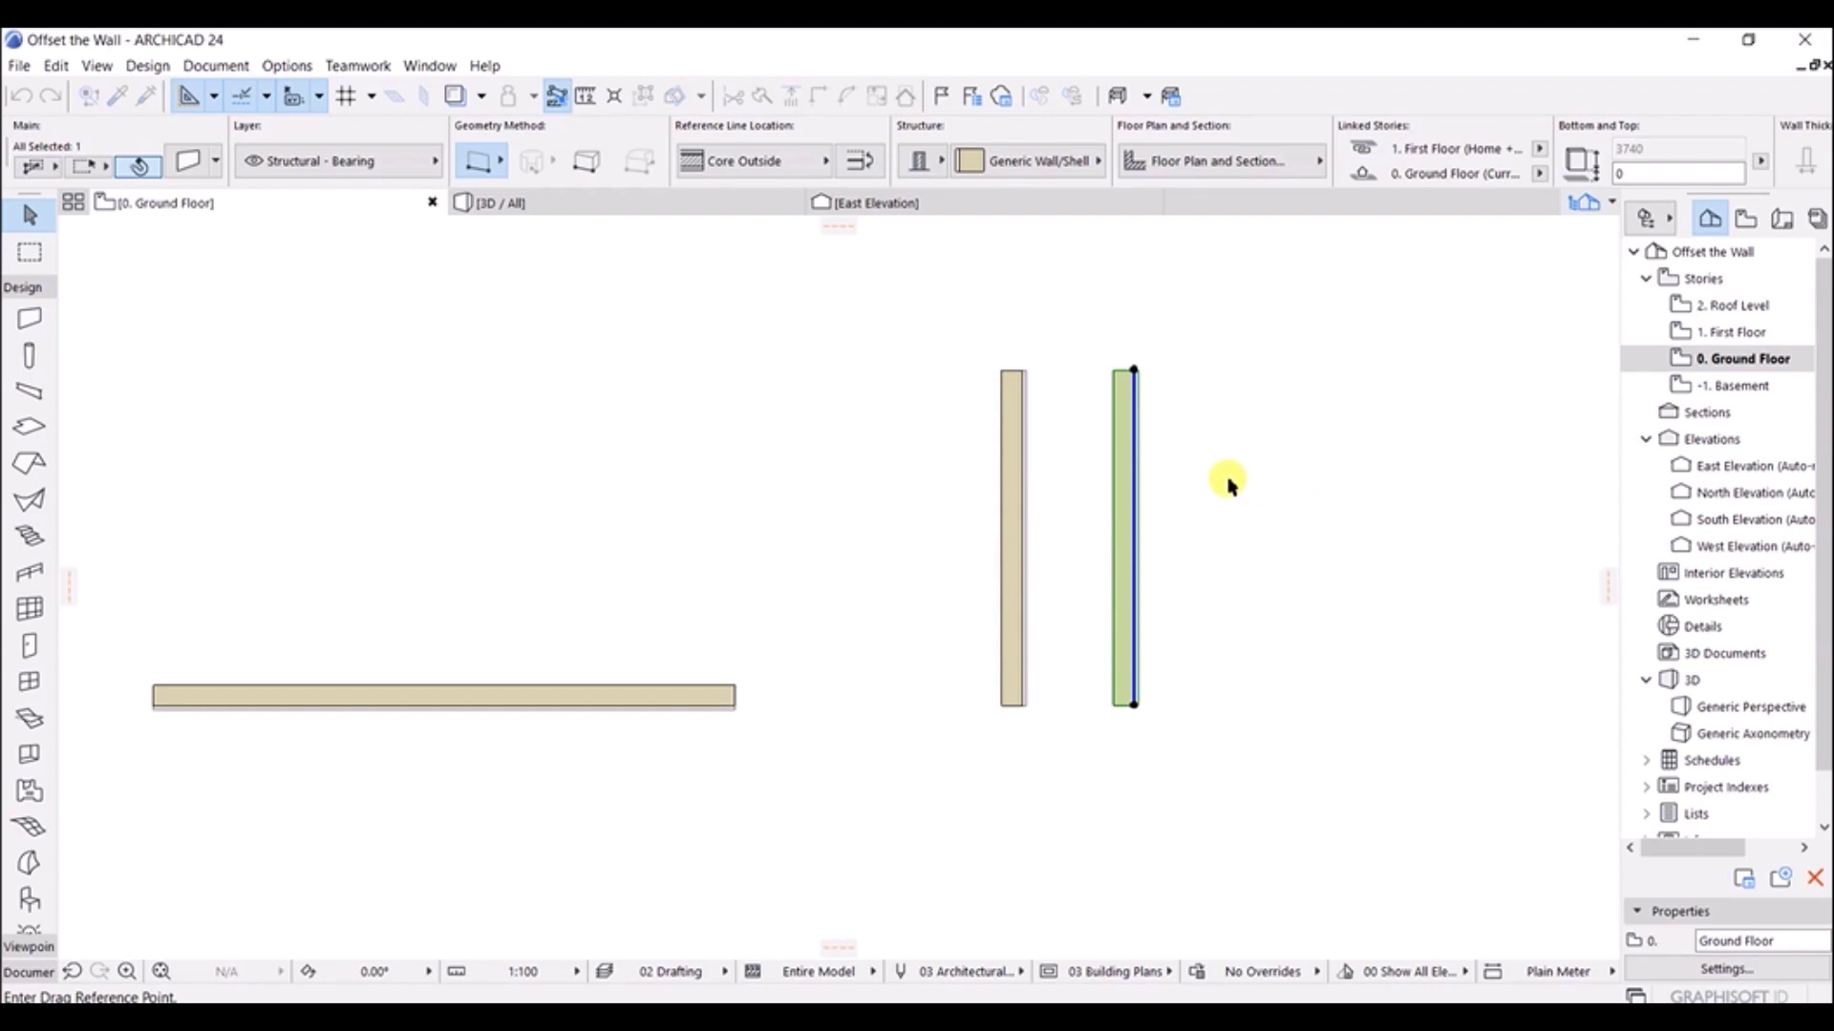
click(1228, 480)
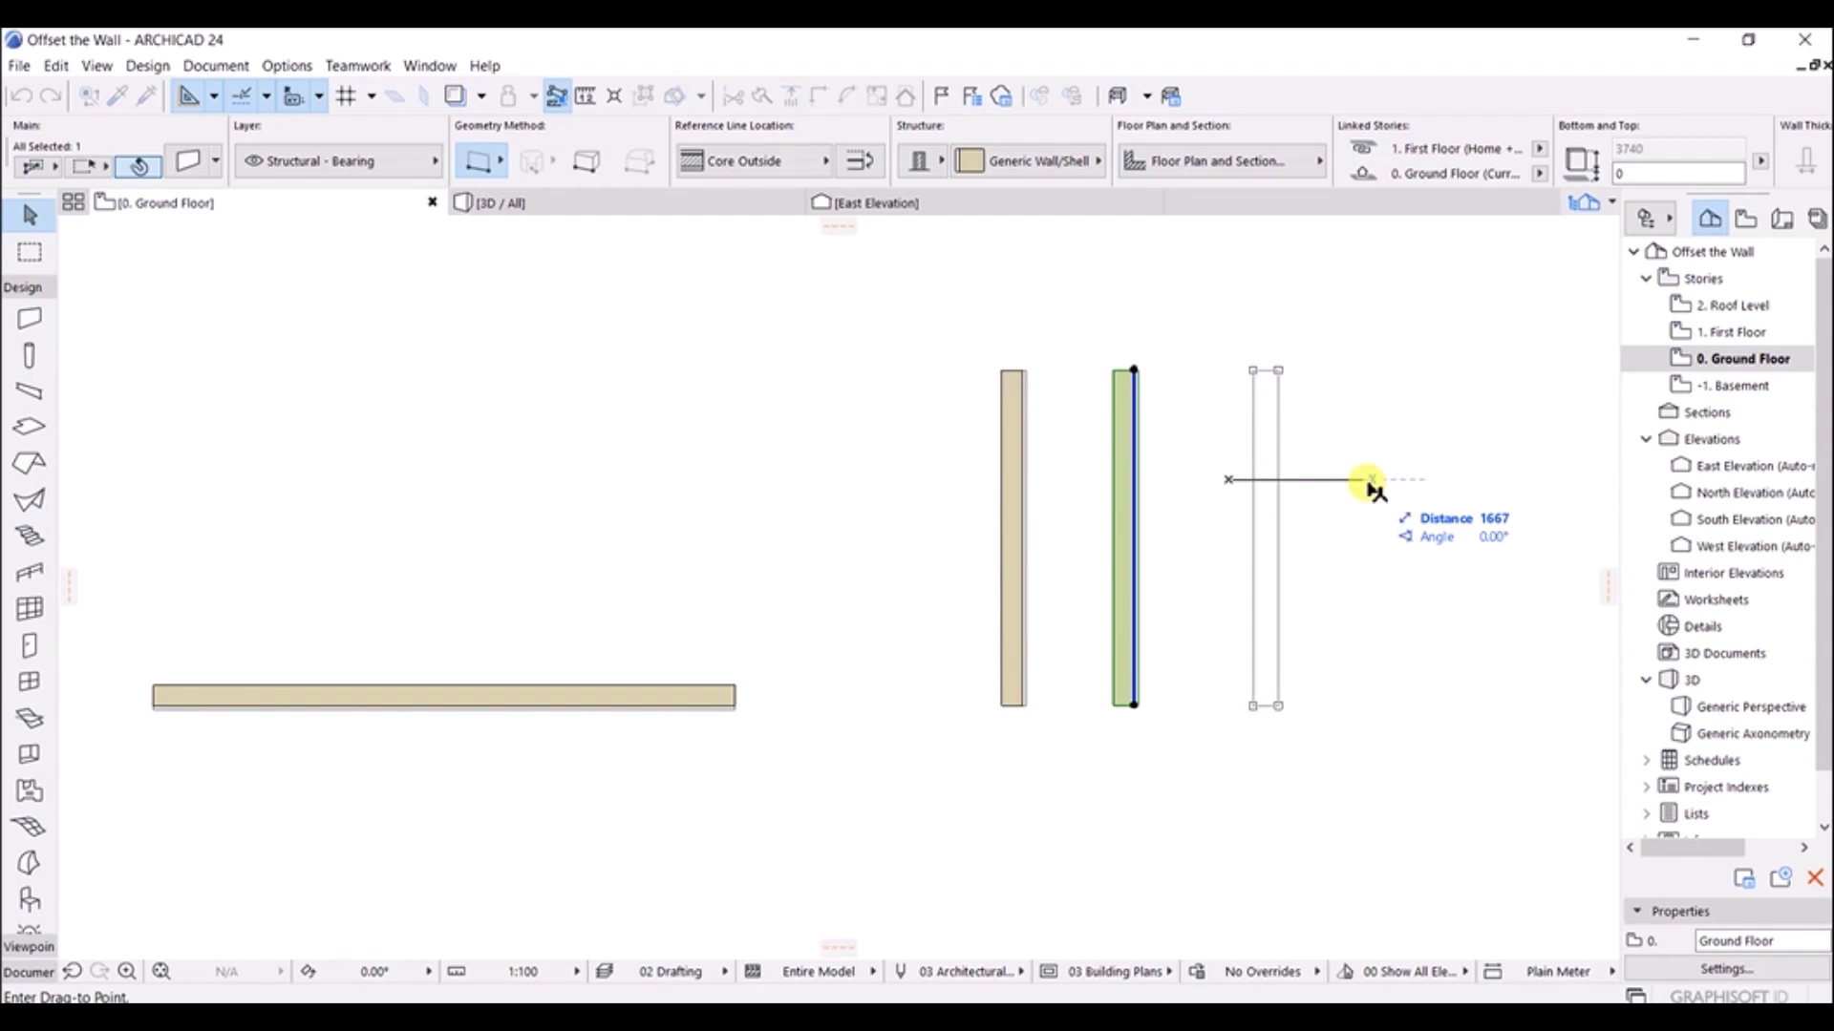
key(ctrl)
key(ctrl)
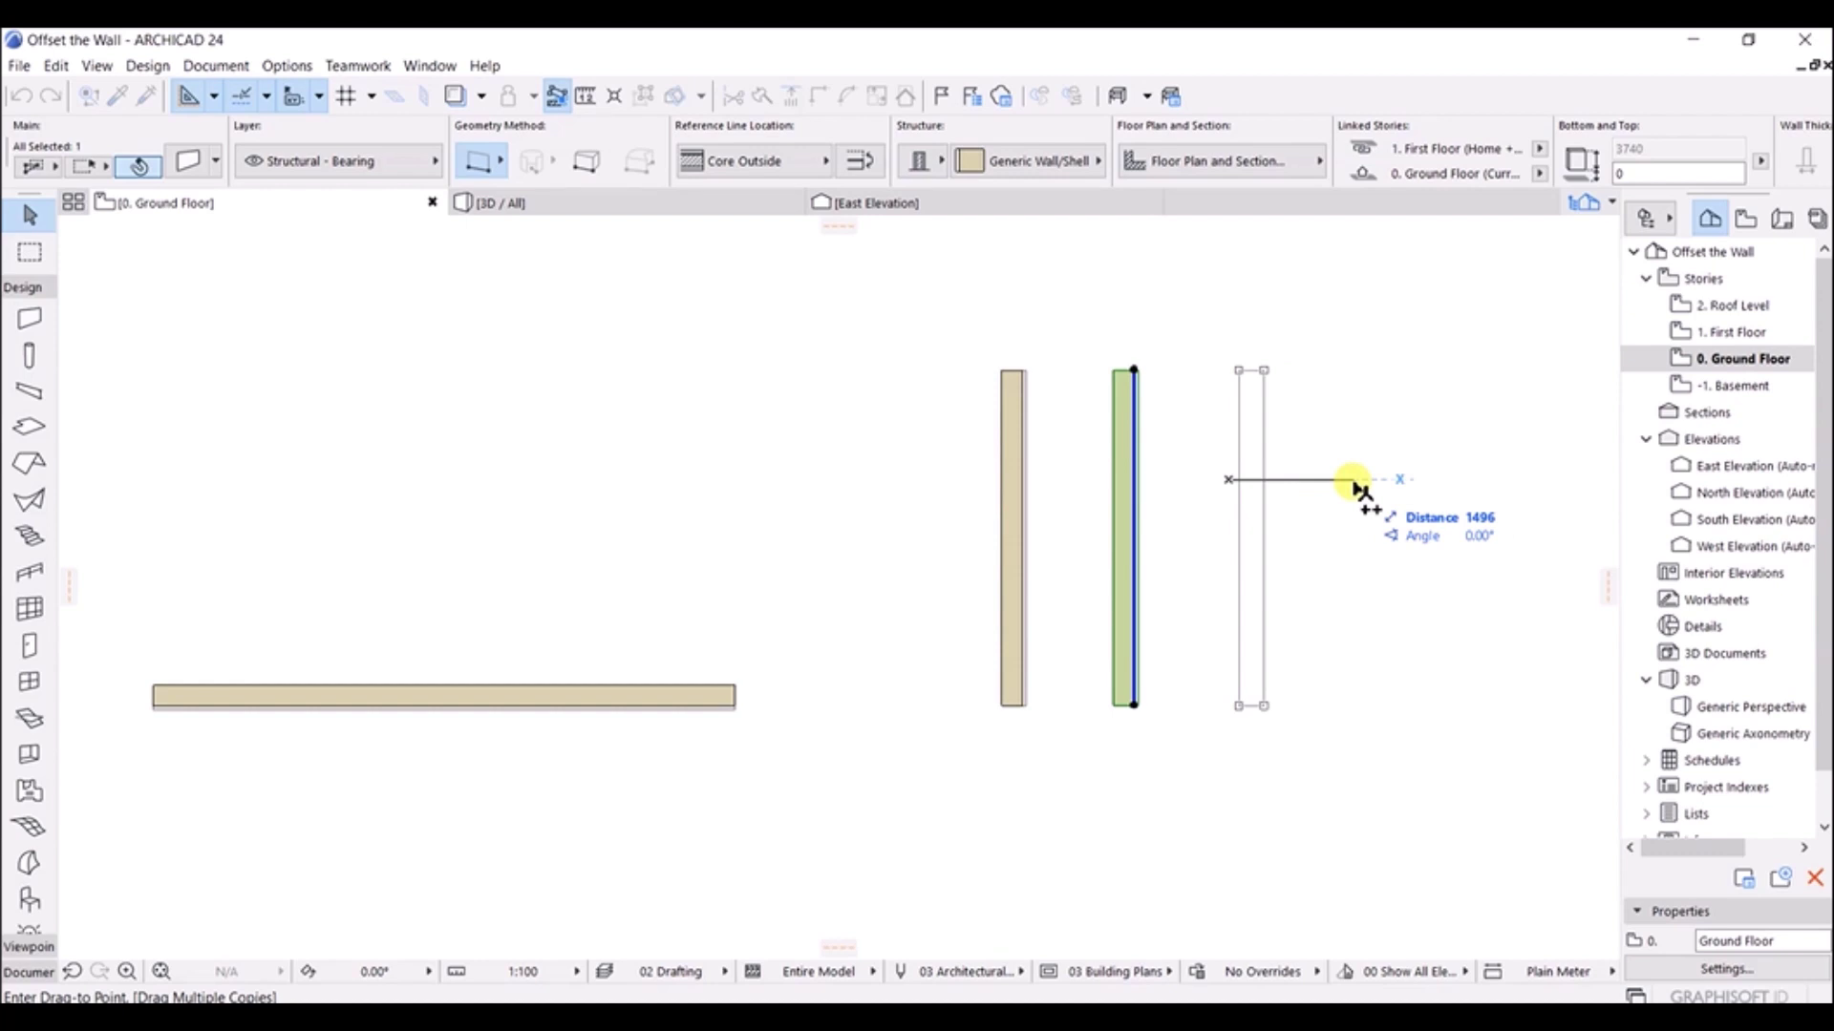
click(1354, 482)
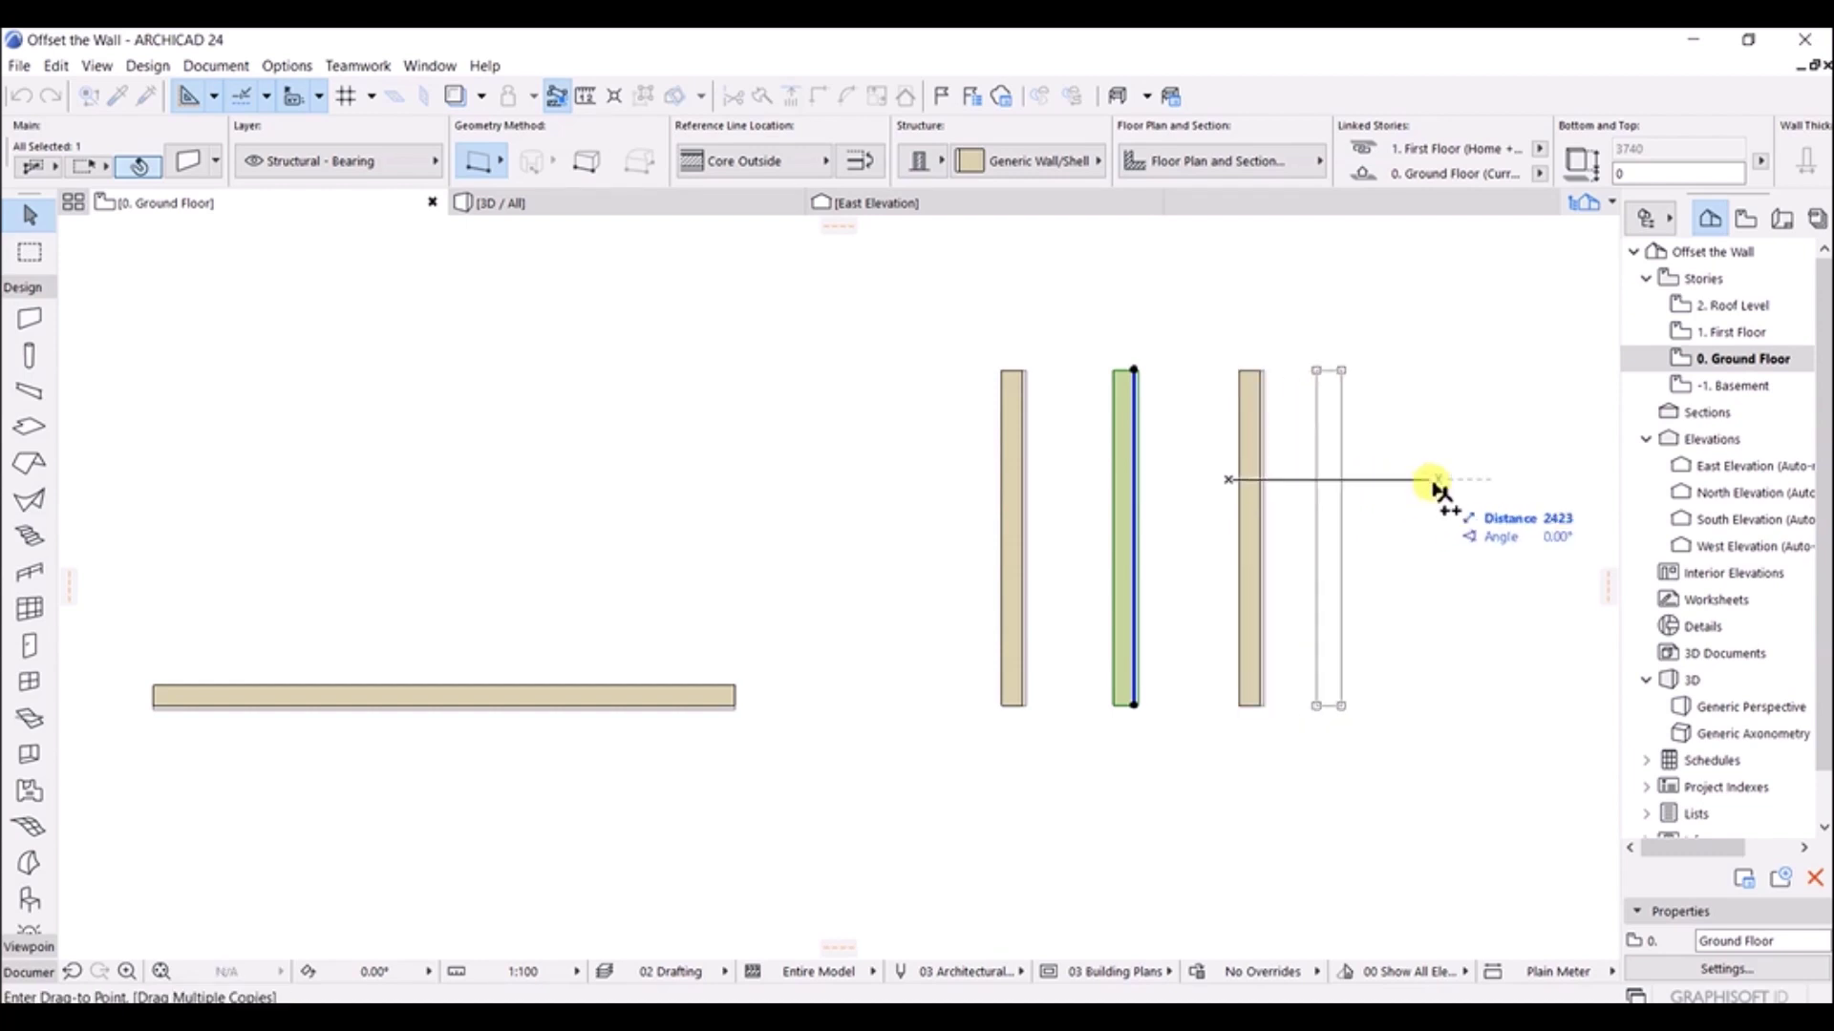
Step: Place two more copies further right at 0°, the last at a distance of 4000, finish the multiple-copy drag and deselect the walls
middle_drag(1512, 477, 1394, 462)
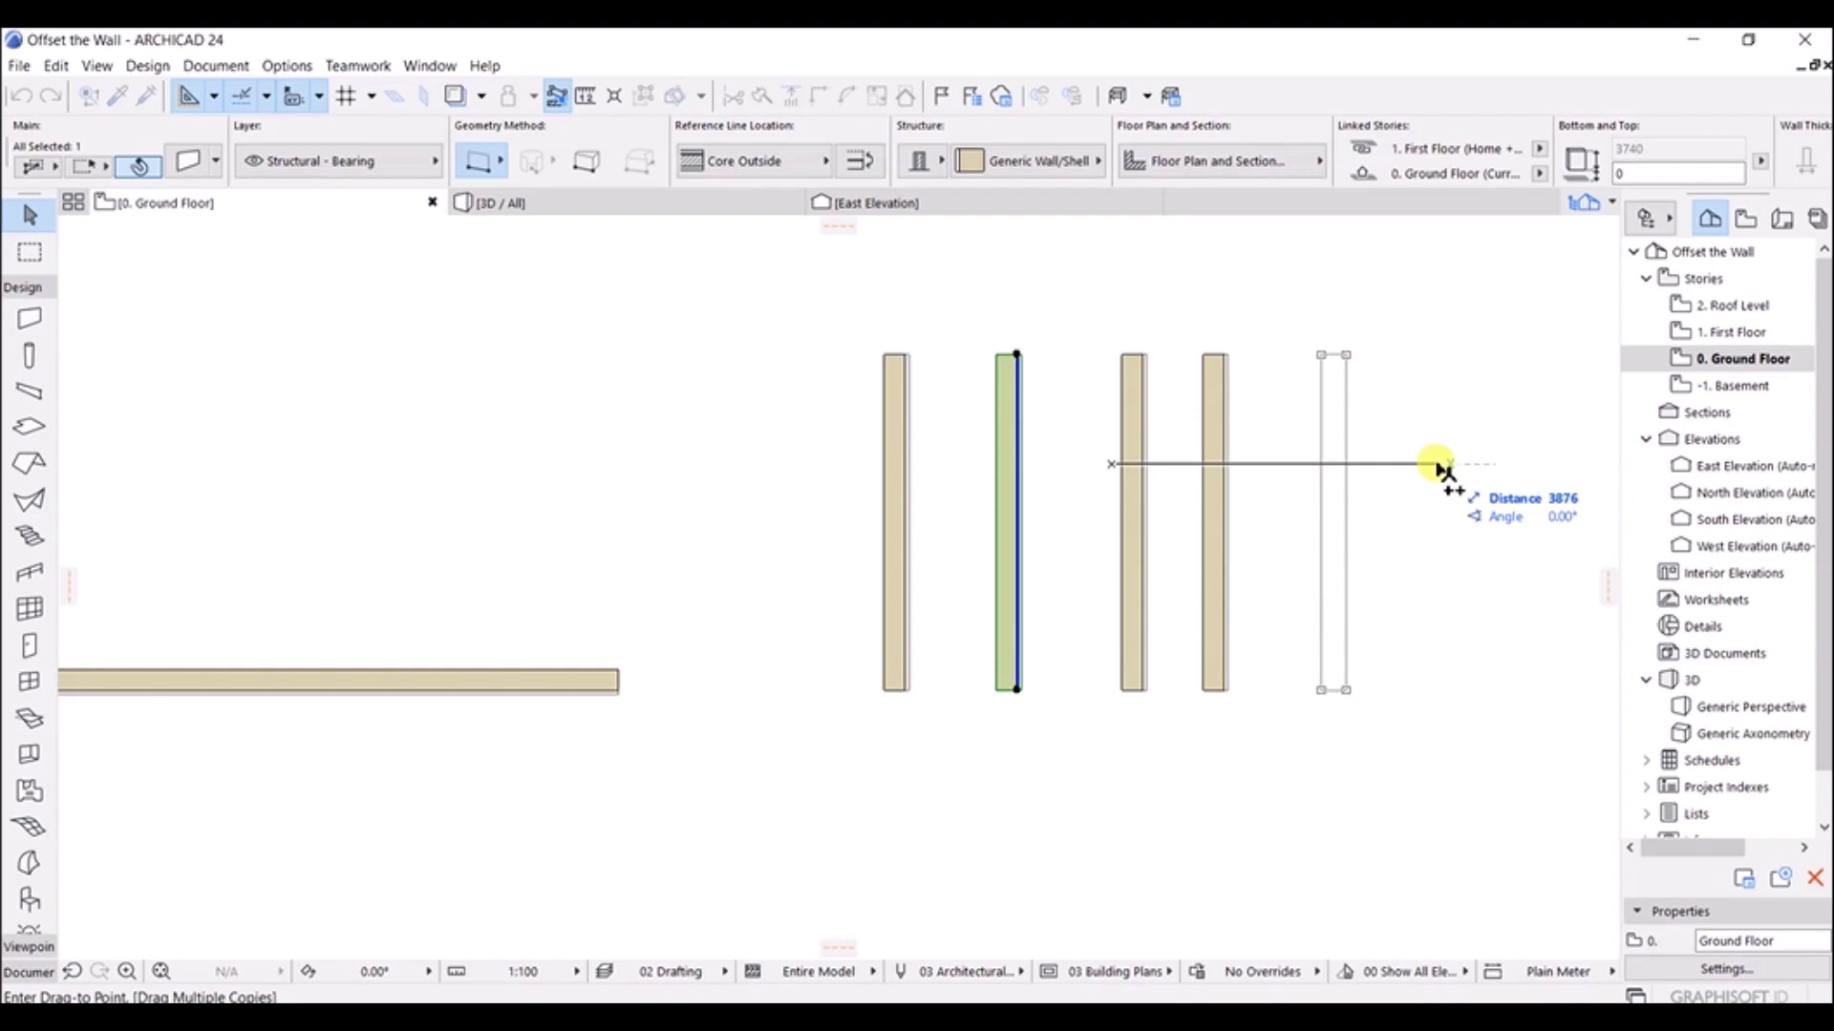
key(Tab)
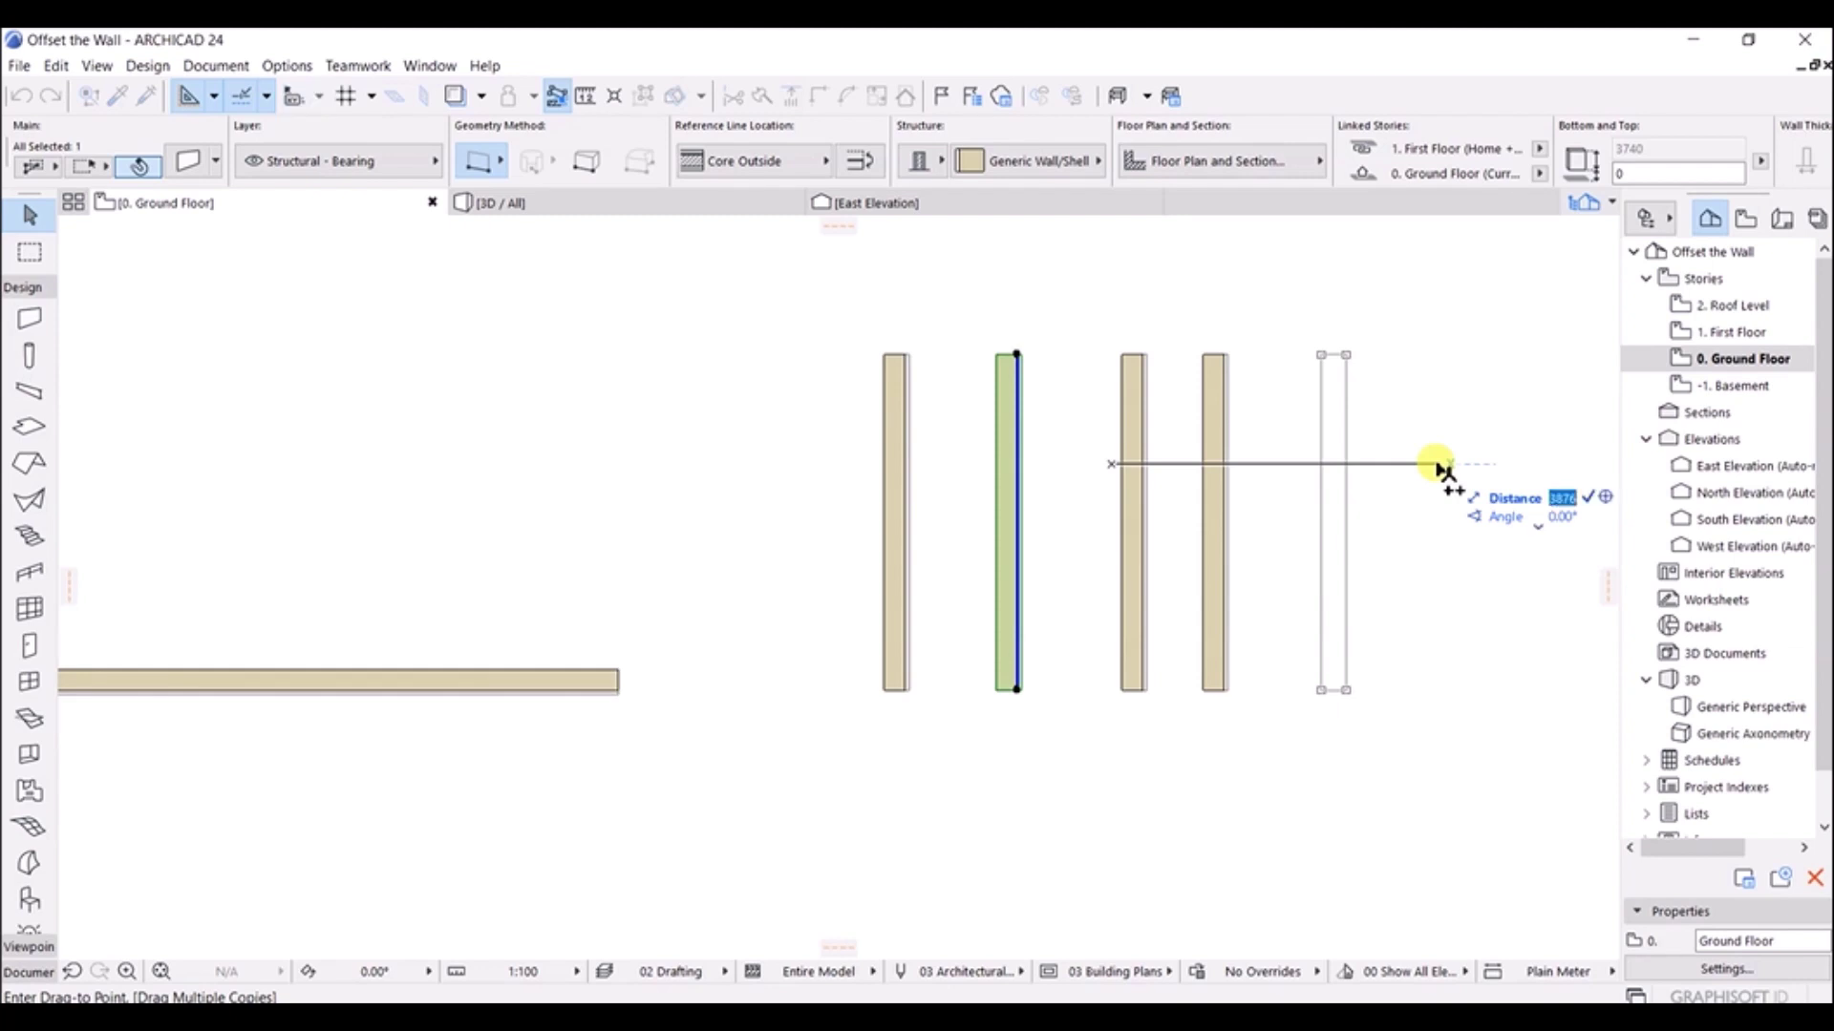
text(400)
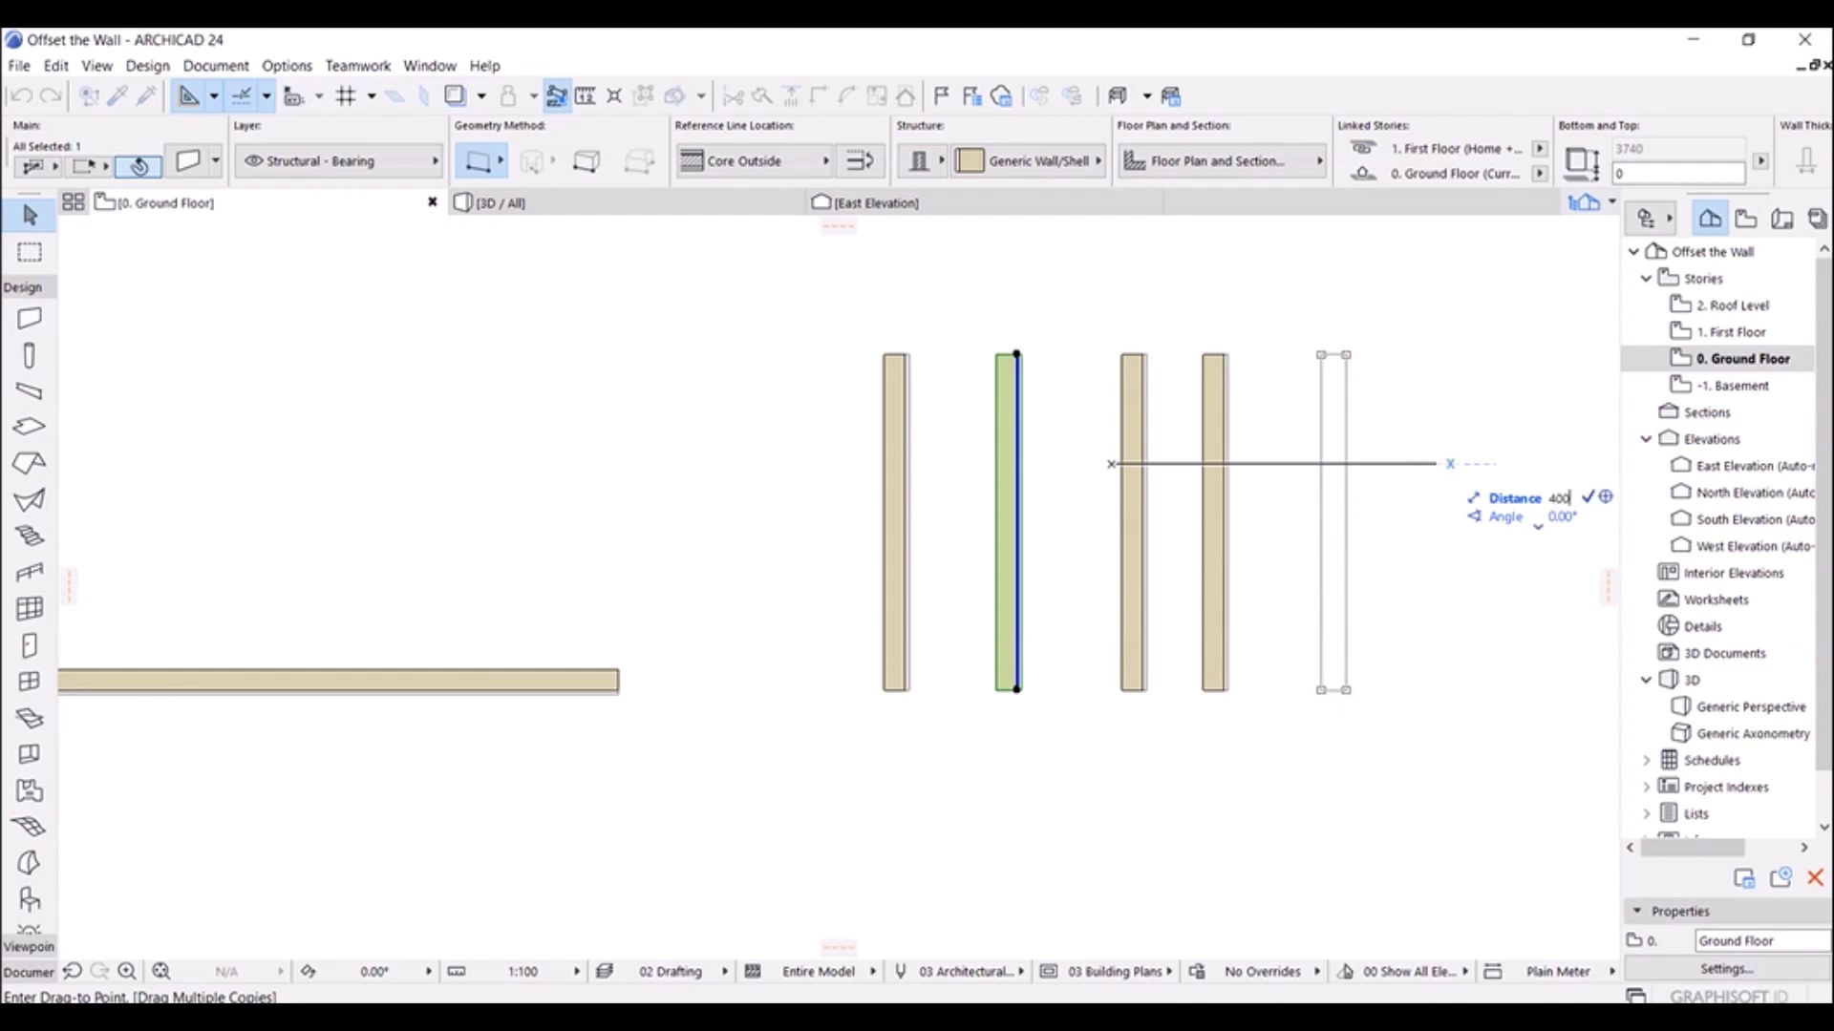
text(0)
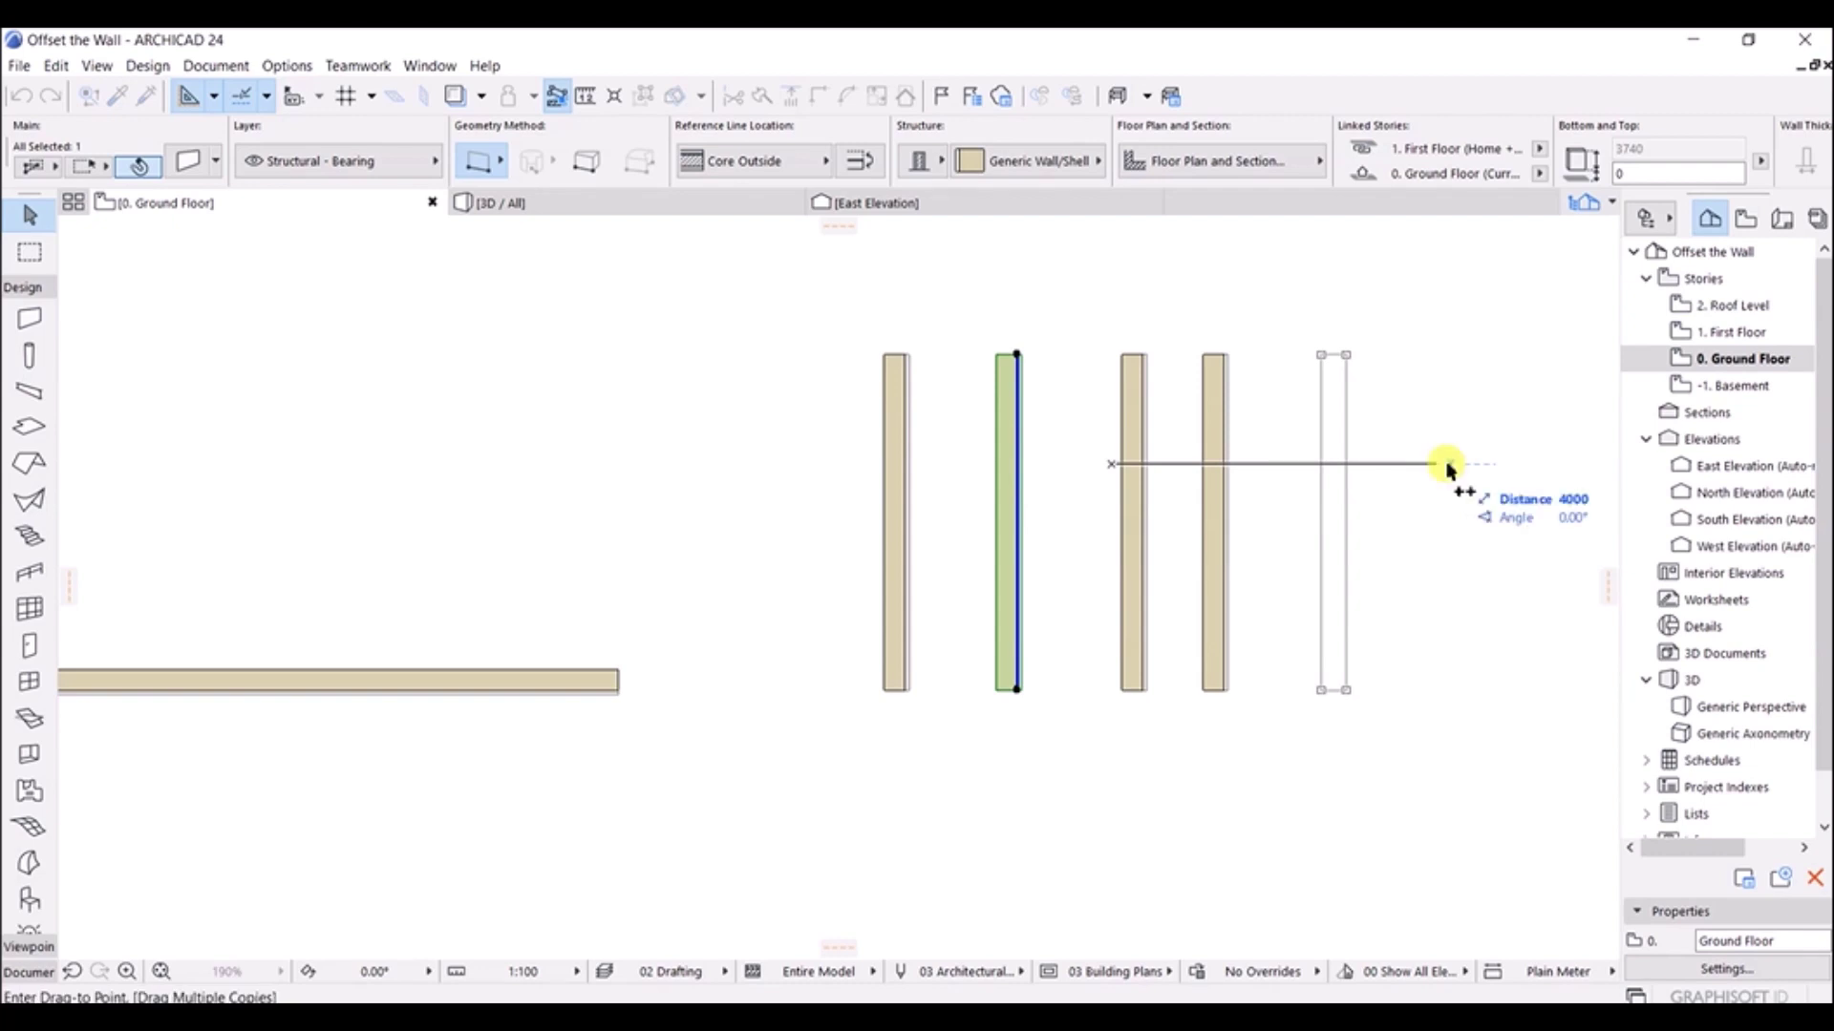
click(1449, 468)
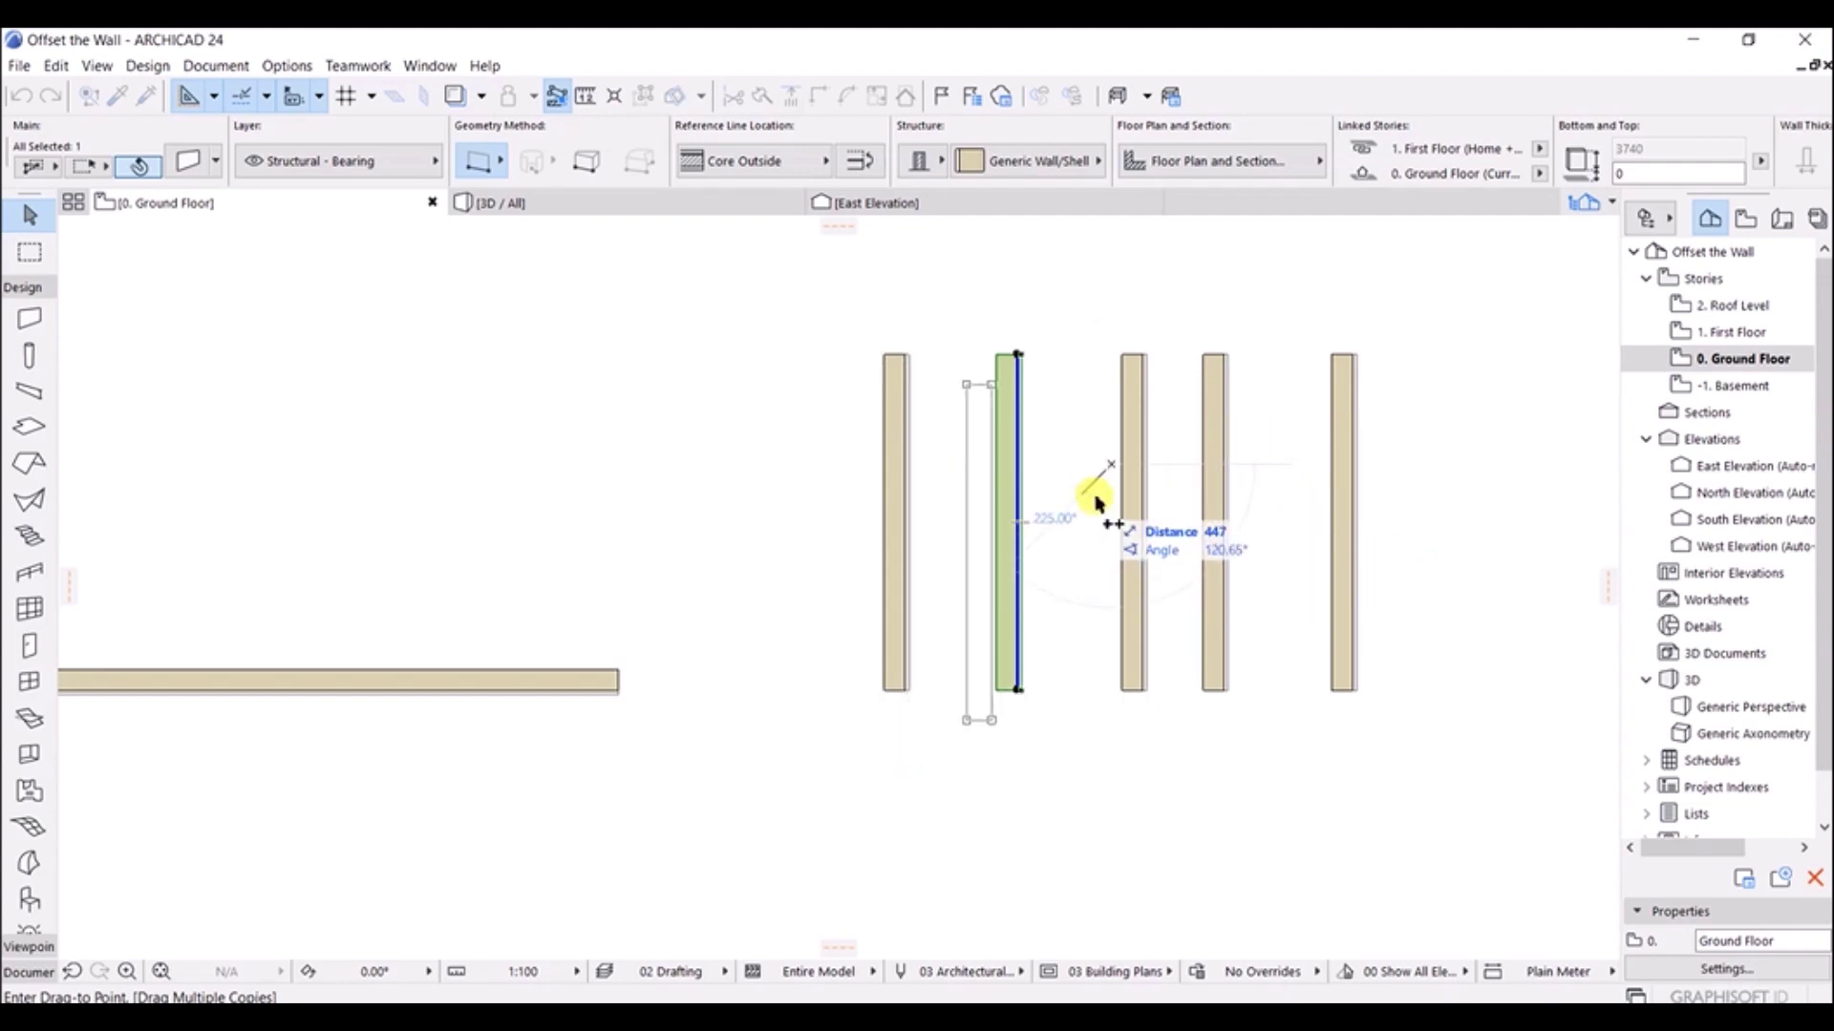
click(1410, 496)
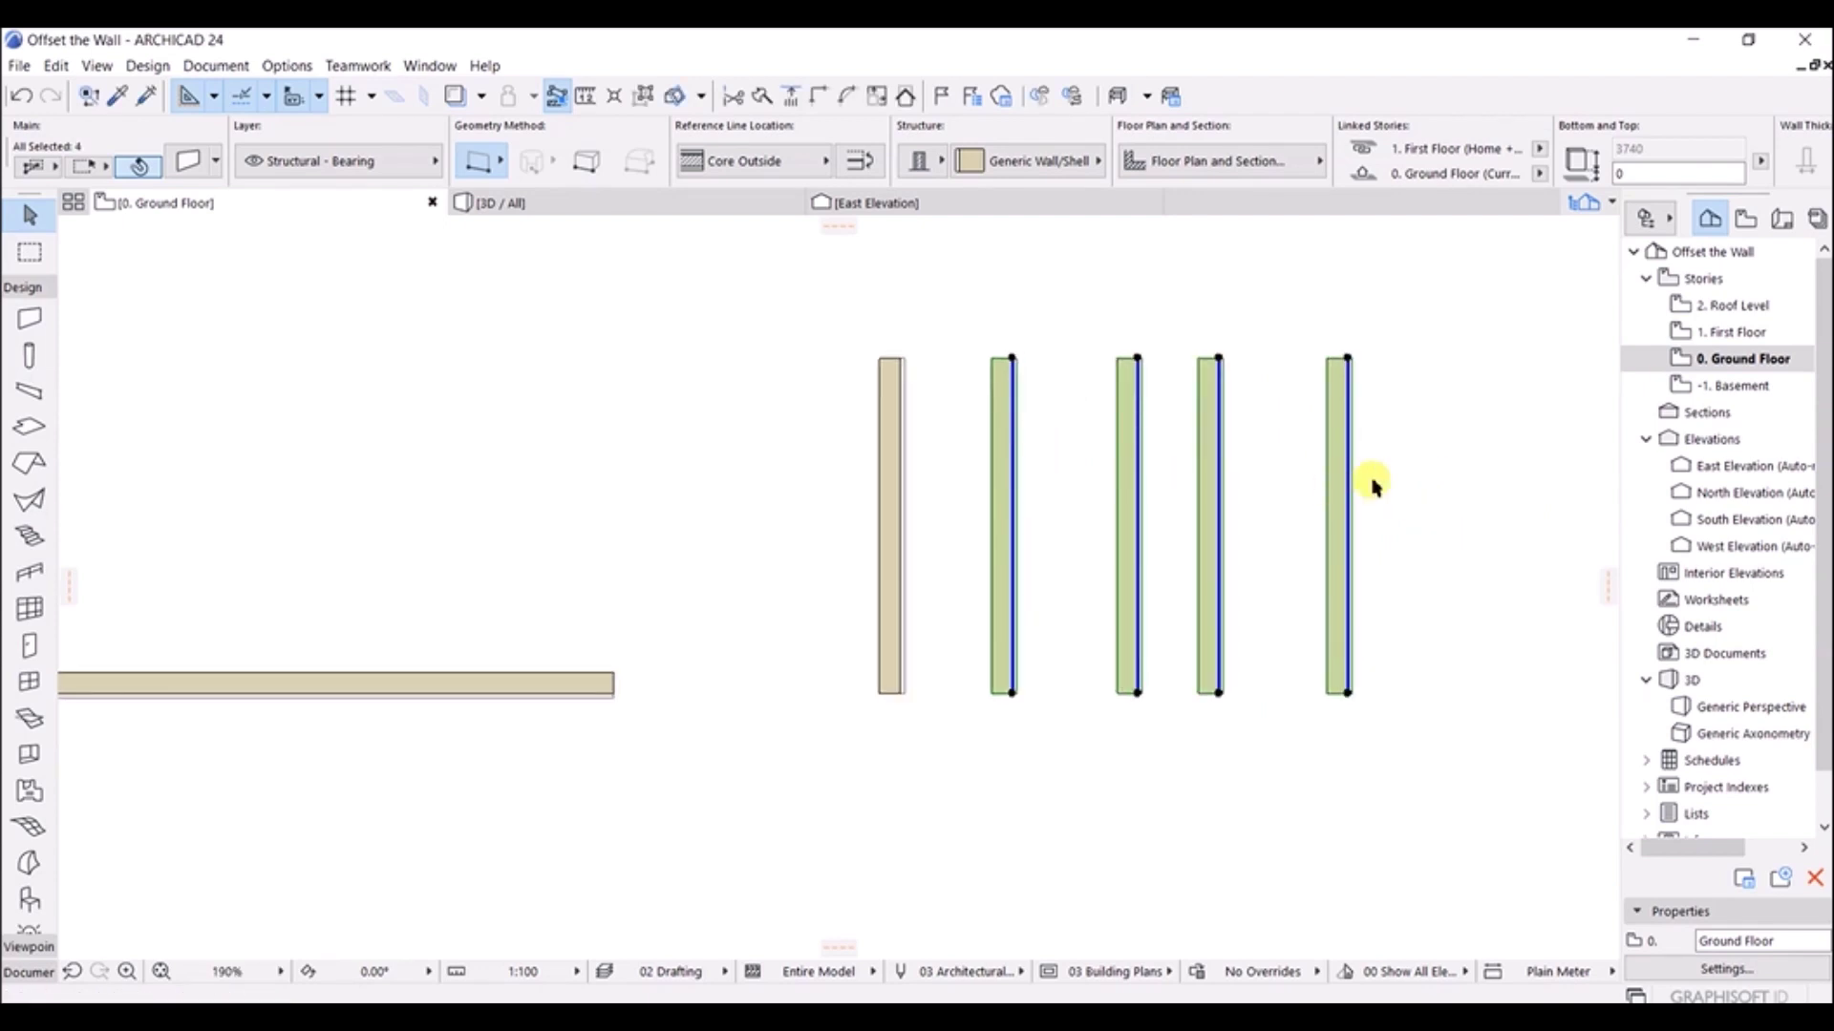
key(Escape)
Step: Rotate the rightmost vertical wall by -90° about its lower end point so that it lies horizontally
scroll(1232, 523, down, 1)
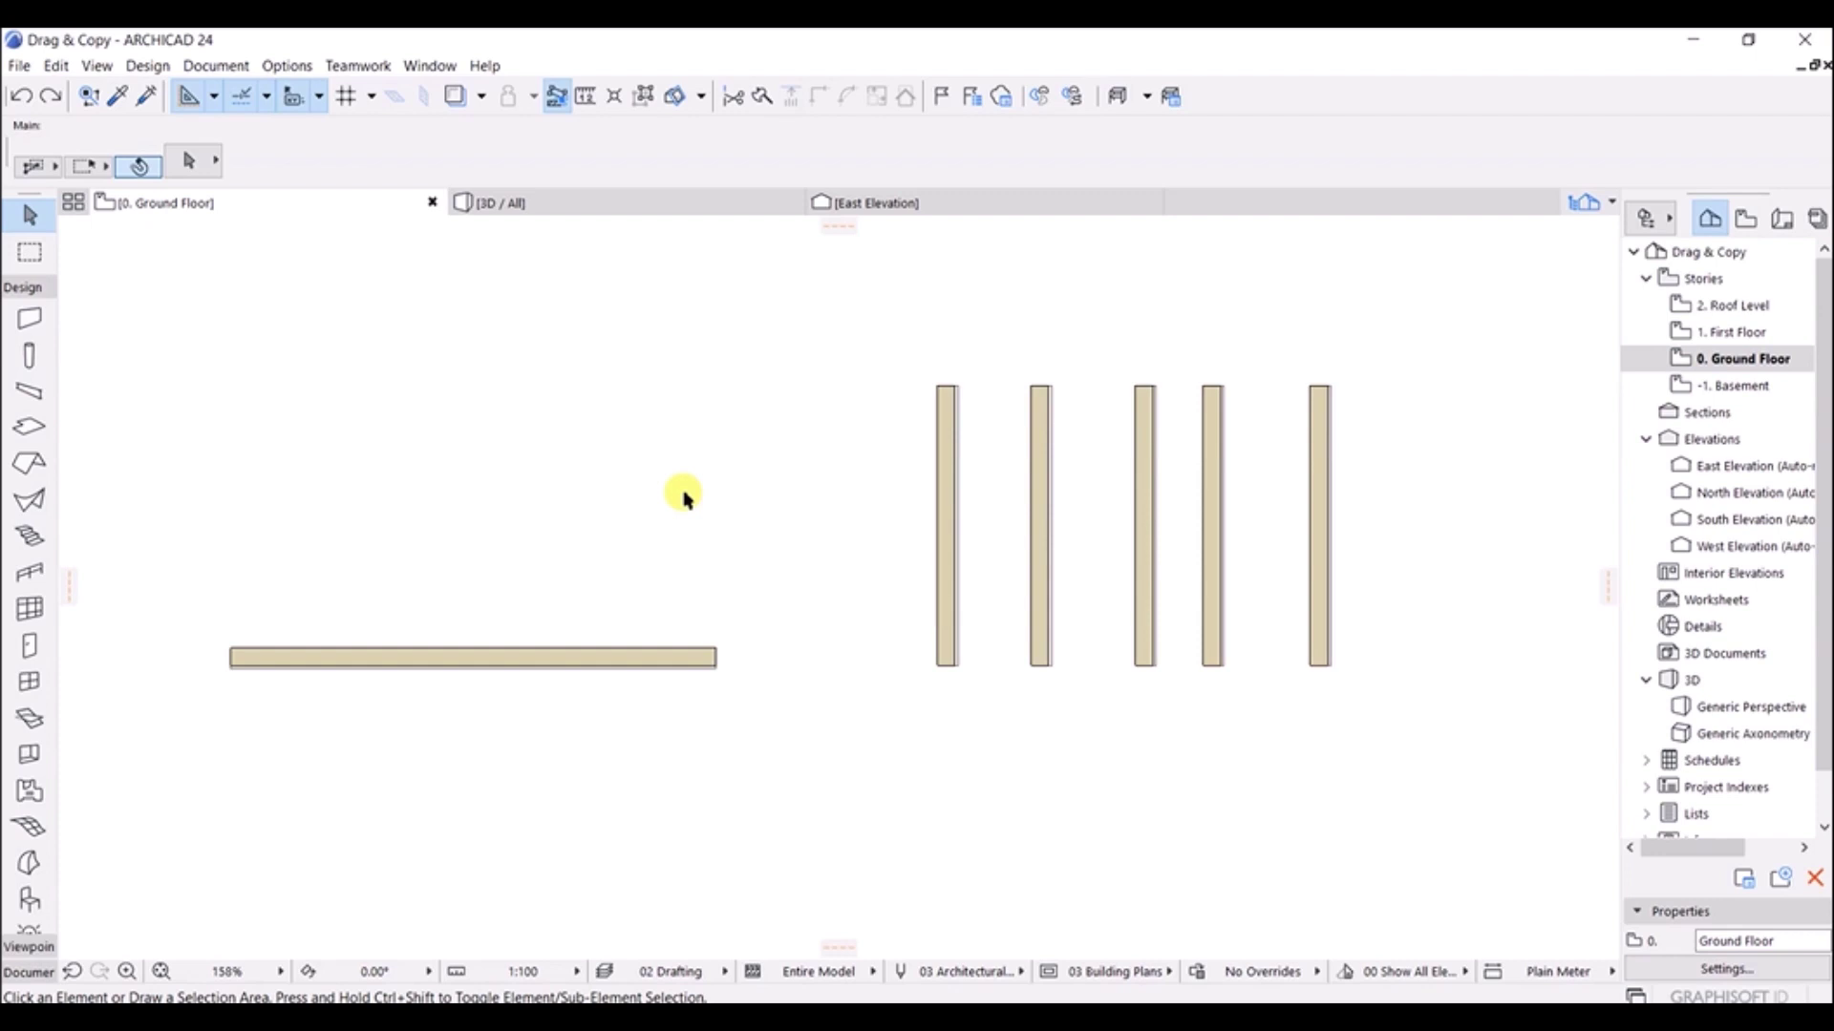
middle_drag(933, 540, 716, 520)
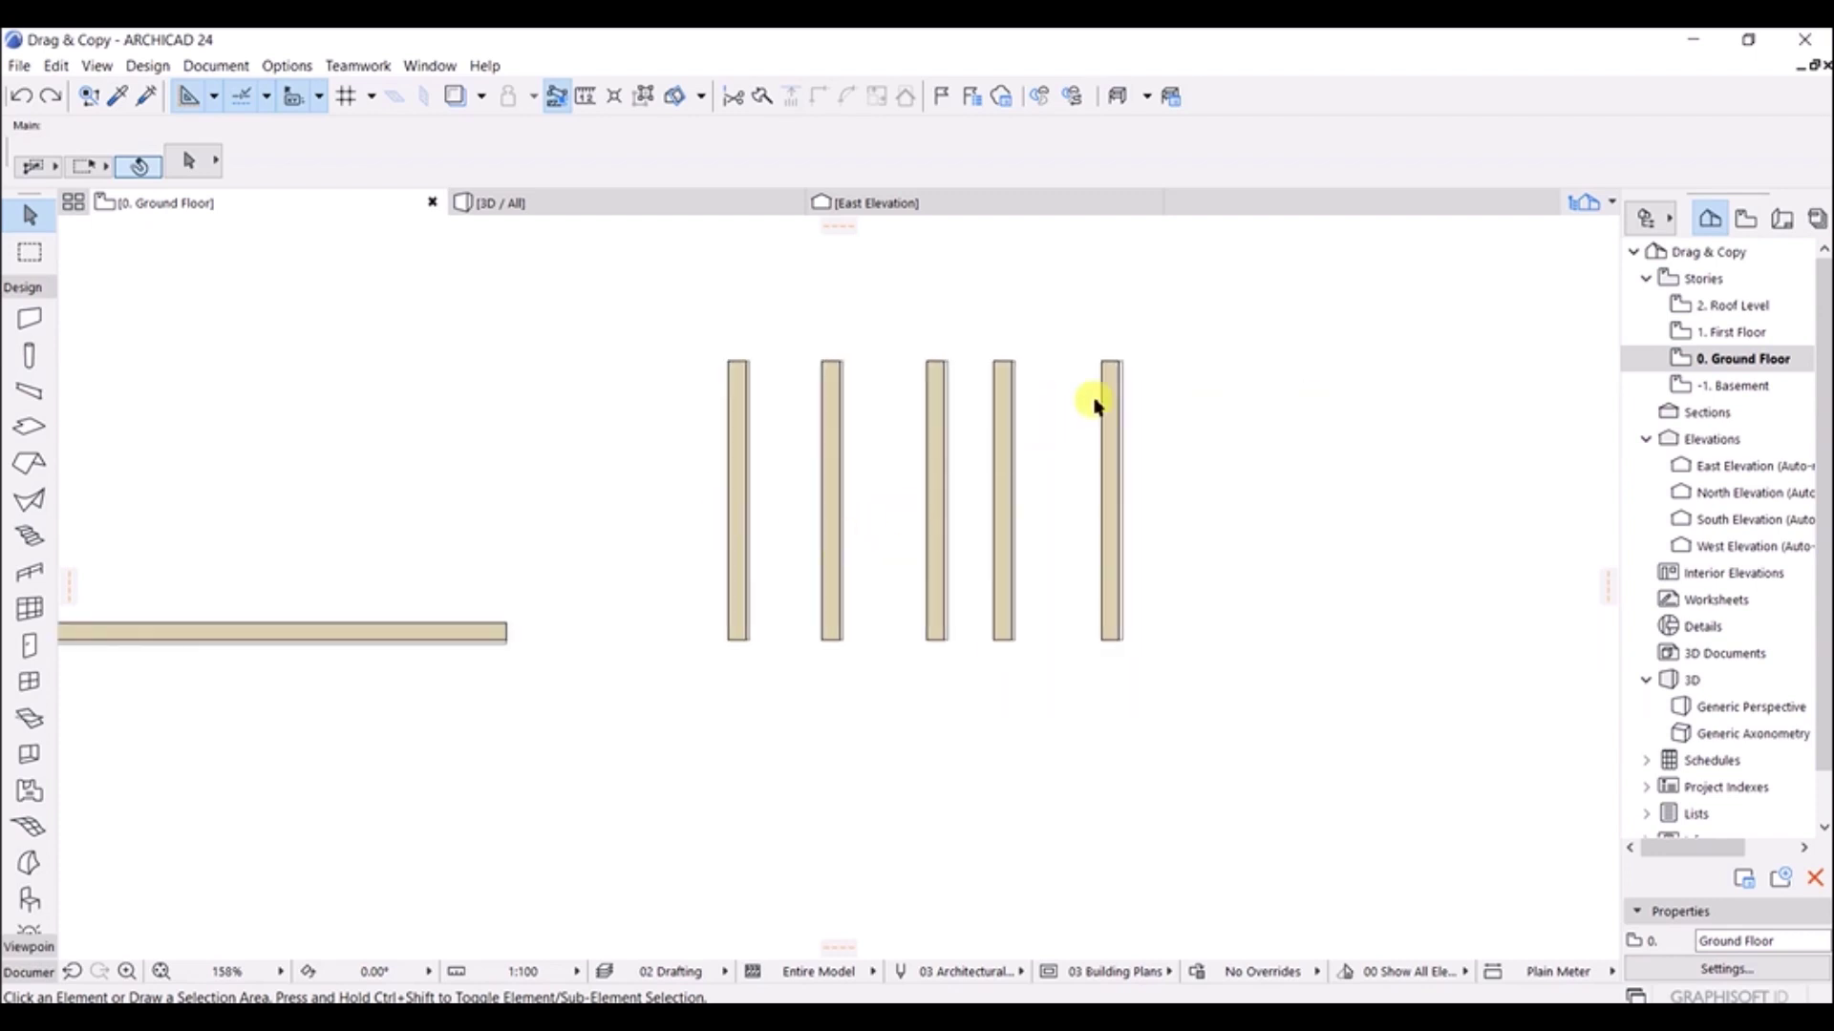
click(1110, 458)
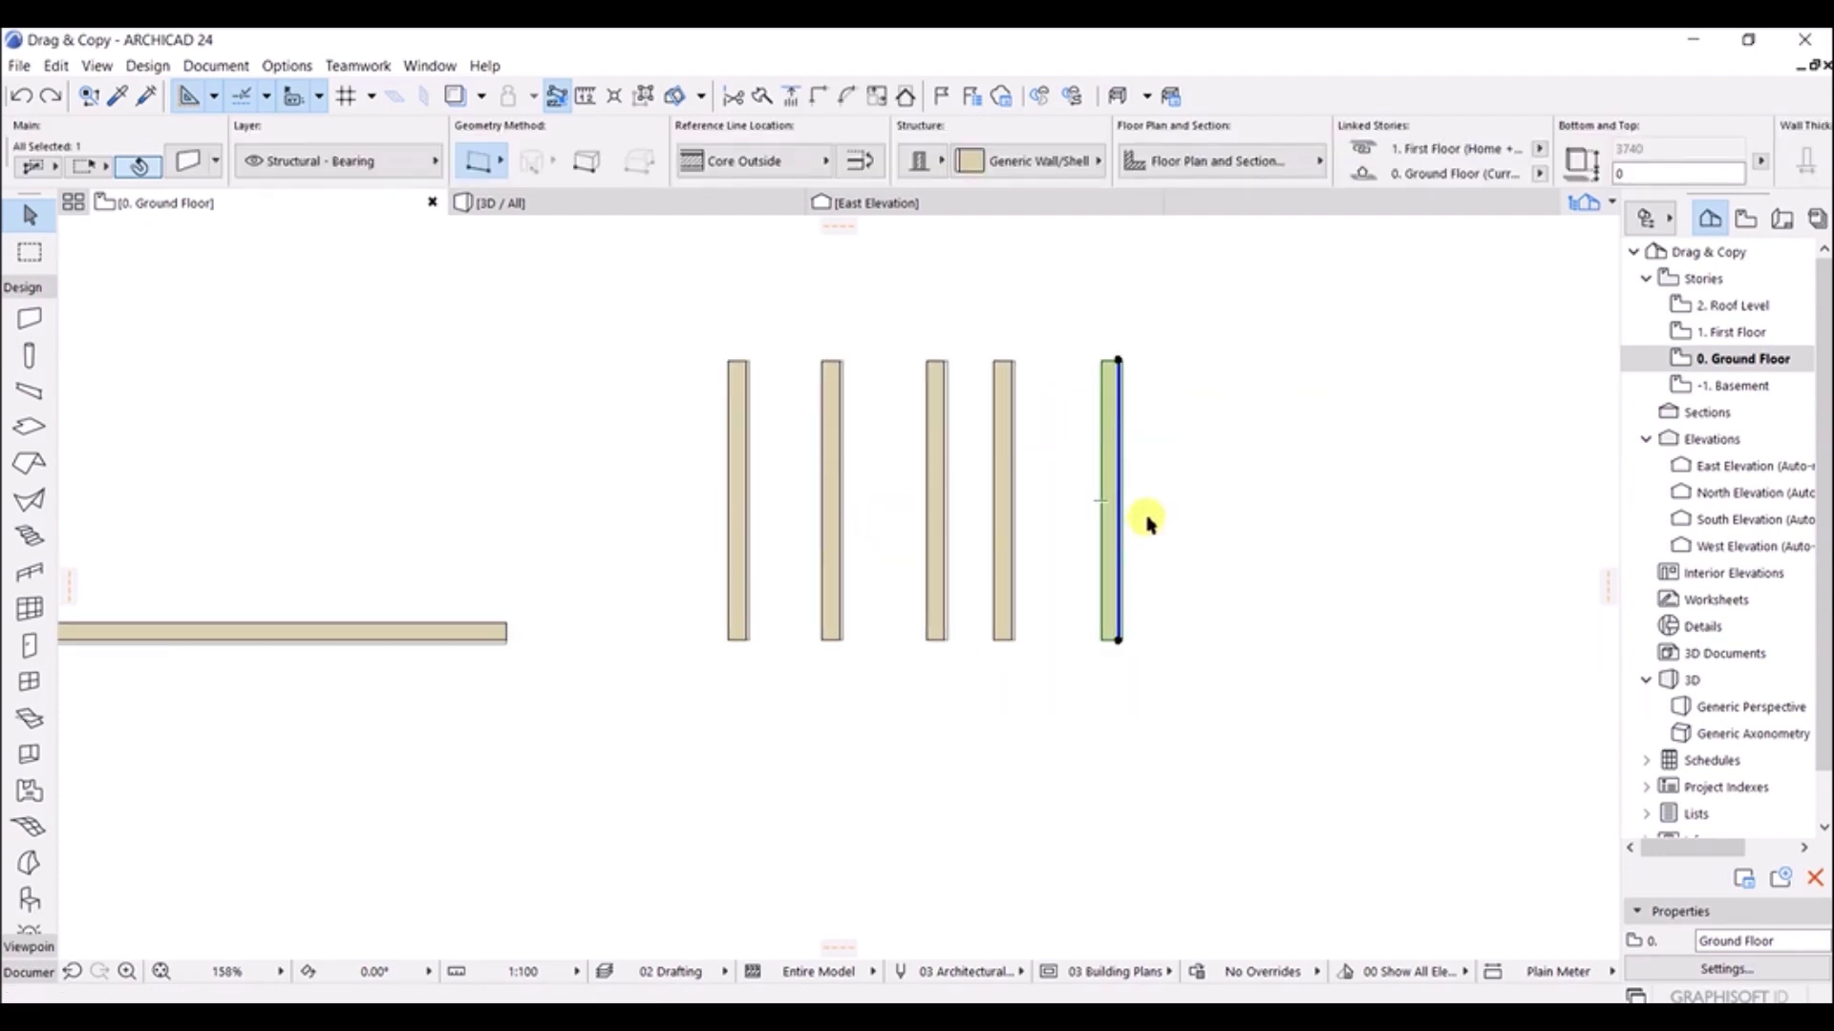
click(1124, 597)
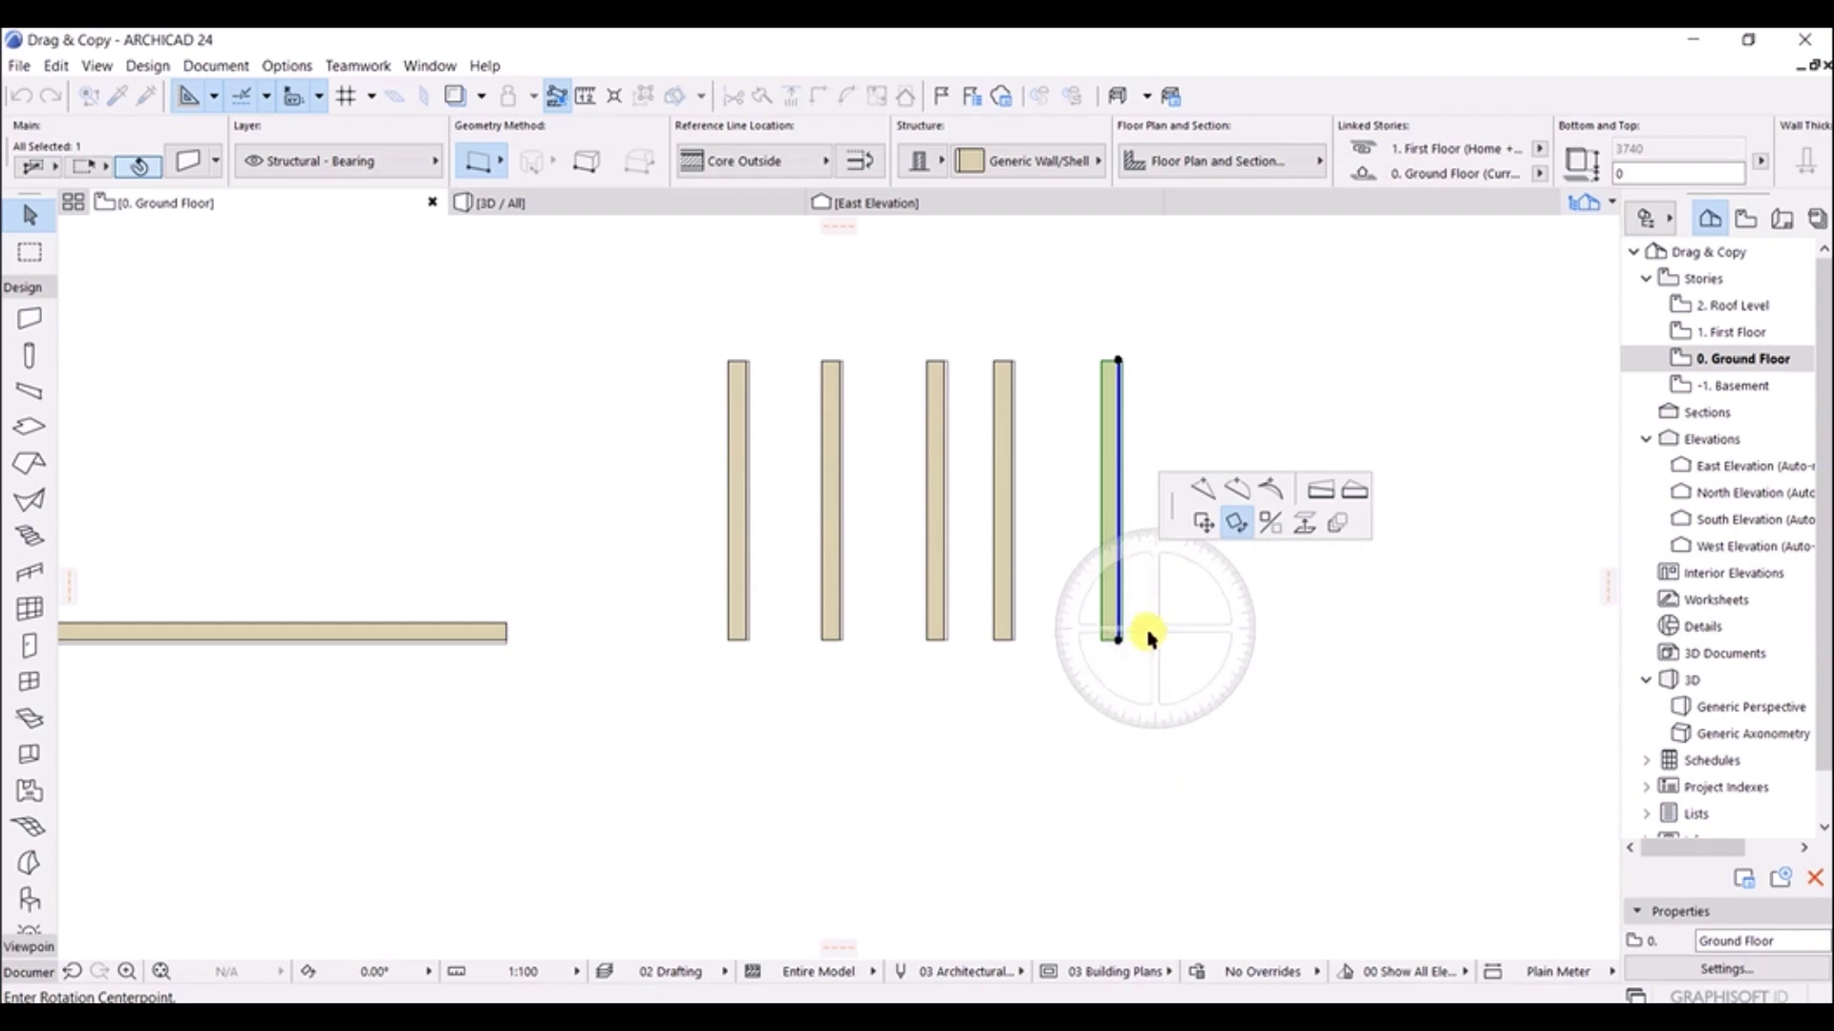
click(1118, 641)
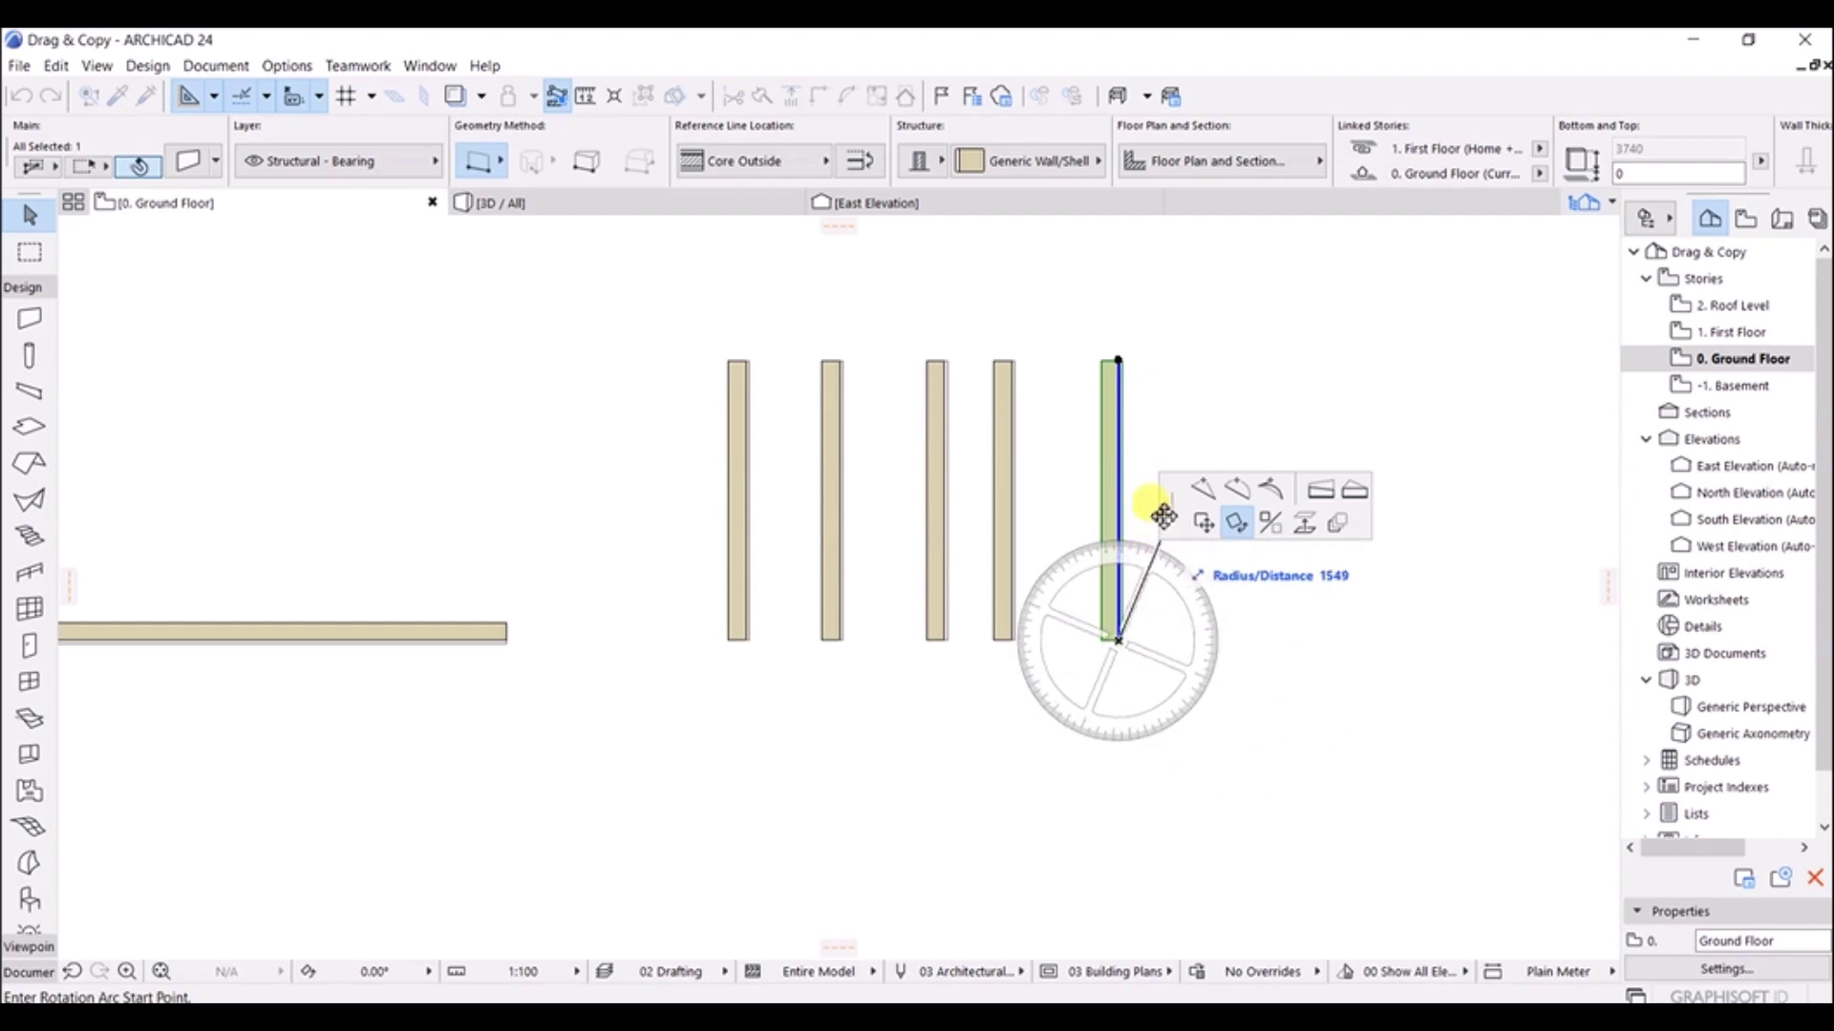
click(1119, 359)
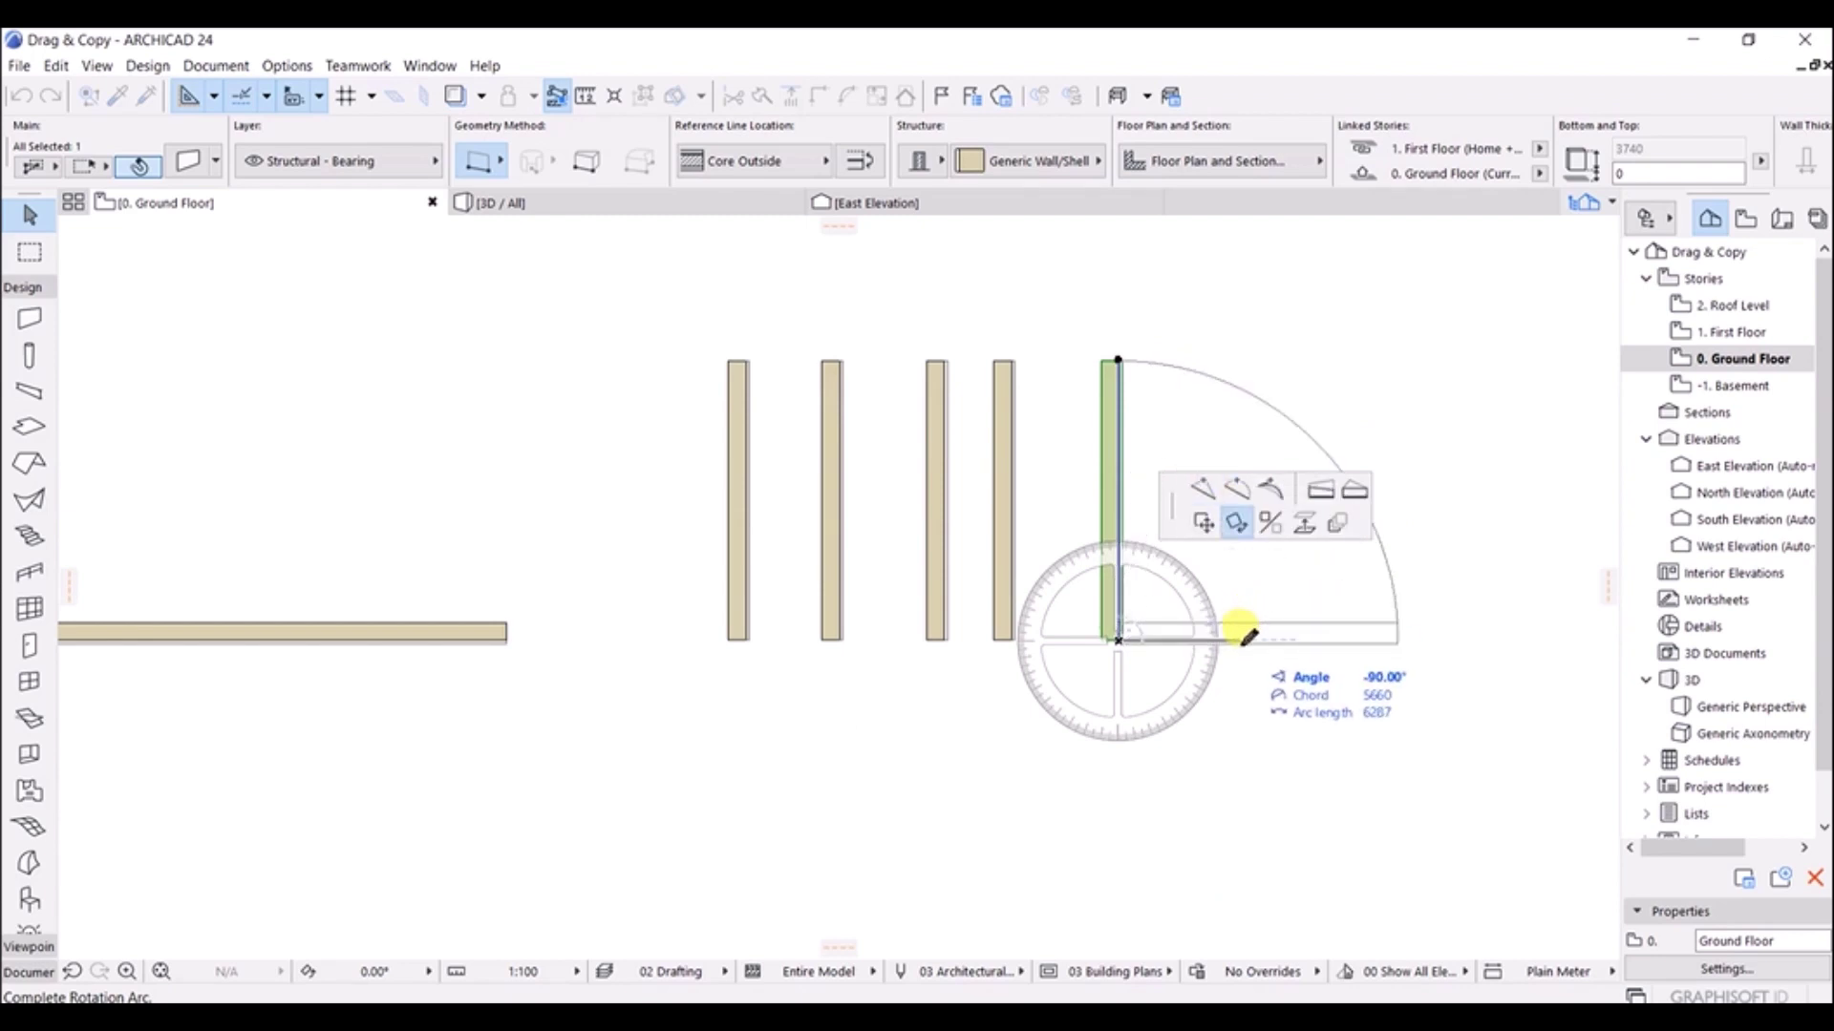
click(1372, 637)
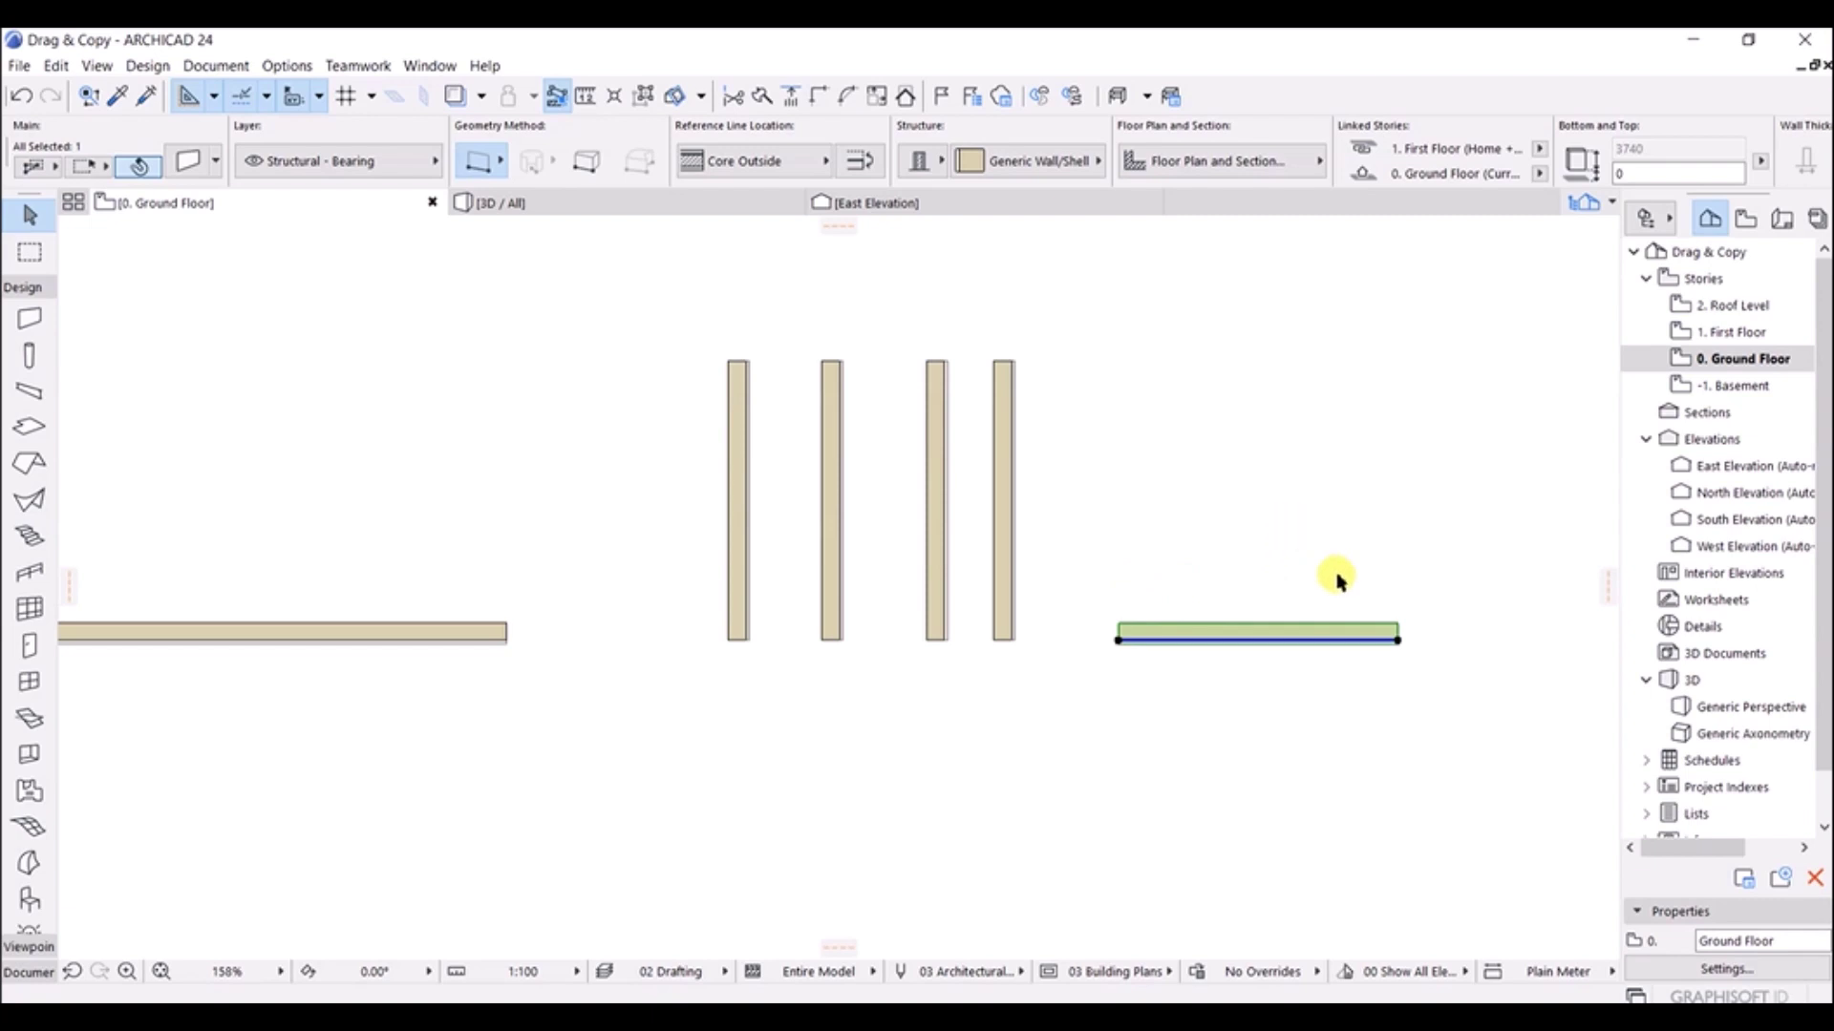
Step: Rotate one copy of this horizontal wall by 30° about its left end point, keeping the original in place
click(1372, 641)
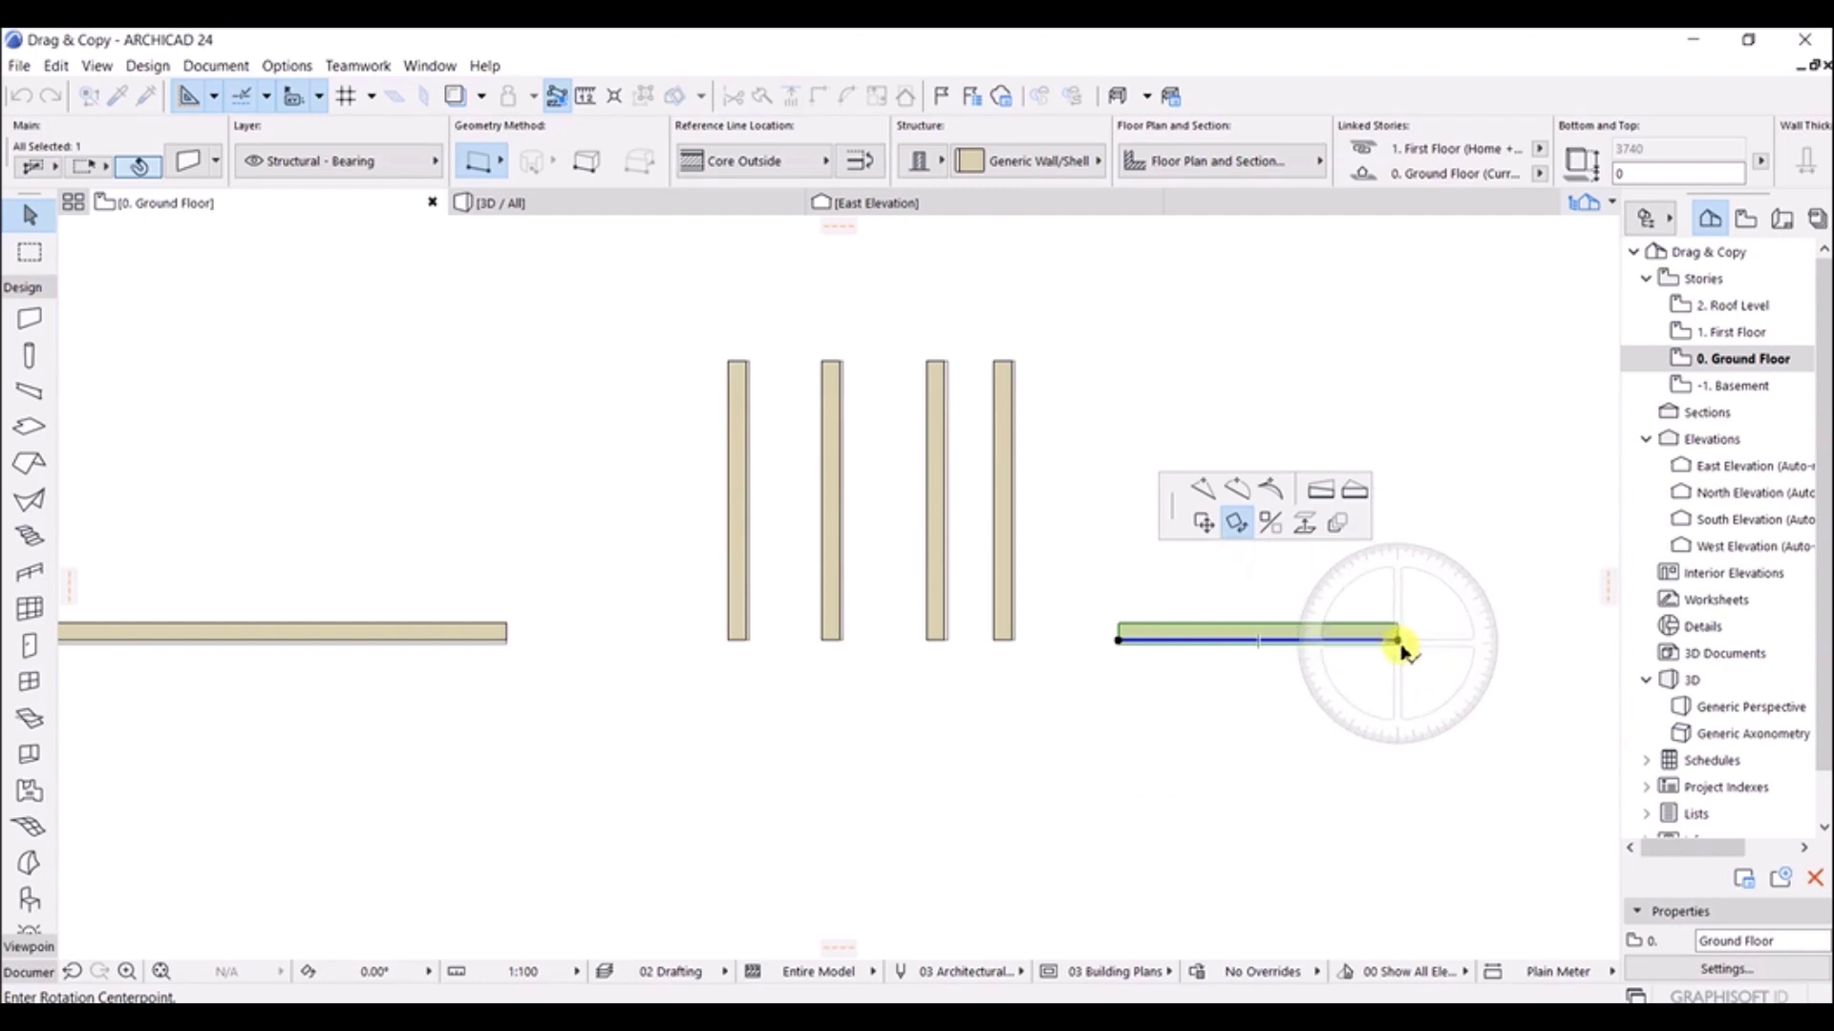
click(1119, 641)
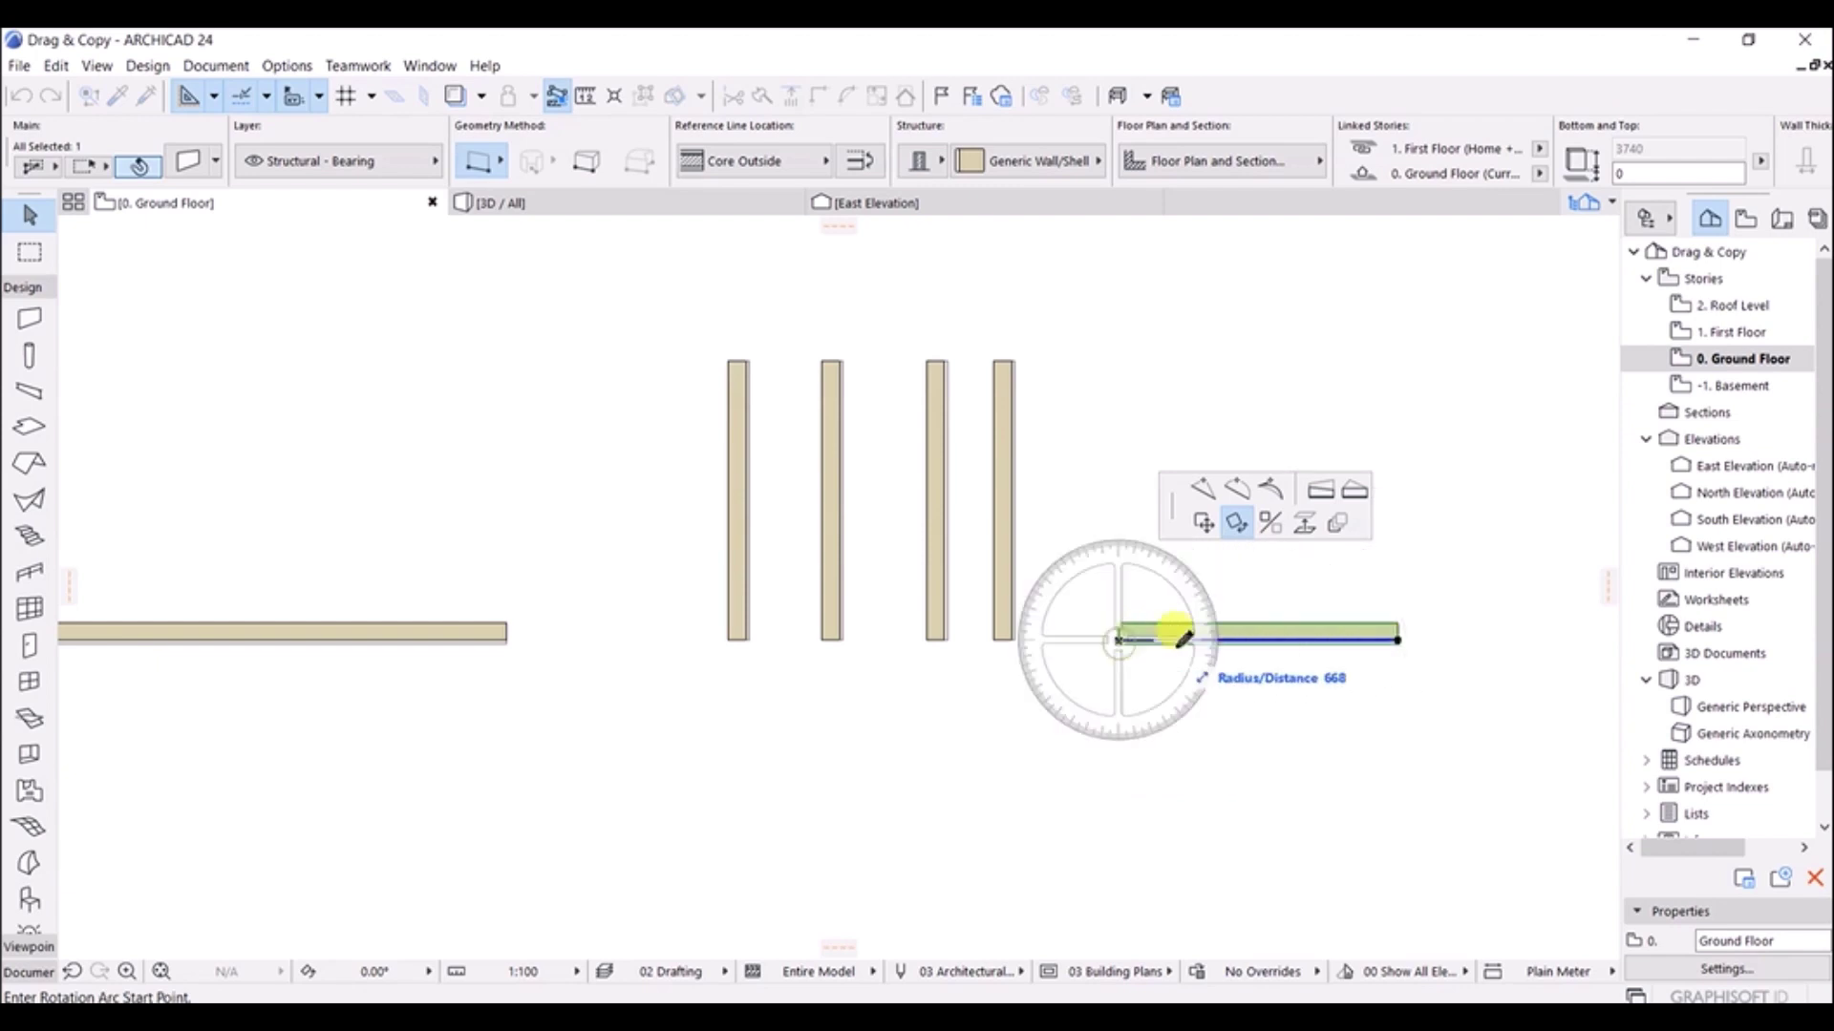
click(1399, 637)
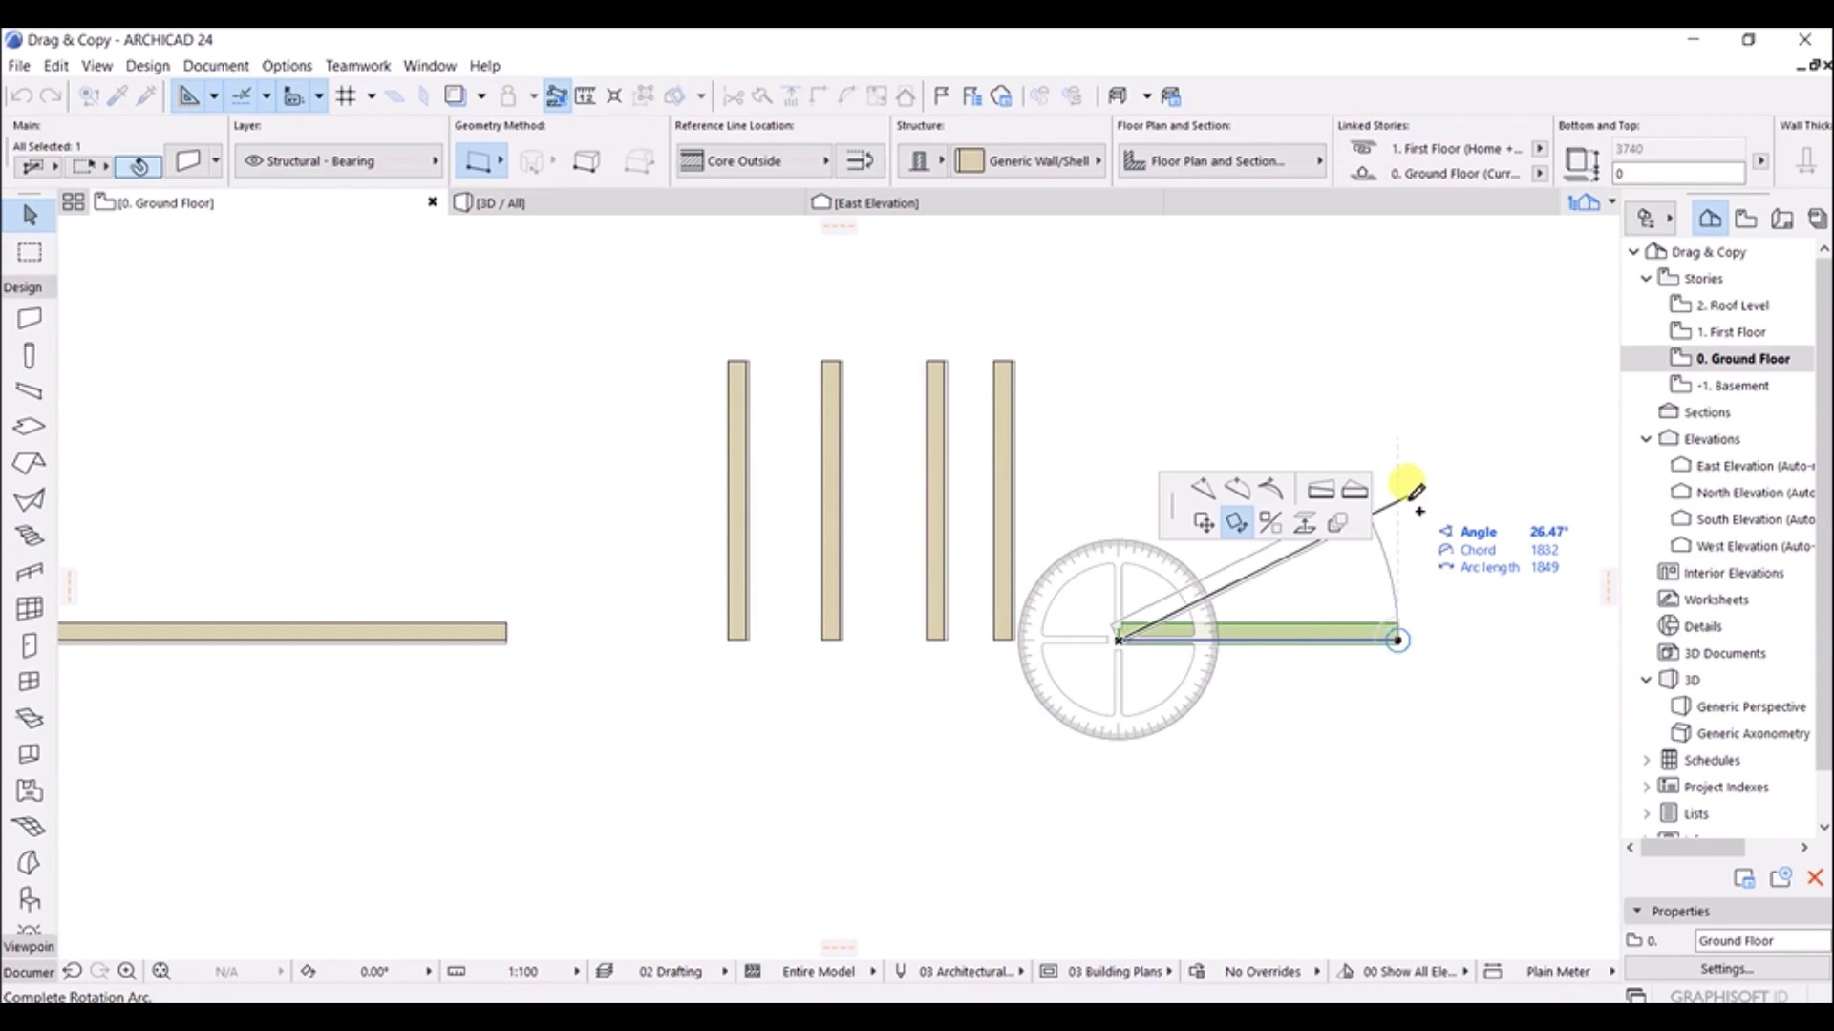
key(Tab)
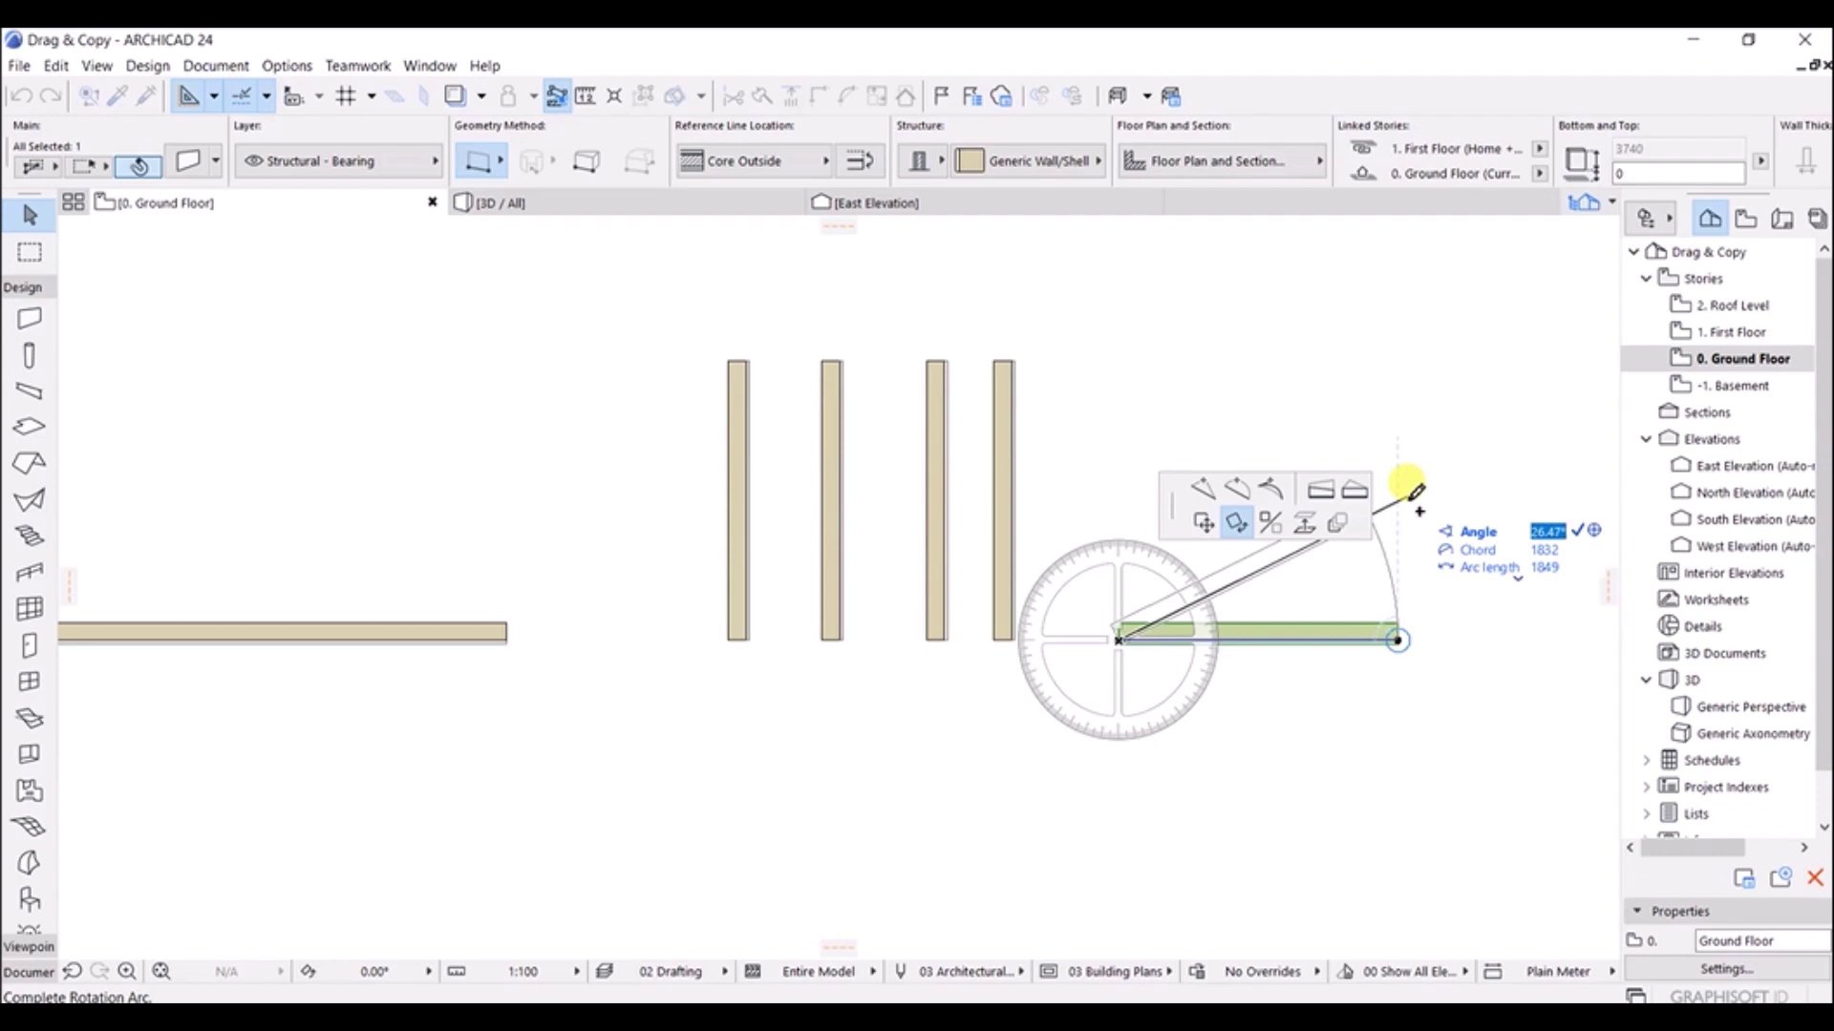
text(30)
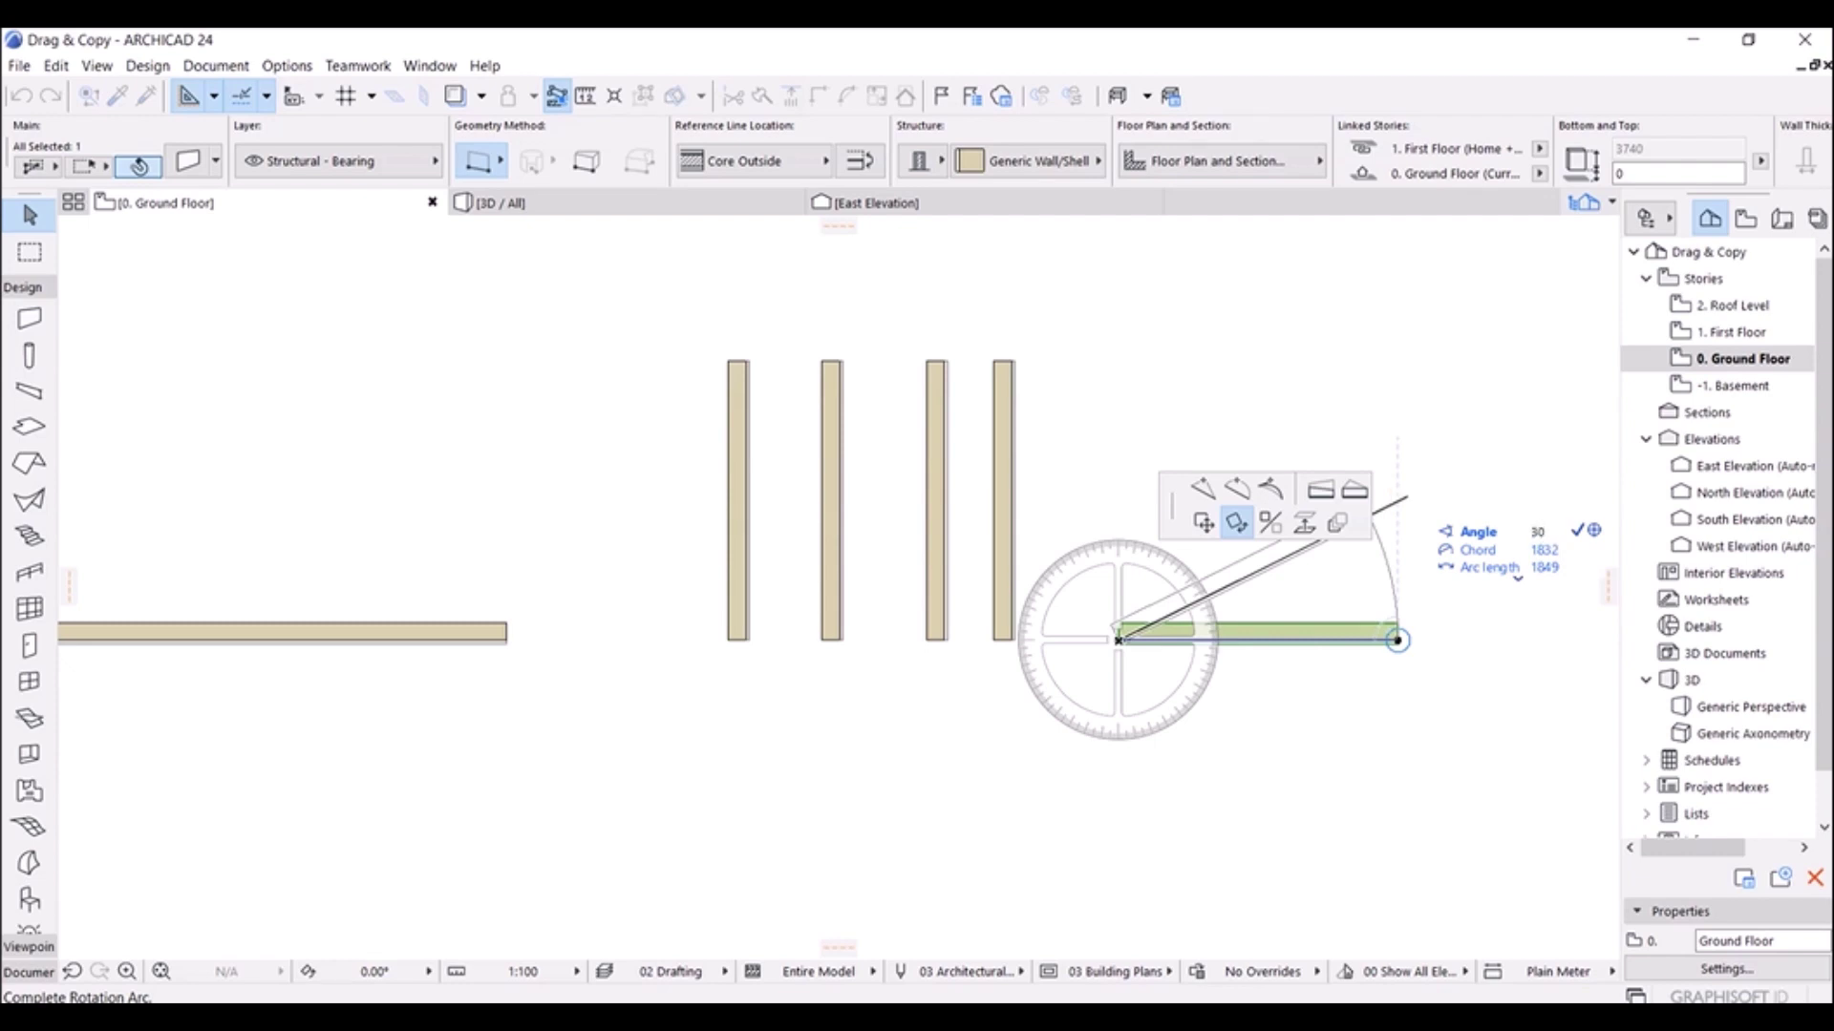
key(Return)
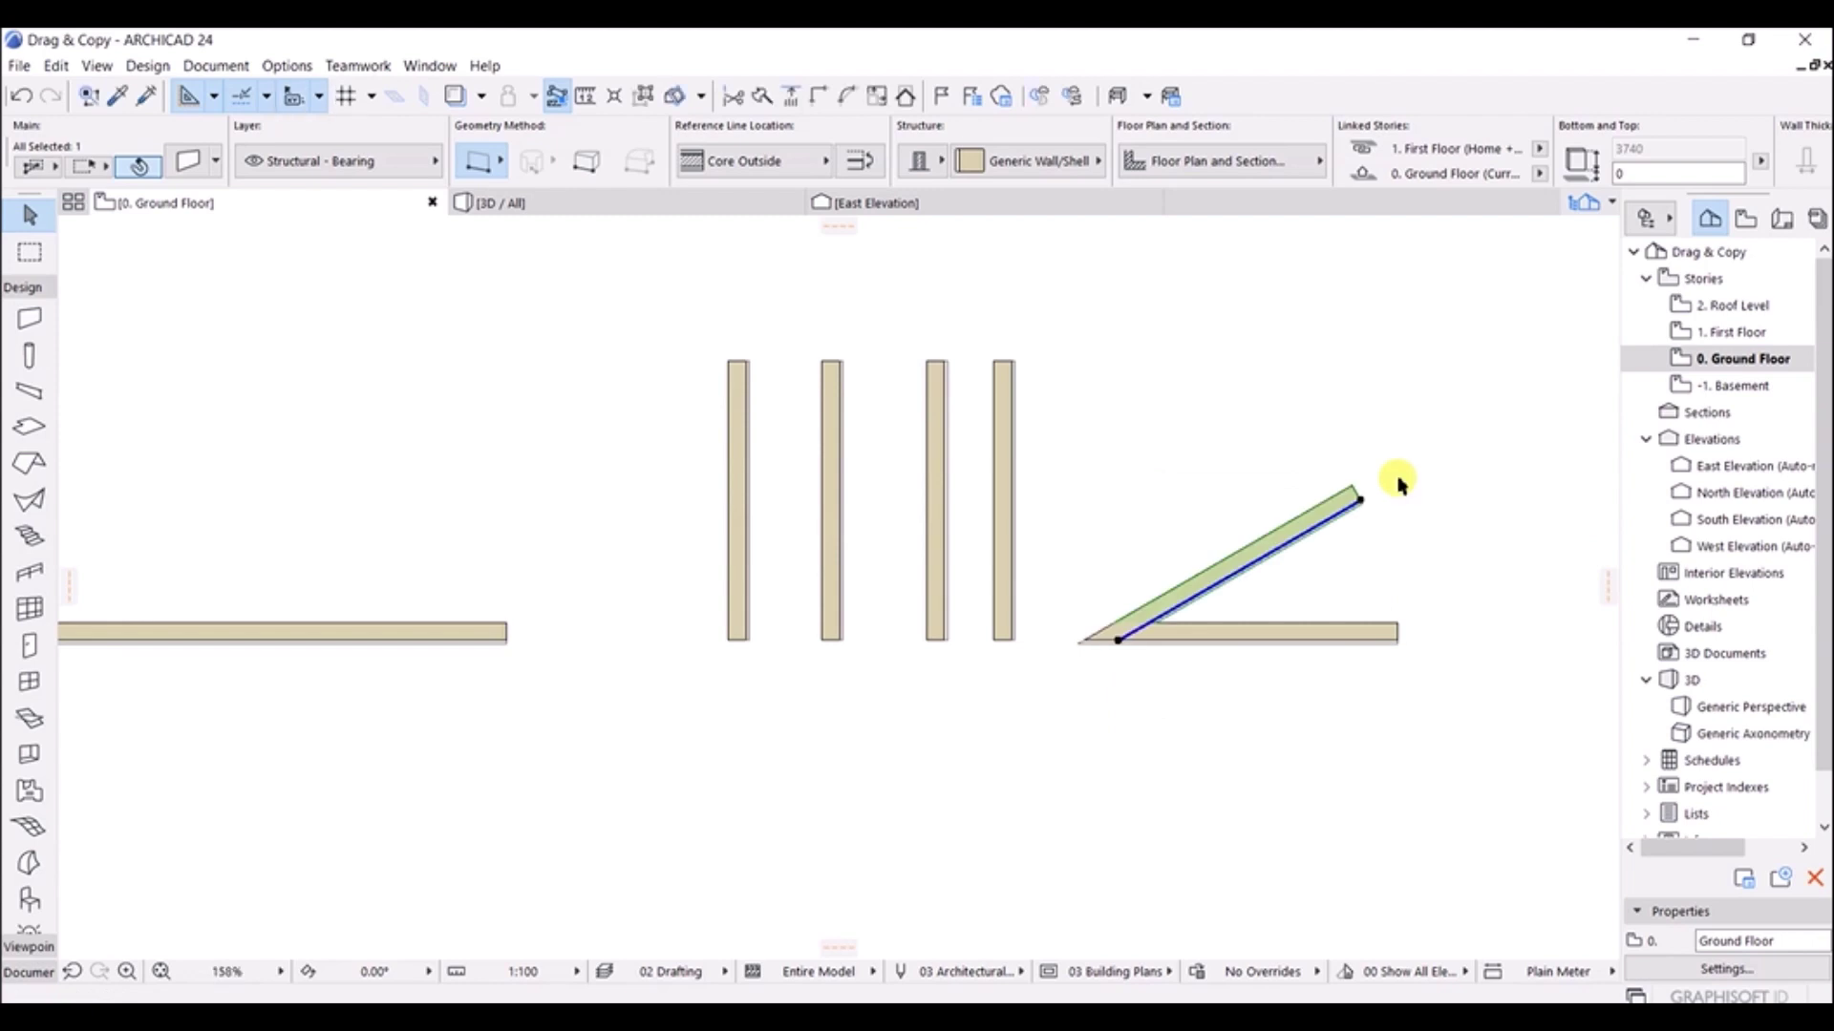
Step: Rotate multiple copies of the slanted wall about its lower end point, placing the first copy at about -11°
click(1301, 552)
click(1236, 523)
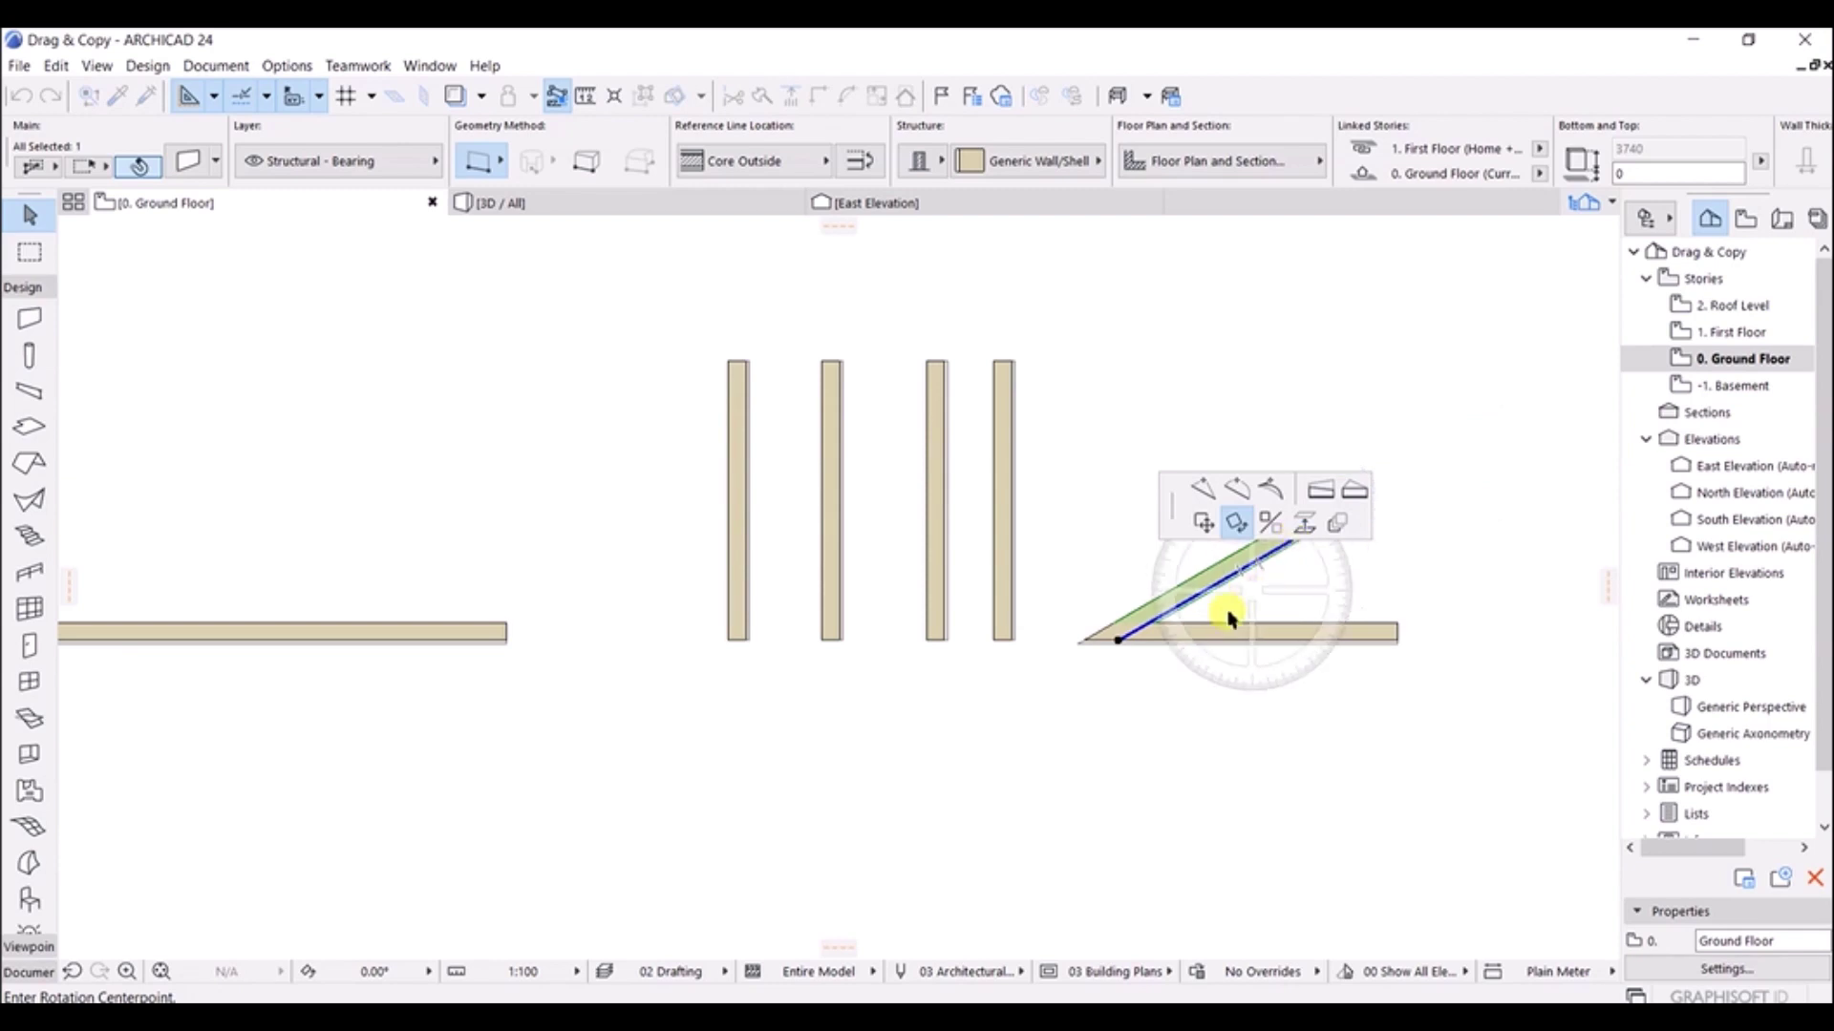
click(1118, 639)
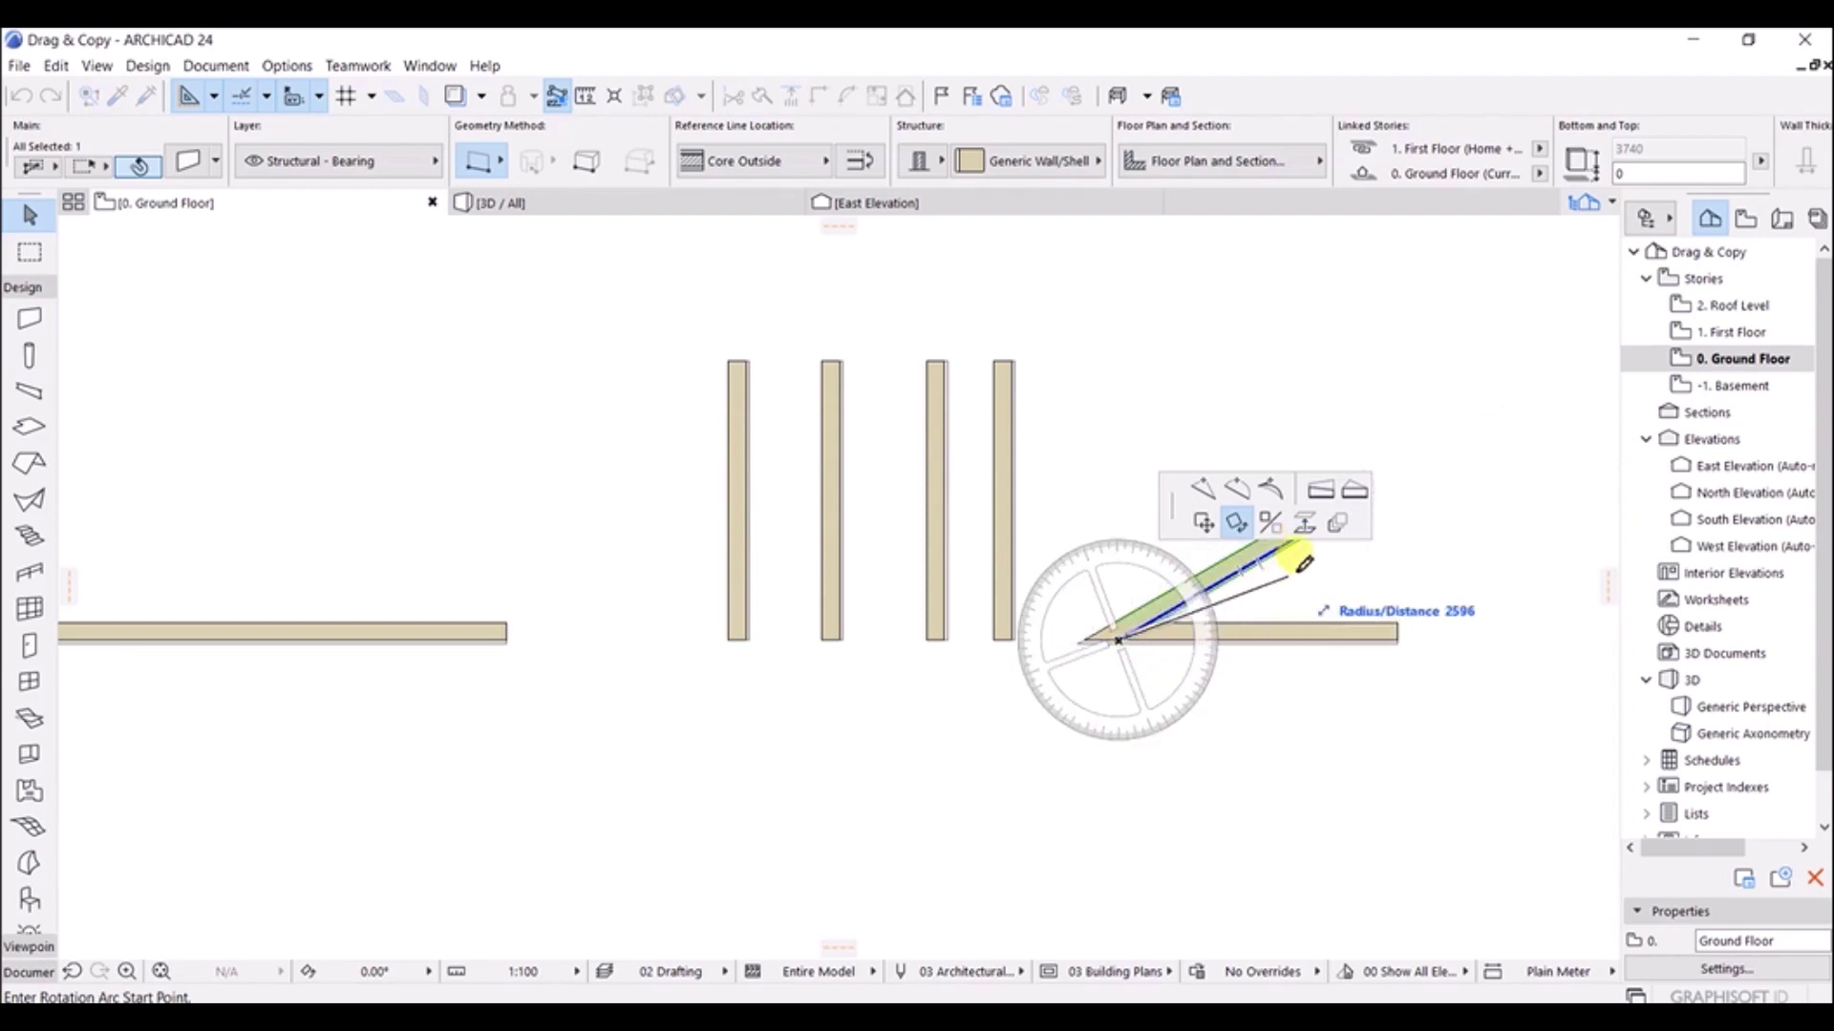
drag(1184, 511, 1184, 373)
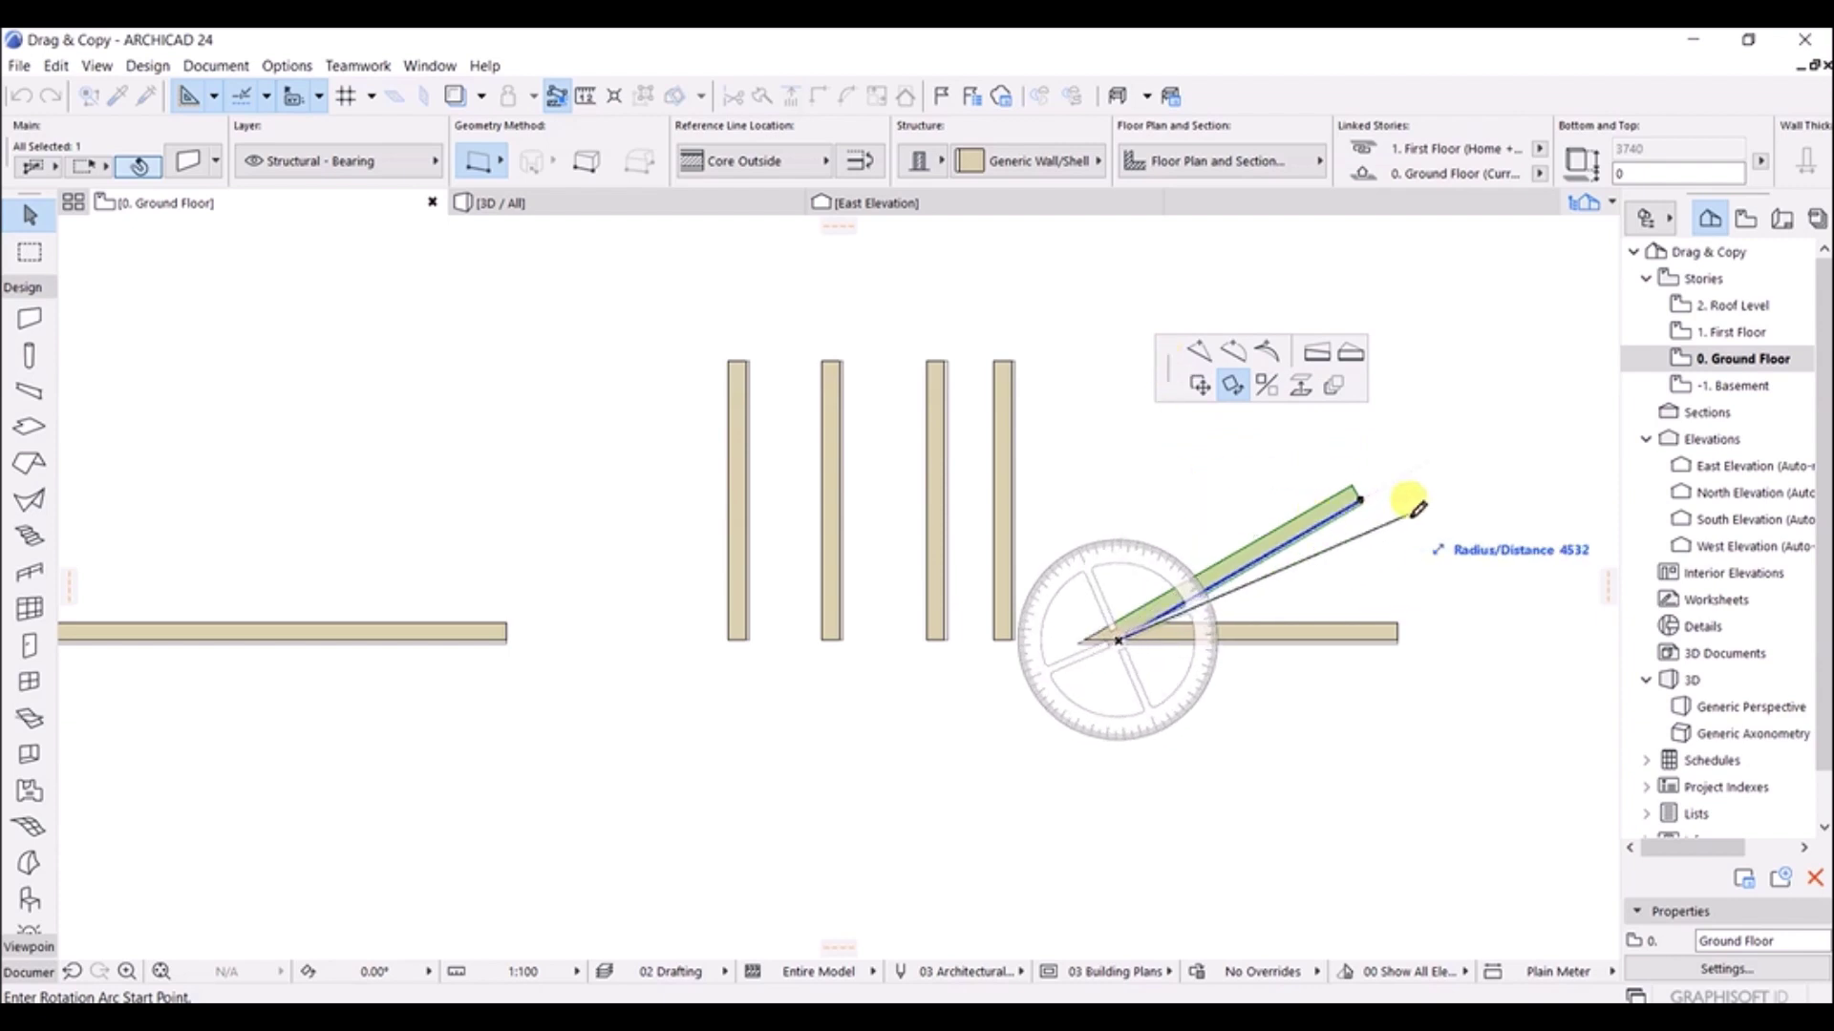
click(1360, 495)
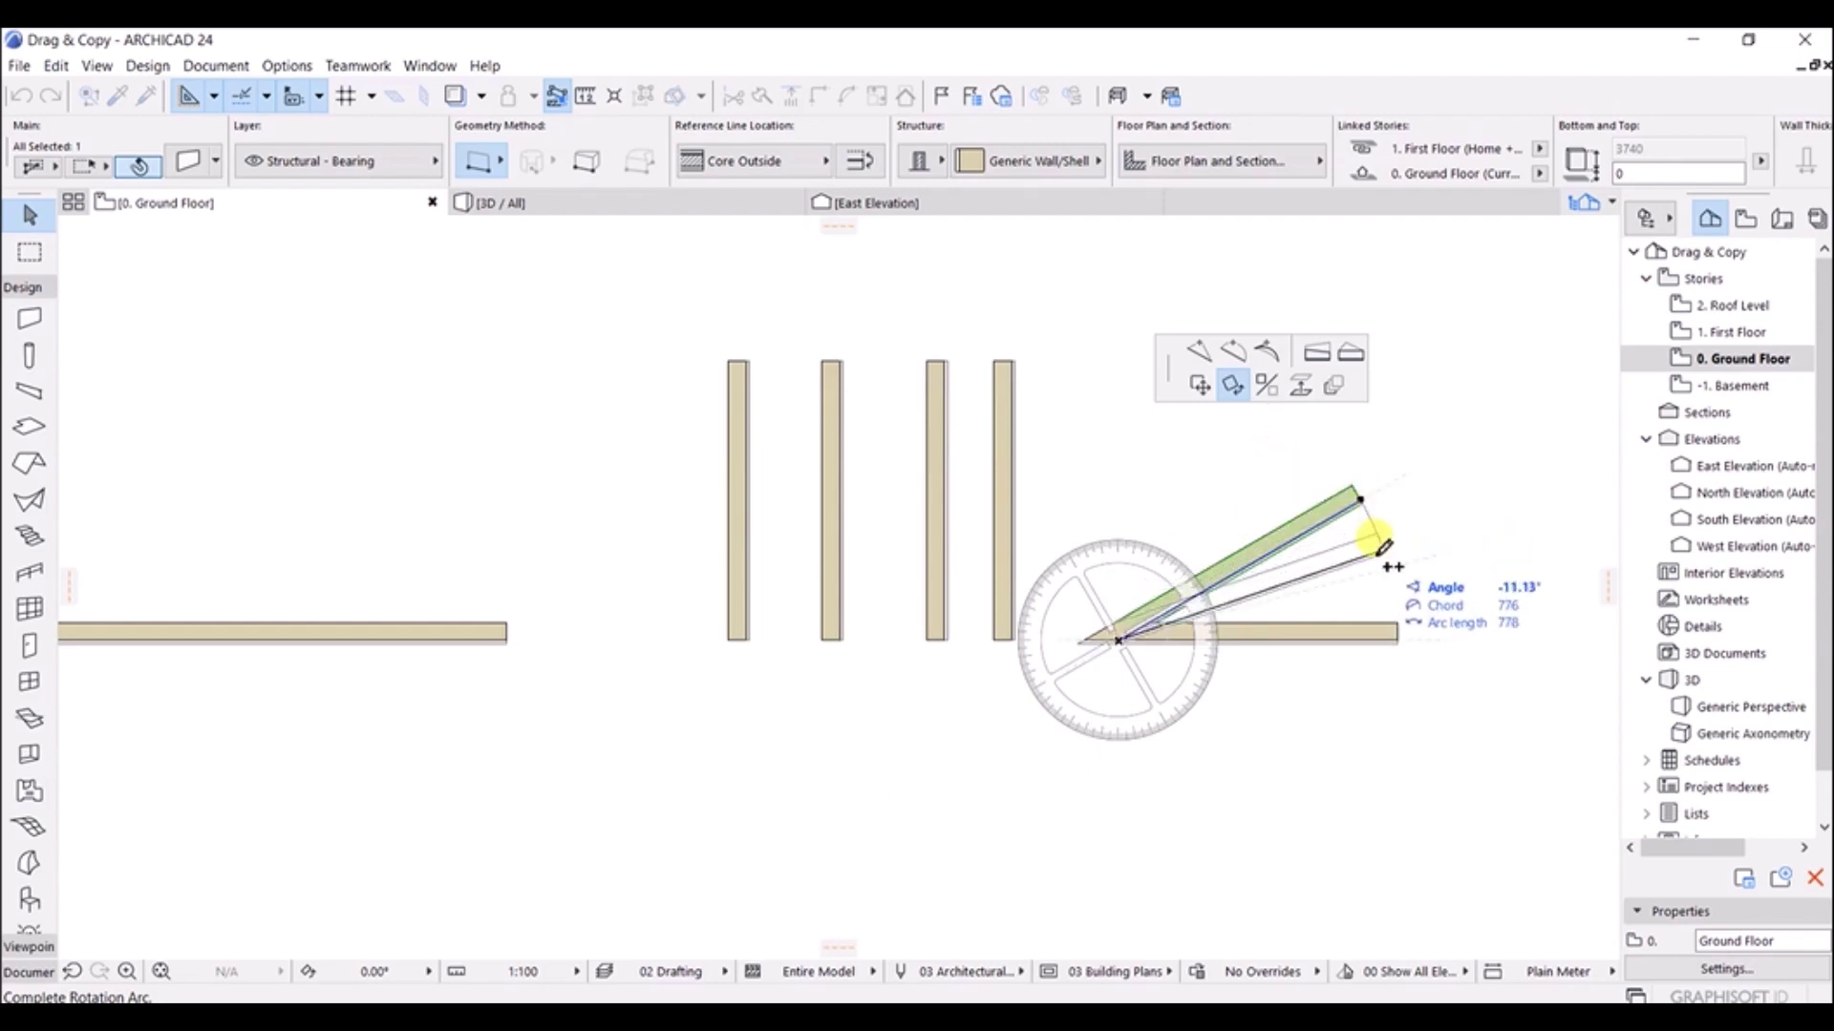
click(1383, 546)
Step: Place further rotated copies clockwise around the same centre to form a full fan of walls, finish the rotation and deselect everything
click(1410, 693)
click(1325, 758)
click(1131, 804)
click(972, 699)
click(949, 634)
click(982, 491)
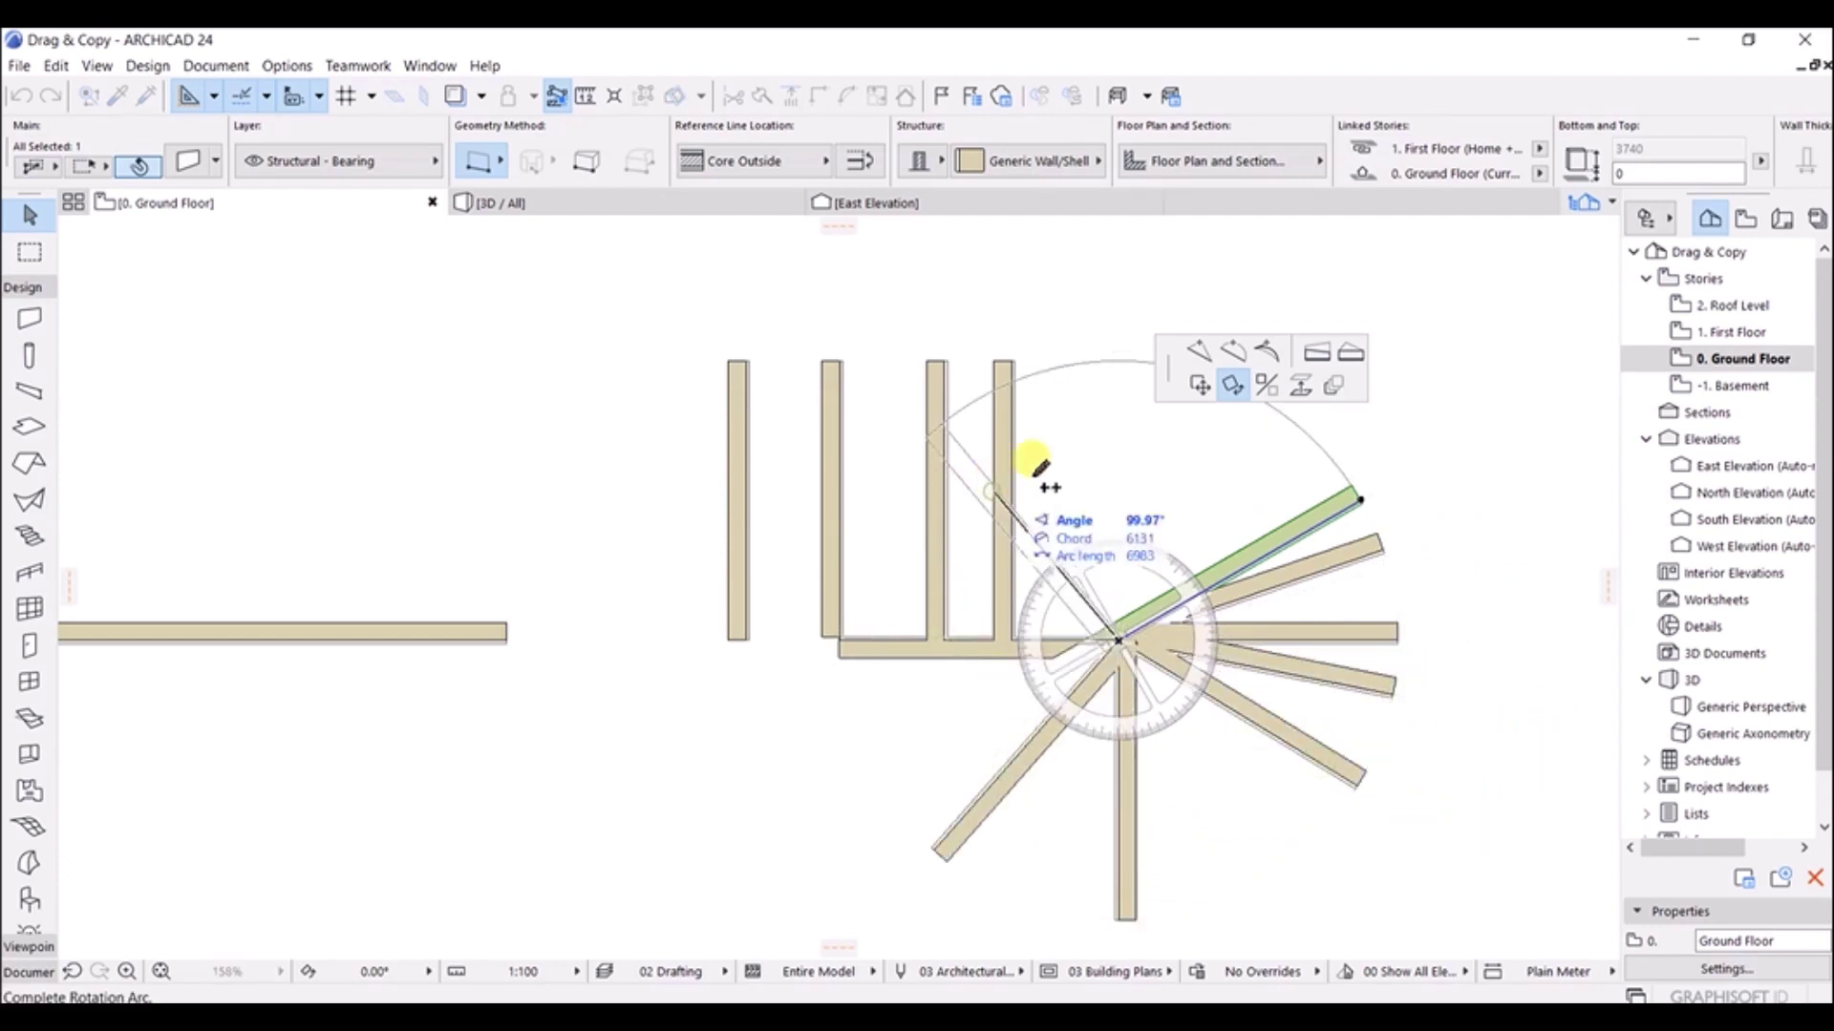
click(1093, 453)
click(1234, 477)
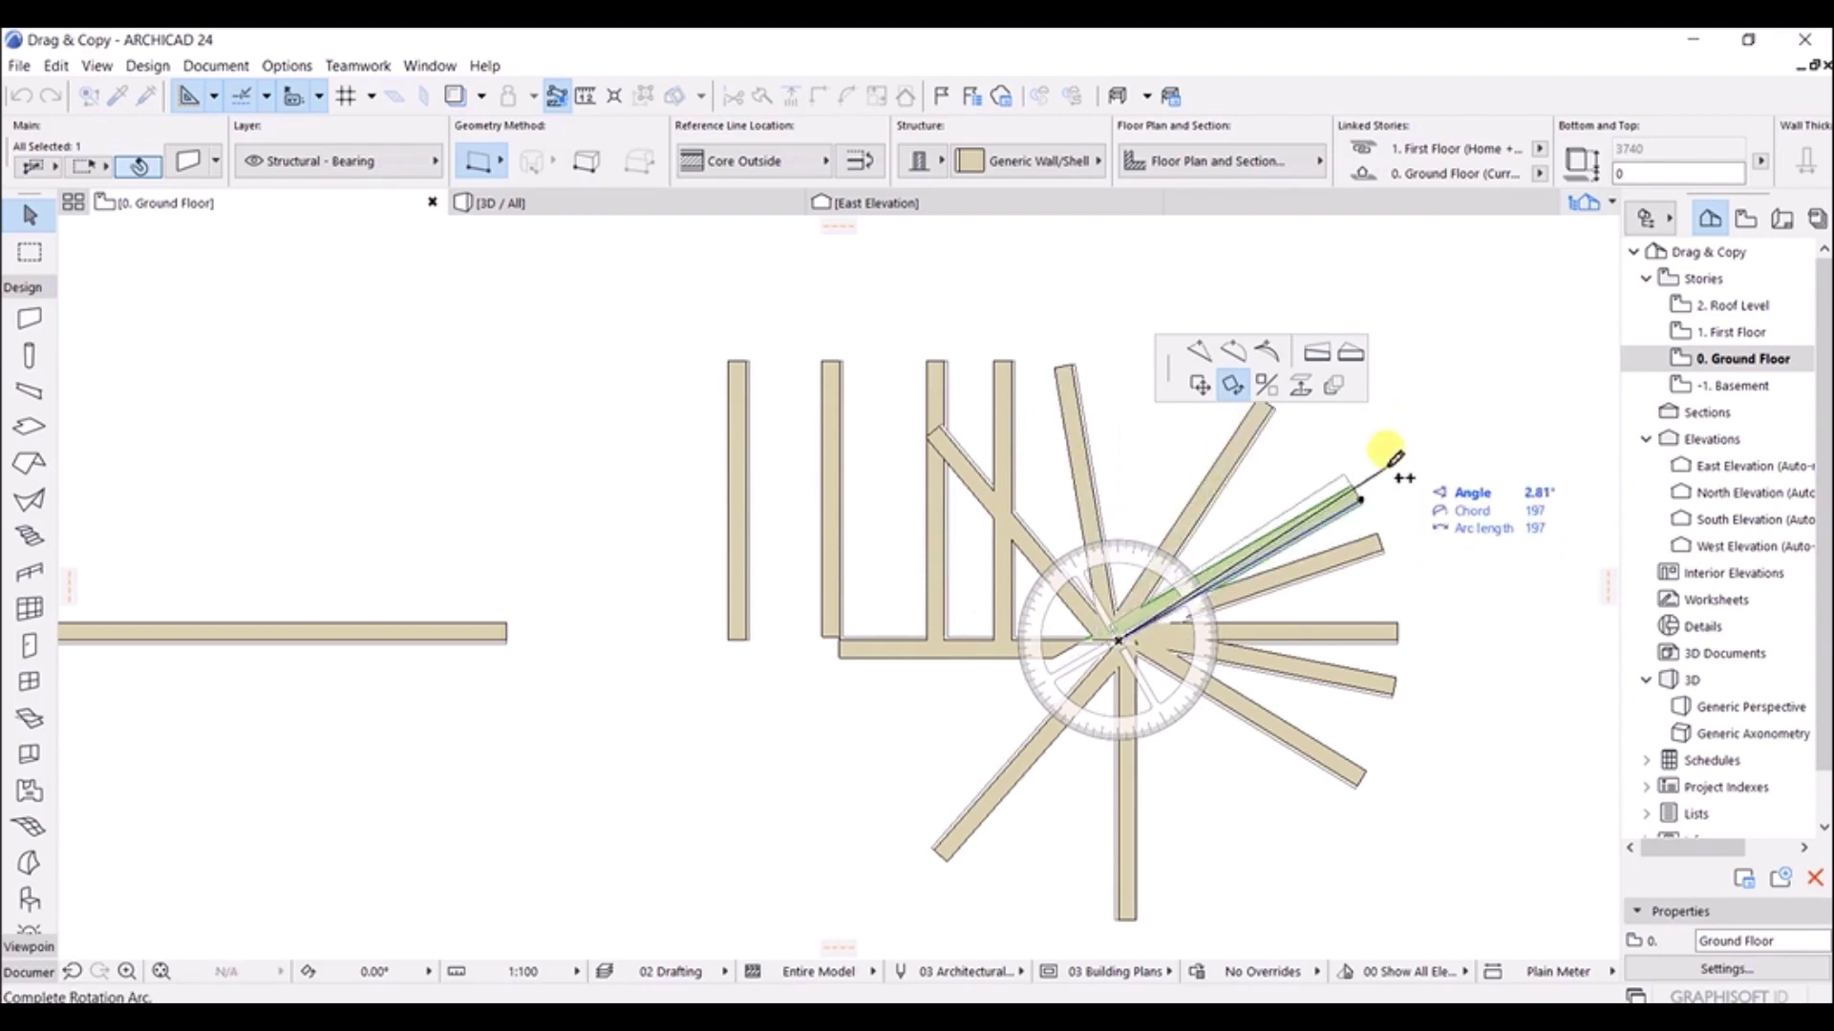
click(1404, 421)
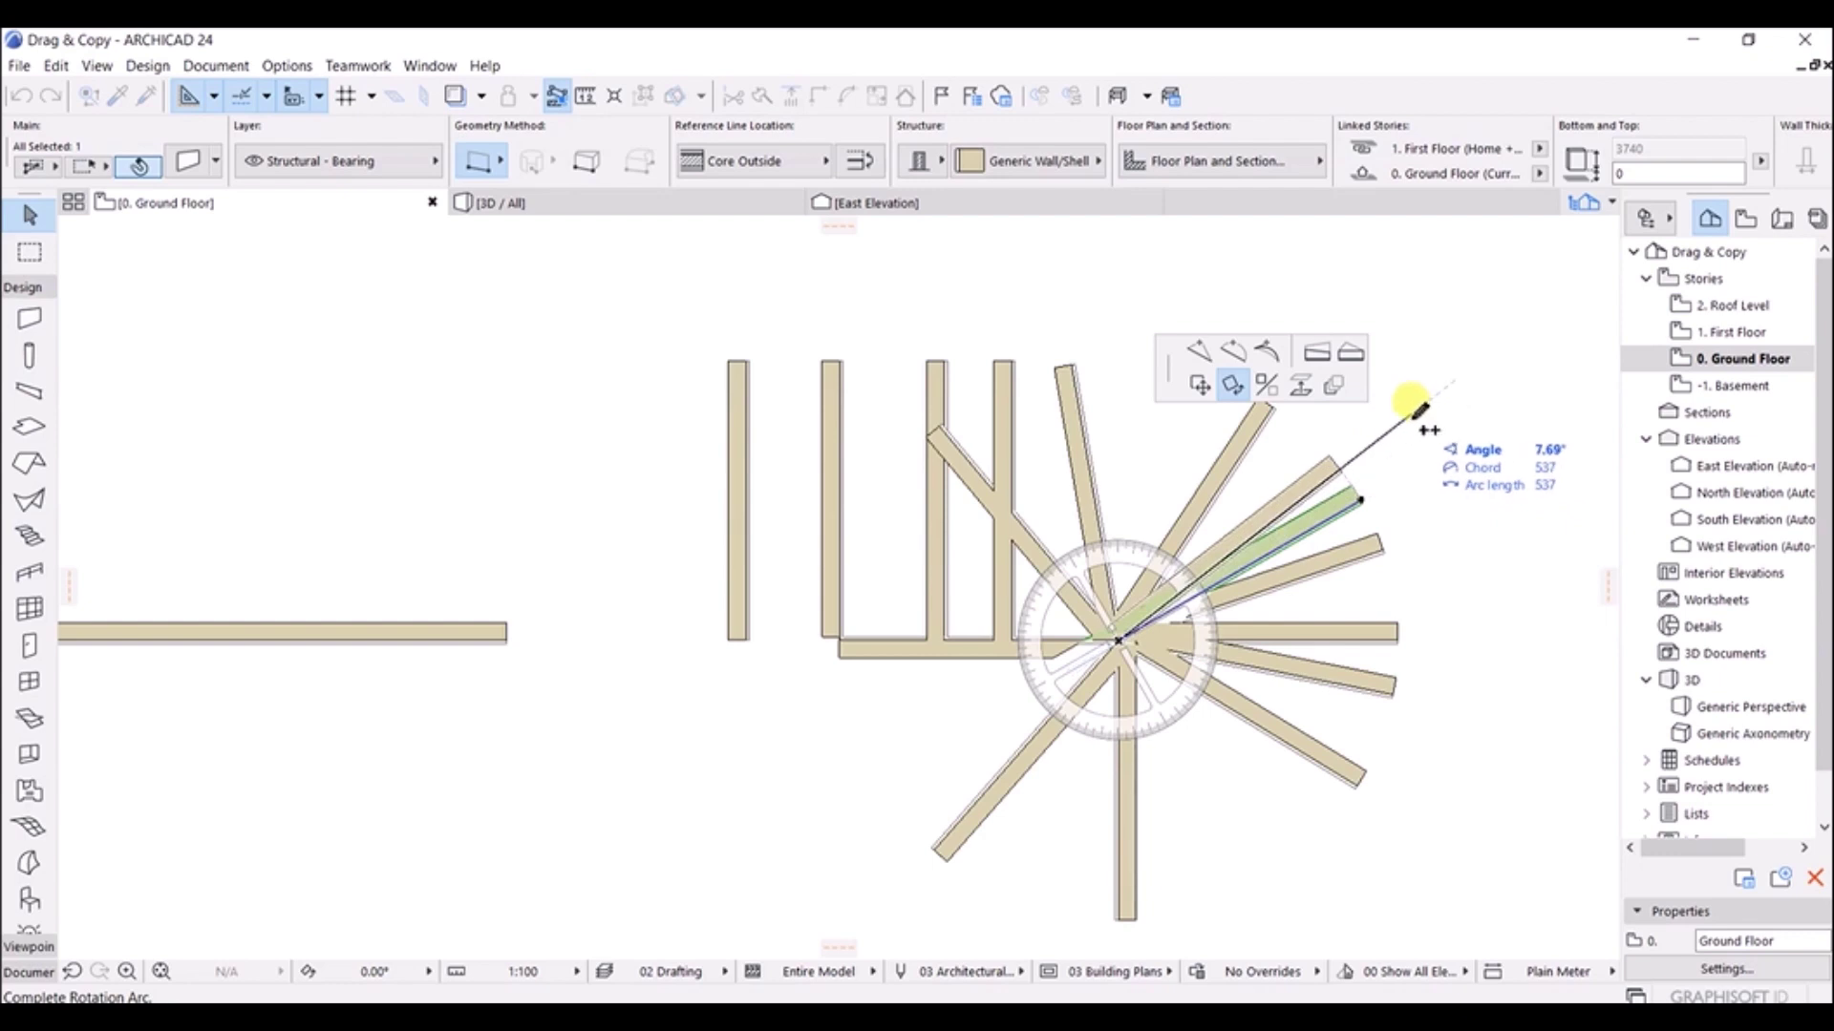
double_click(1412, 409)
click(1365, 425)
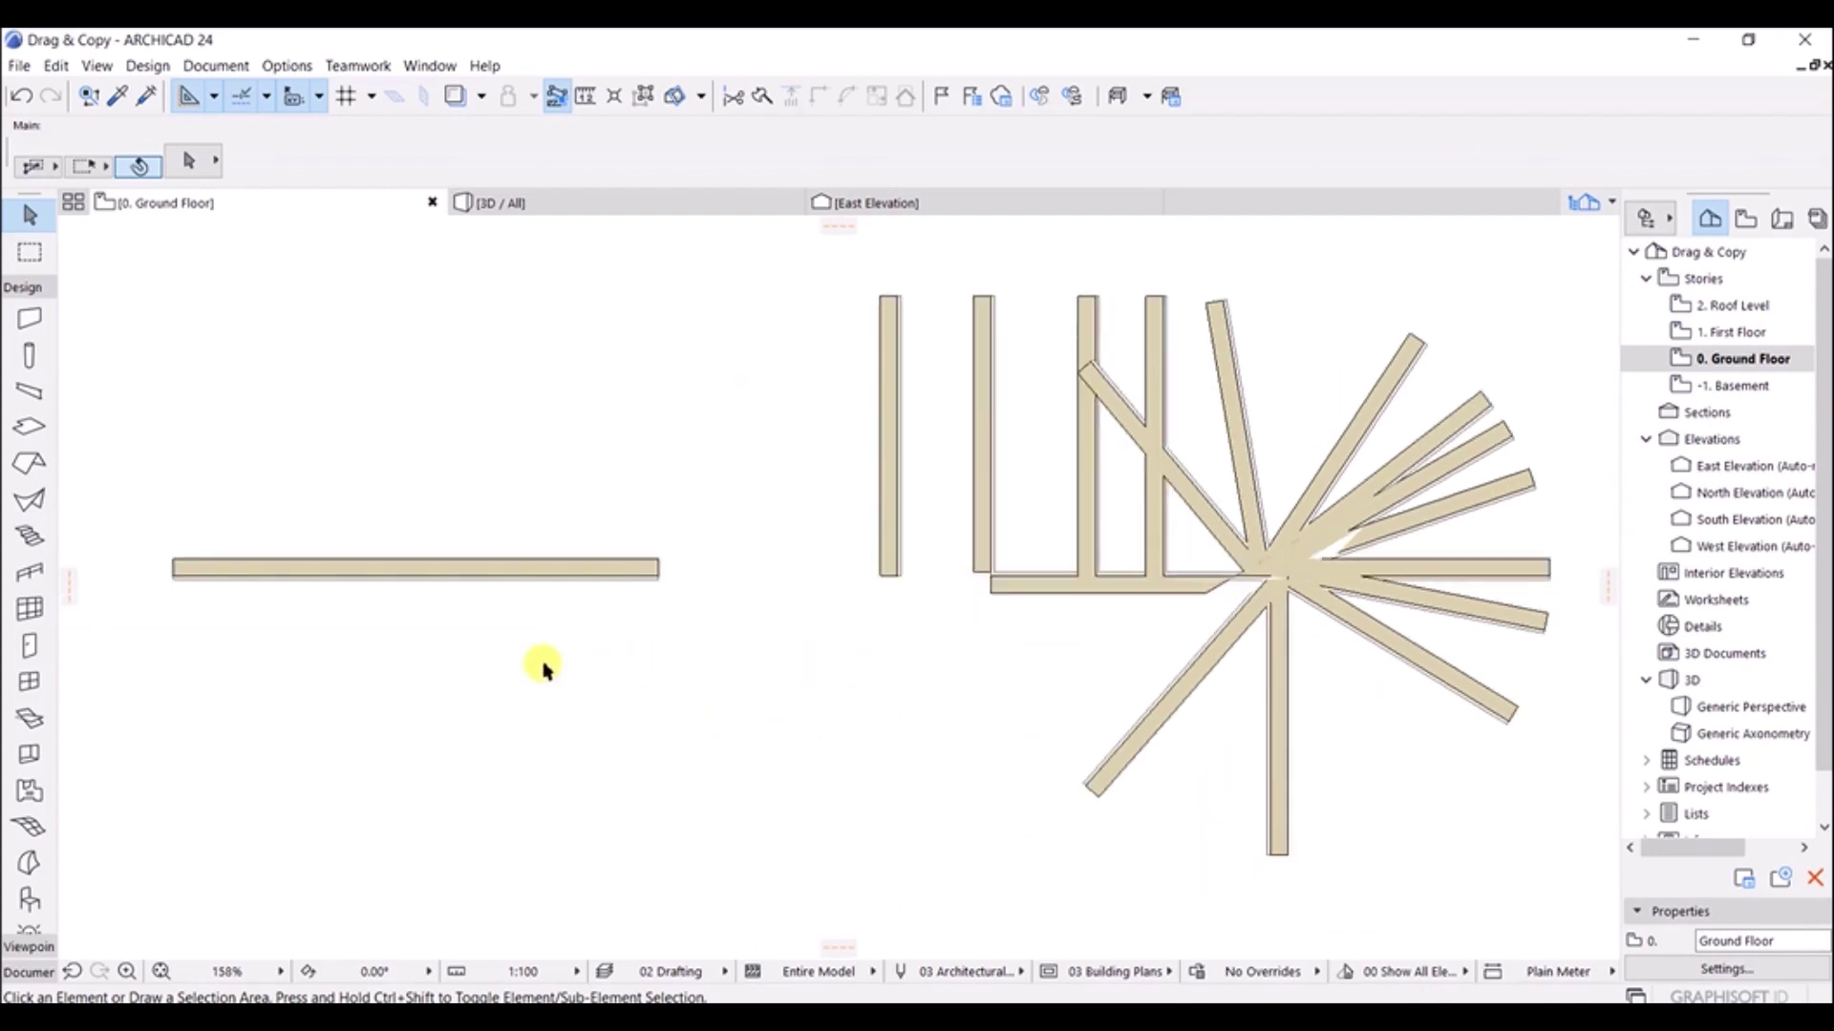
Step: Mirror the separate long horizontal wall across a horizontal axis drawn below it, without keeping the original
middle_drag(540, 663, 651, 655)
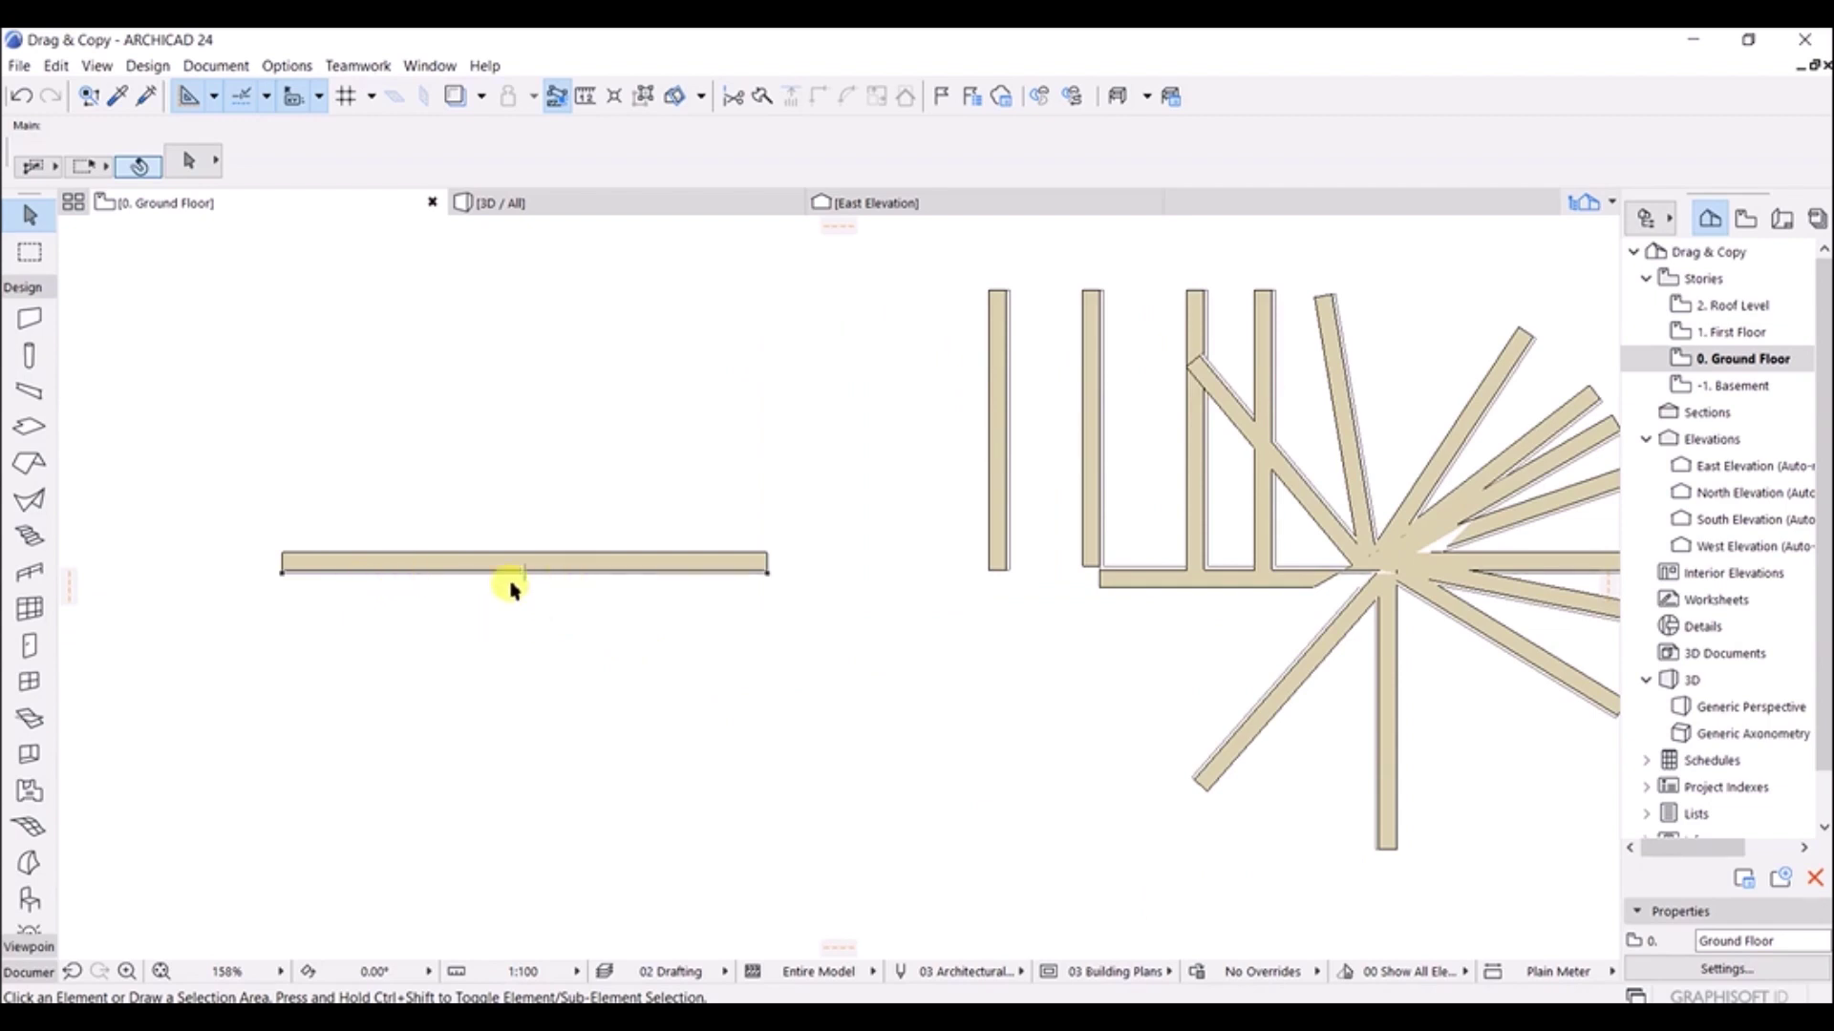
click(666, 575)
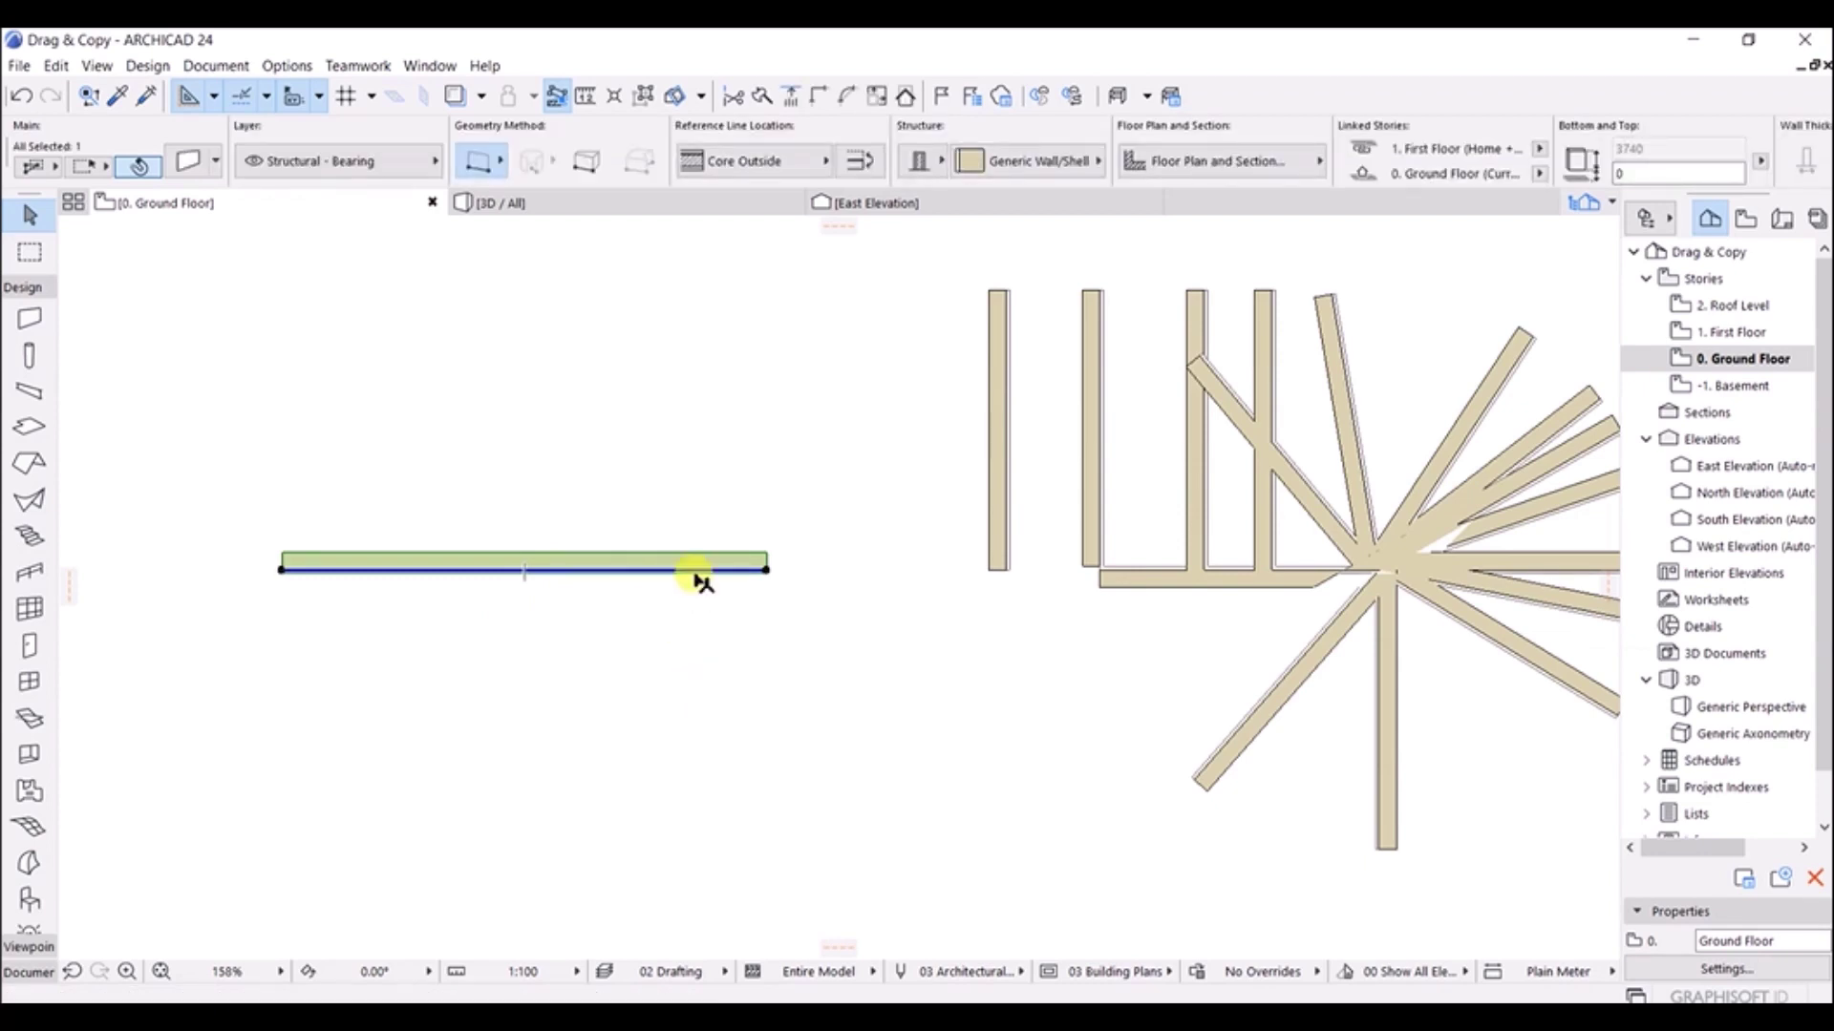
key(ctrl+e)
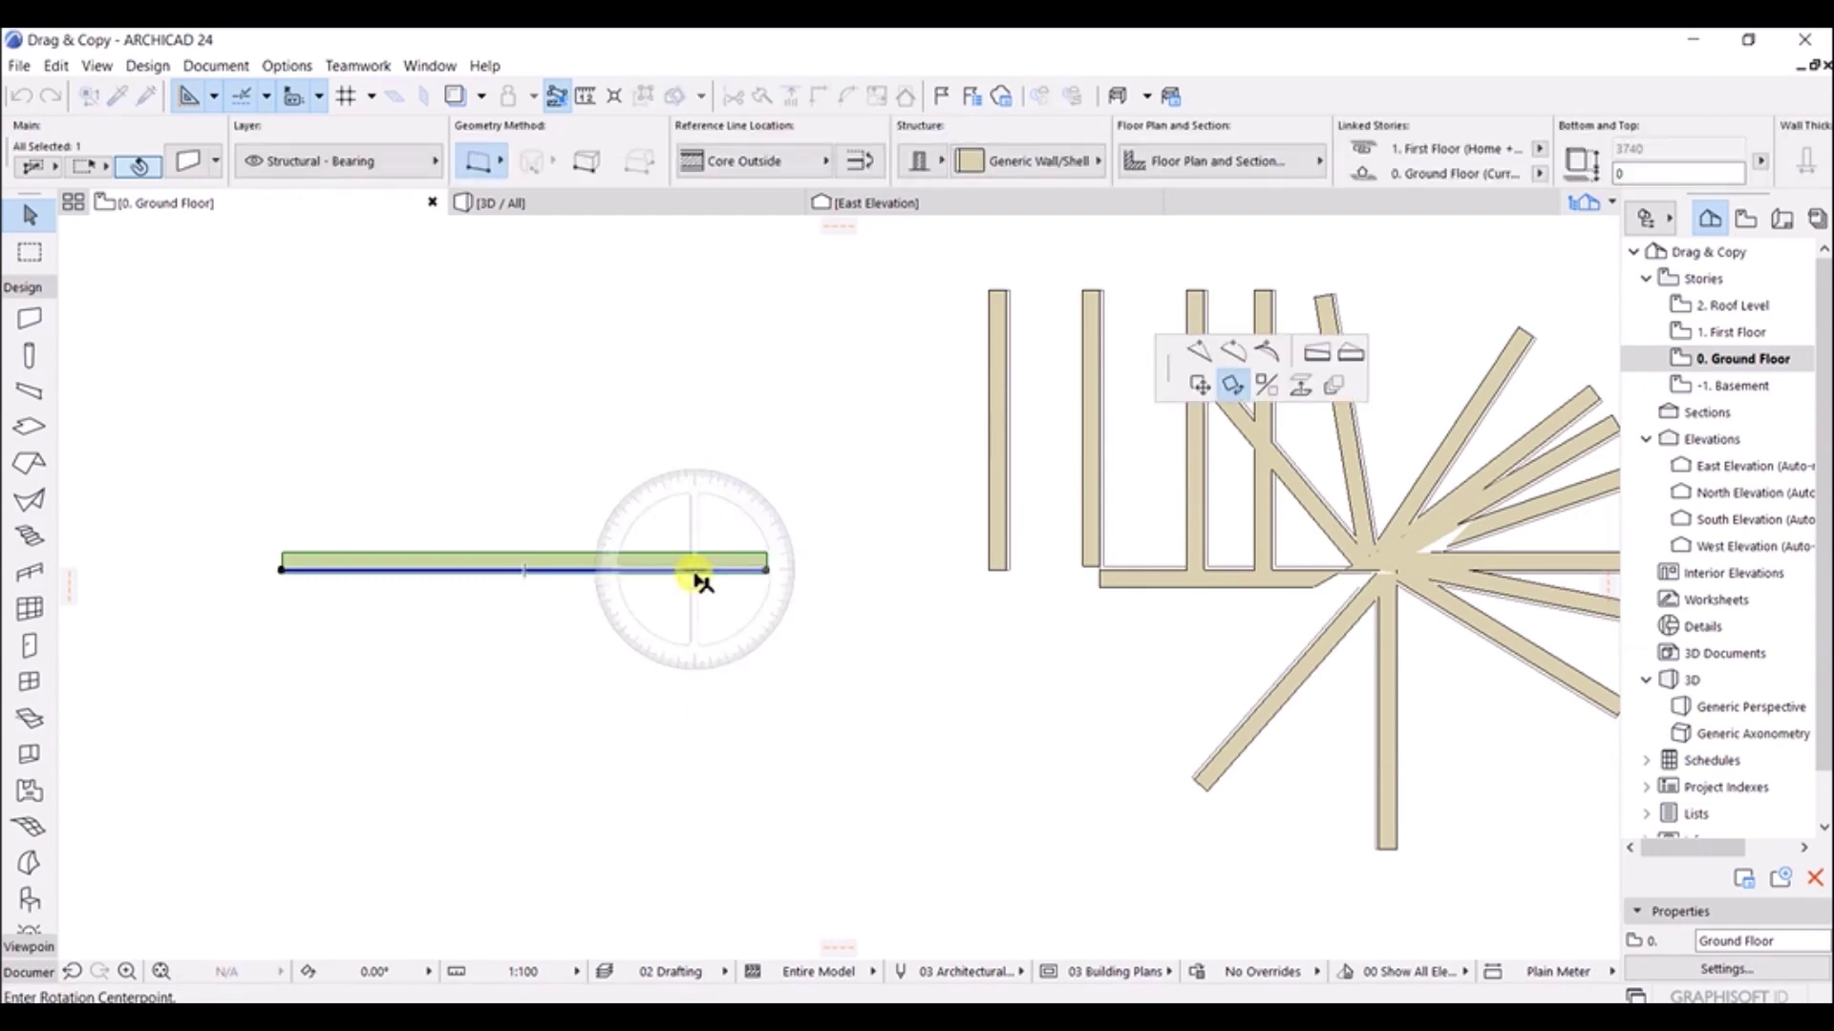
click(1267, 385)
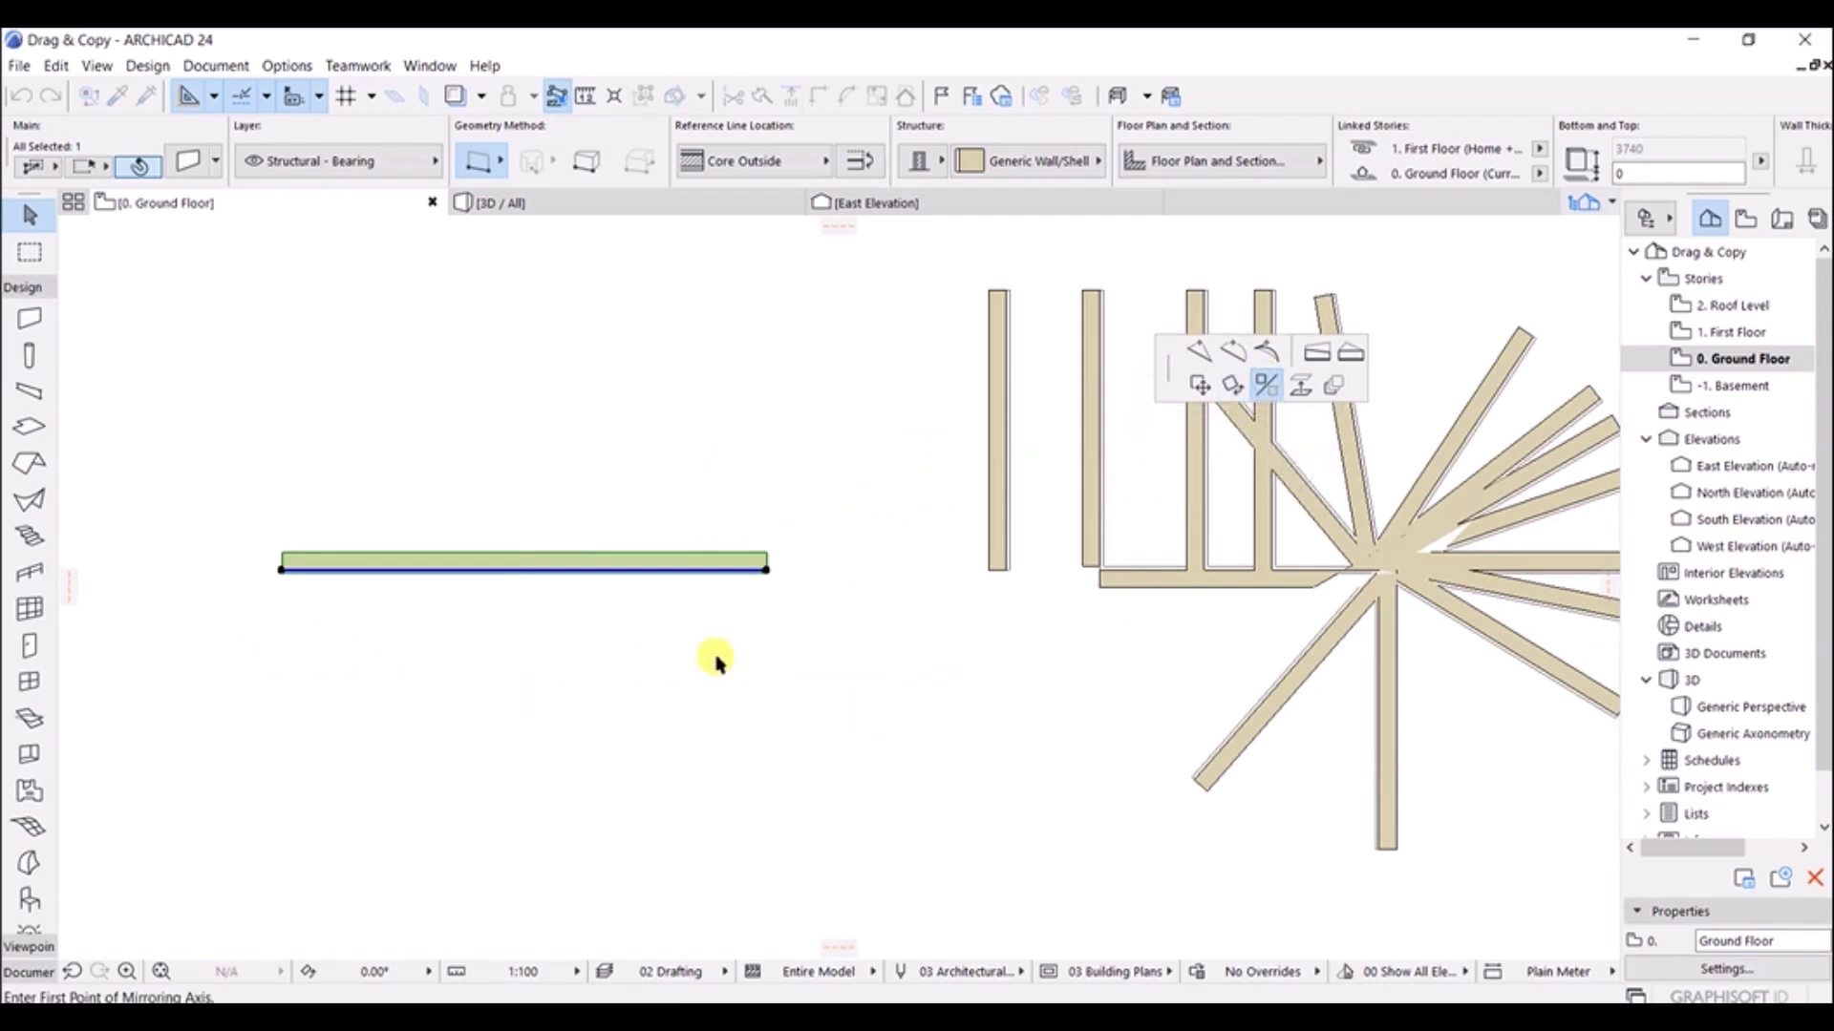
click(182, 677)
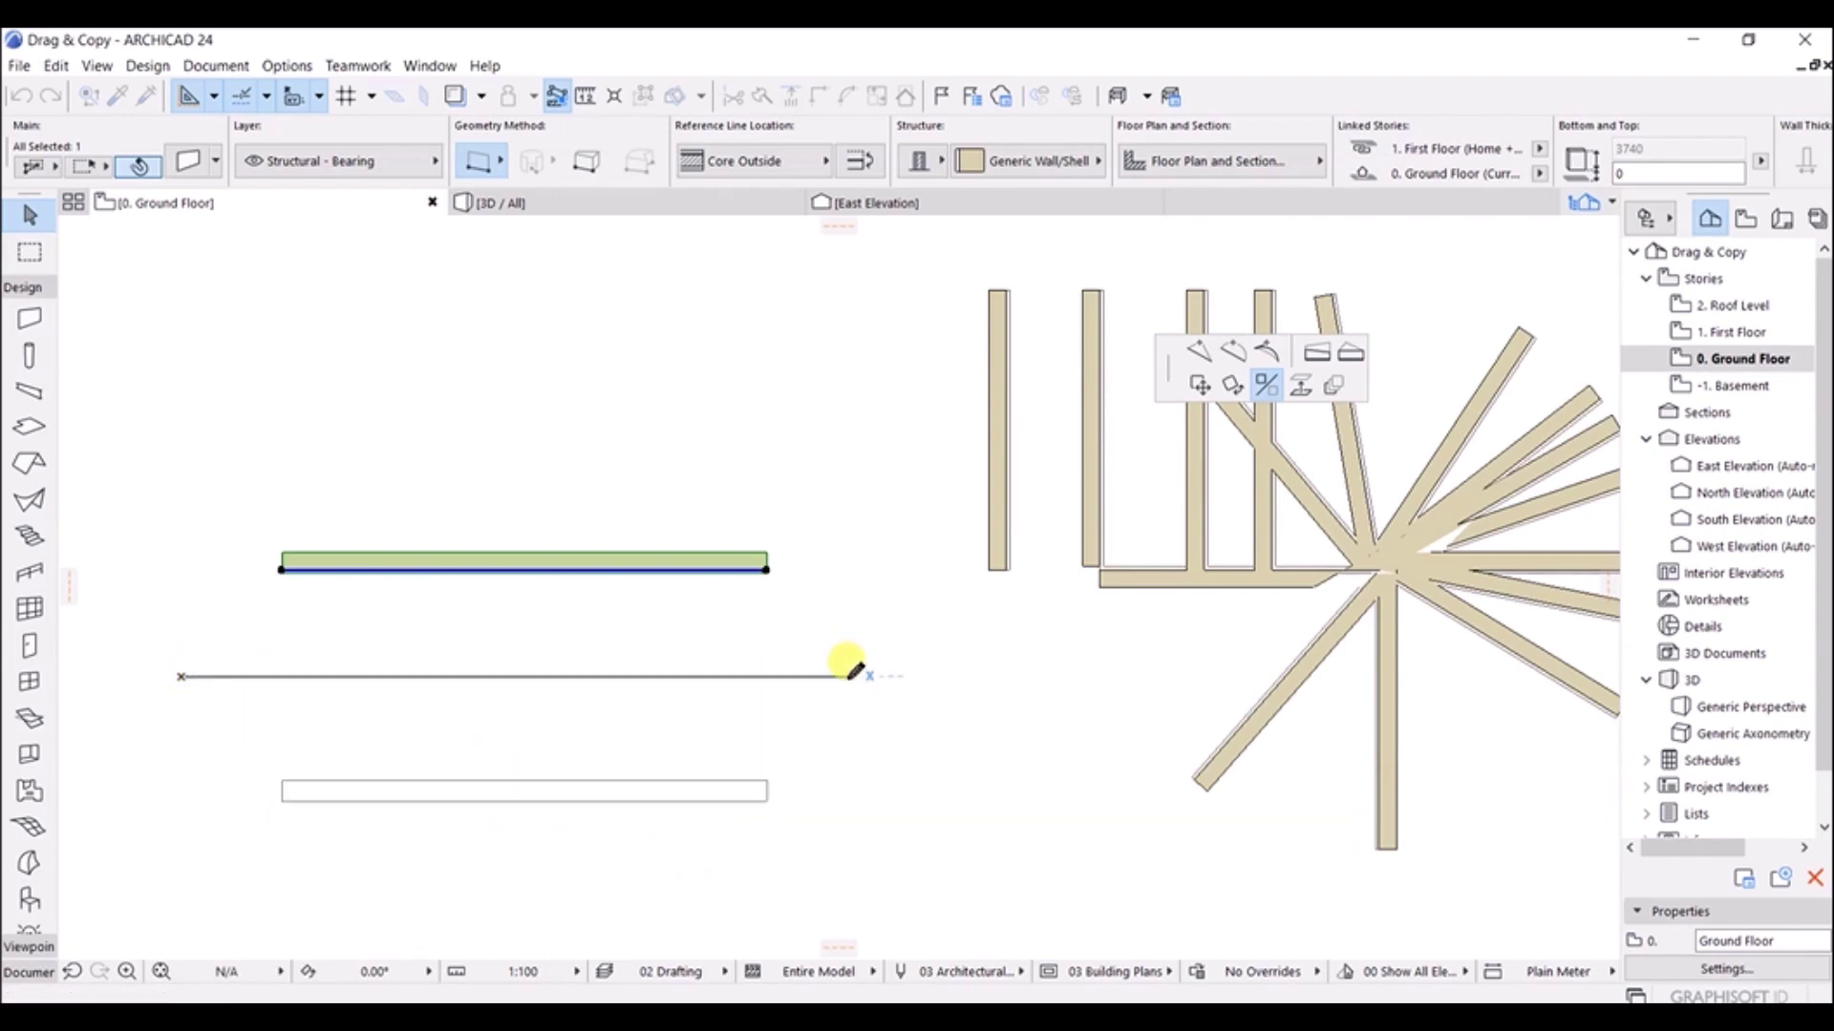
click(853, 675)
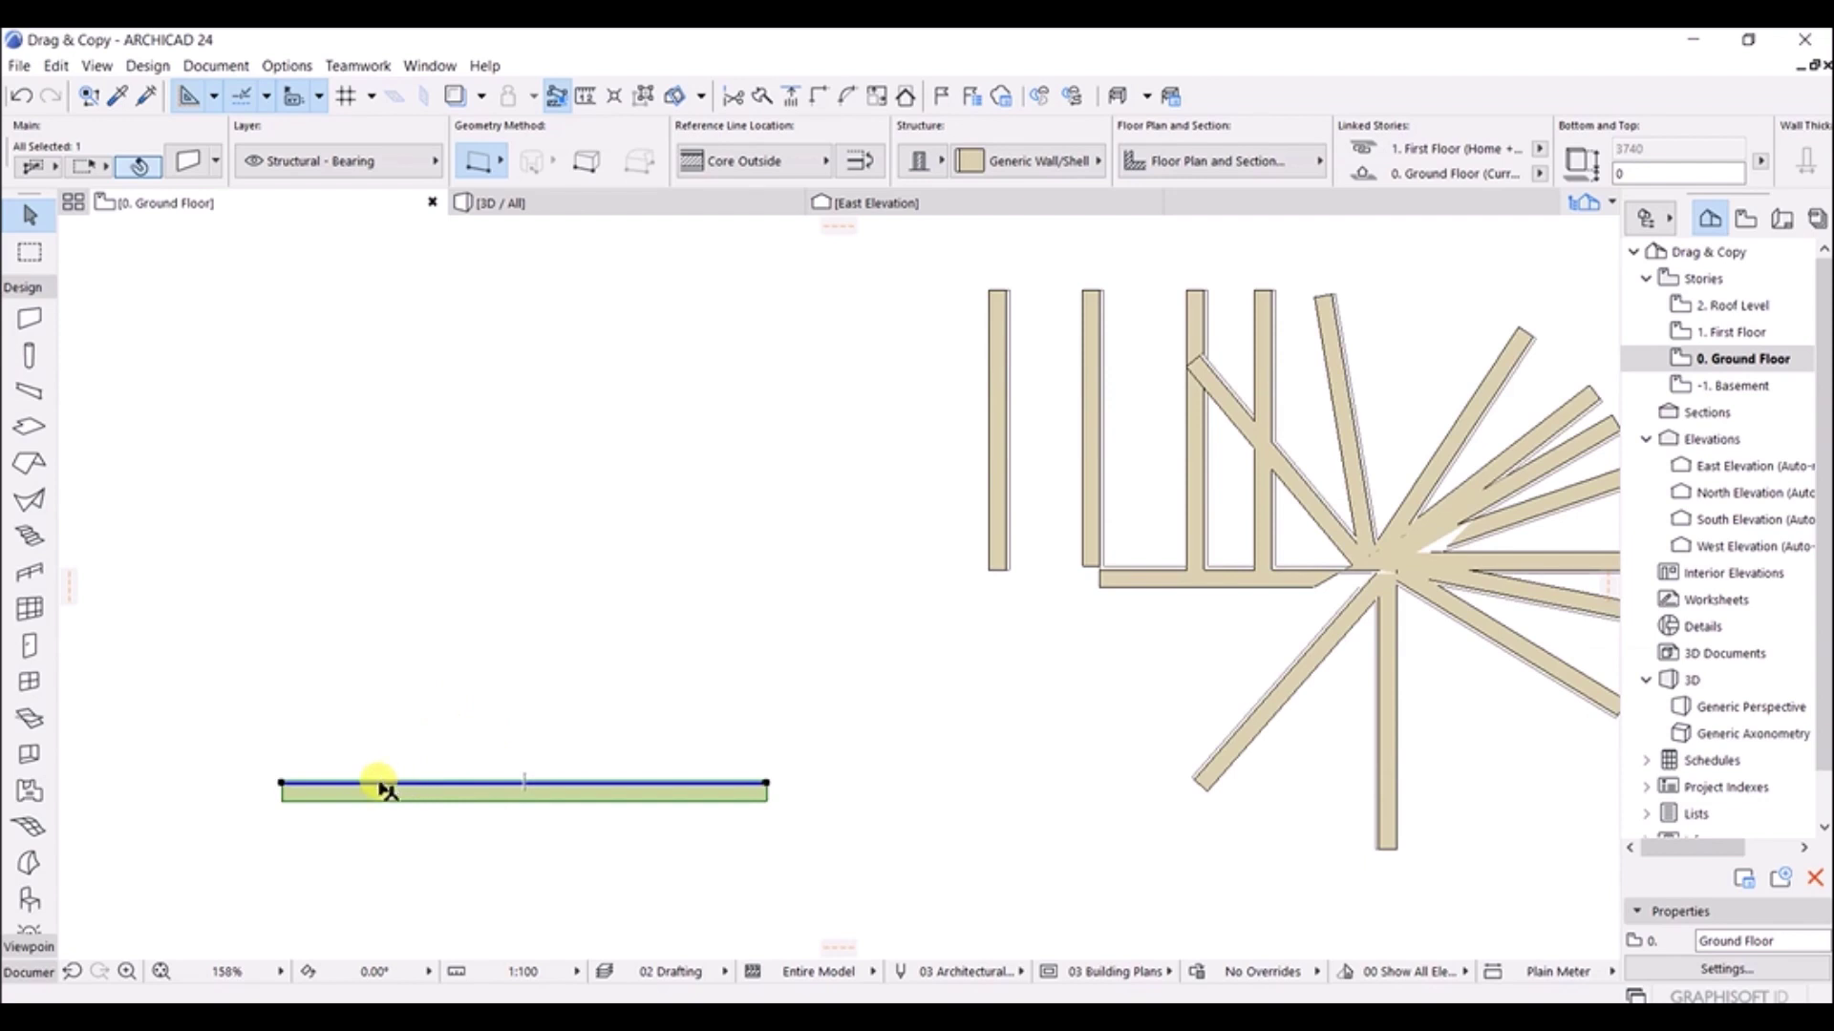
Step: Mirror a copy of the selected wall across a horizontal axis drawn above it, about 9406 long, keeping the original
key(ctrl+m)
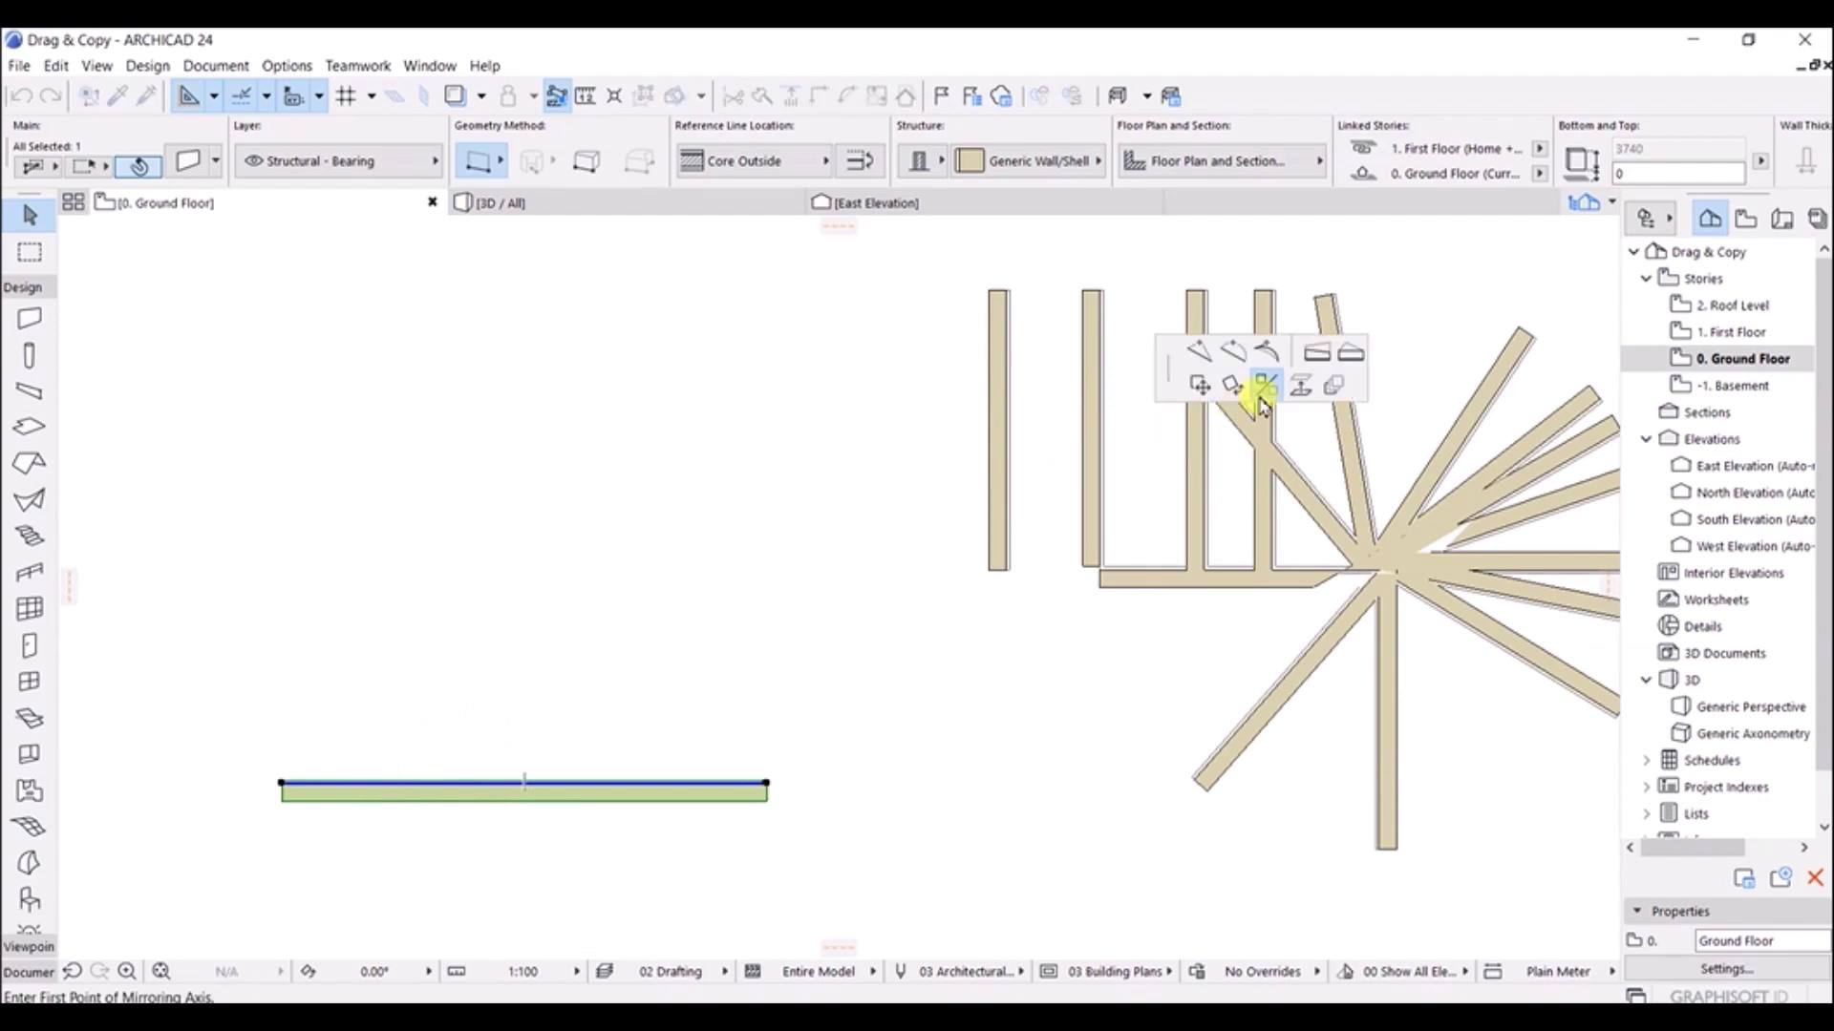
click(197, 677)
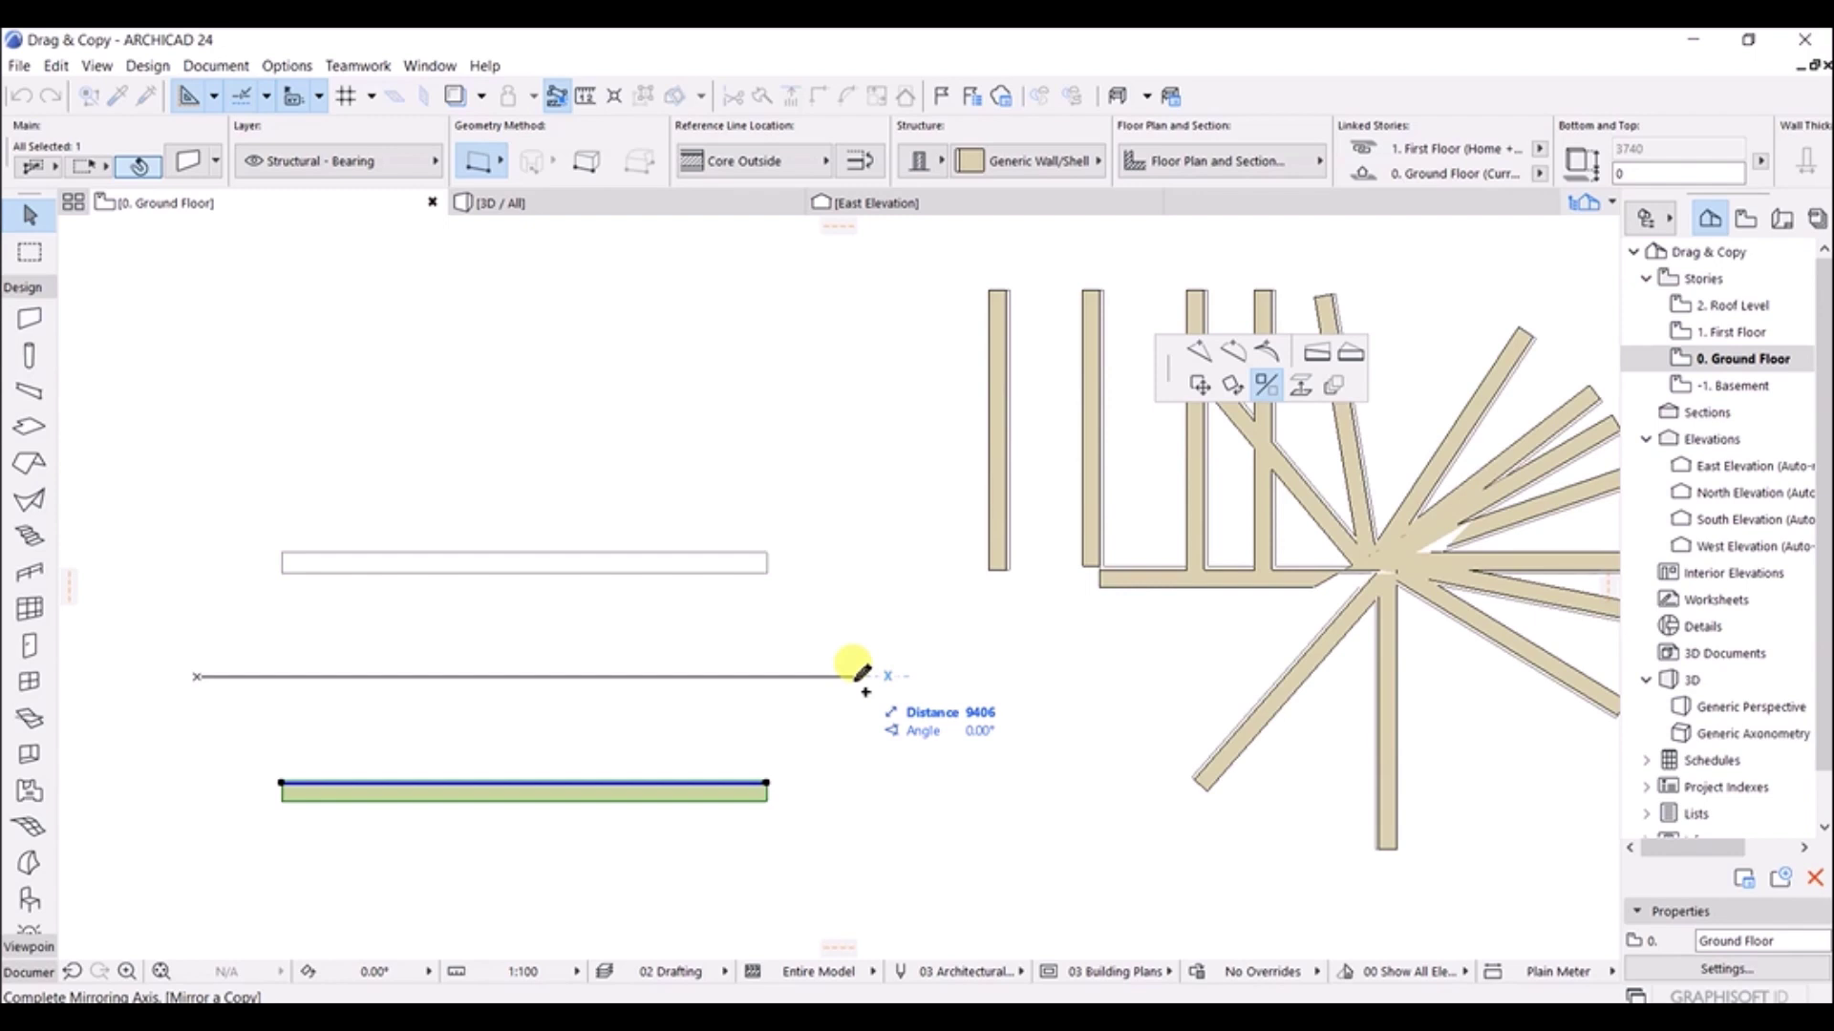
click(863, 673)
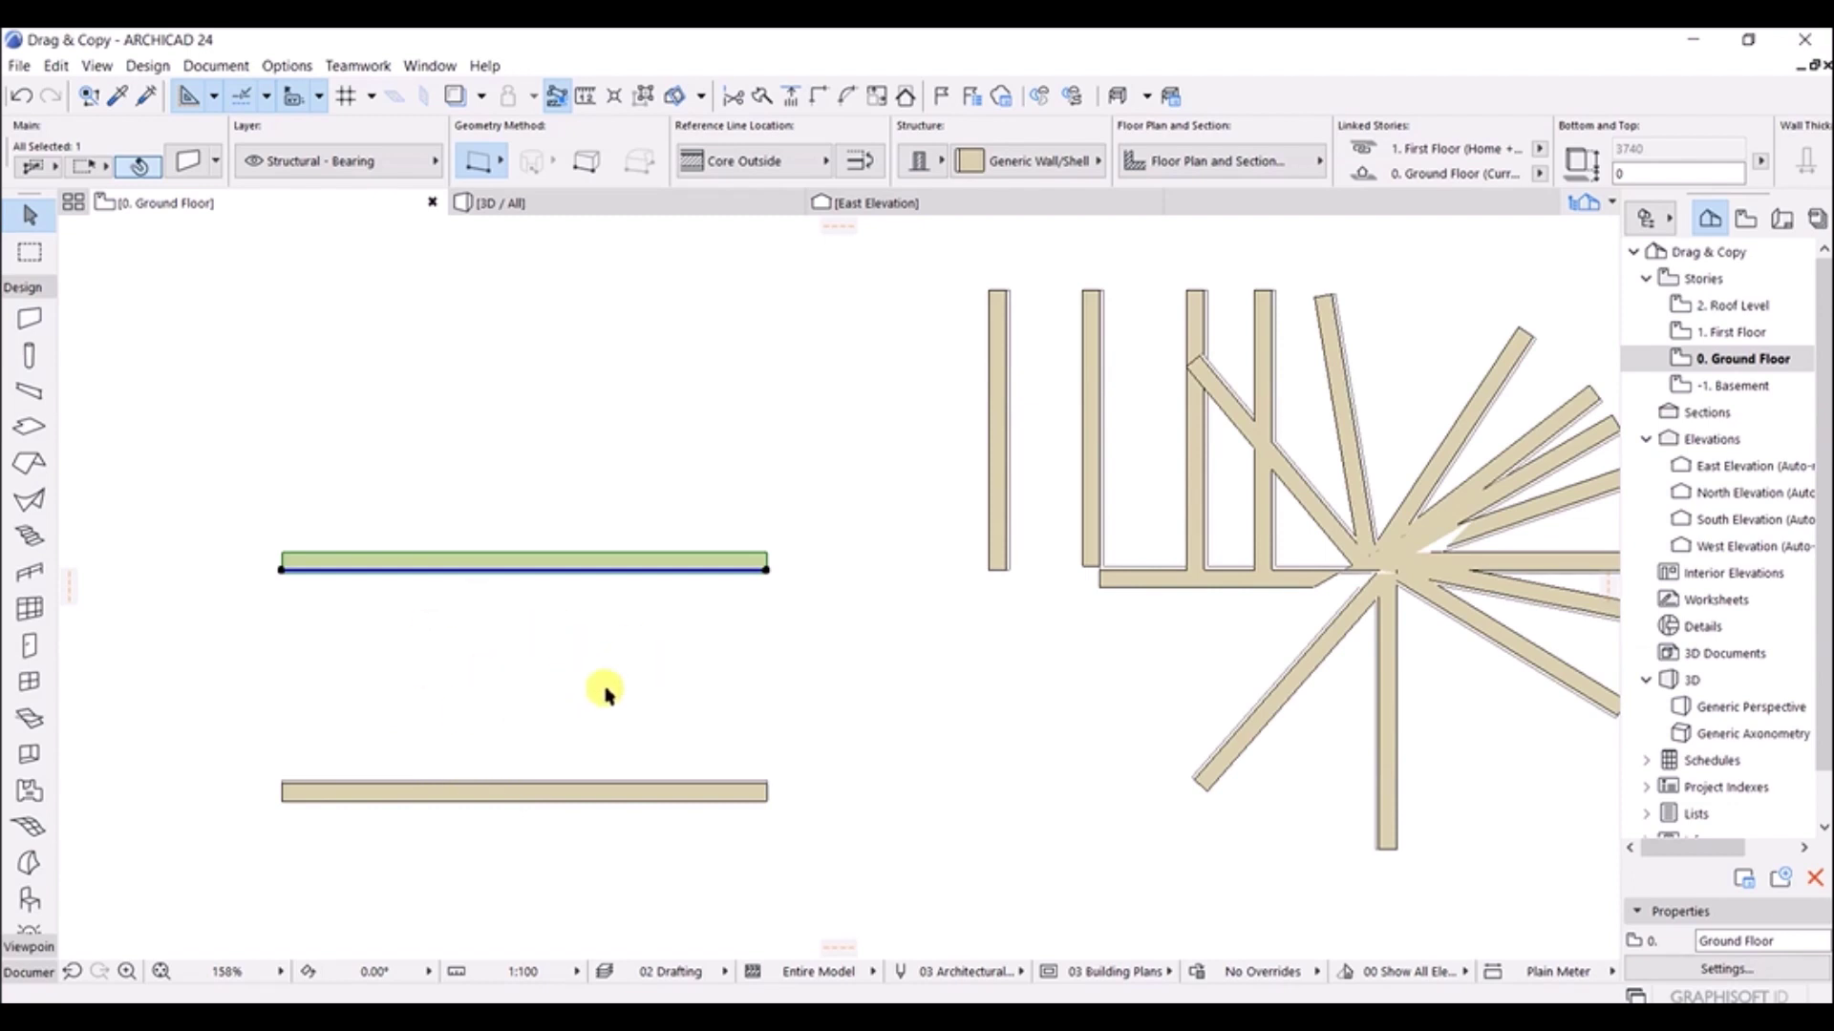
scroll(779, 659, down, 2)
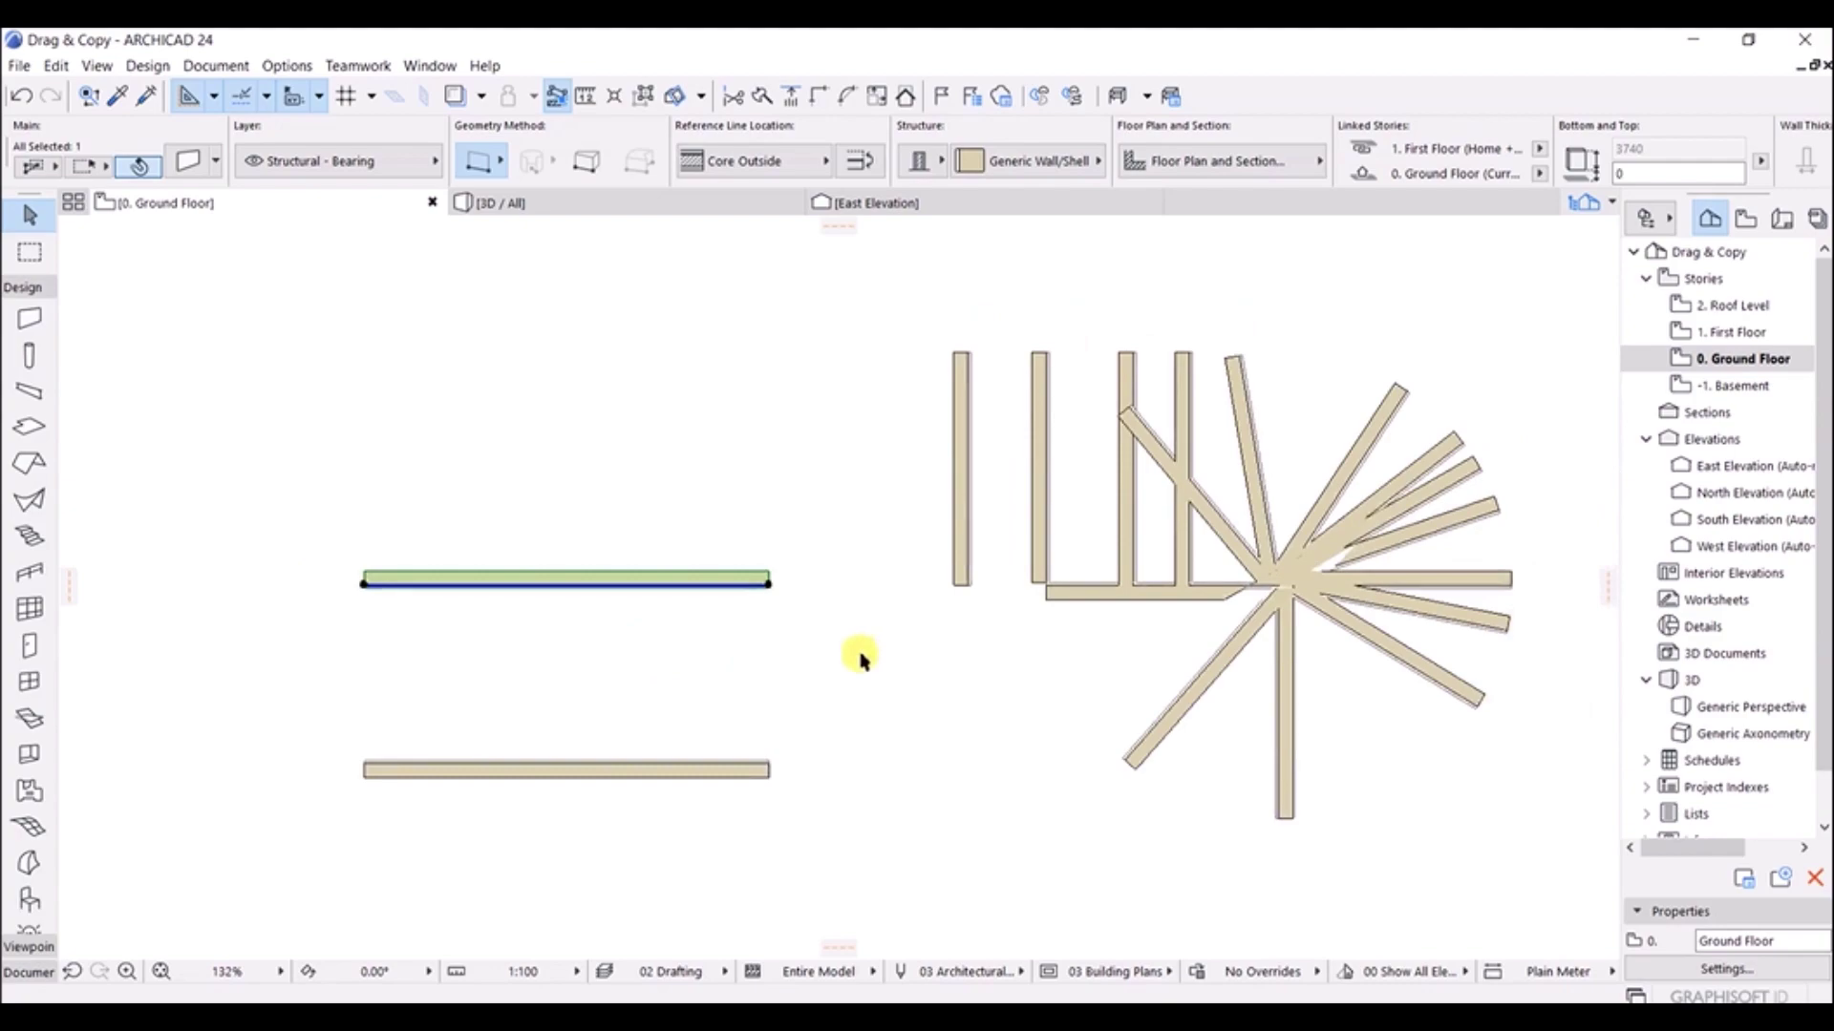